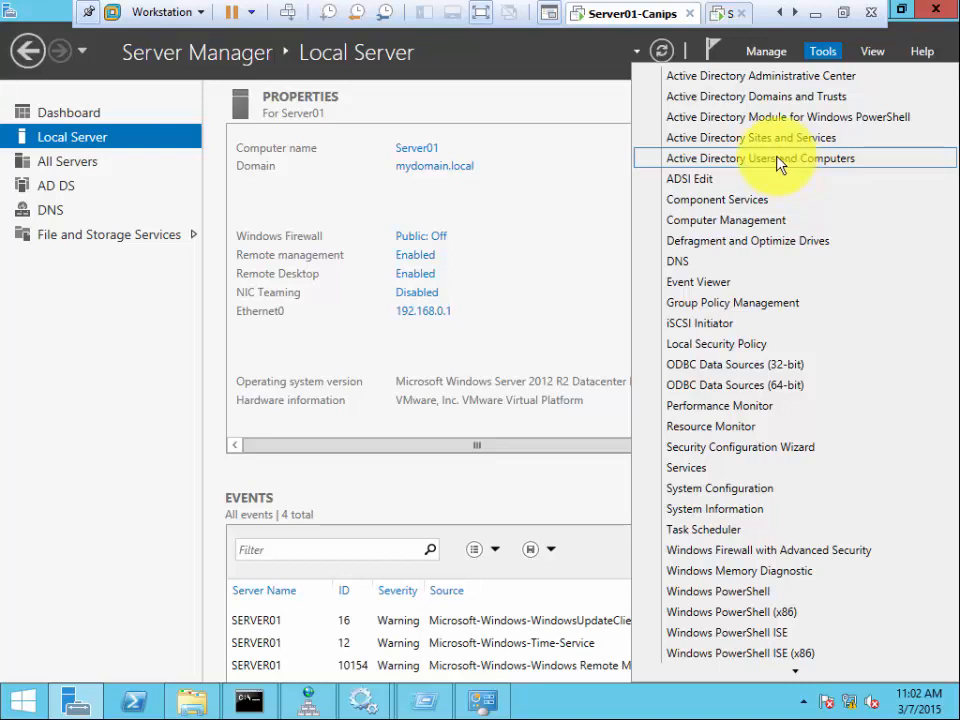
- Launch Active Directory Users and Computers from Server Manager's Tools menu
{"action": "left_click", "coordinate": [787, 160]}
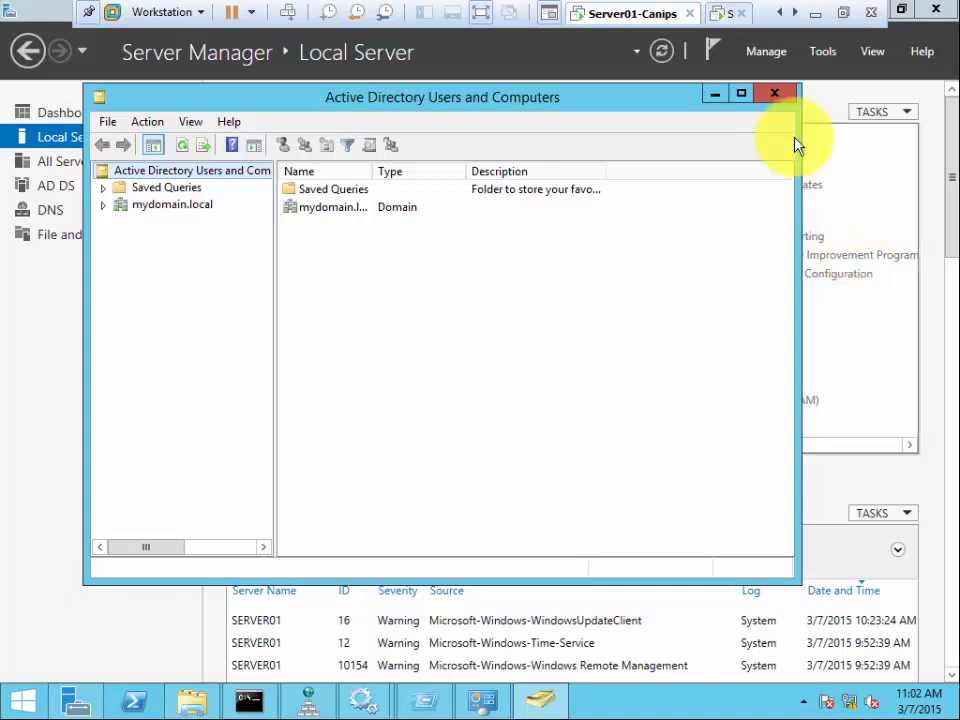
- Expand the mydomain.local domain to list its containers, then return to Server Manager's Tools menu
{"action": "left_click", "coordinate": [174, 207]}
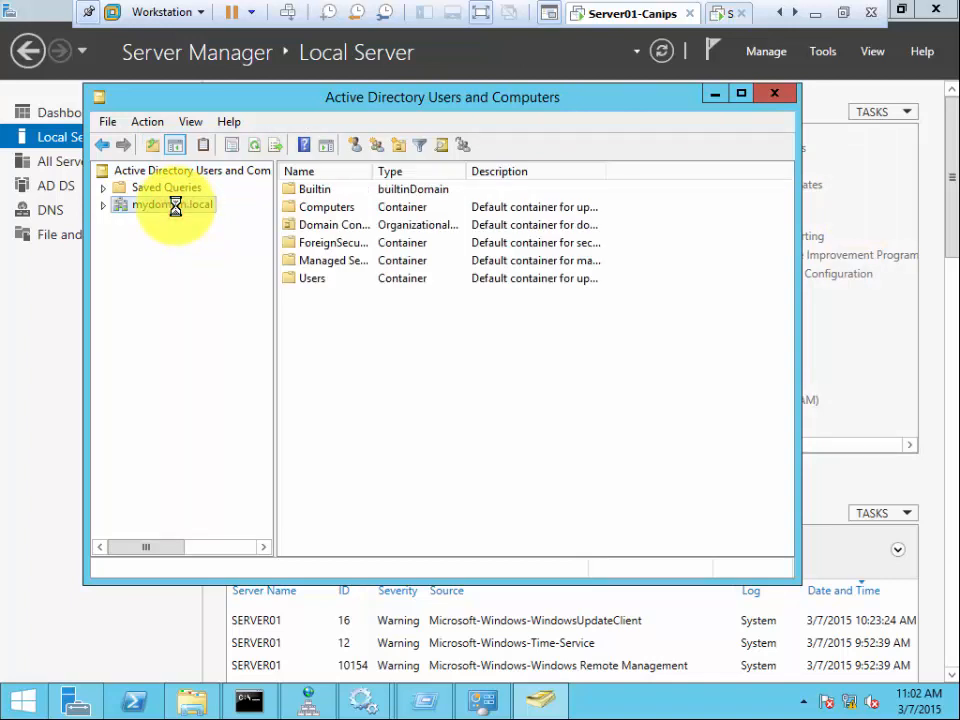
{"action": "double_click", "coordinate": [175, 207]}
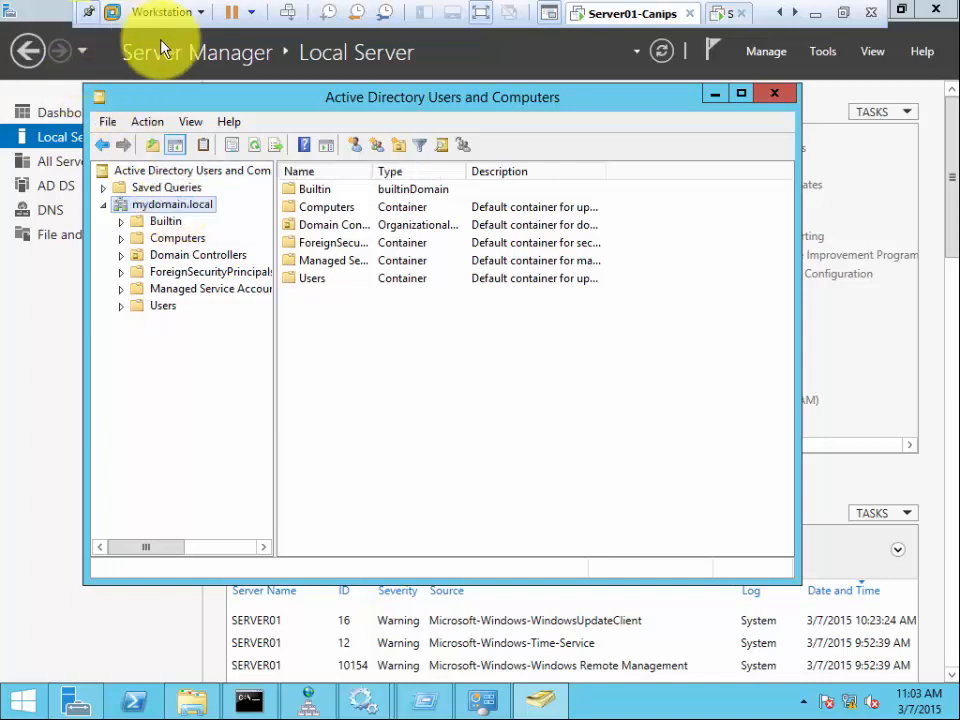
{"action": "left_click", "coordinate": [820, 55]}
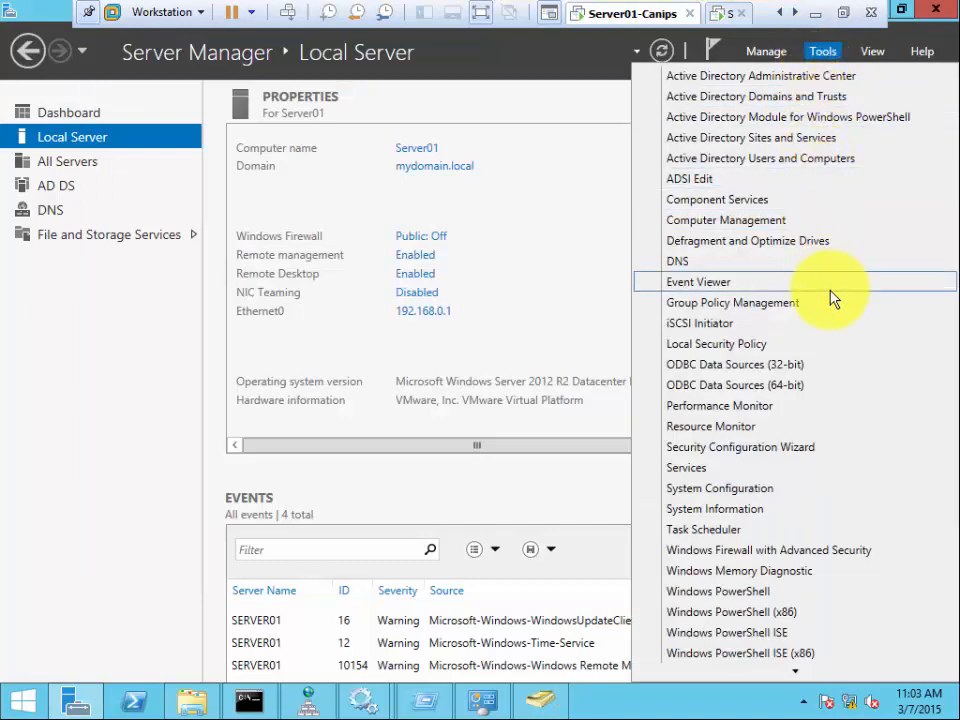
- Reopen Active Directory Users and Computers and expand mydomain.local to show Builtin, Computers and Users
{"action": "left_click", "coordinate": [812, 160]}
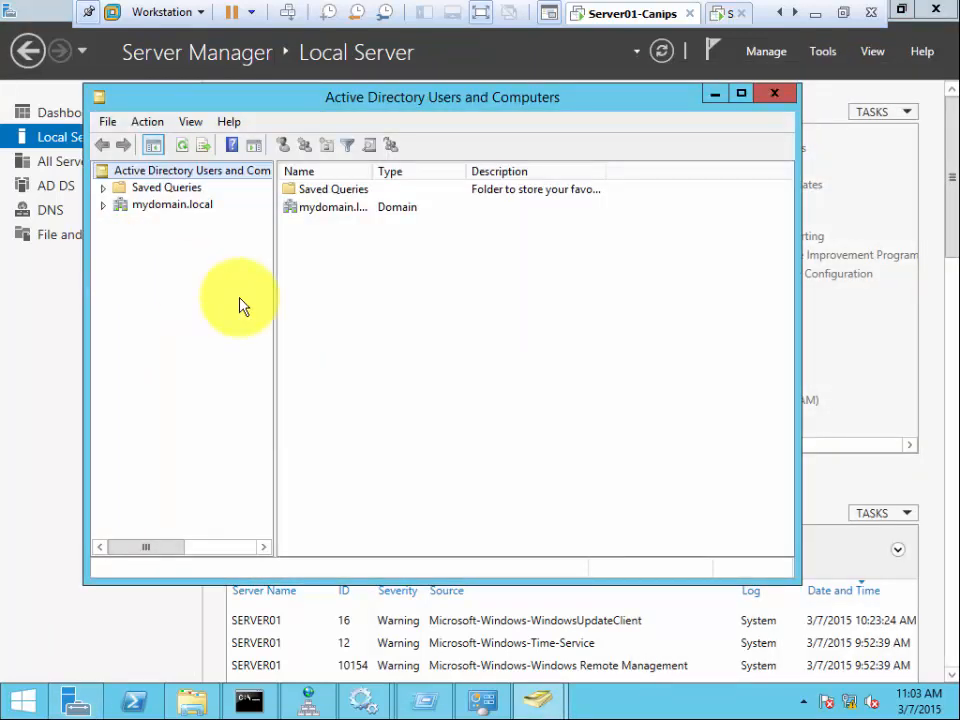
{"action": "left_click", "coordinate": [201, 203]}
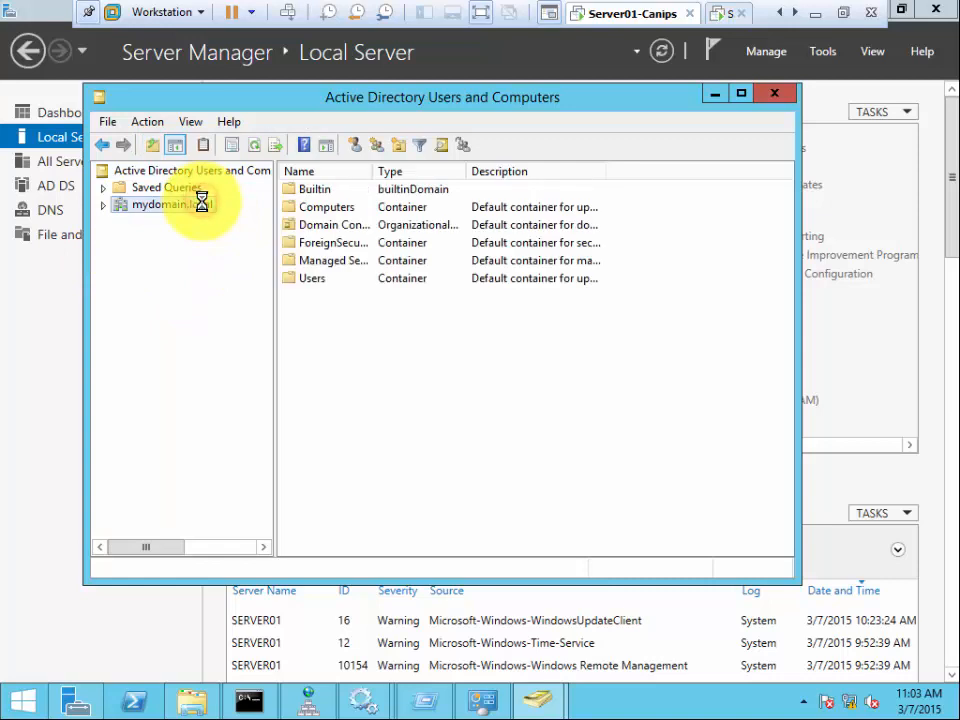
{"action": "double_click", "coordinate": [203, 205]}
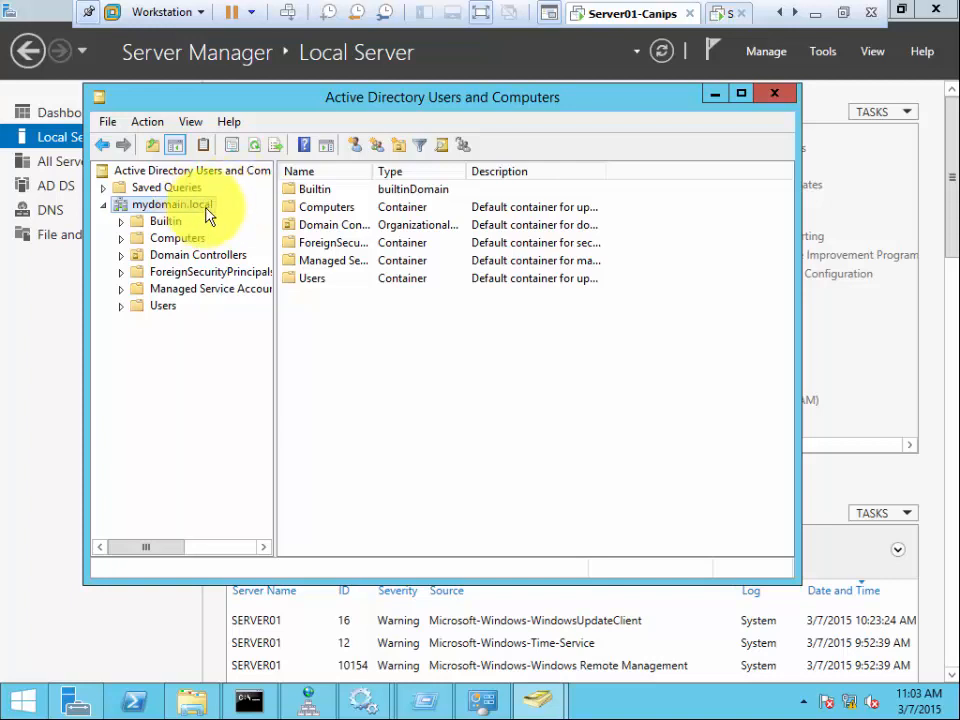
- Create an organizational unit named Accounts directly under mydomain.local
{"action": "right_click", "coordinate": [205, 218]}
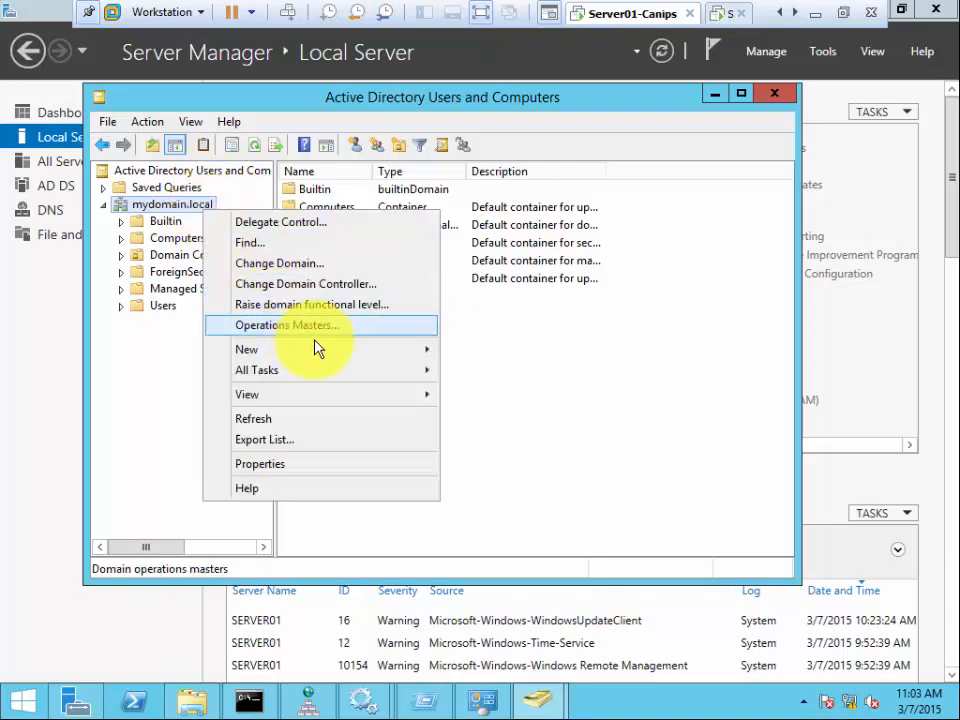
{"action": "mouse_move", "coordinate": [330, 355]}
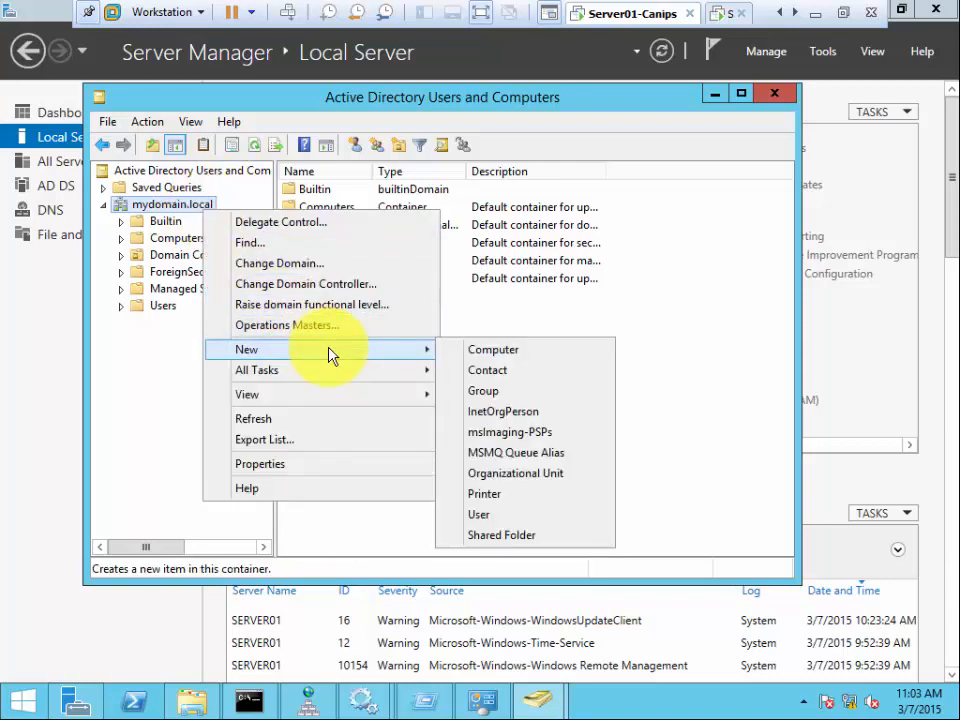
{"action": "left_click", "coordinate": [514, 475]}
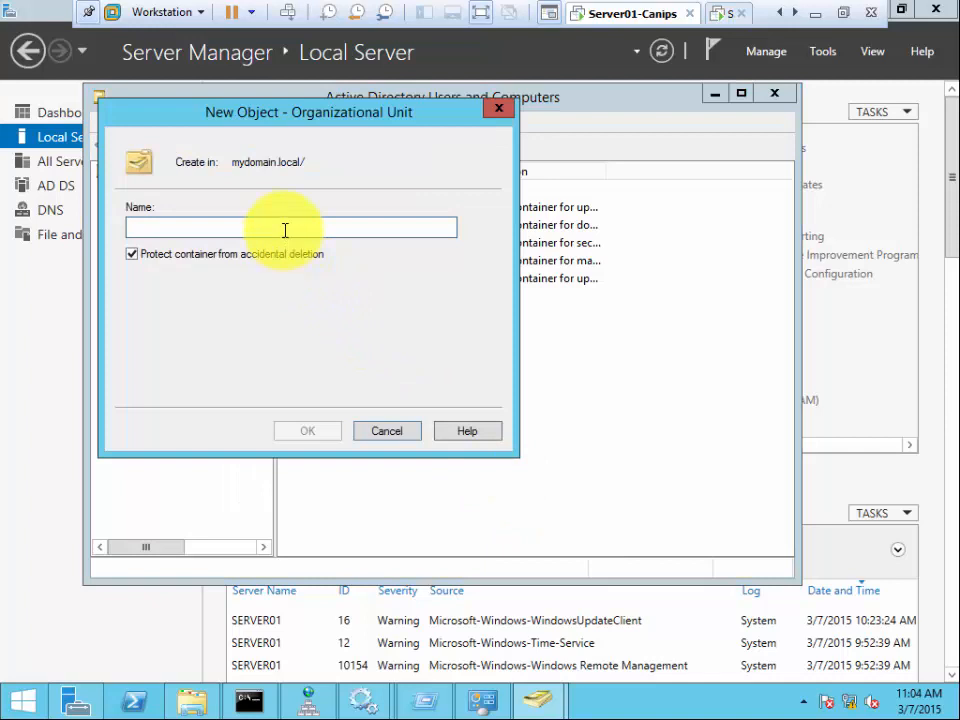
{"action": "type", "text": "Acc"}
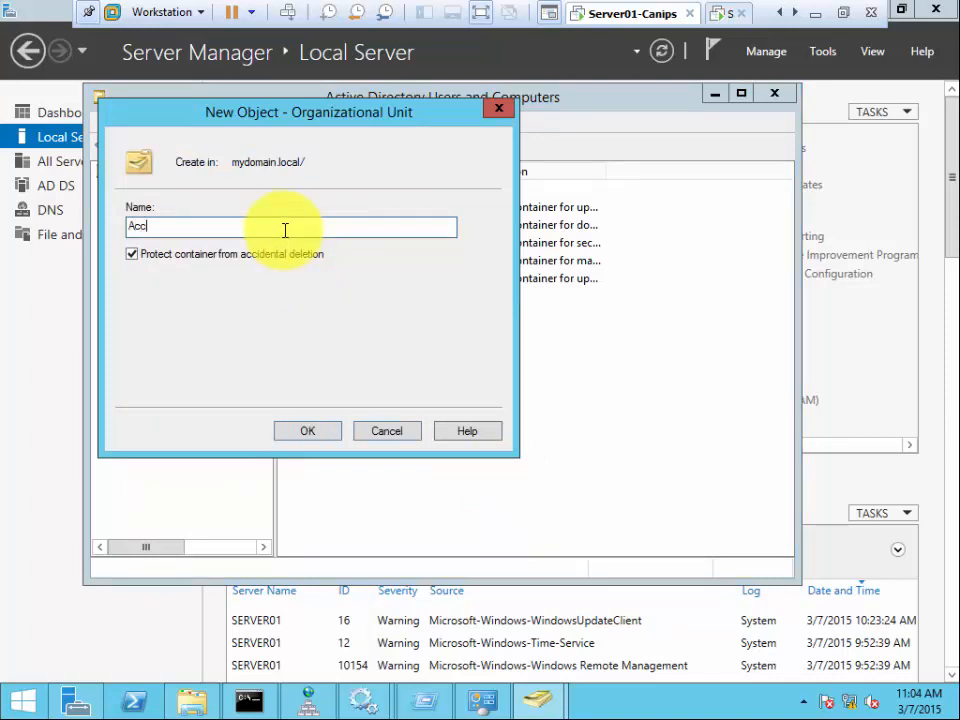
{"action": "type", "text": "ounts"}
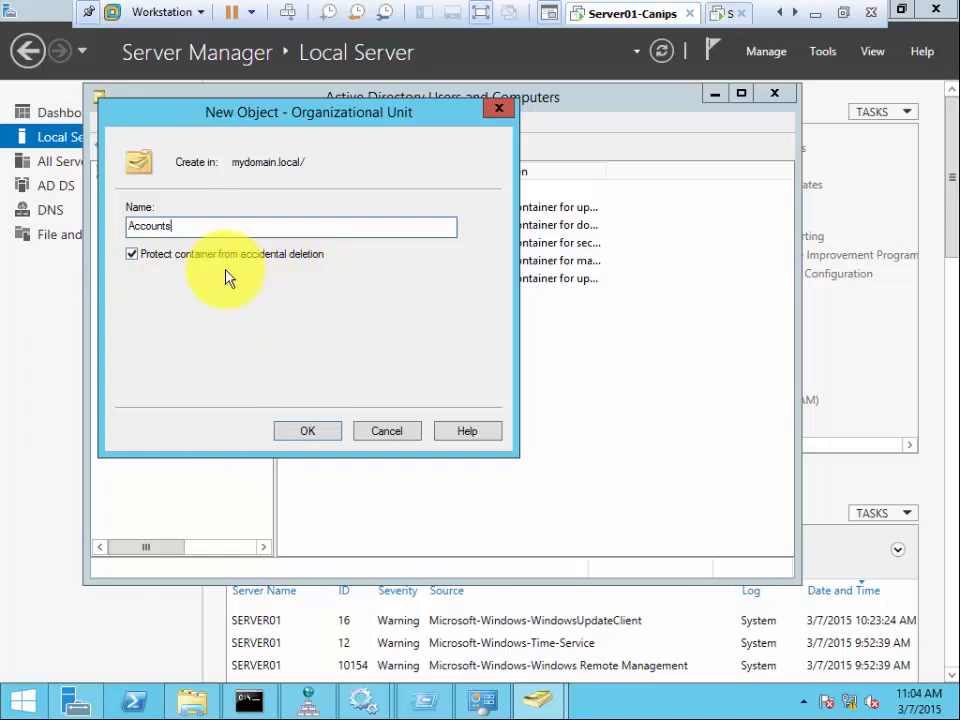
{"action": "left_click", "coordinate": [307, 432]}
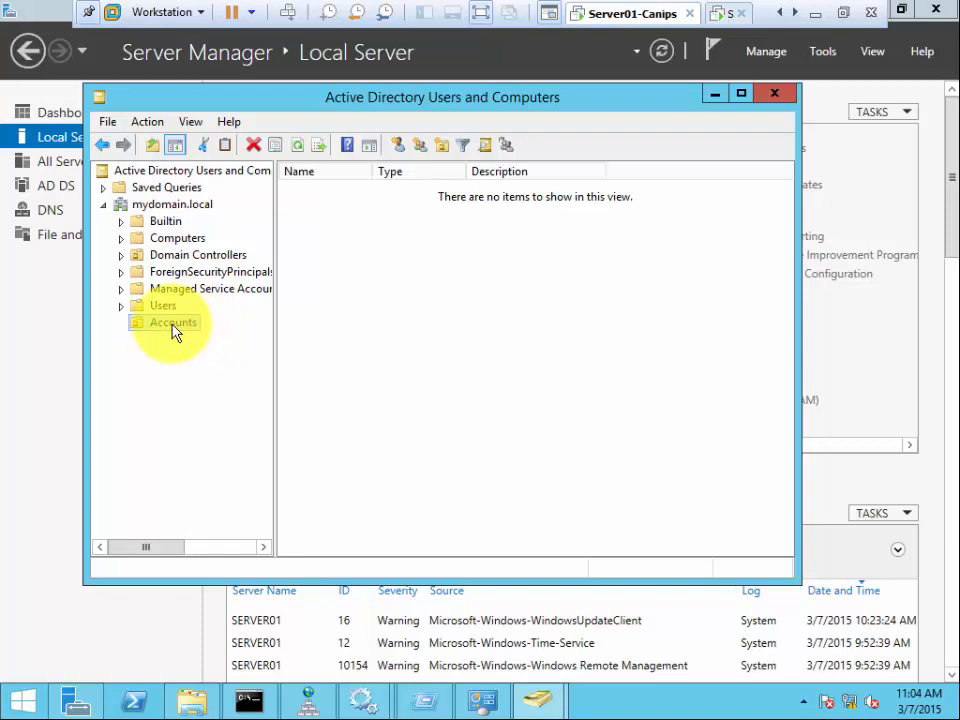
- Bring up the New object choices for the Accounts organizational unit
{"action": "right_click", "coordinate": [172, 325]}
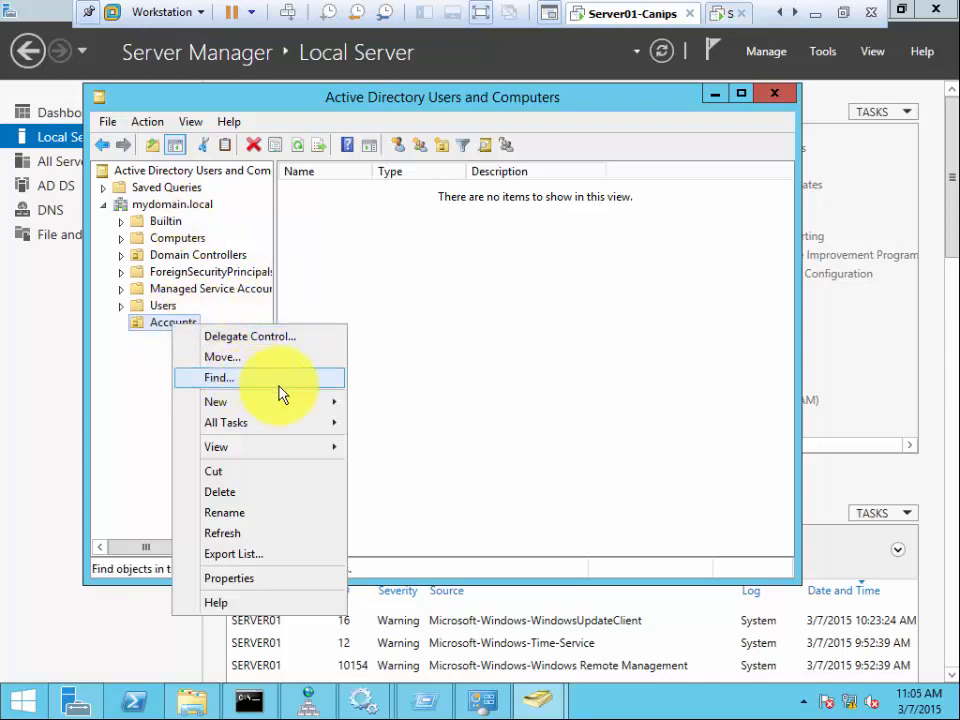
{"action": "mouse_move", "coordinate": [310, 416]}
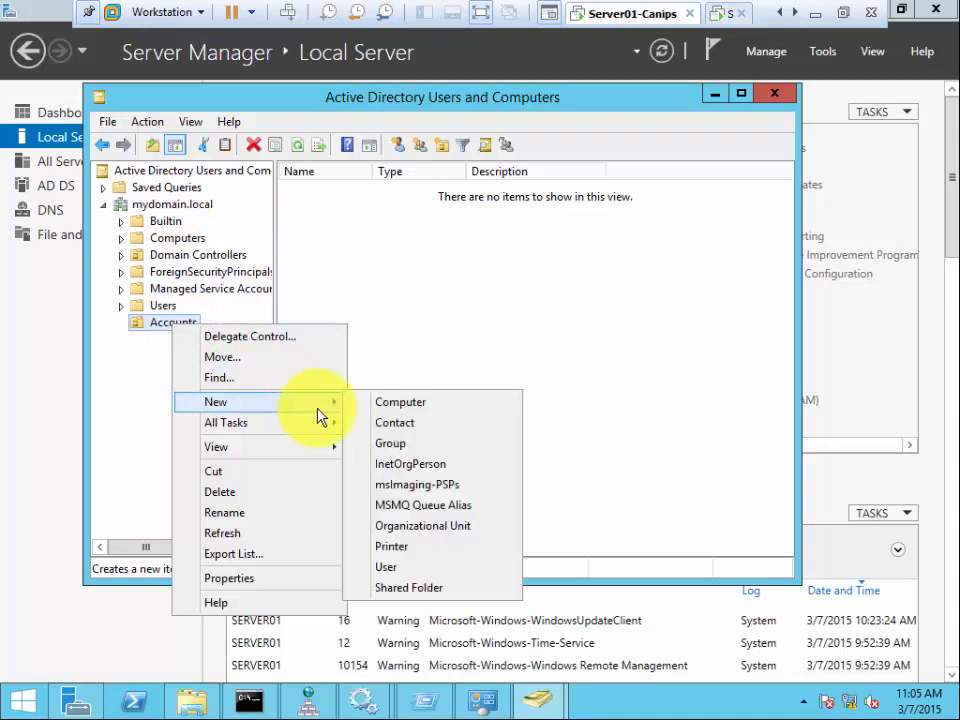
- Start a new user in Accounts with first name, full name and logon names set to User01
{"action": "left_click", "coordinate": [436, 572]}
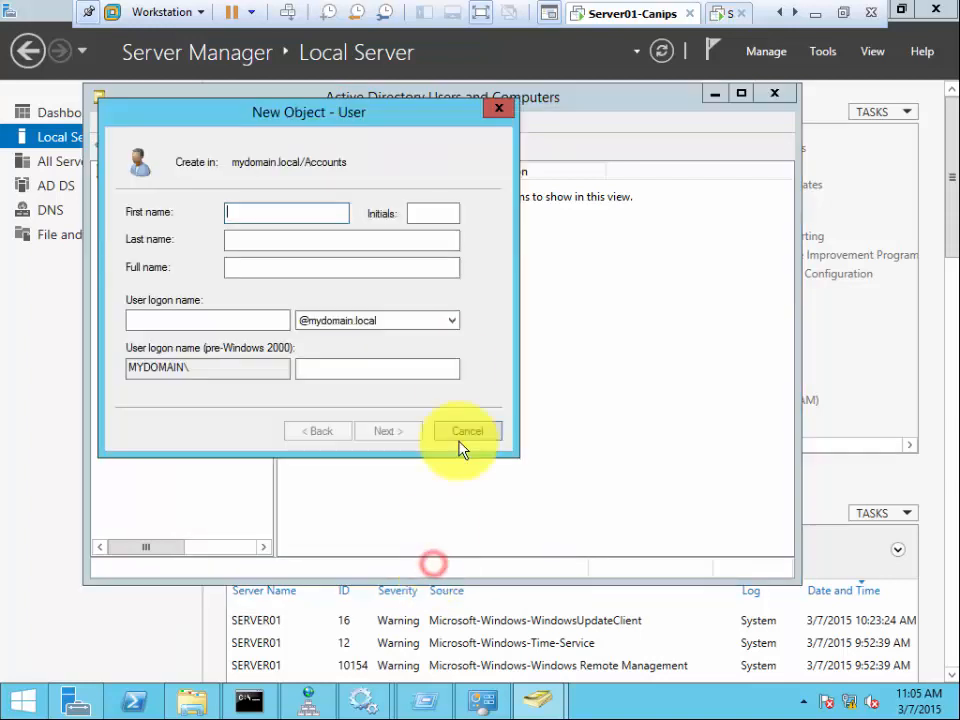
{"action": "type", "text": "User01"}
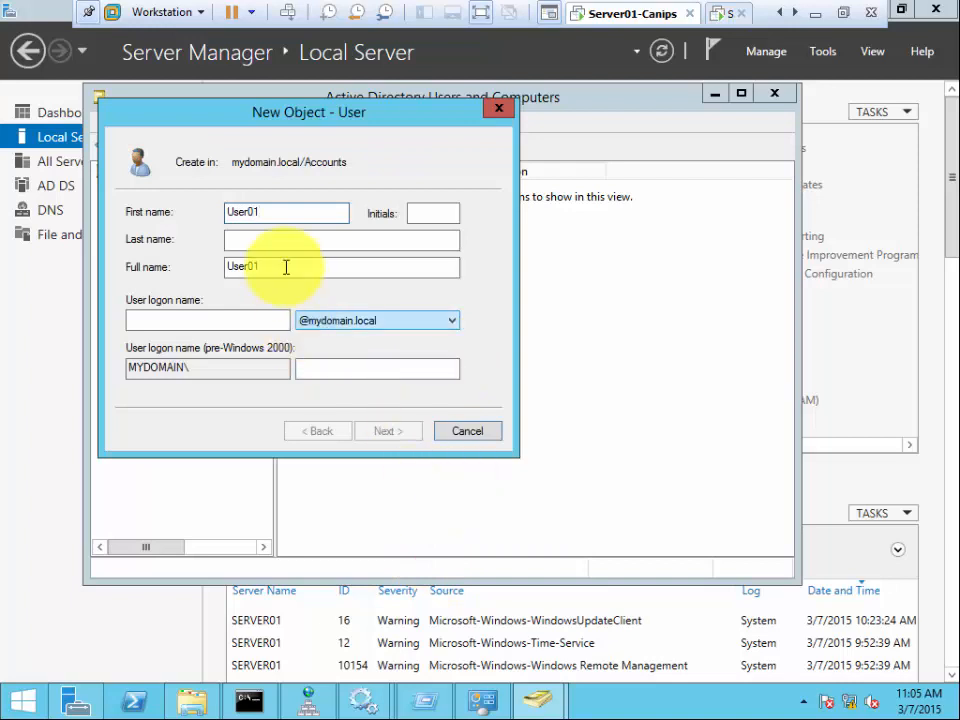
{"action": "double_click", "coordinate": [262, 213]}
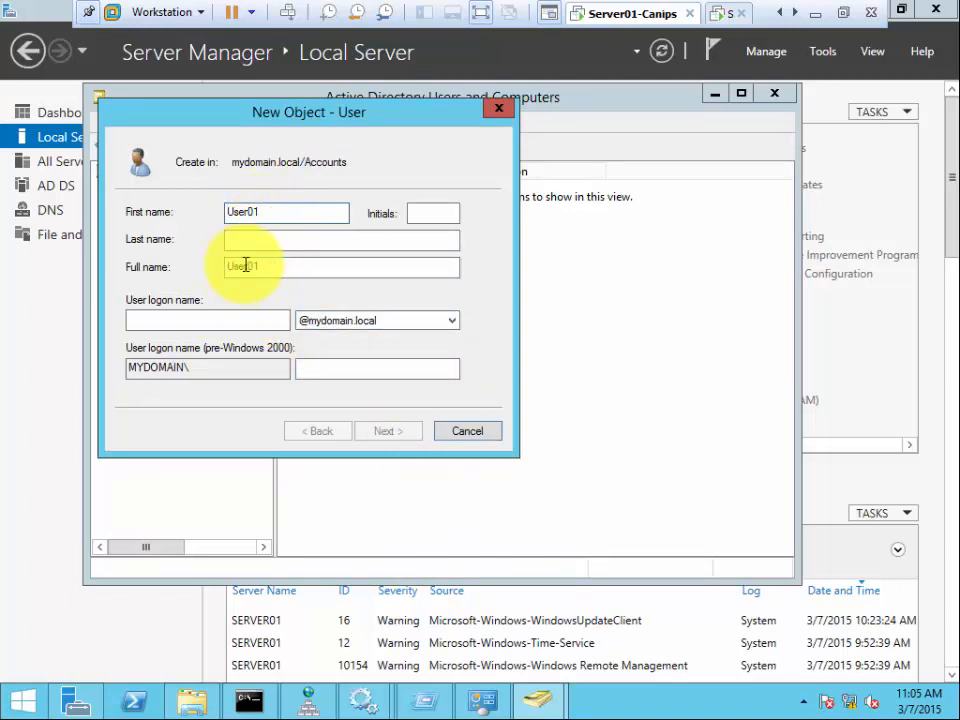
{"action": "left_click", "coordinate": [186, 318]}
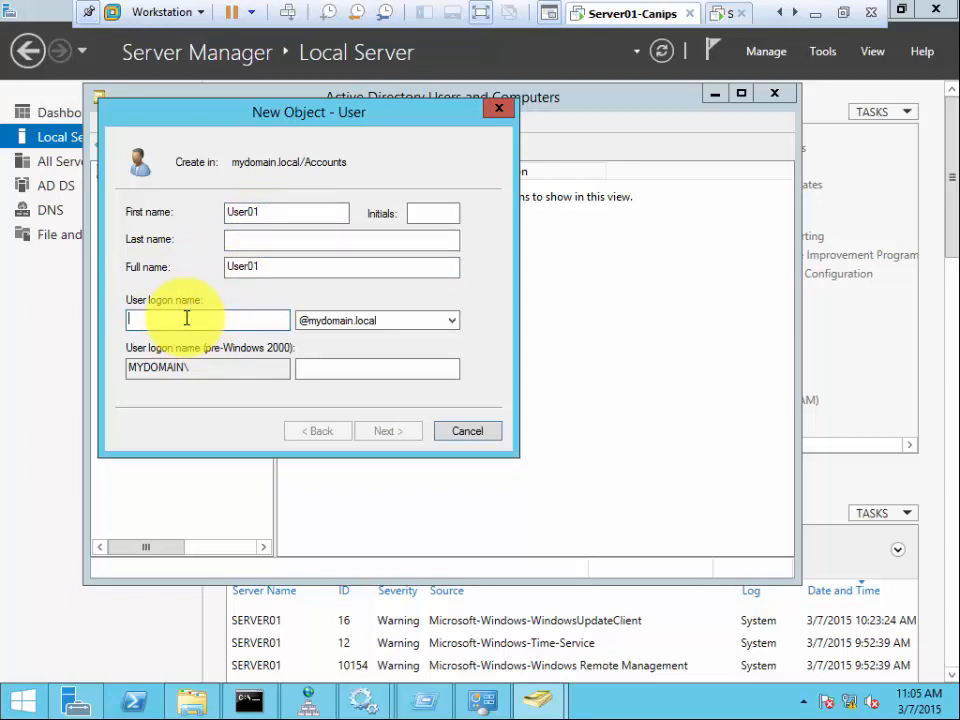
{"action": "type", "text": "User01"}
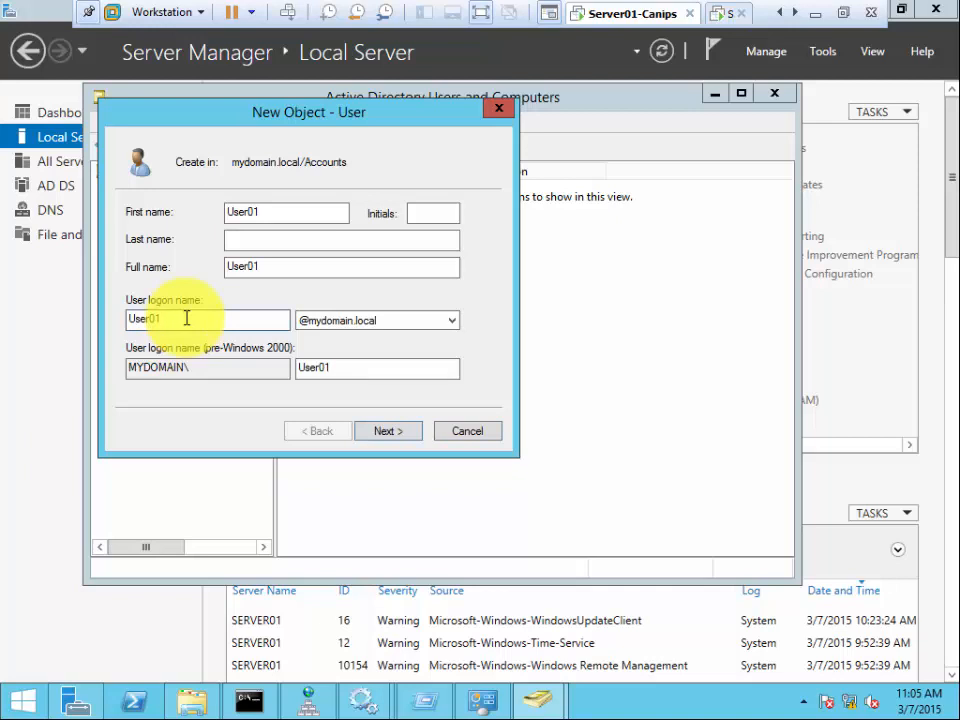
{"action": "left_click", "coordinate": [383, 430]}
{"action": "double_click", "coordinate": [350, 372]}
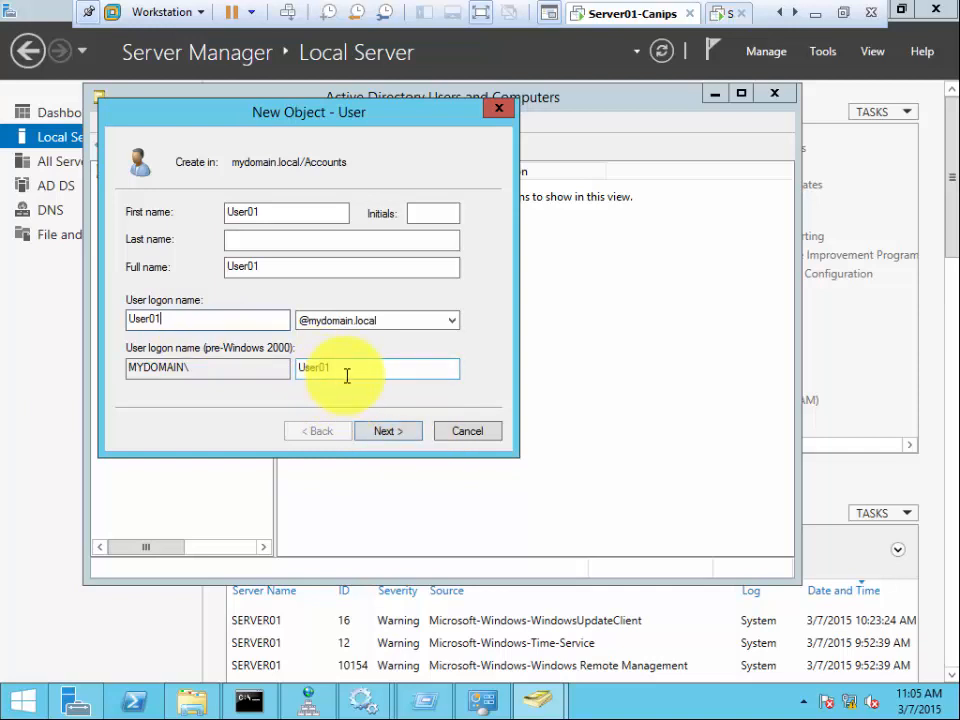
{"action": "left_click", "coordinate": [135, 322]}
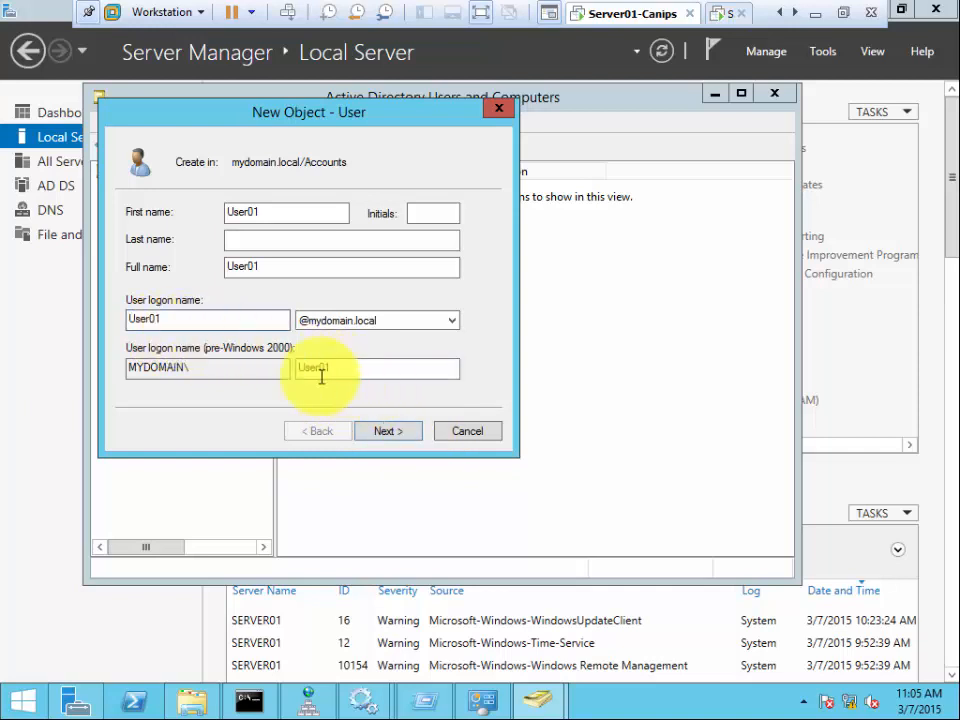
{"action": "left_click", "coordinate": [397, 436]}
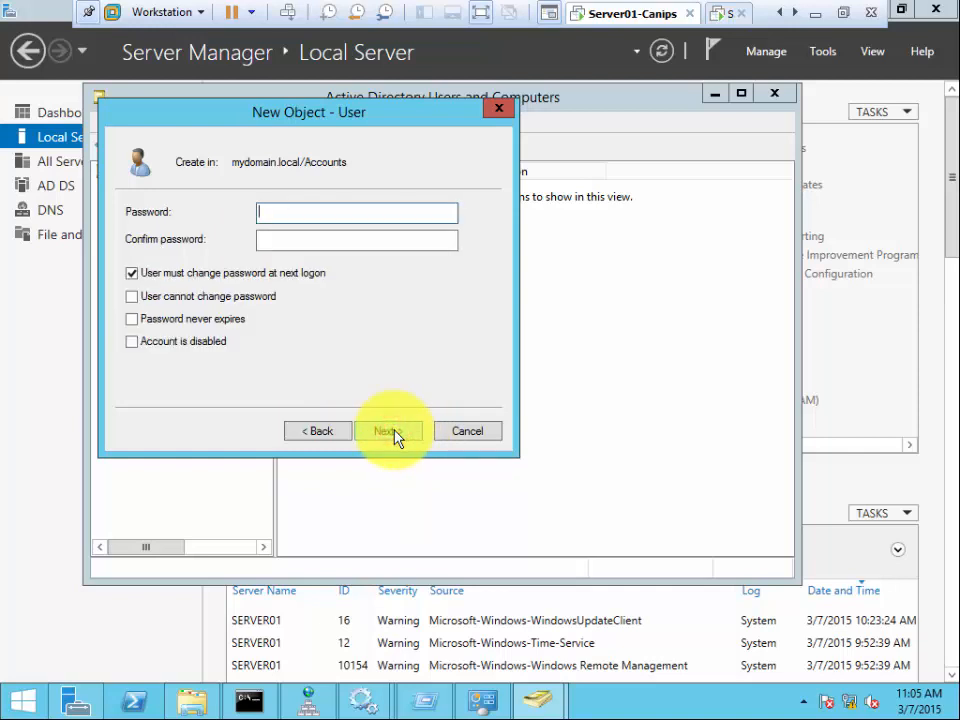
- Enter and confirm User01's password, clear 'User must change password at next logon', and reach the summary
{"action": "type", "text": "•••••••••"}
{"action": "key", "text": "Tab"}
{"action": "type", "text": "•••••••••"}
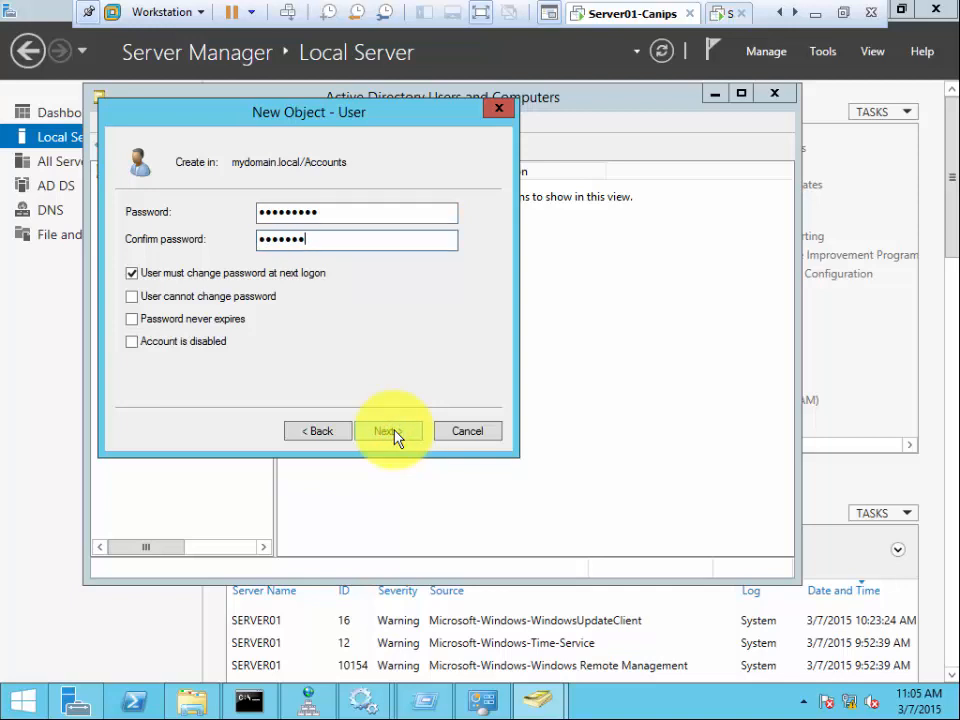
{"action": "left_click", "coordinate": [240, 280]}
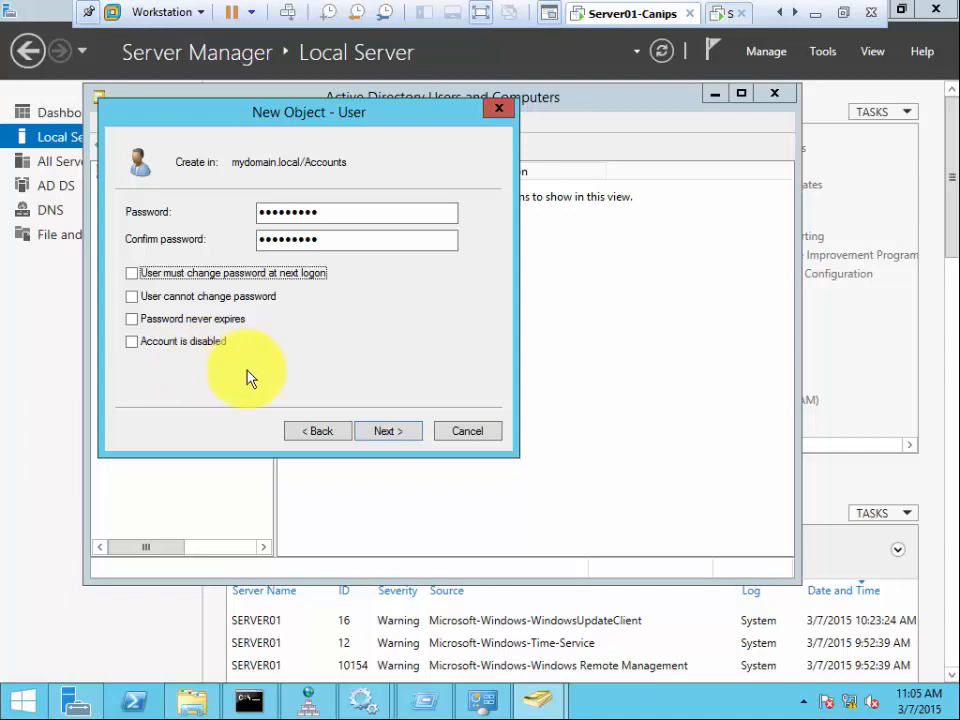
{"action": "left_click", "coordinate": [386, 433]}
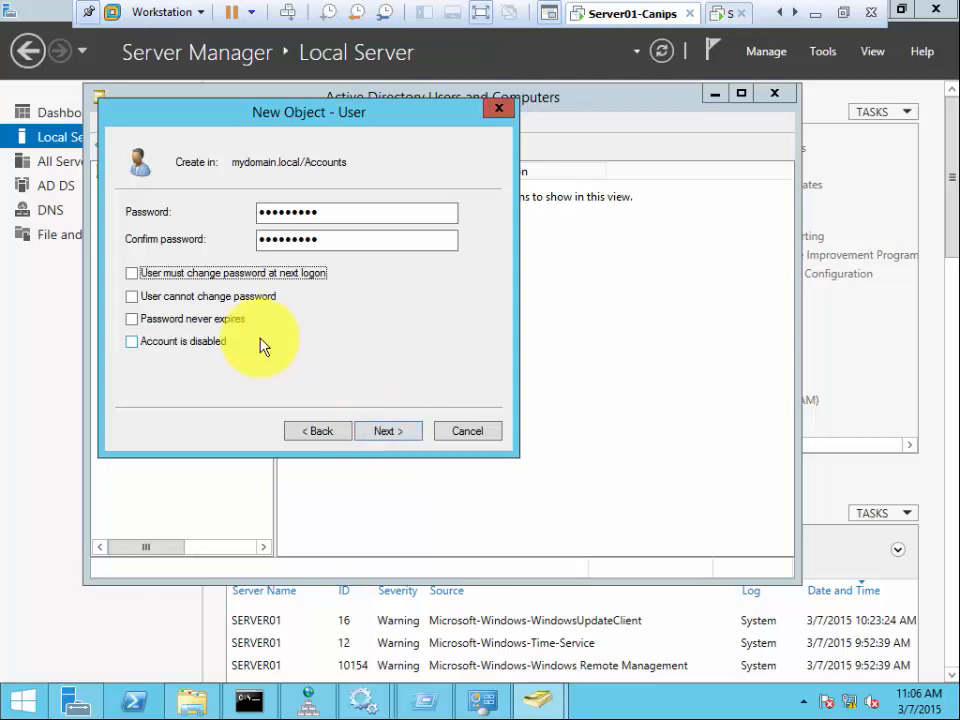
{"action": "left_click", "coordinate": [386, 433]}
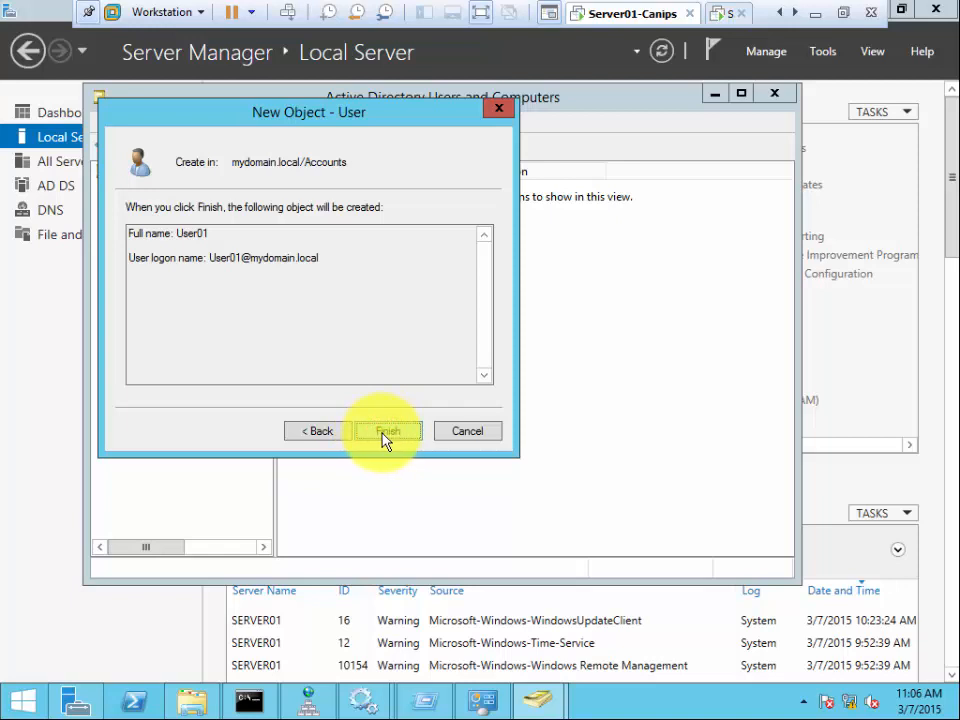
- Go back two pages in the New Object - User wizard to User01's name page
{"action": "left_click", "coordinate": [318, 431]}
{"action": "left_click", "coordinate": [318, 431]}
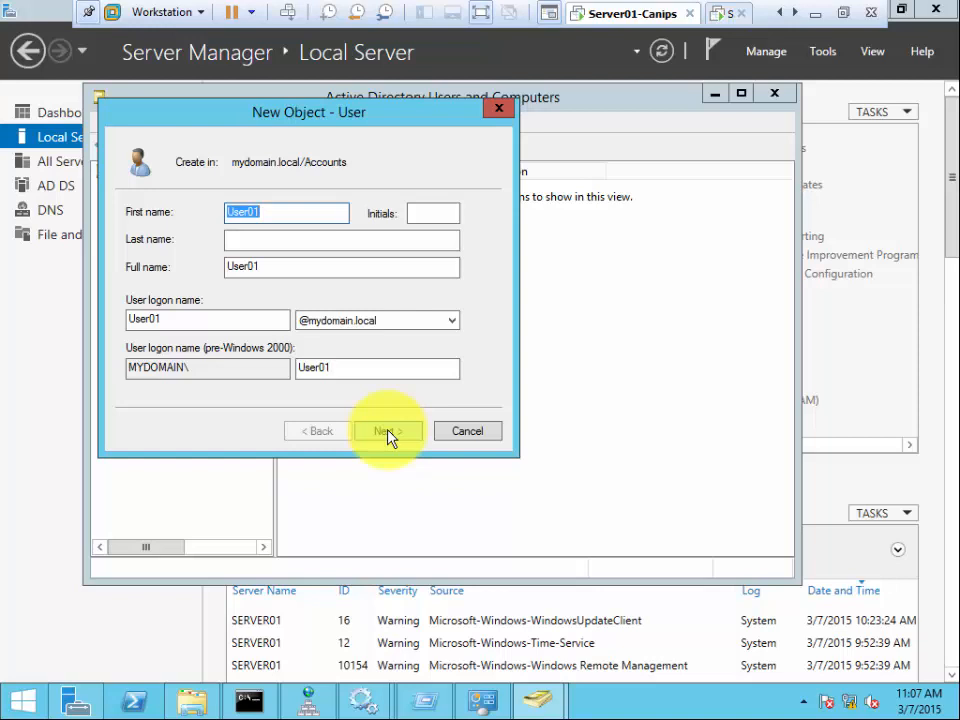
- Advance through the password and summary pages and finish, adding User01 to Accounts
{"action": "left_click", "coordinate": [390, 433]}
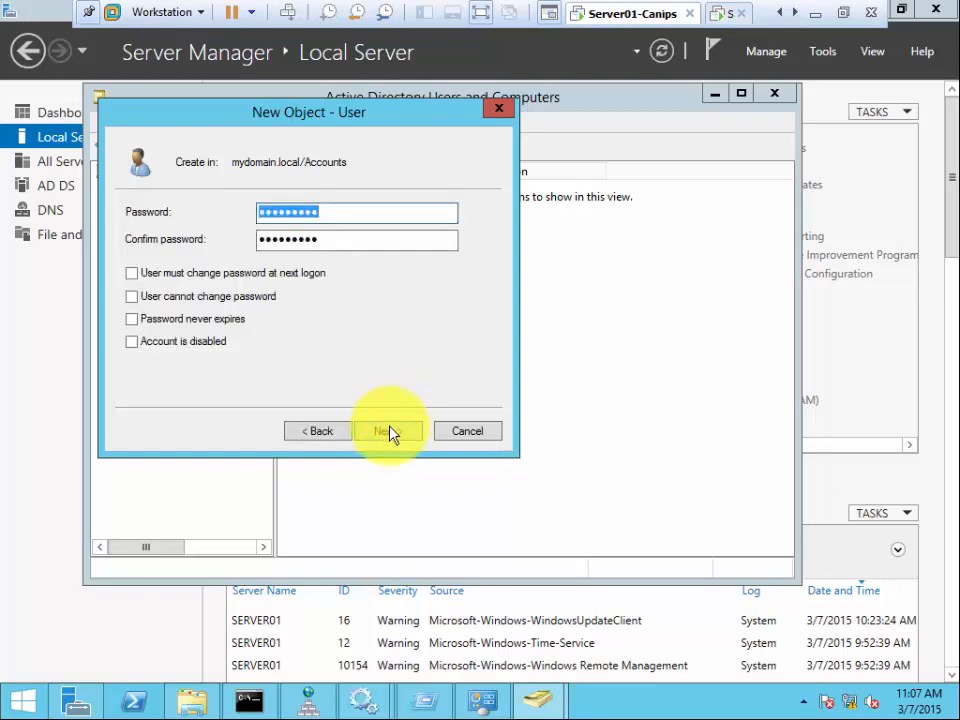
{"action": "left_click", "coordinate": [386, 434]}
{"action": "left_click", "coordinate": [386, 433]}
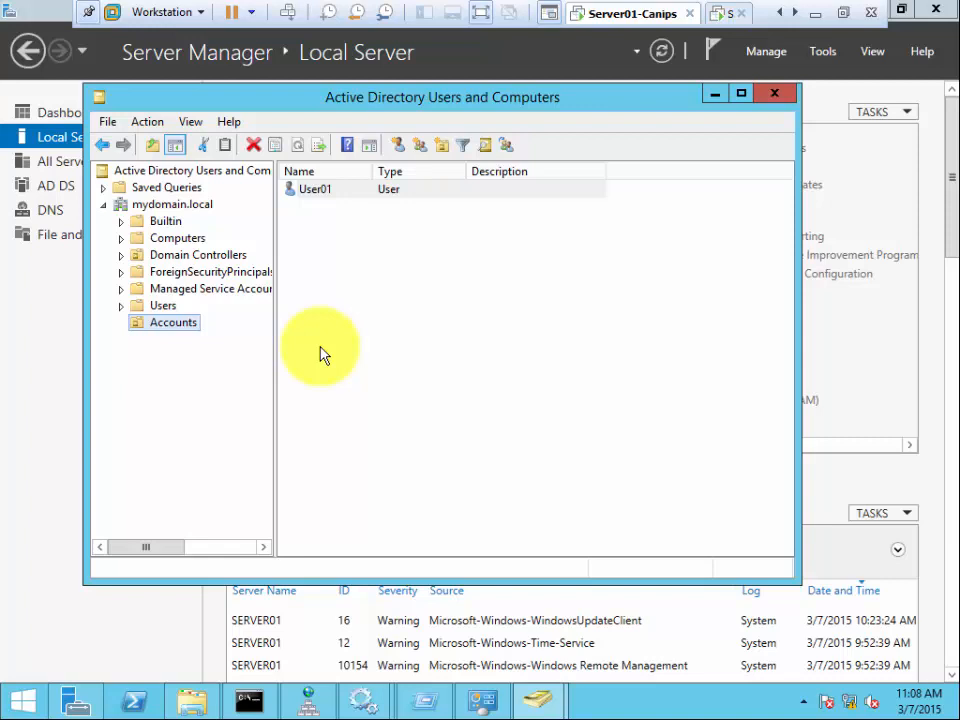
- Deselect User01, bring Server Manager forward, and show the Windows PowerShell taskbar launch options
{"action": "left_click", "coordinate": [447, 326]}
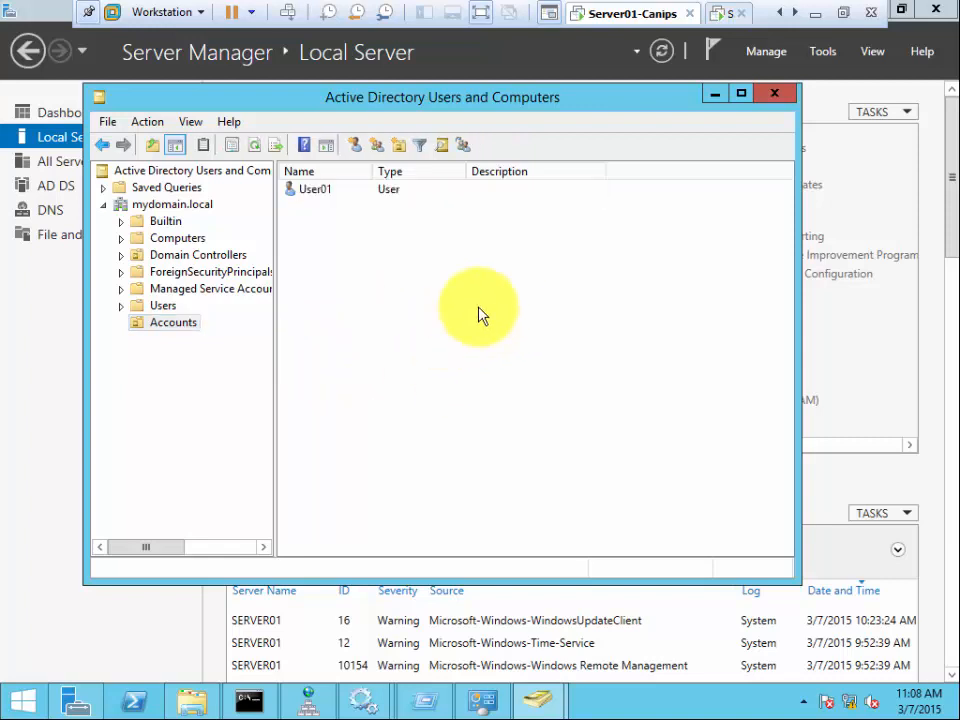
{"action": "left_click", "coordinate": [60, 398]}
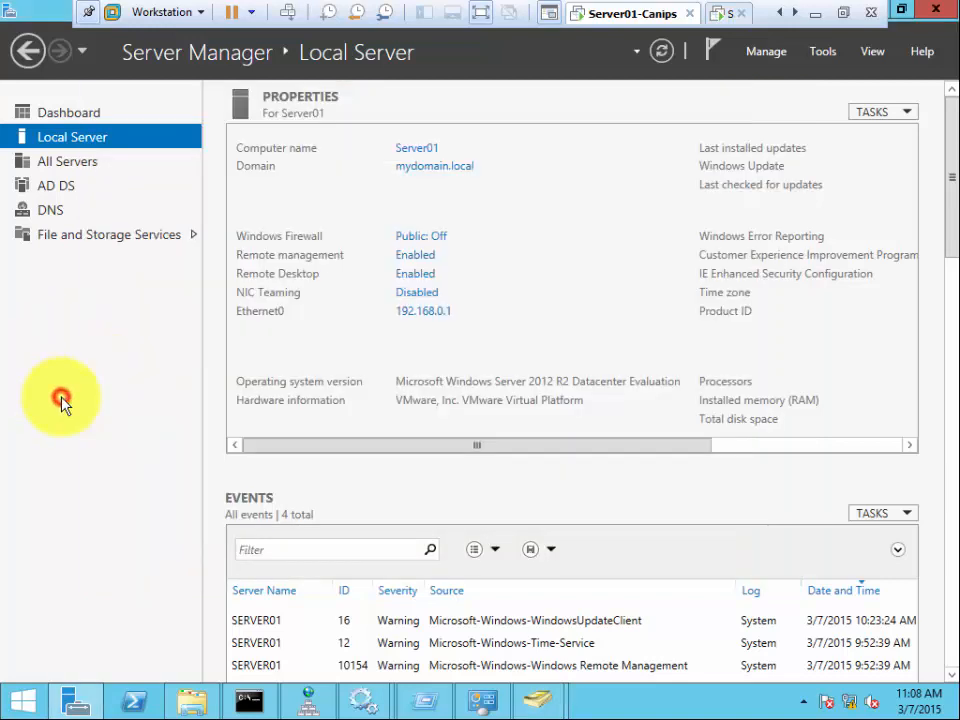
{"action": "right_click", "coordinate": [141, 705]}
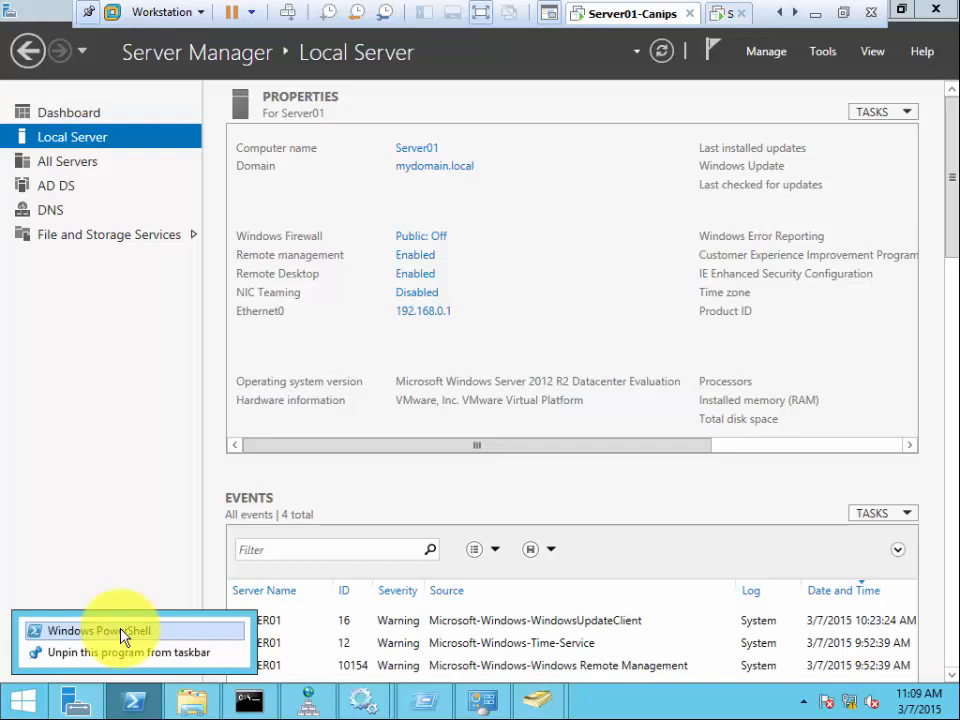
- Launch mstsc and connect to server02, signing in with the domain administrator password
{"action": "key", "text": "super+r"}
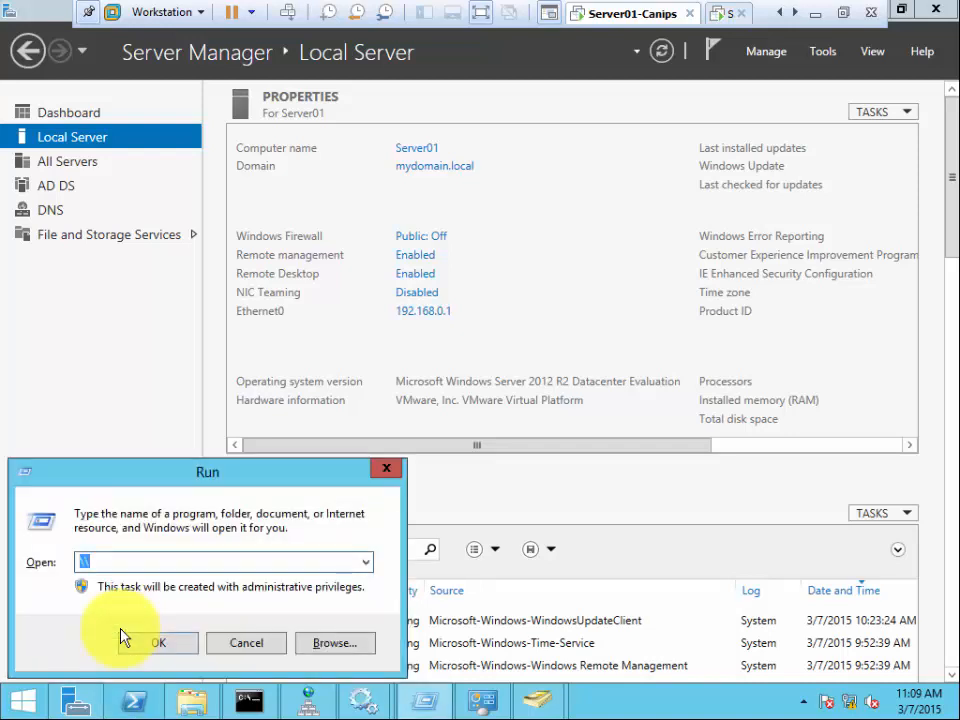
{"action": "type", "text": "mstsc"}
{"action": "key", "text": "Return"}
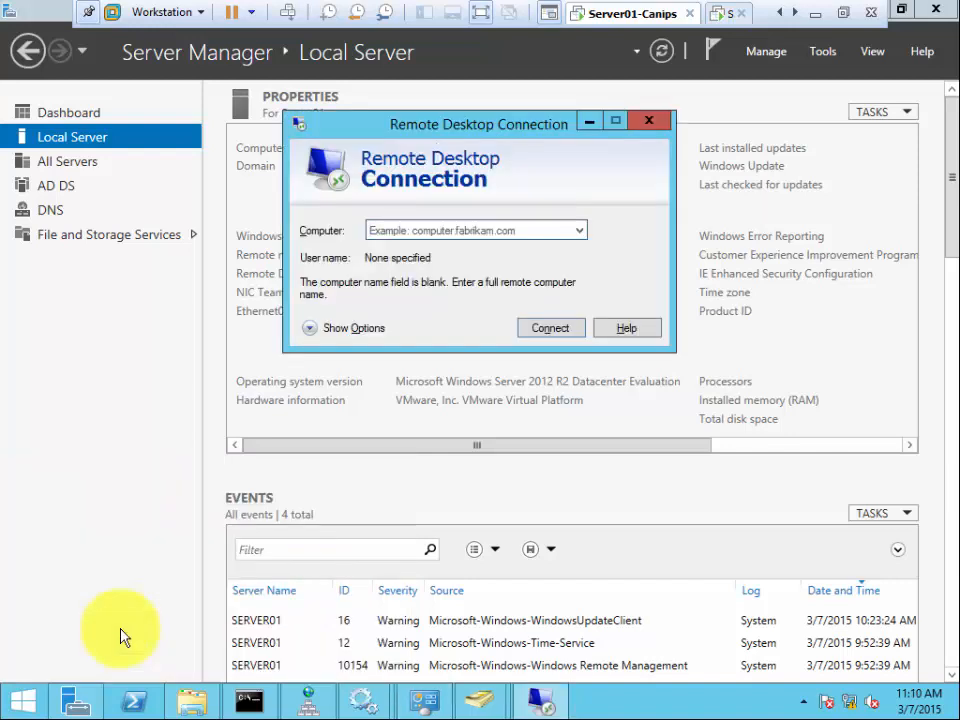
{"action": "type", "text": "server02"}
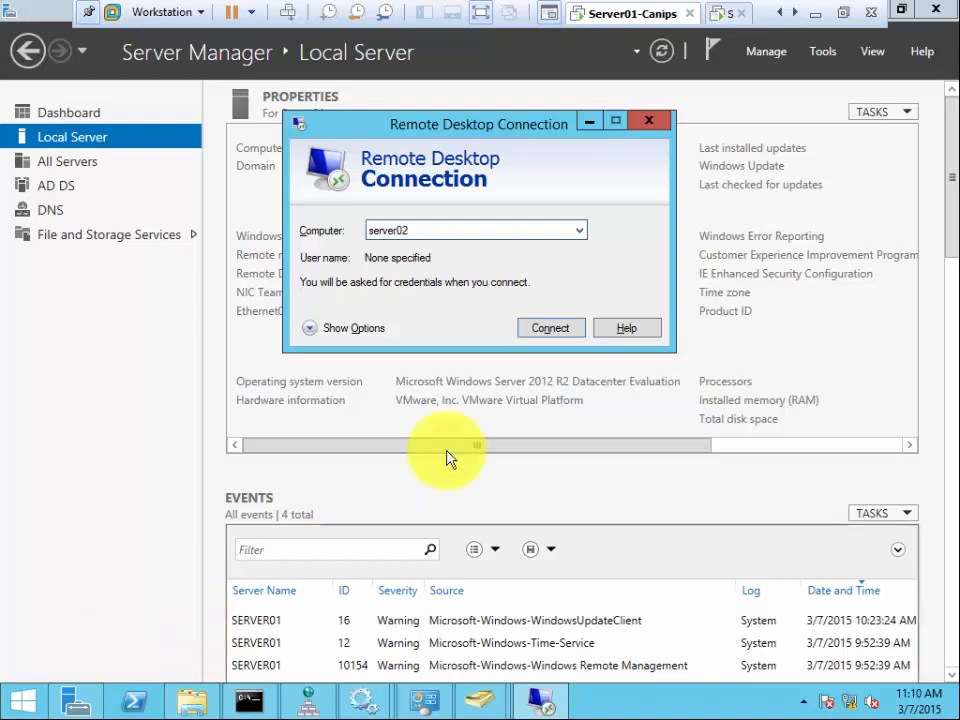
{"action": "left_click", "coordinate": [553, 332]}
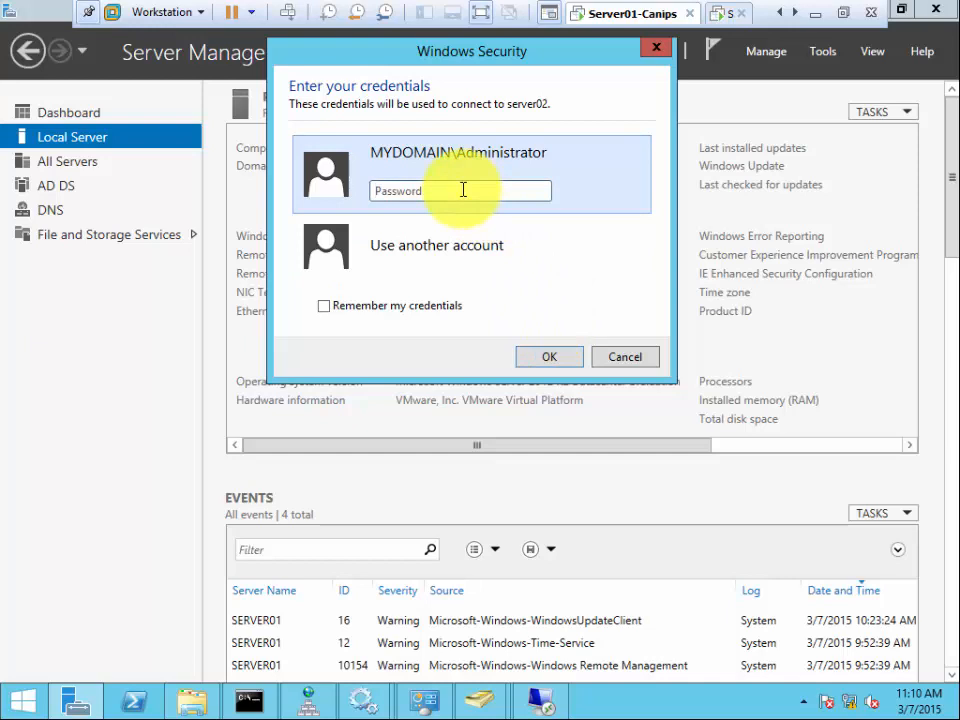
{"action": "type", "text": "Pa$$w0rd"}
{"action": "key", "text": "Return"}
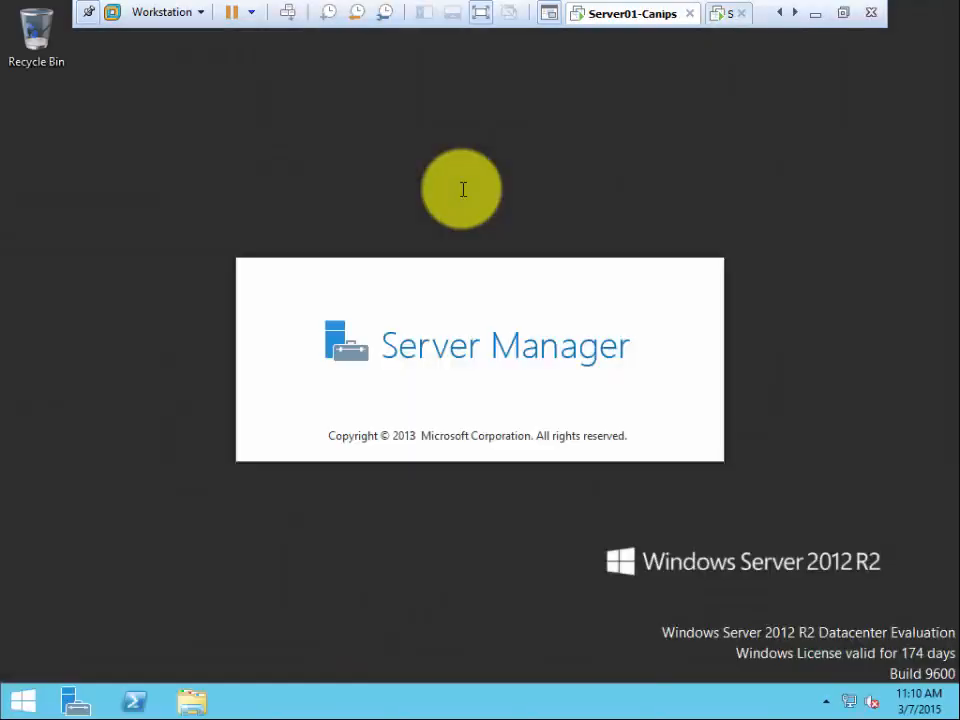
- Window the VM view, open File Explorer at This PC on server02, and start disconnecting
{"action": "left_click", "coordinate": [843, 12]}
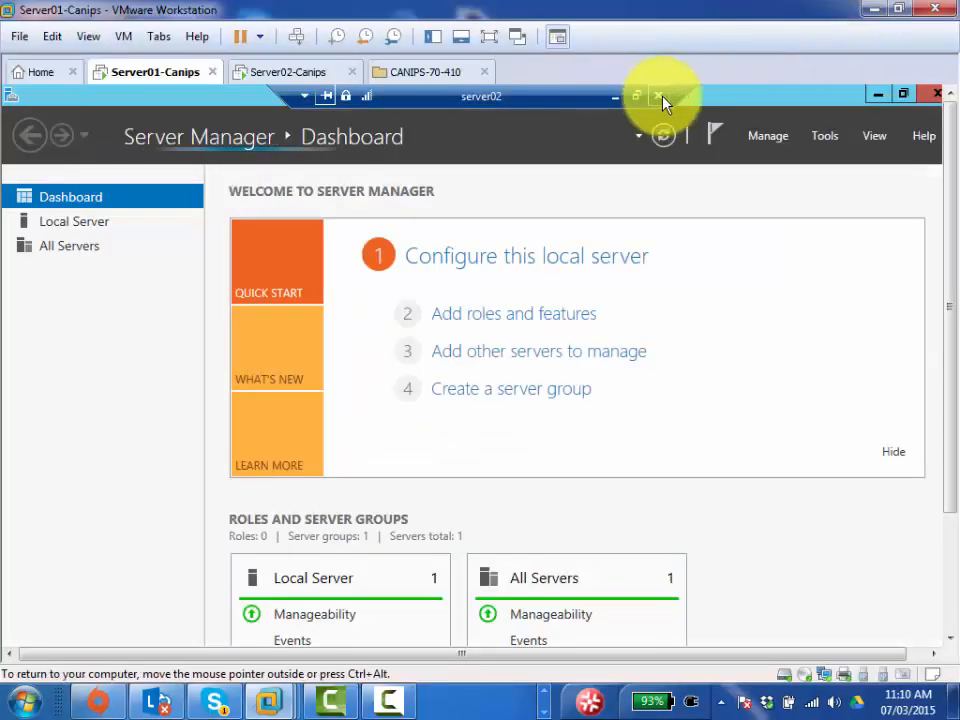
{"action": "left_click", "coordinate": [948, 603]}
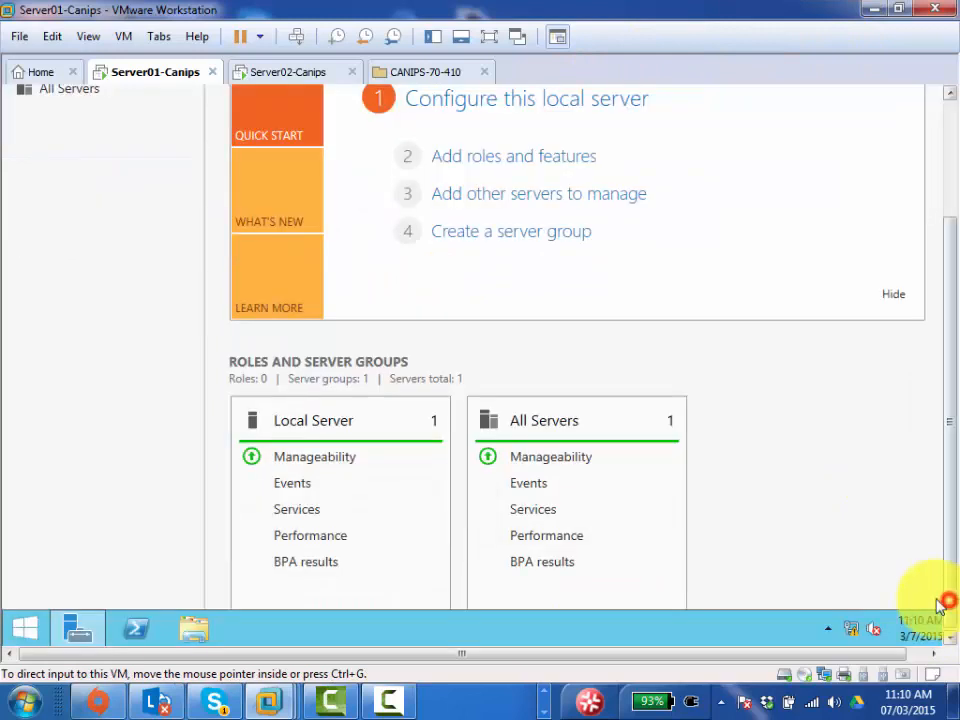
{"action": "left_click", "coordinate": [189, 632]}
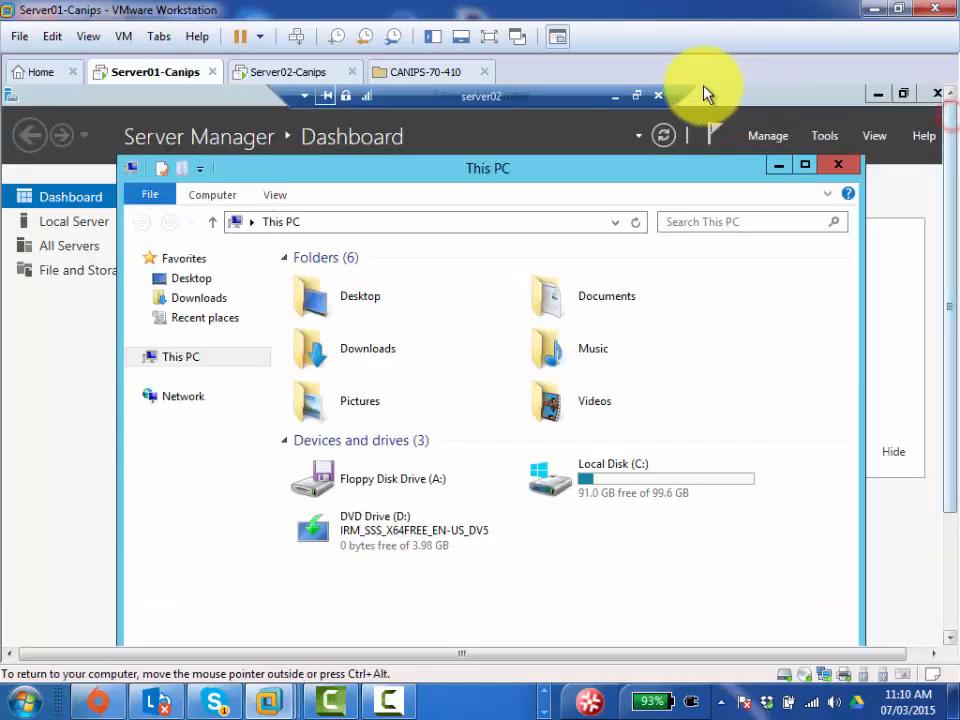
{"action": "left_click", "coordinate": [659, 97]}
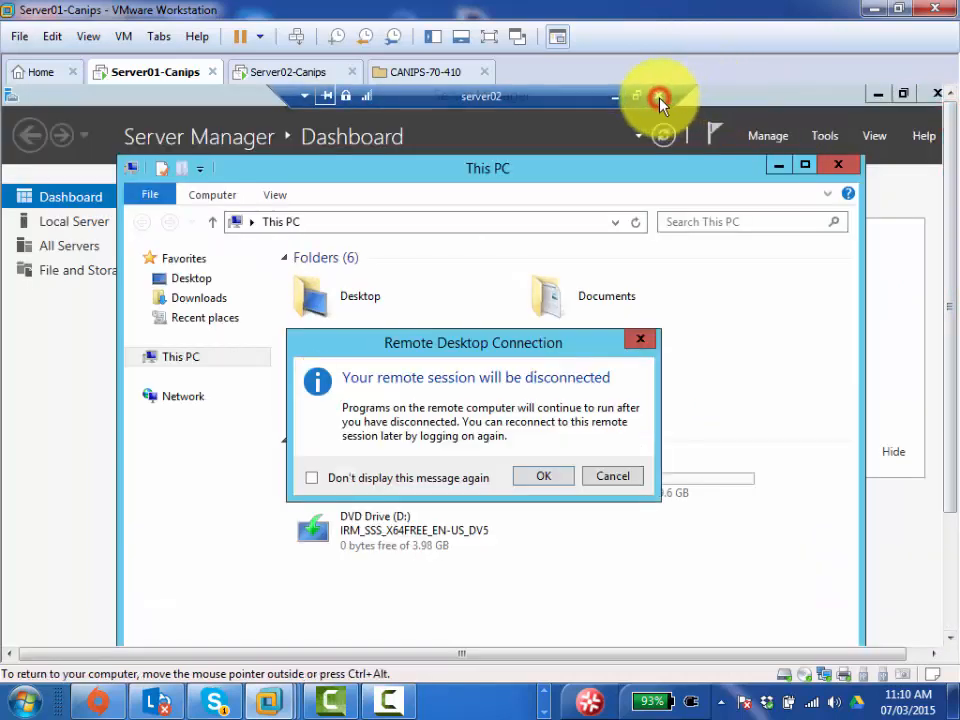
- Confirm the disconnect warning with OK to end the server02 session
{"action": "left_click", "coordinate": [542, 479]}
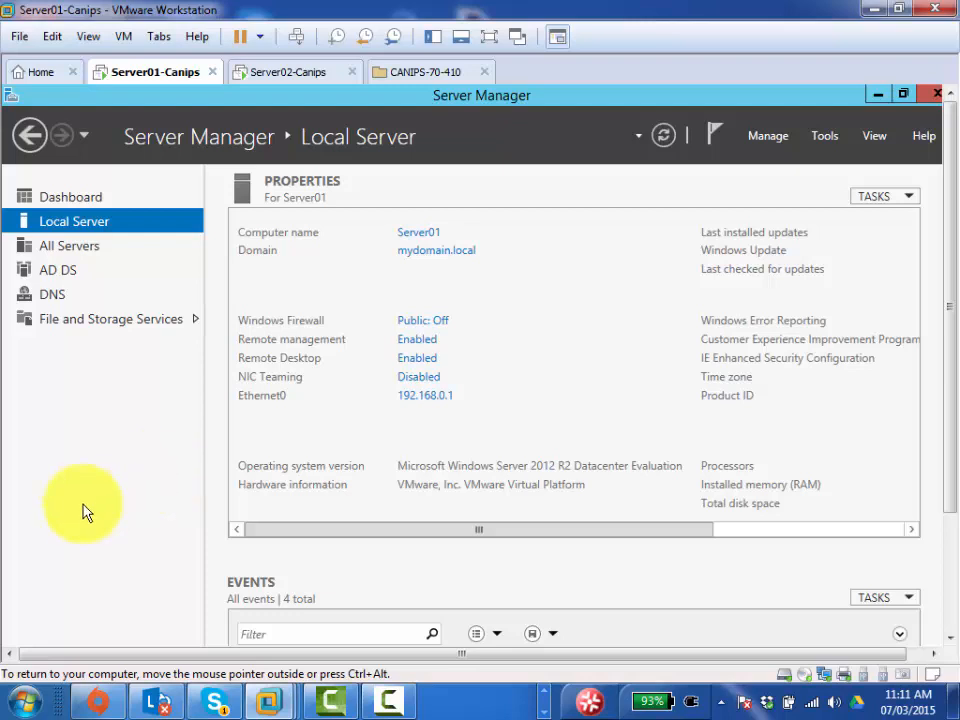
- Relaunch mstsc from Run on Server01, showing the connection dialog set to server02
{"action": "key", "text": "super+r"}
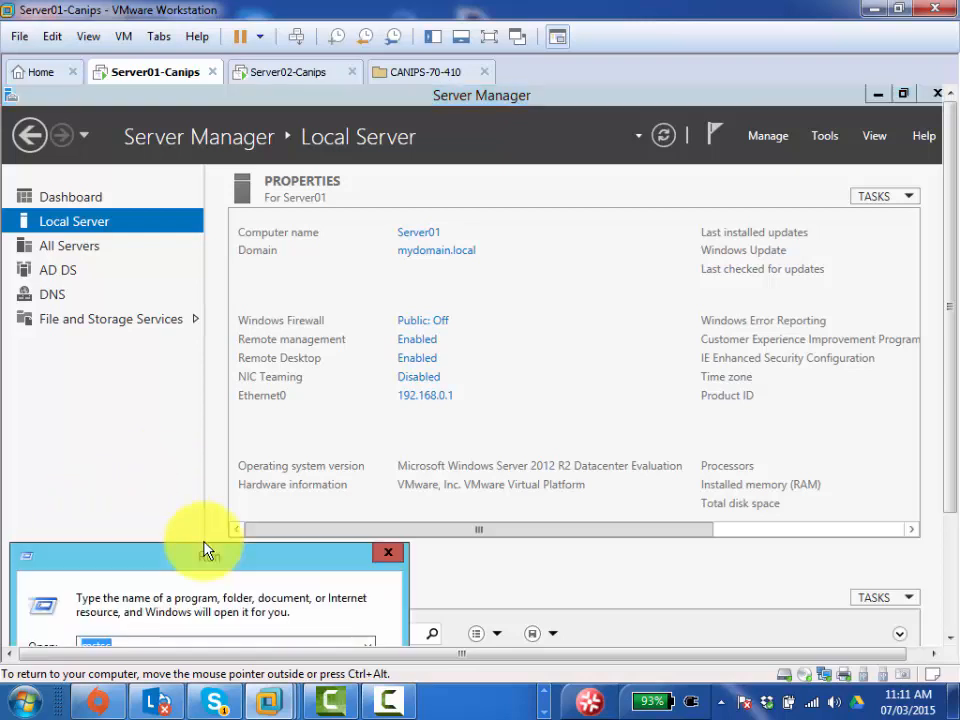
{"action": "left_click_drag", "start_coordinate": [948, 468], "coordinate": [952, 592]}
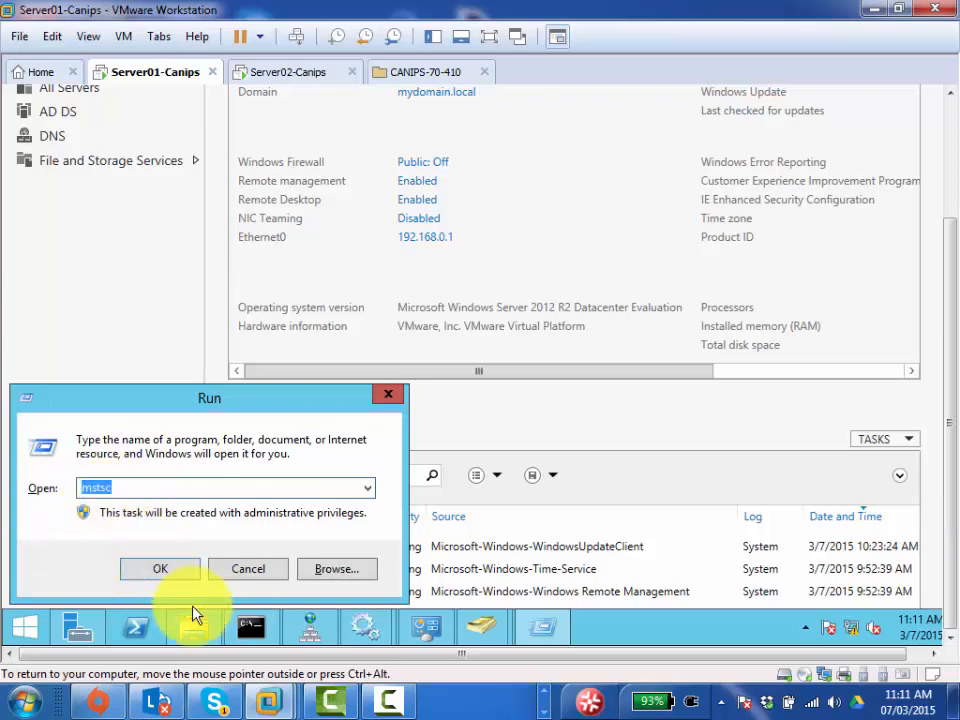
{"action": "left_click", "coordinate": [160, 570]}
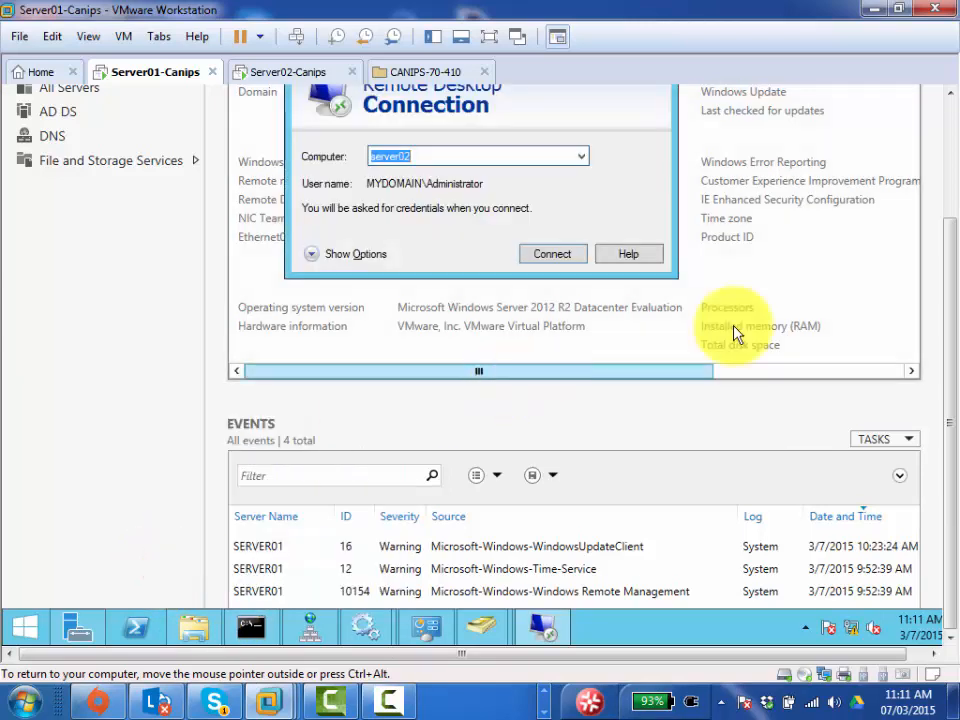
{"action": "left_click_drag", "start_coordinate": [952, 383], "coordinate": [939, 300]}
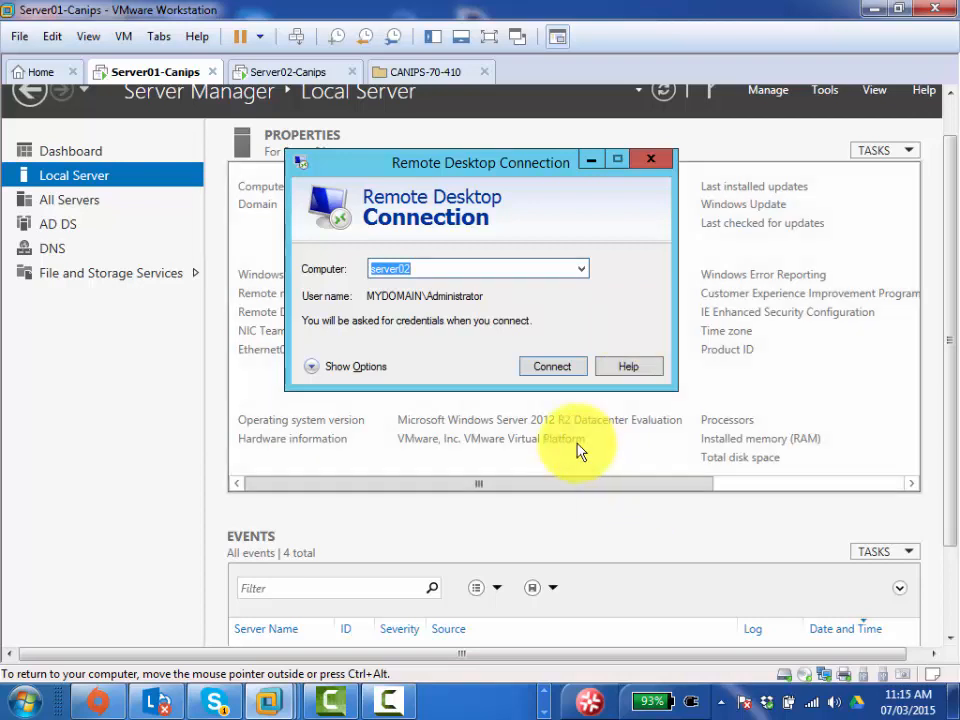
- Close the Remote Desktop Connection window, revealing Server01's Local Server page
{"action": "left_click", "coordinate": [651, 163]}
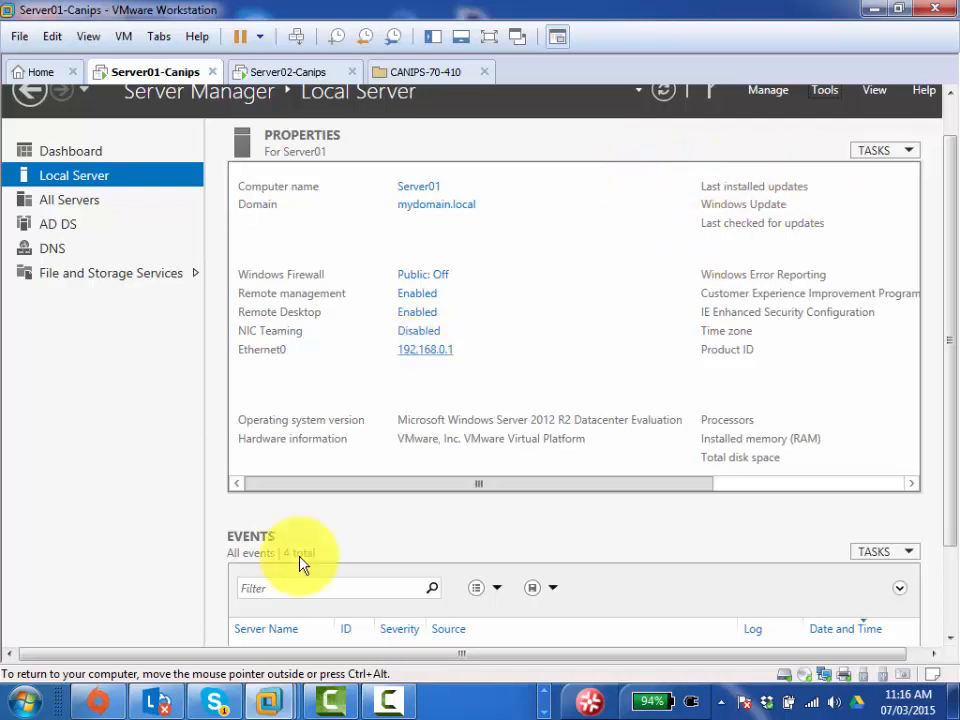
- Put the VM in full screen and start Windows PowerShell as administrator from the taskbar
{"action": "left_click", "coordinate": [94, 468]}
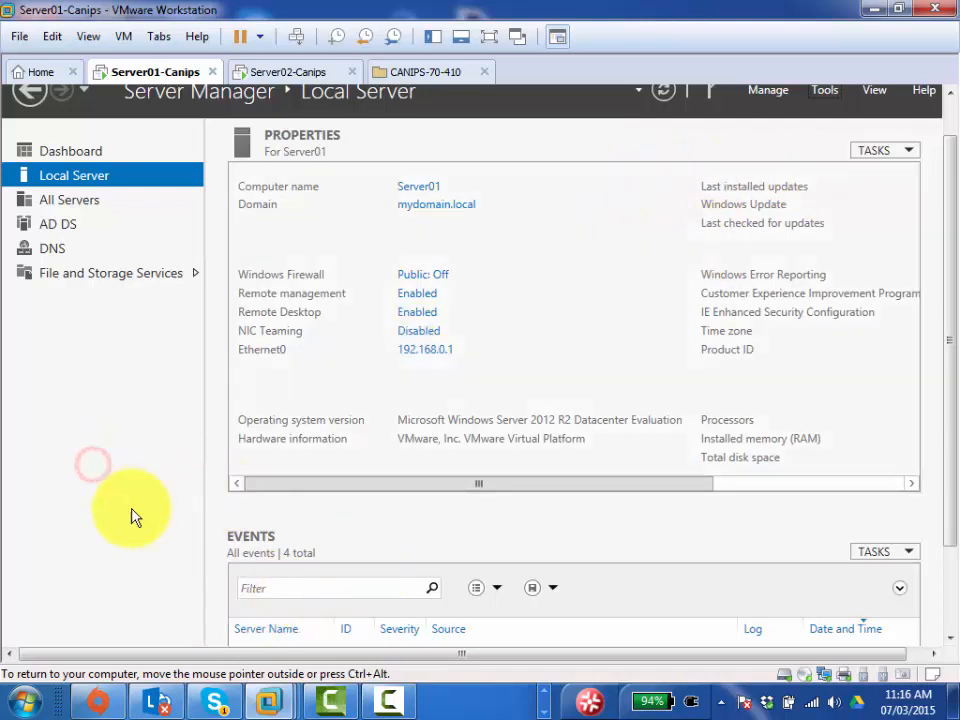
{"action": "left_click", "coordinate": [489, 37]}
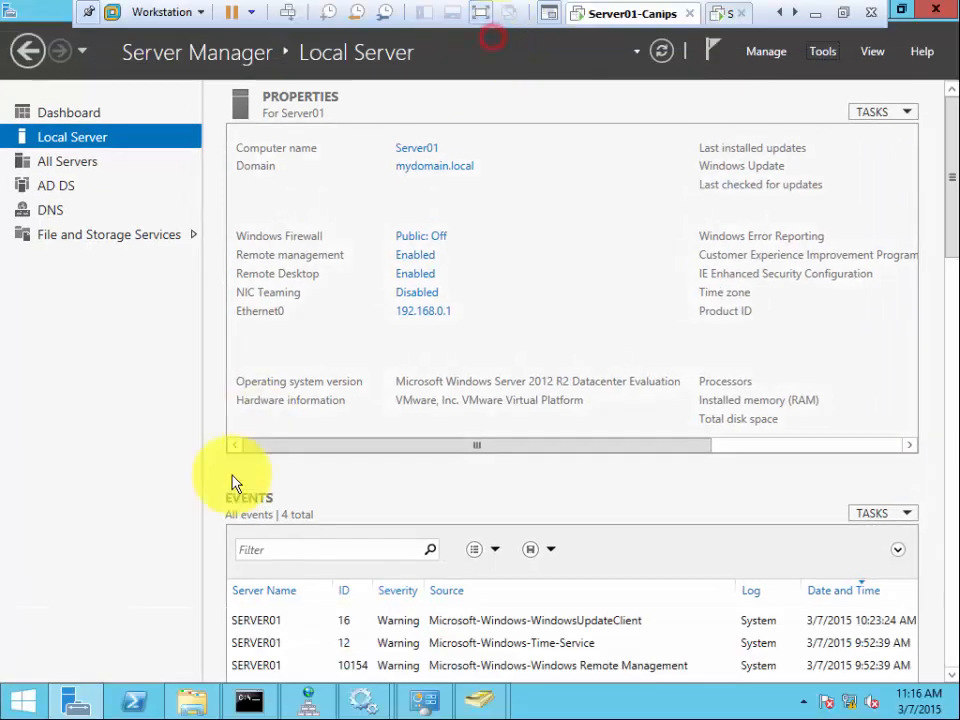
{"action": "right_click", "coordinate": [129, 702]}
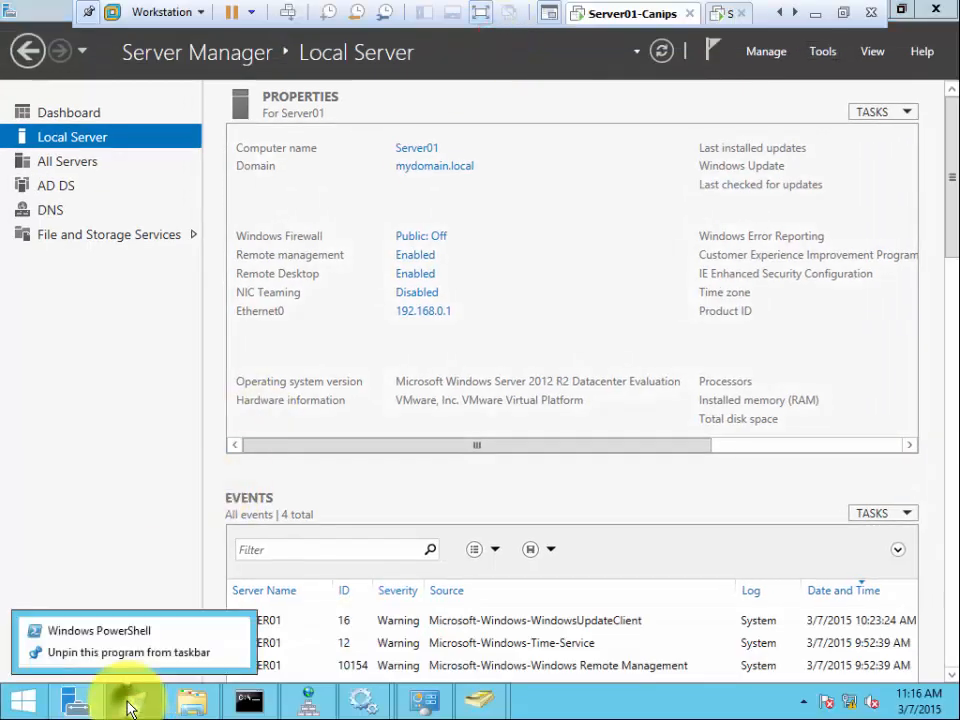
{"action": "right_click", "coordinate": [122, 634]}
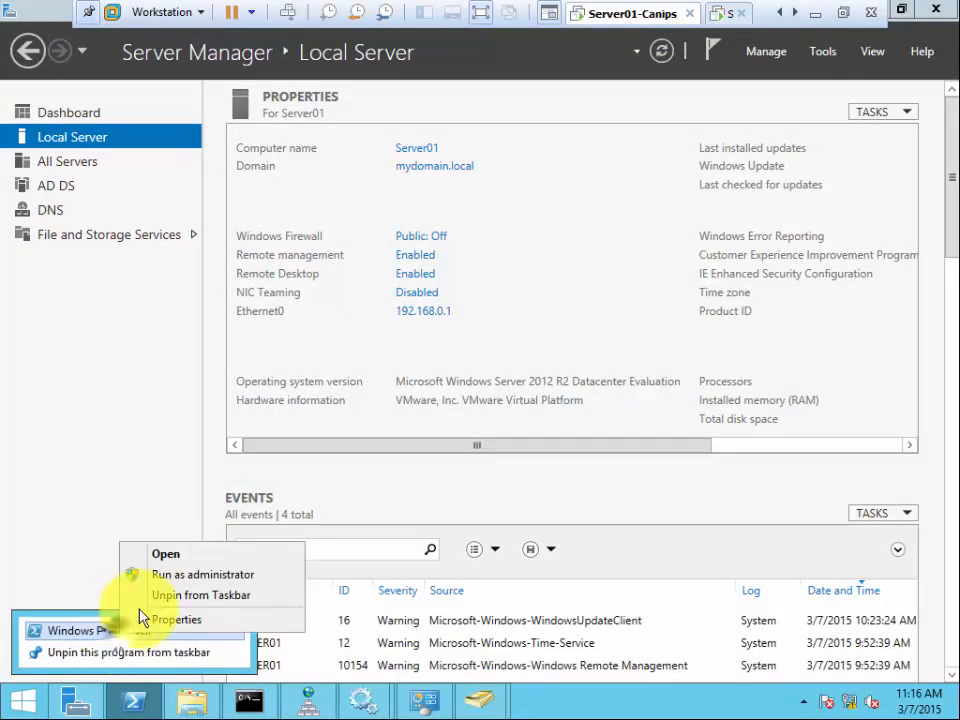
{"action": "left_click", "coordinate": [214, 578]}
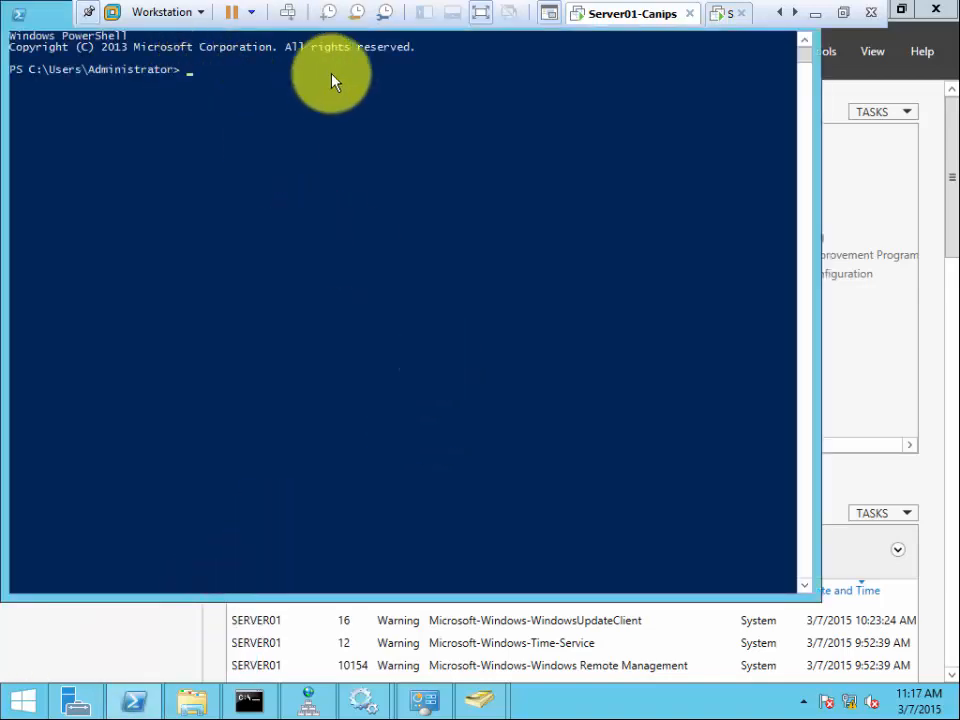
- Exit VM full screen and launch Magnifier by searching 'mag' in the host Start menu
{"action": "left_click", "coordinate": [843, 12]}
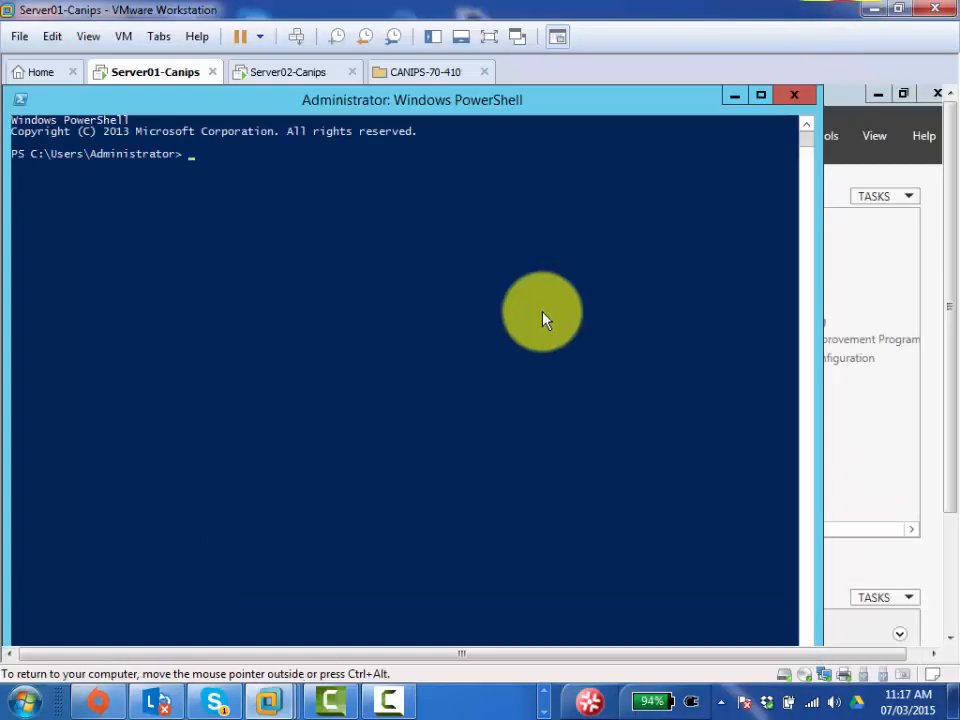
{"action": "left_click", "coordinate": [25, 700]}
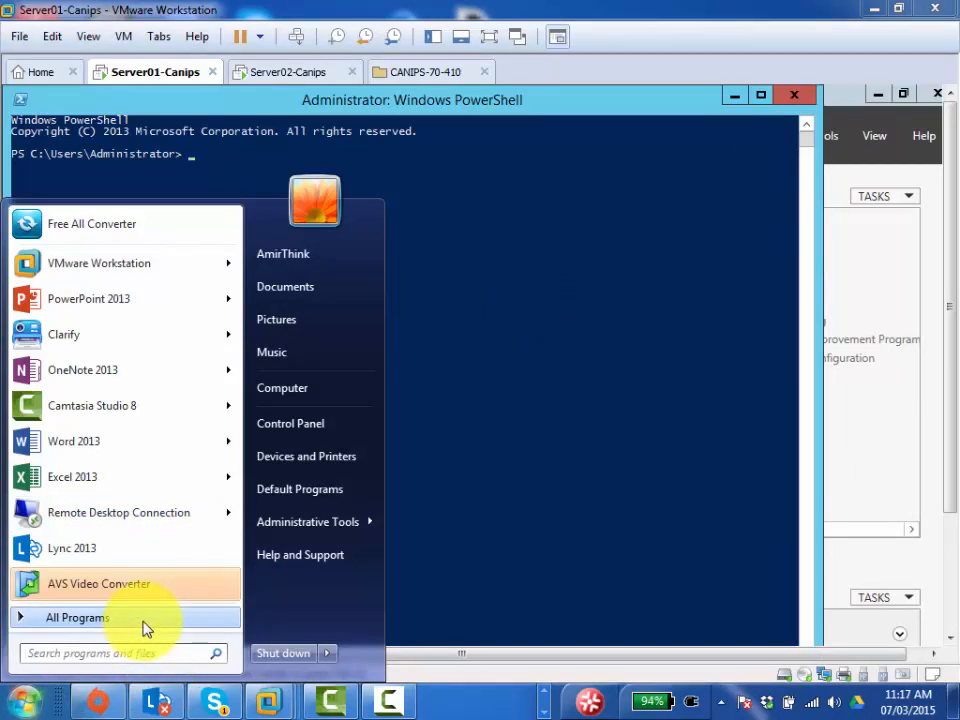
{"action": "left_click", "coordinate": [143, 618]}
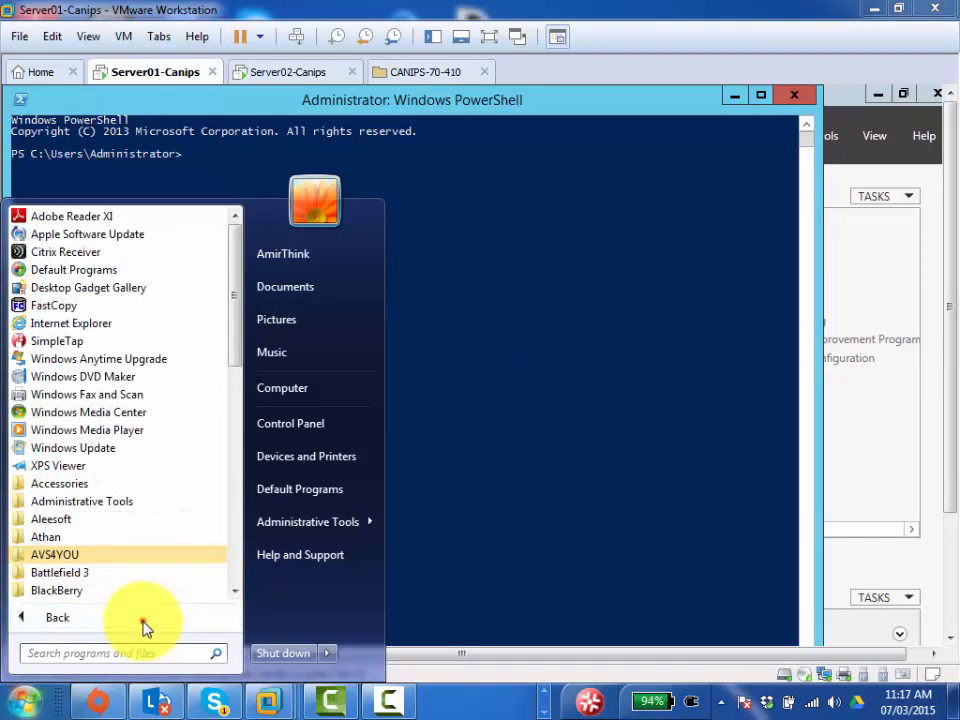
{"action": "left_click", "coordinate": [143, 624]}
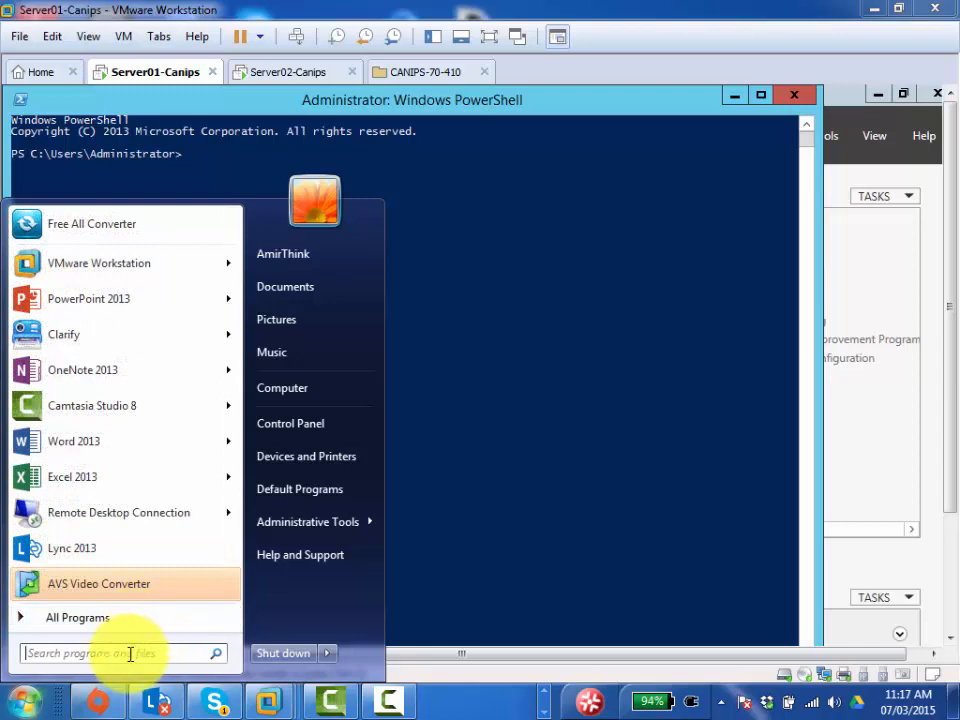
{"action": "left_click", "coordinate": [129, 653]}
{"action": "type", "text": "mag"}
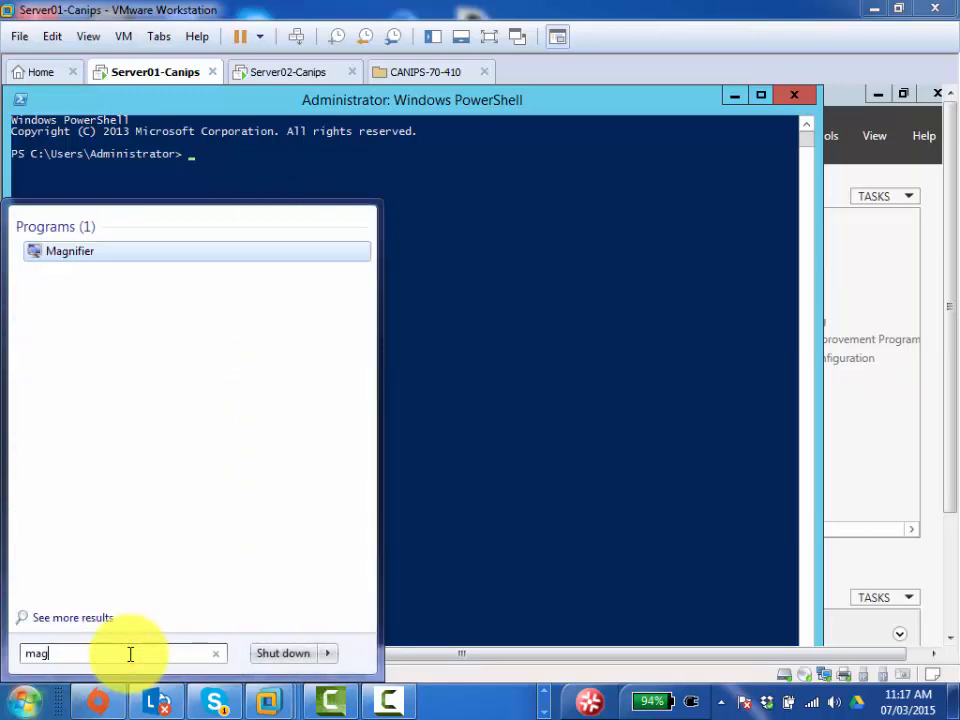
{"action": "key", "text": "Return"}
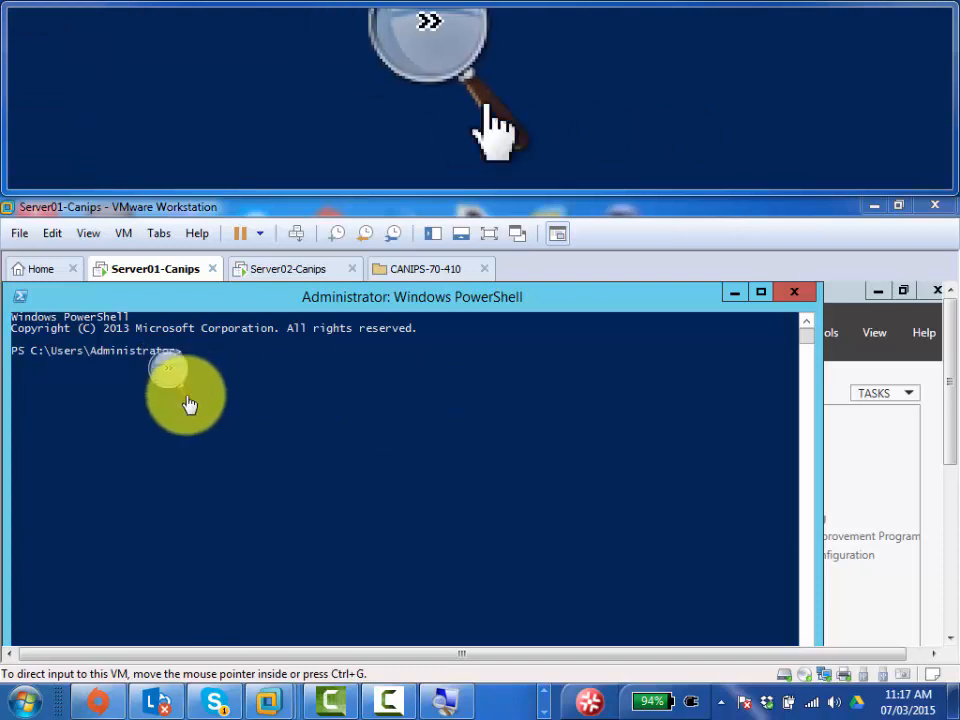
- Check Magnifier's 300% zoom, then begin typing 'set-exe' at the PowerShell prompt
{"action": "left_click", "coordinate": [172, 380]}
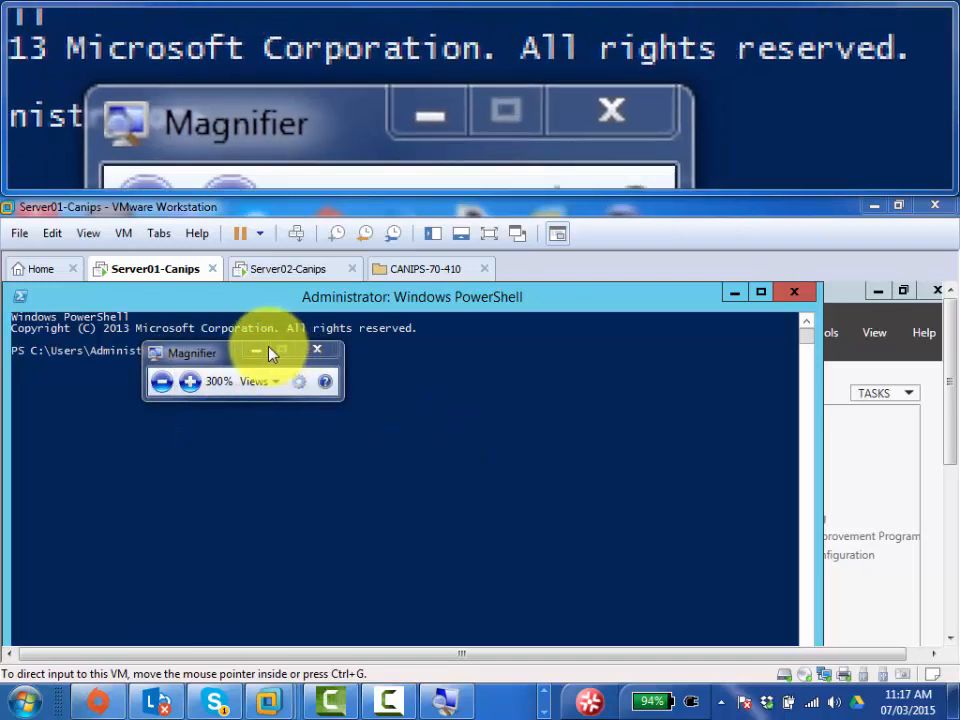
{"action": "left_click", "coordinate": [259, 349]}
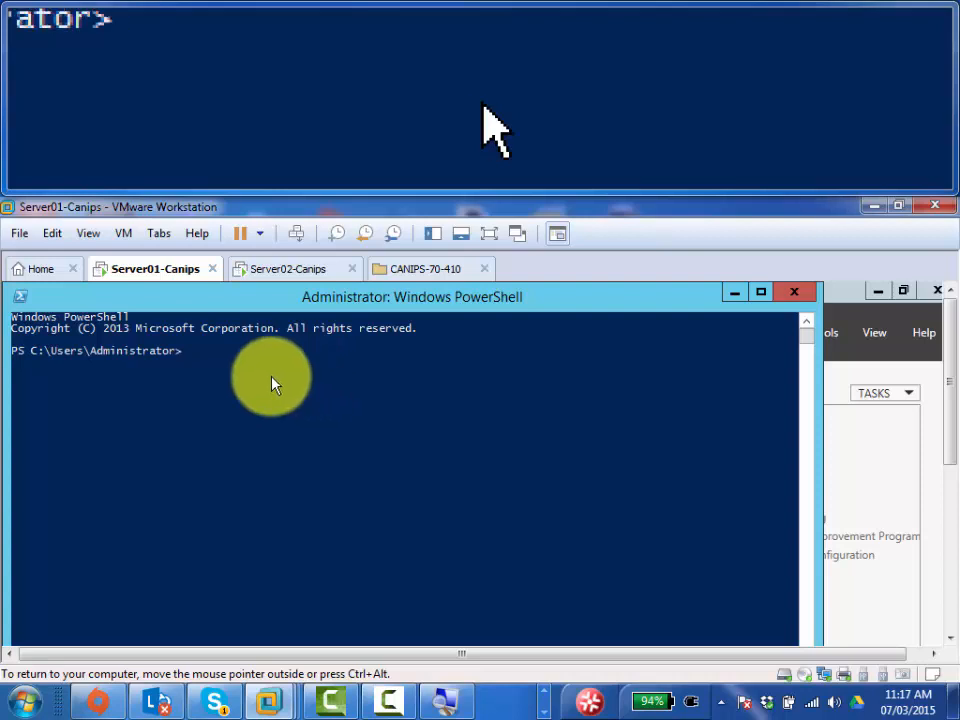
{"action": "left_click", "coordinate": [218, 370]}
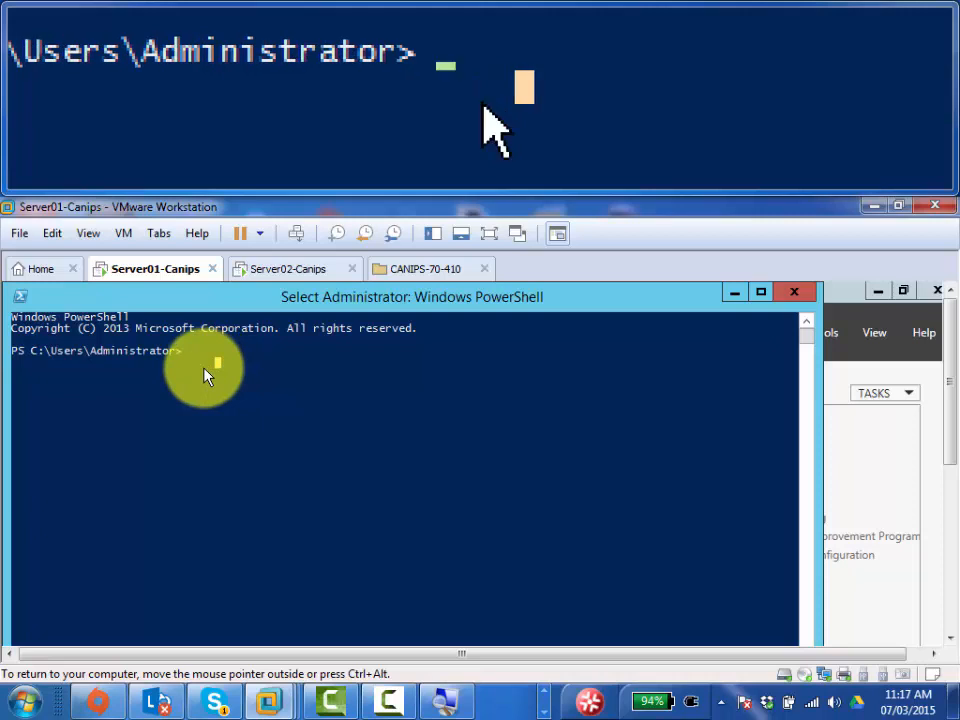
{"action": "type", "text": "set-exe"}
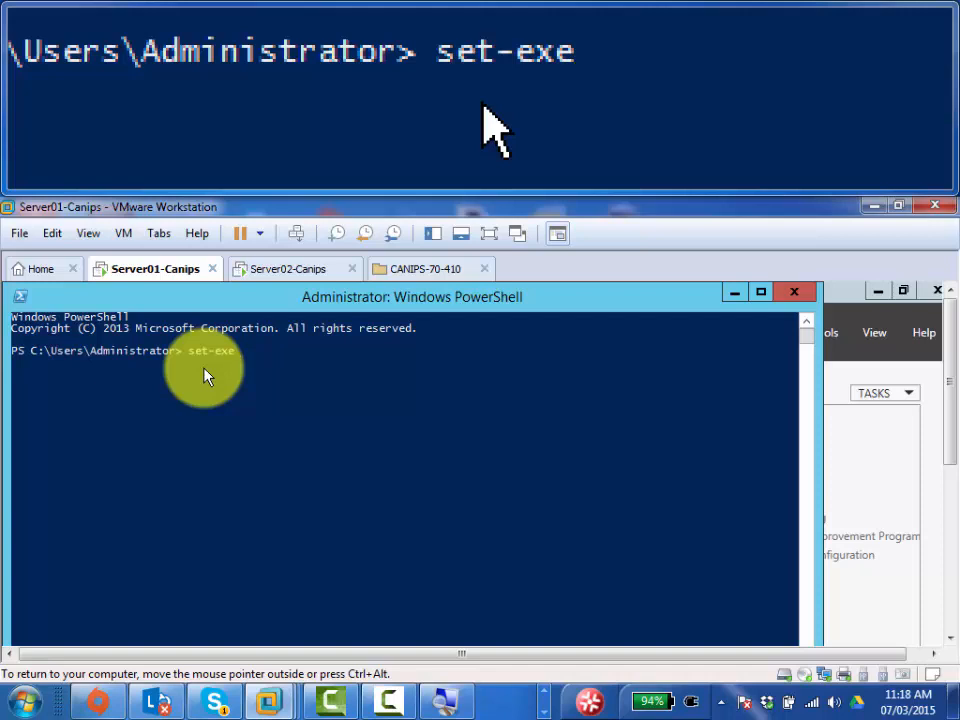
- Run 'Set-ExecutionPolicy unrestricted', tab-completing the cmdlet name
{"action": "key", "text": "Tab"}
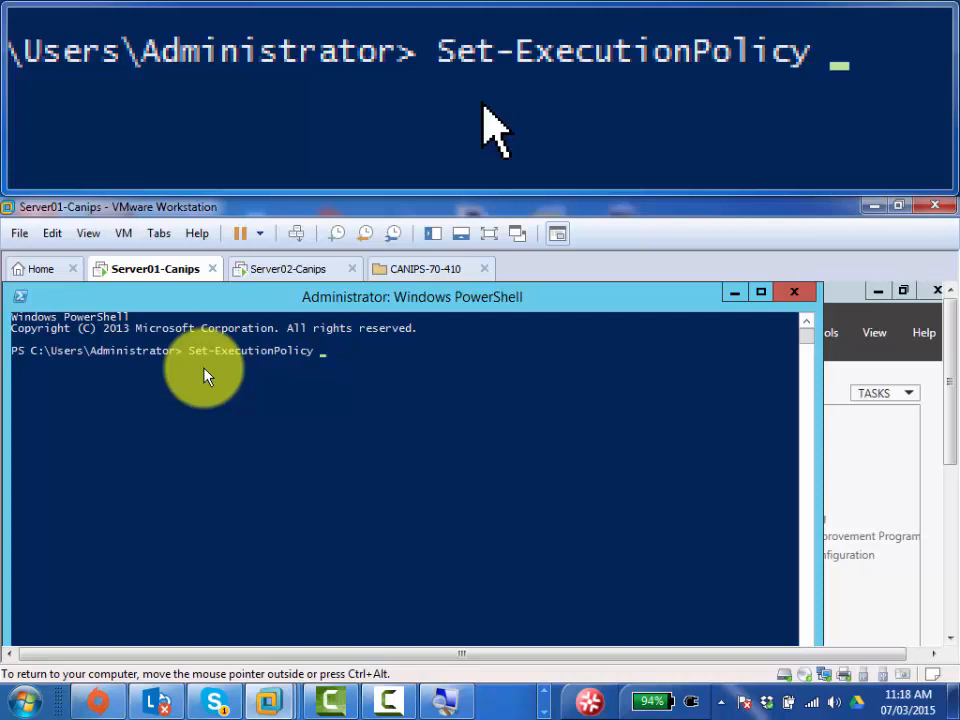
{"action": "type", "text": "unrestricted"}
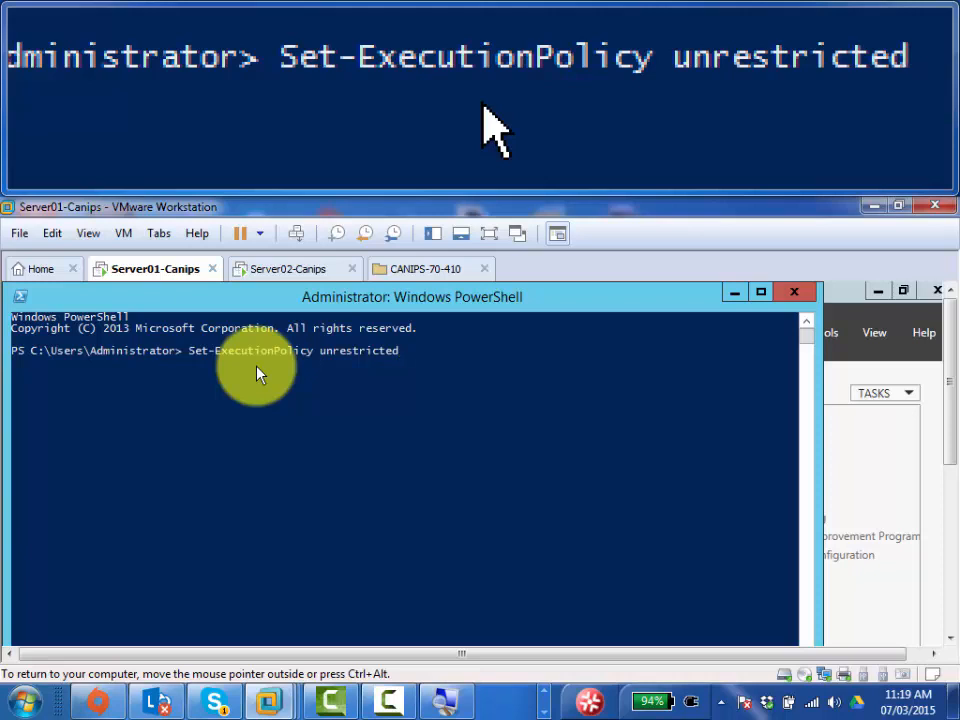
{"action": "key", "text": "Return"}
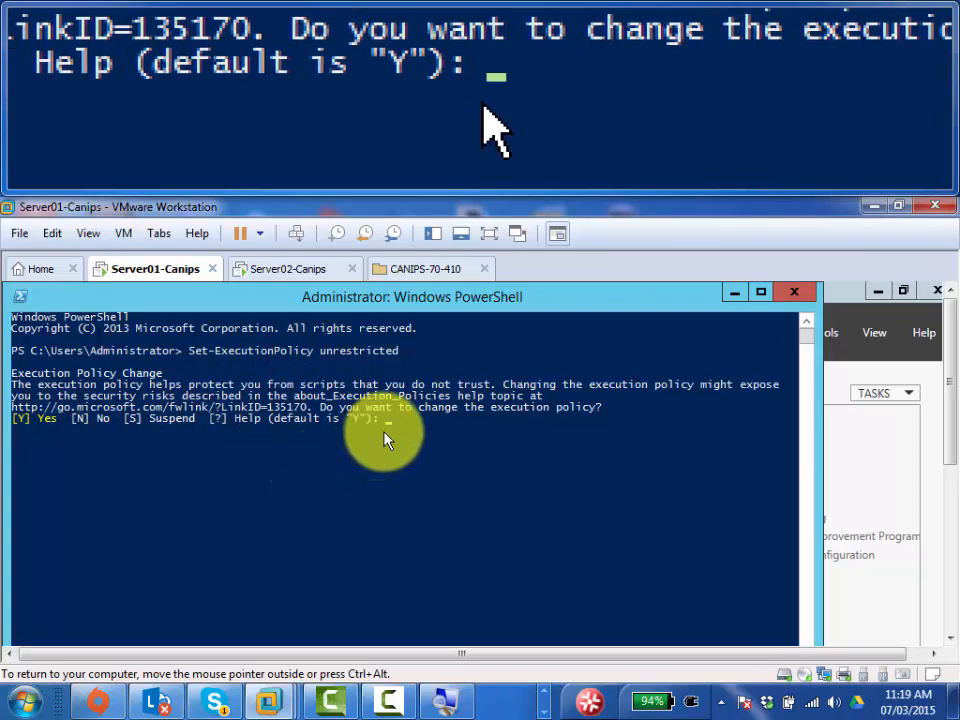
- Answer 'y' to apply the unrestricted policy, then recall the Set-ExecutionPolicy command
{"action": "type", "text": "y"}
{"action": "key", "text": "Return"}
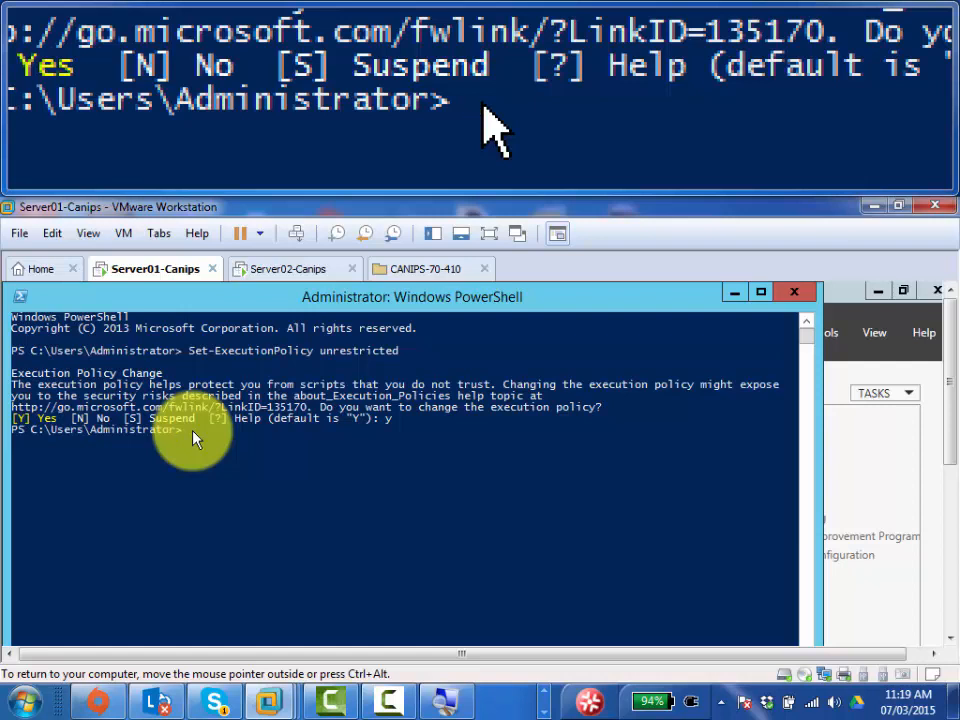
{"action": "type", "text": "y"}
{"action": "key", "text": "Up"}
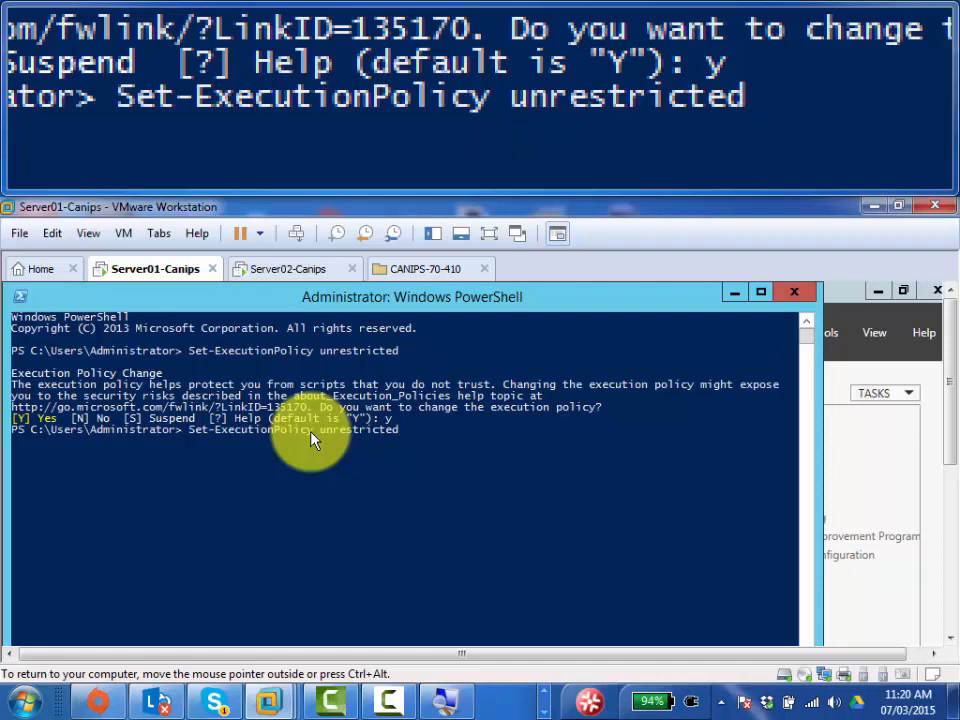
- Clear the recalled Set-ExecutionPolicy line and enter cd\ at the empty prompt
{"action": "key", "text": "BackSpace"}
{"action": "key", "text": "BackSpace"}
{"action": "key", "text": "BackSpace"}
{"action": "key", "text": "BackSpace"}
{"action": "key", "text": "BackSpace"}
{"action": "key", "text": "BackSpace"}
{"action": "key", "text": "BackSpace"}
{"action": "key", "text": "BackSpace"}
{"action": "key", "text": "BackSpace"}
{"action": "key", "text": "BackSpace"}
{"action": "key", "text": "BackSpace"}
{"action": "key", "text": "BackSpace"}
{"action": "key", "text": "BackSpace"}
{"action": "key", "text": "BackSpace"}
{"action": "key", "text": "BackSpace"}
{"action": "key", "text": "BackSpace"}
{"action": "key", "text": "BackSpace"}
{"action": "key", "text": "BackSpace"}
{"action": "key", "text": "BackSpace"}
{"action": "key", "text": "BackSpace"}
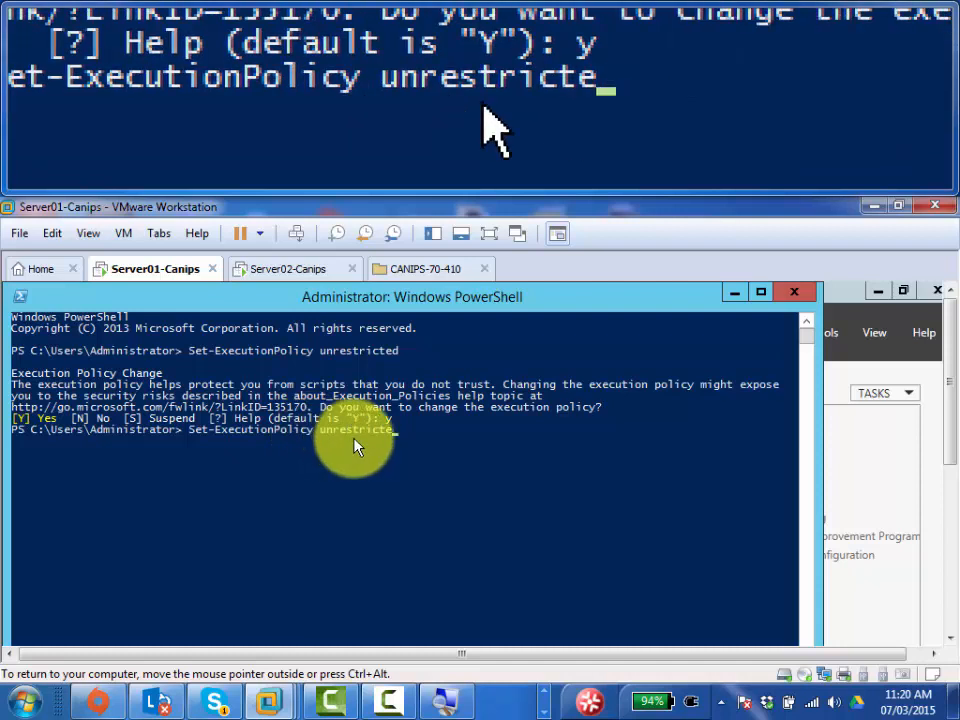
{"action": "key", "text": "BackSpace"}
{"action": "key", "text": "BackSpace"}
{"action": "key", "text": "BackSpace"}
{"action": "key", "text": "BackSpace"}
{"action": "key", "text": "BackSpace"}
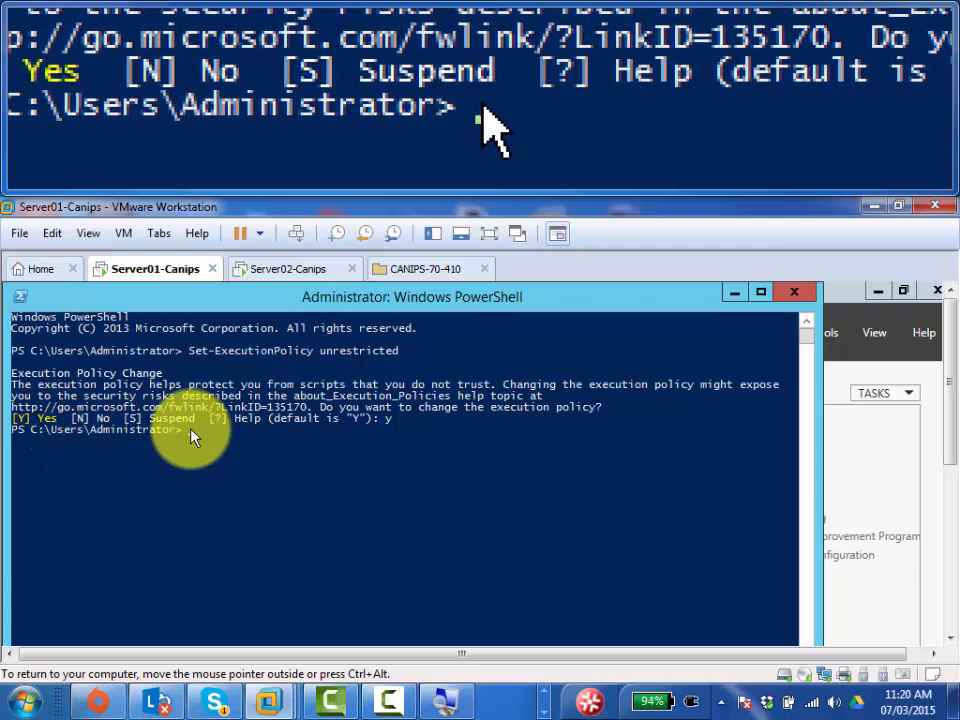
{"action": "type", "text": "cd\\"}
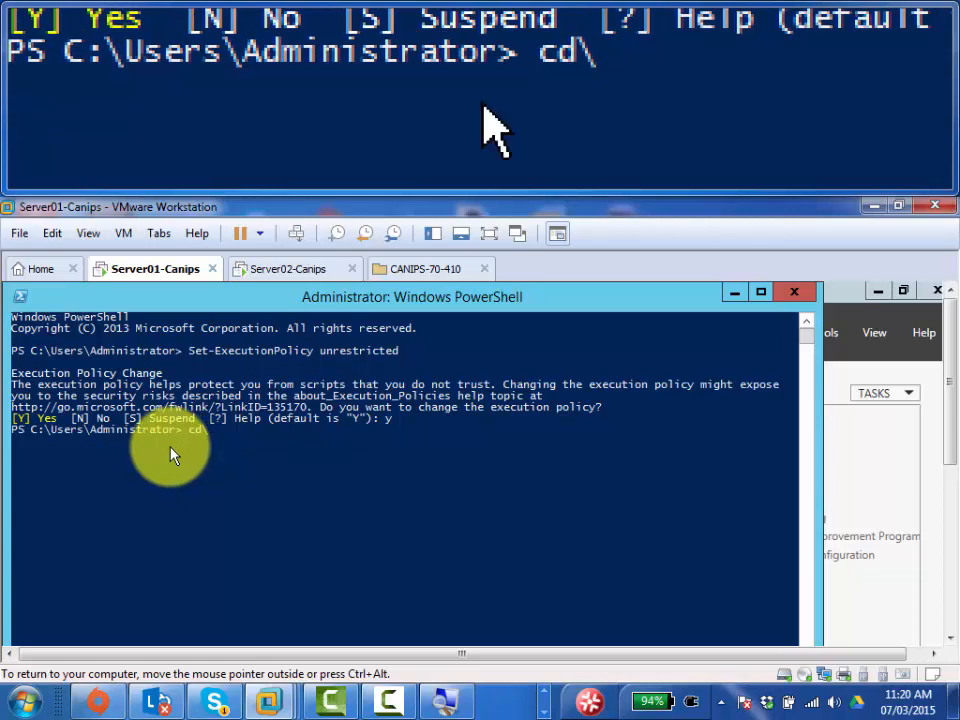
- Change to C:\ and run dir to list Create-Users, PerfLogs, Program Files, Users and Windows
{"action": "key", "text": "Return"}
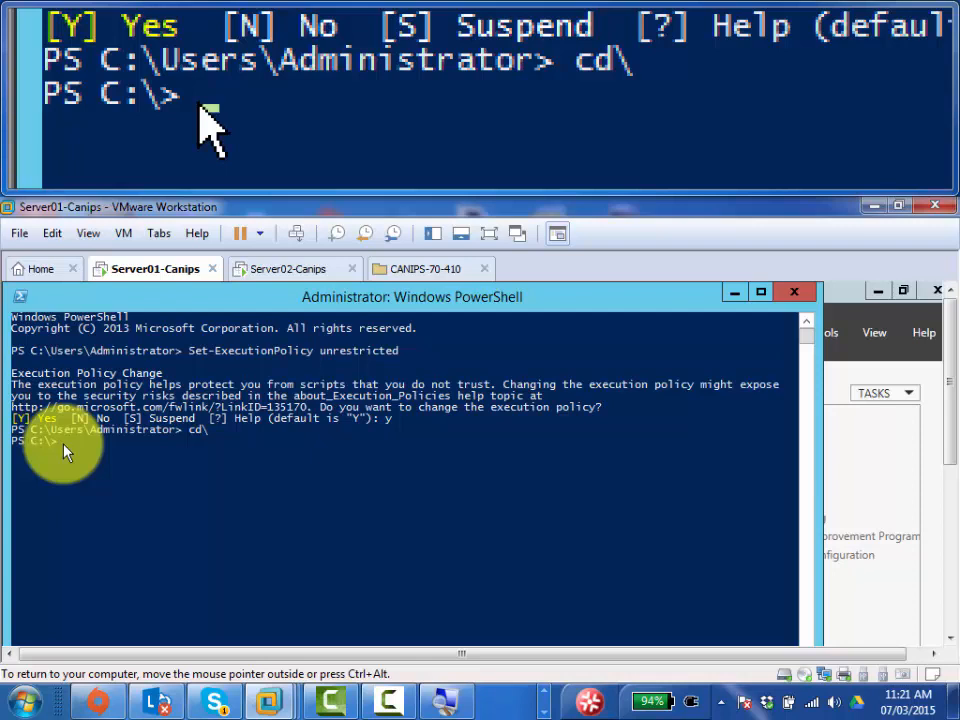
{"action": "type", "text": "dir"}
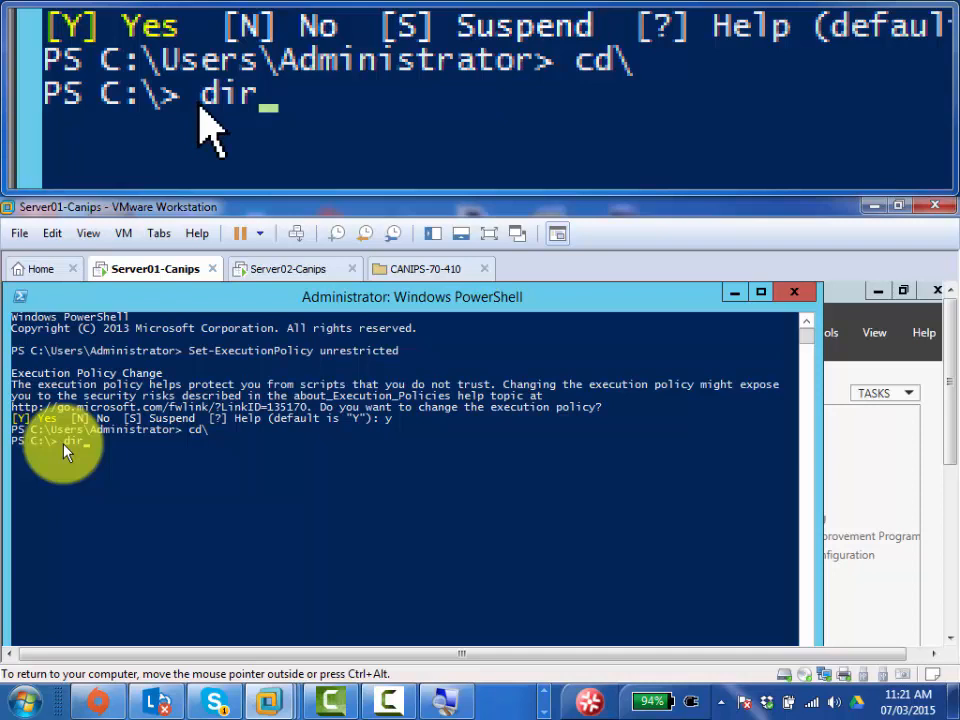
{"action": "key", "text": "Return"}
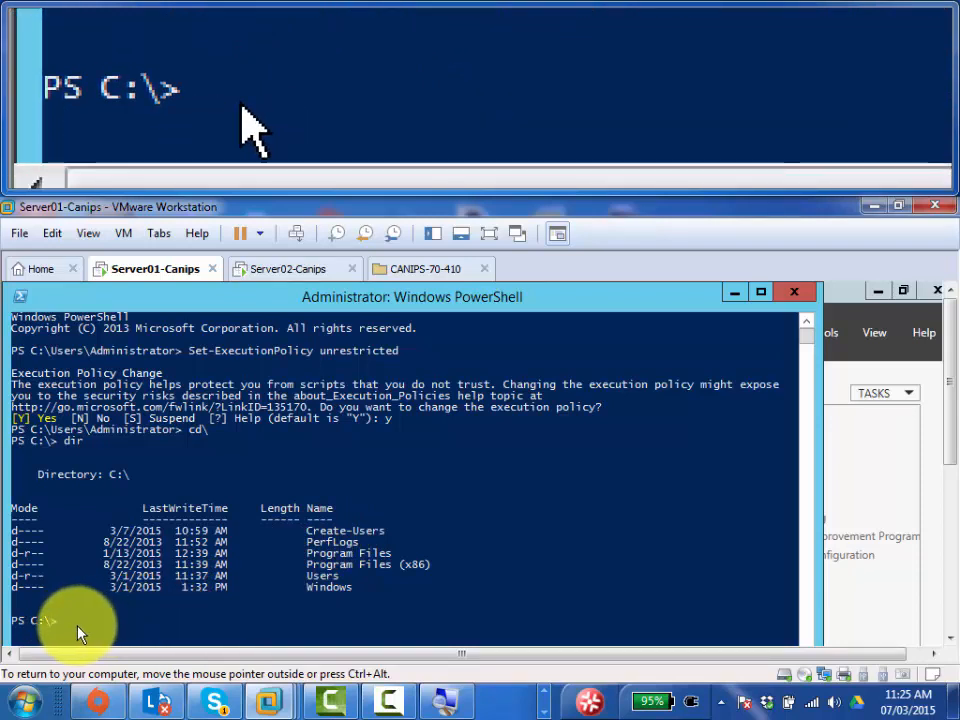
- Change into the C:\Create-Users folder using tab completion
{"action": "type", "text": "cd"}
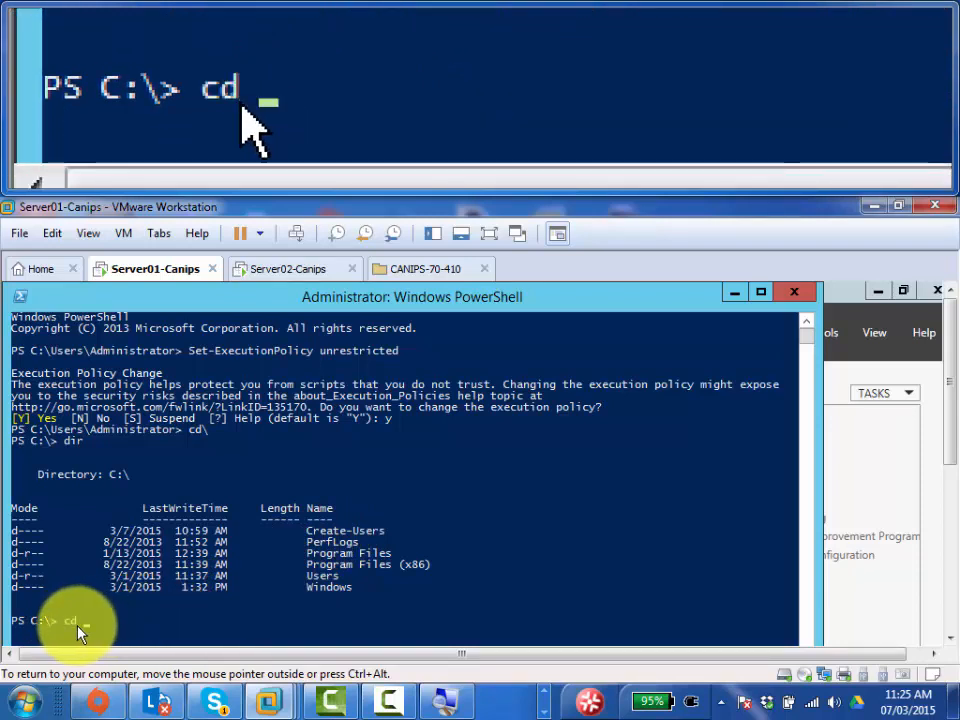
{"action": "type", "text": " cre"}
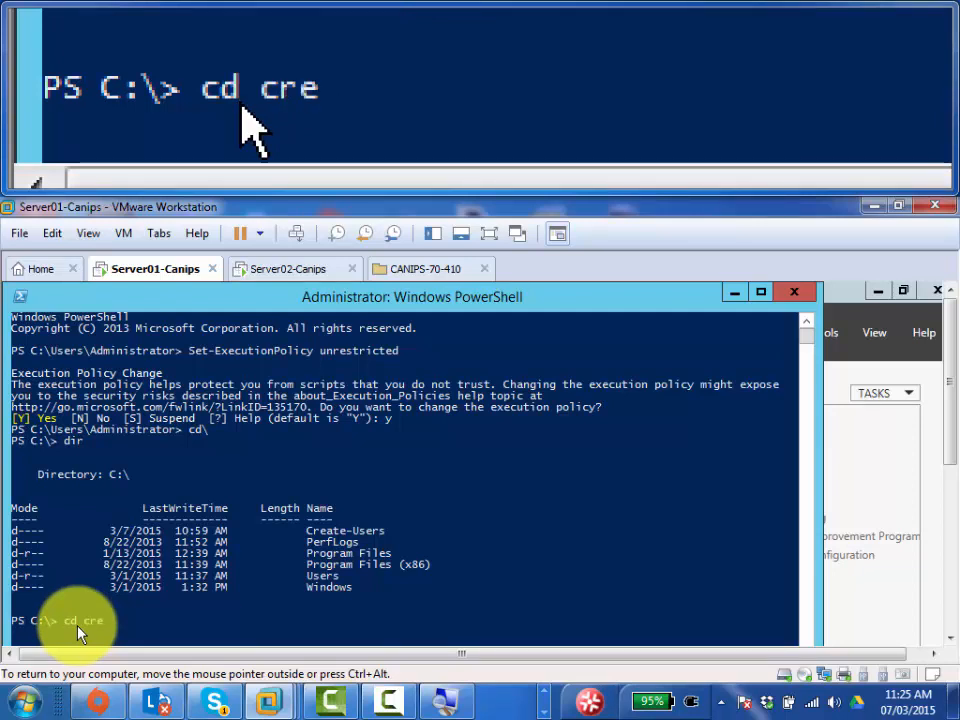
{"action": "key", "text": "Tab"}
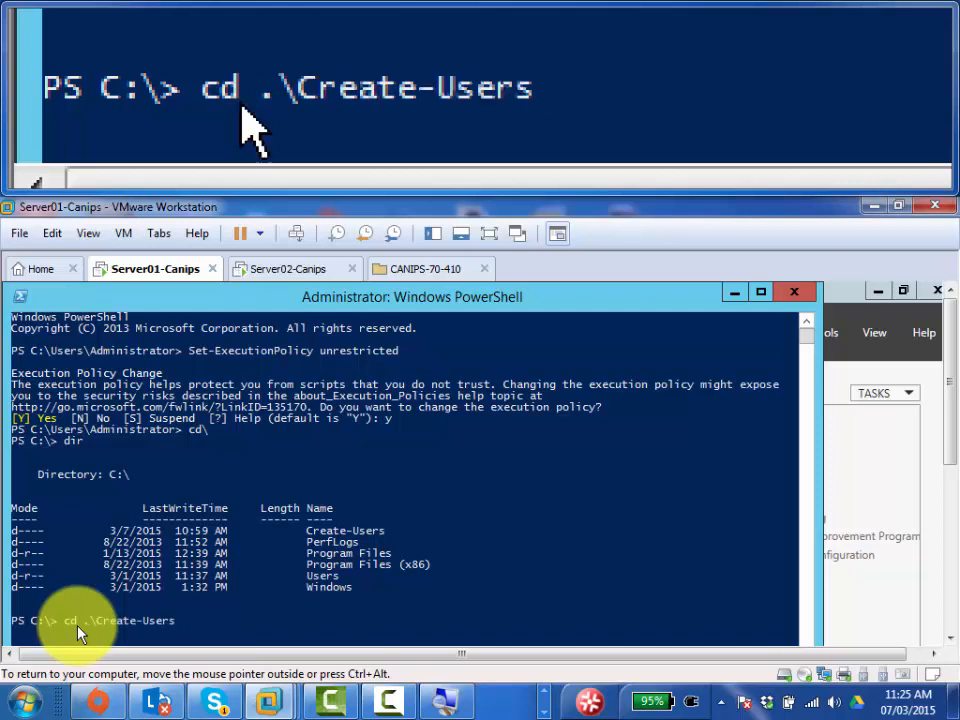
{"action": "key", "text": "Return"}
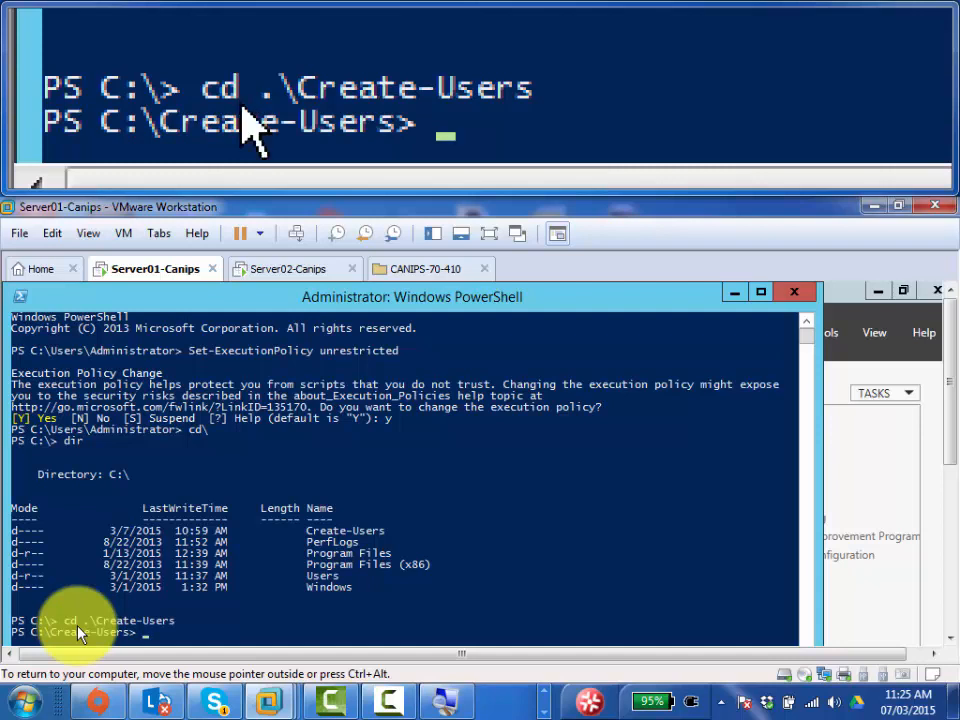
- List Create-Users contents: CreateLabUsers.ps1, LabUsers.csv and NewUsers.csv
{"action": "type", "text": "dir"}
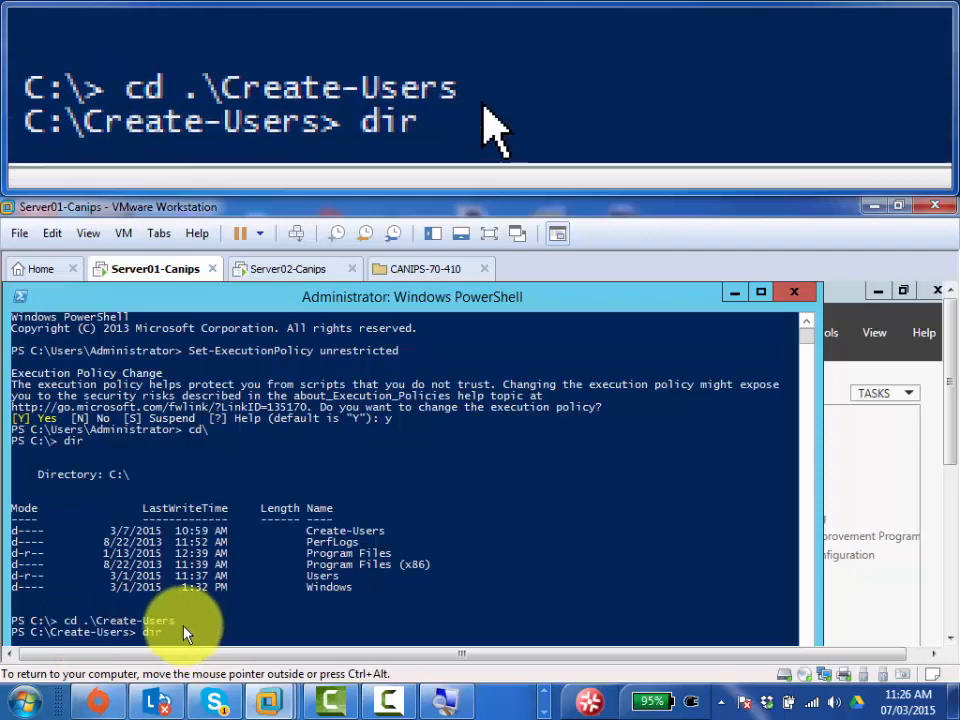
{"action": "left_click", "coordinate": [185, 622]}
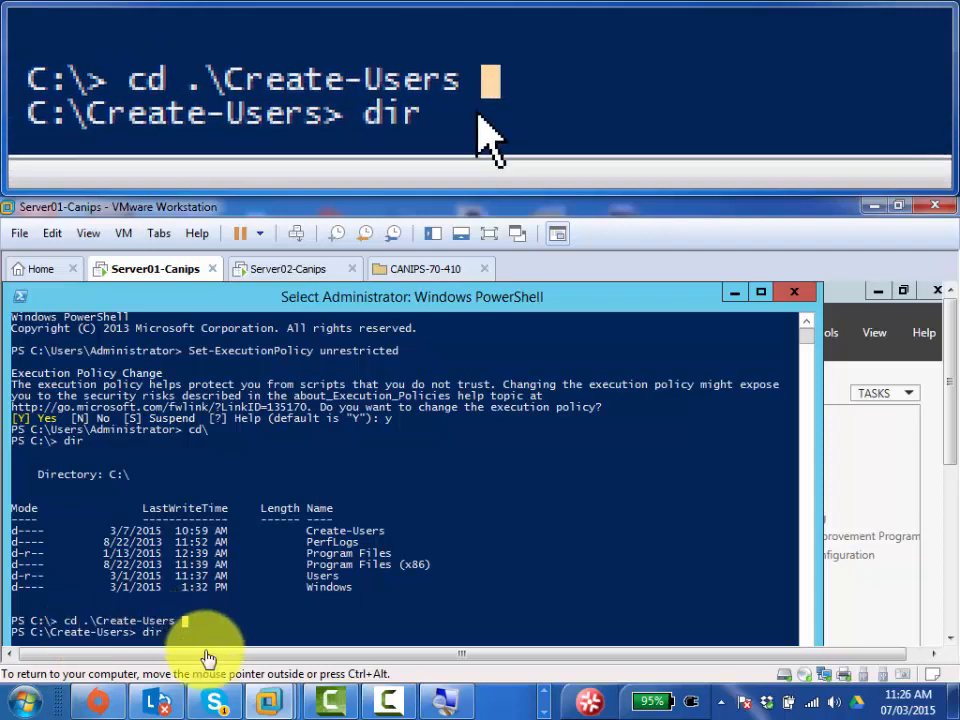
{"action": "left_click_drag", "start_coordinate": [947, 436], "coordinate": [948, 520]}
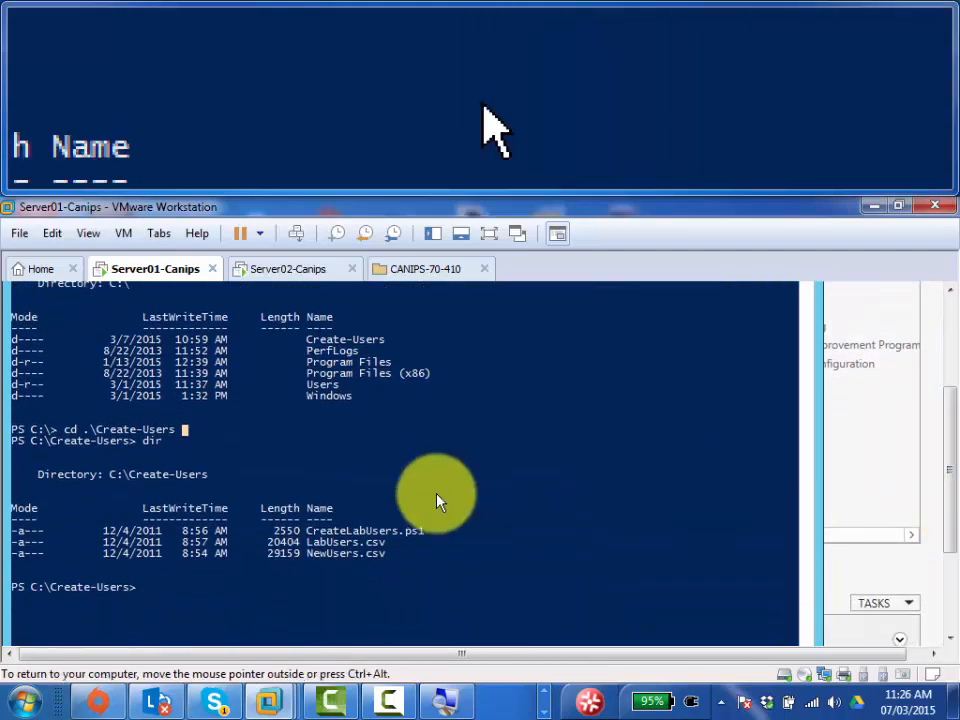
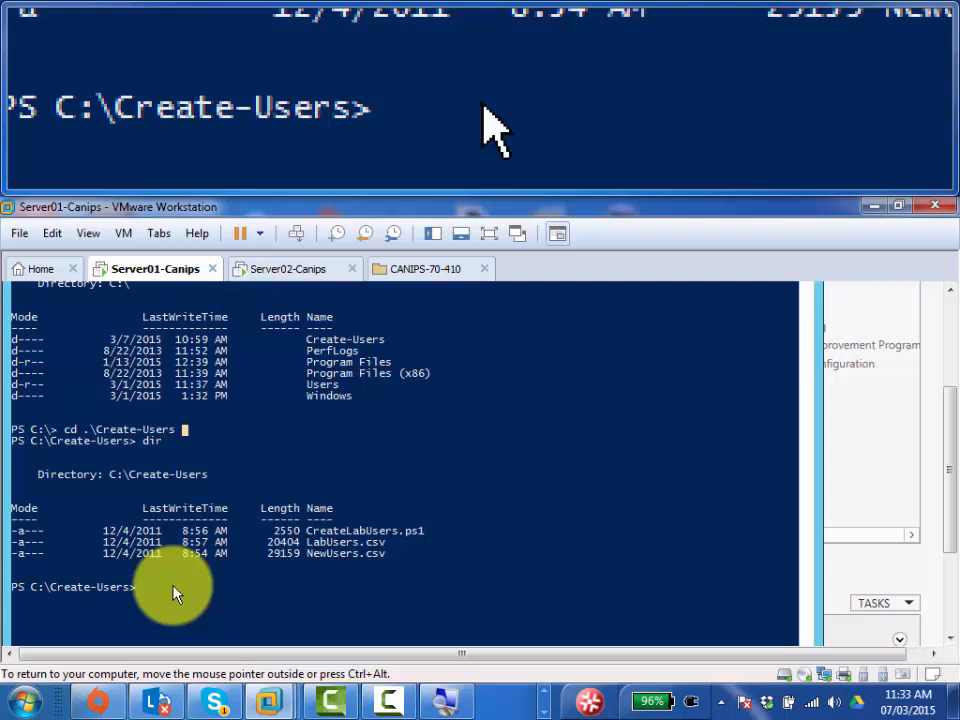
- Run .\CreateLabUsers.ps1 from the C:\Create-Users prompt, completing the script name with Tab
{"action": "left_click", "coordinate": [172, 588]}
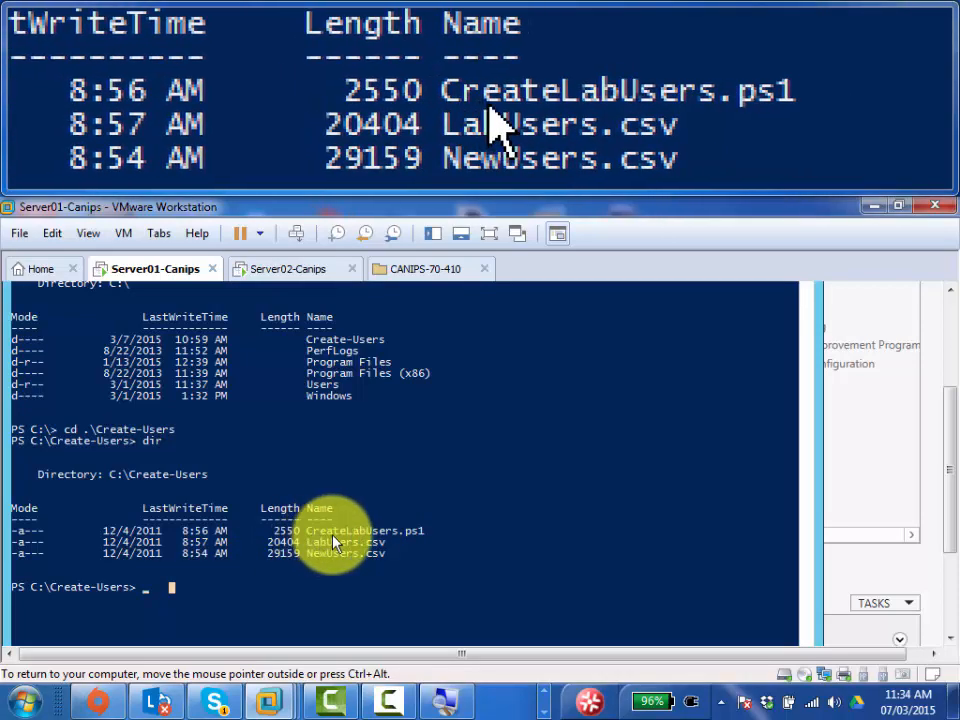
{"action": "left_click_drag", "start_coordinate": [340, 532], "coordinate": [144, 600]}
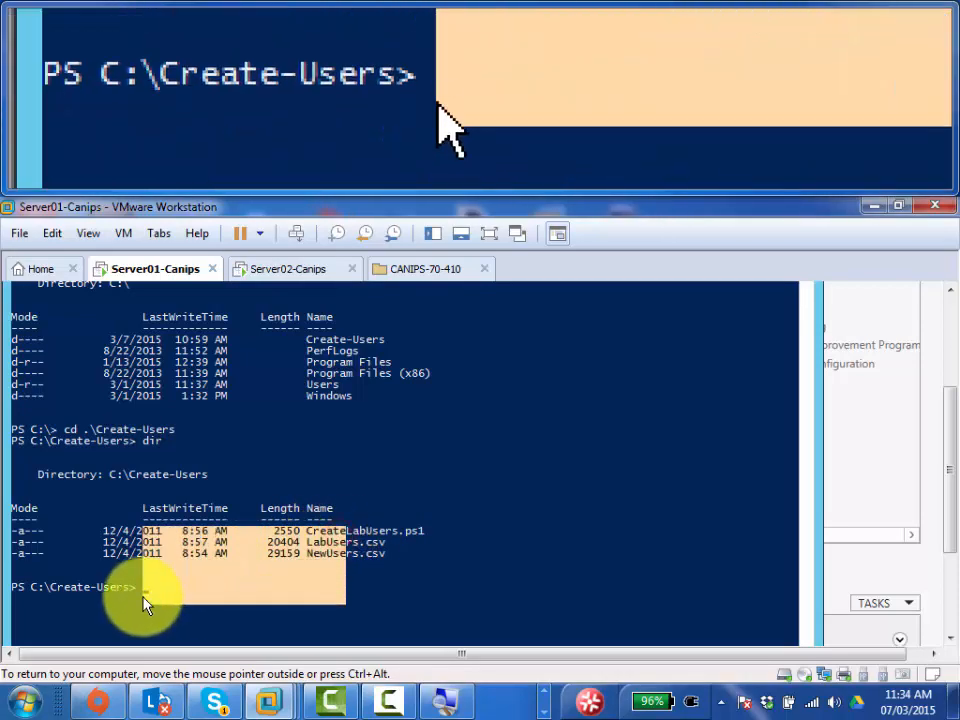
{"action": "left_click", "coordinate": [143, 597]}
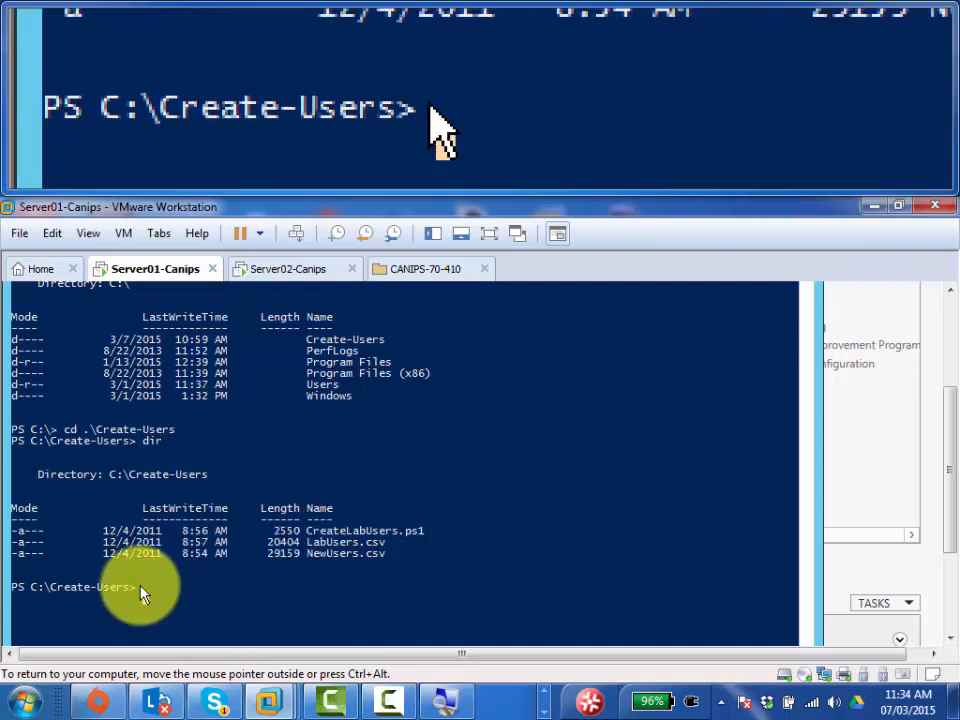
{"action": "type", "text": "cre"}
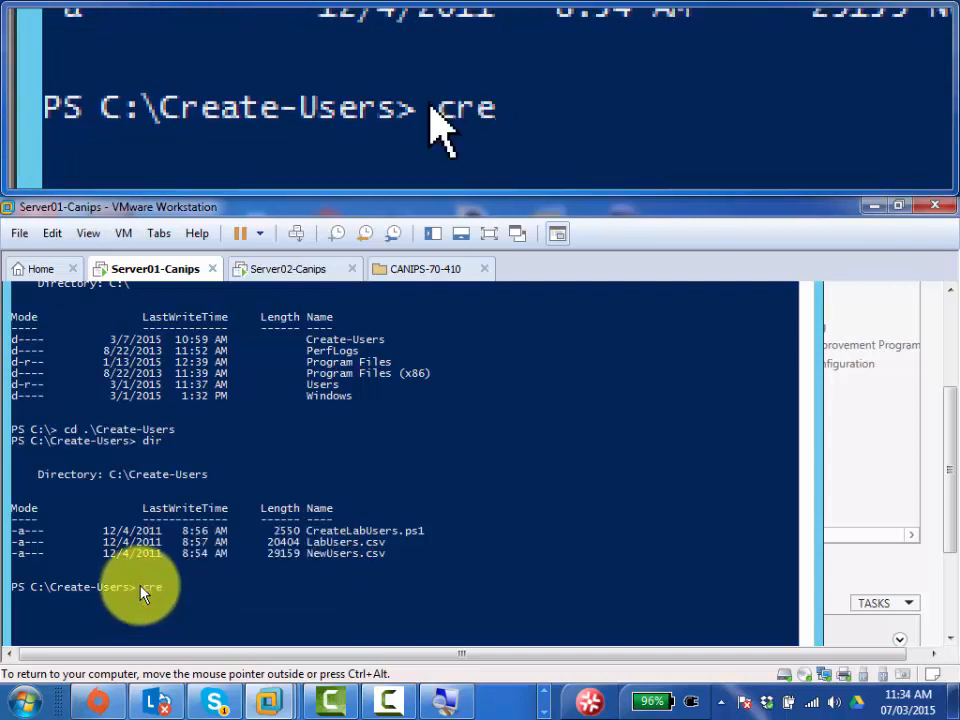
{"action": "key", "text": "Tab"}
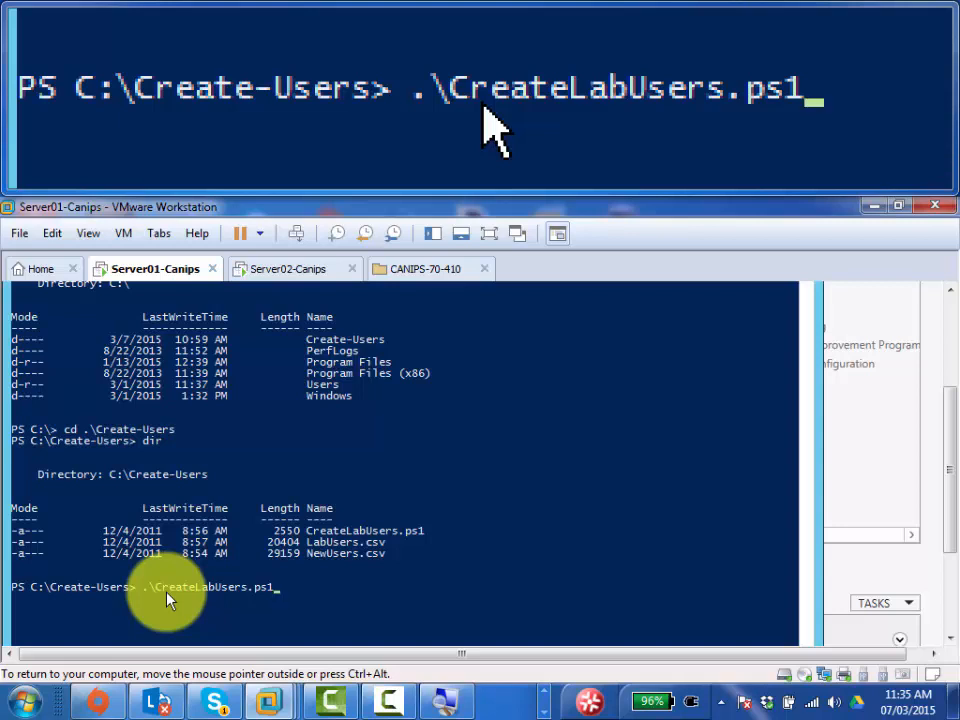
{"action": "key", "text": "Return"}
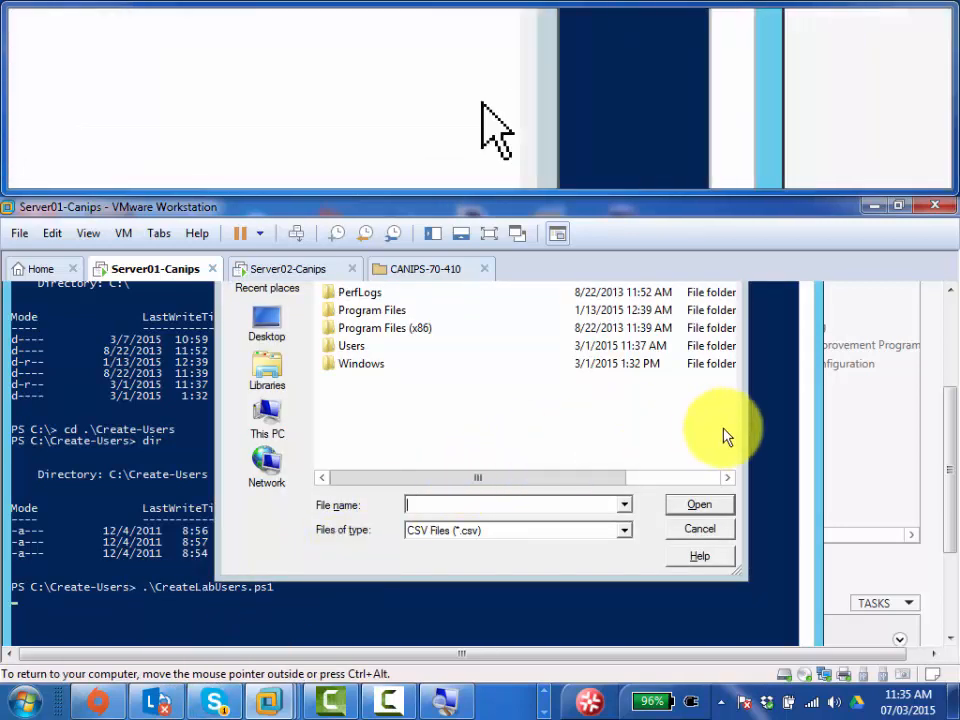
- In the file dialog, go into the Create-Users folder and select LabUsers.csv
{"action": "left_click_drag", "start_coordinate": [945, 411], "coordinate": [953, 388]}
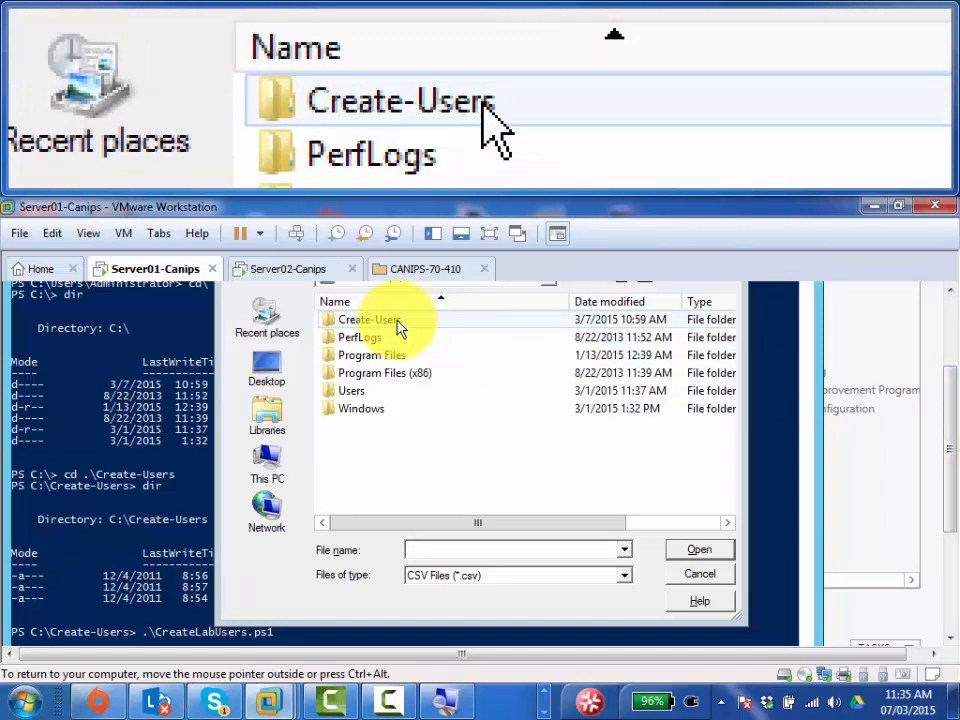
{"action": "left_click", "coordinate": [397, 321]}
{"action": "double_click", "coordinate": [397, 321]}
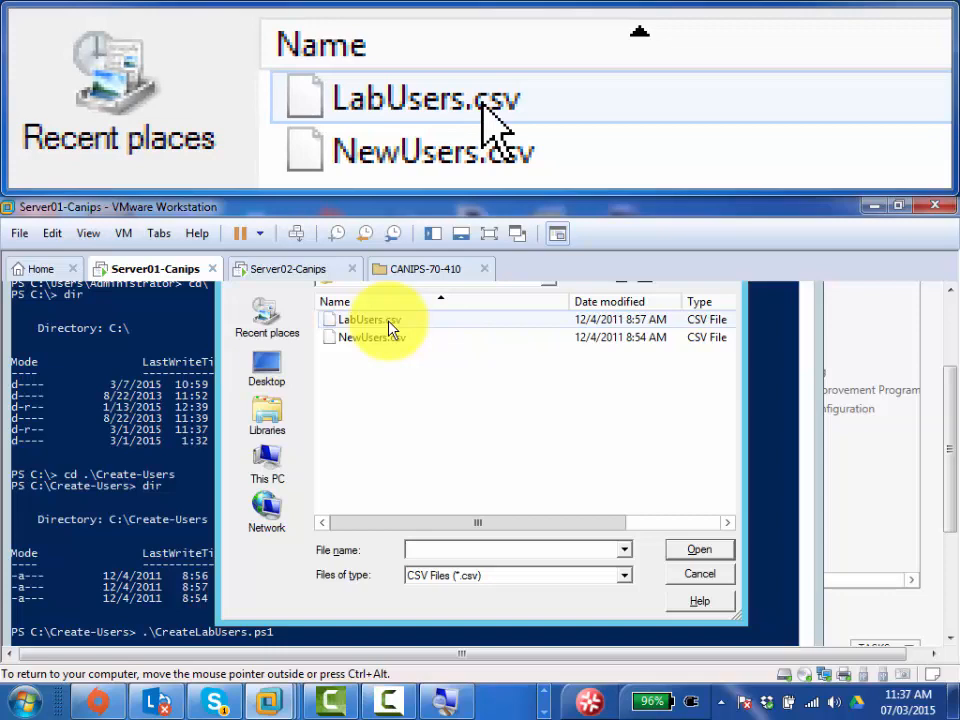
{"action": "left_click", "coordinate": [390, 328]}
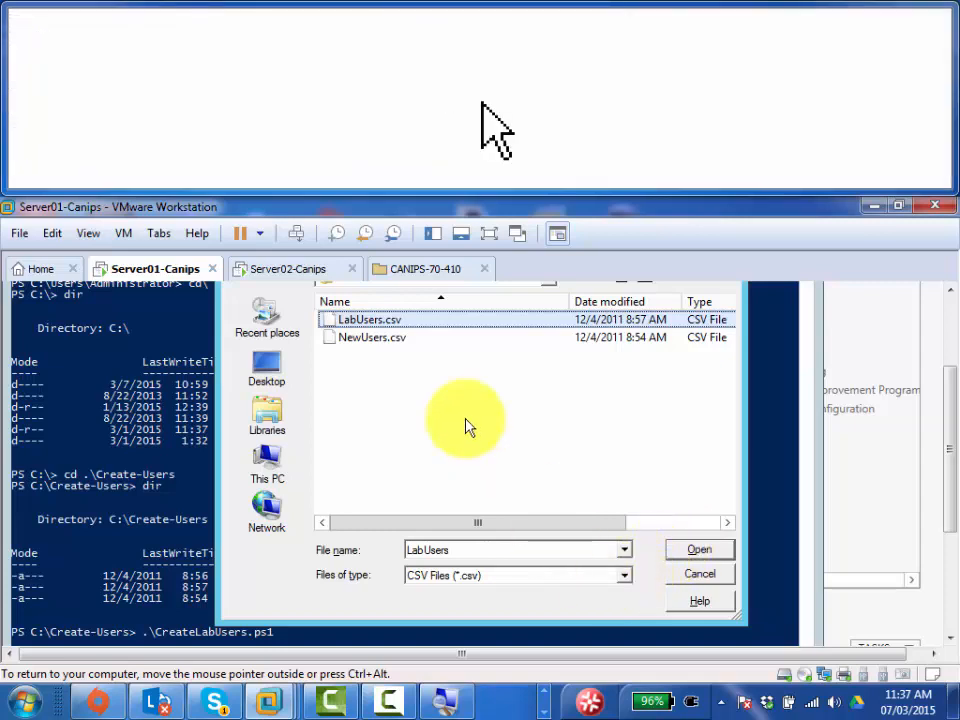
- Import LabUsers.csv so the script prints a "Creating User" line for each account
{"action": "double_click", "coordinate": [390, 327]}
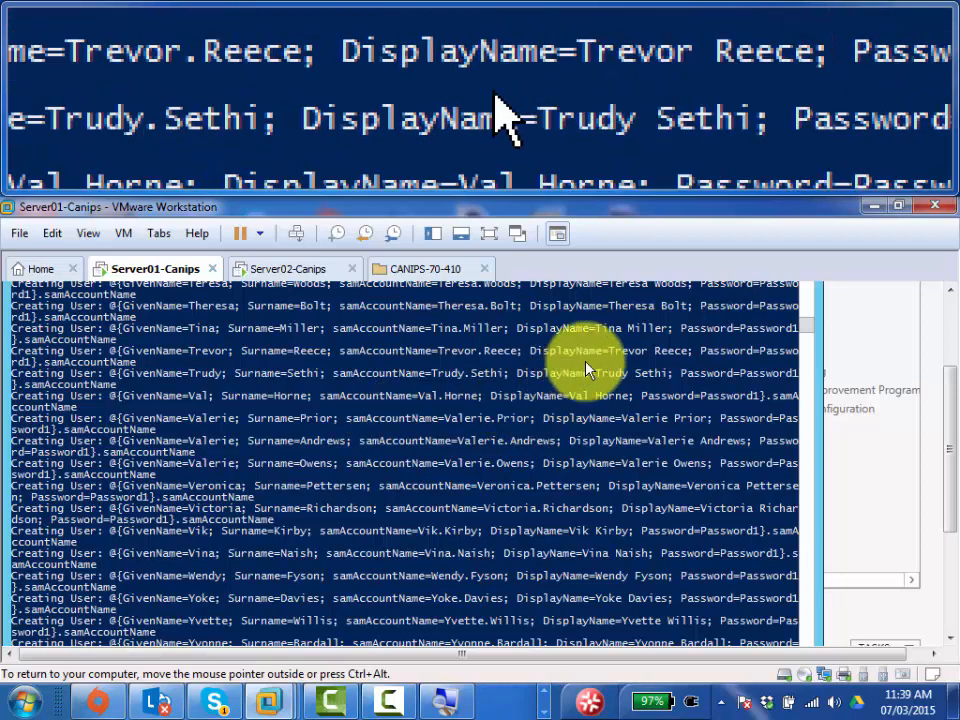
{"action": "left_click", "coordinate": [948, 306]}
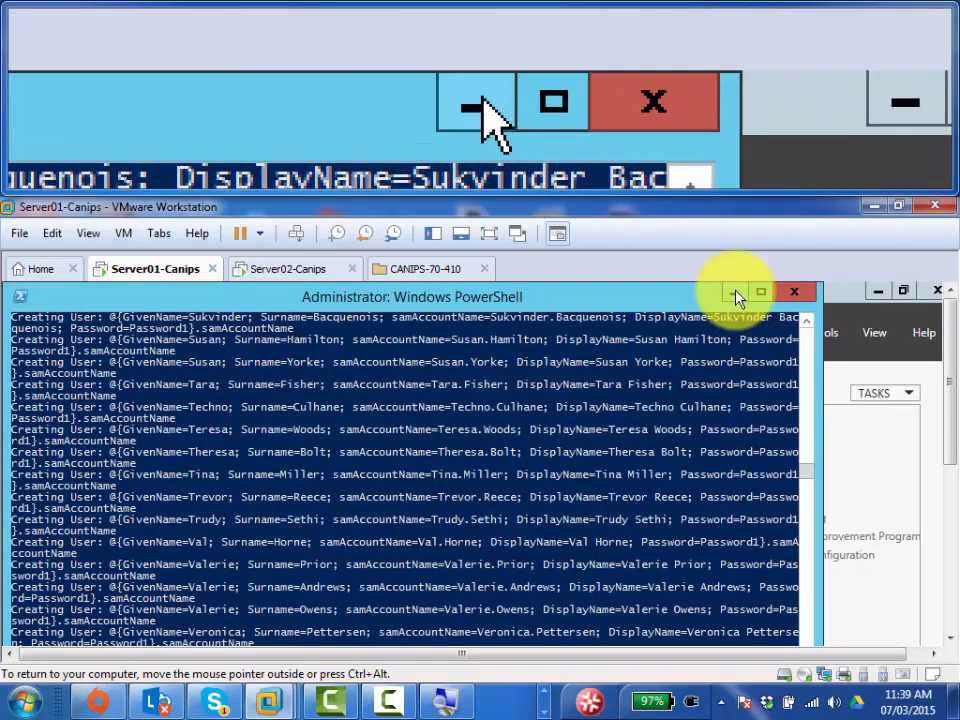
- Minimize PowerShell to return to Server Manager and show its Tools menu
{"action": "left_click", "coordinate": [734, 292]}
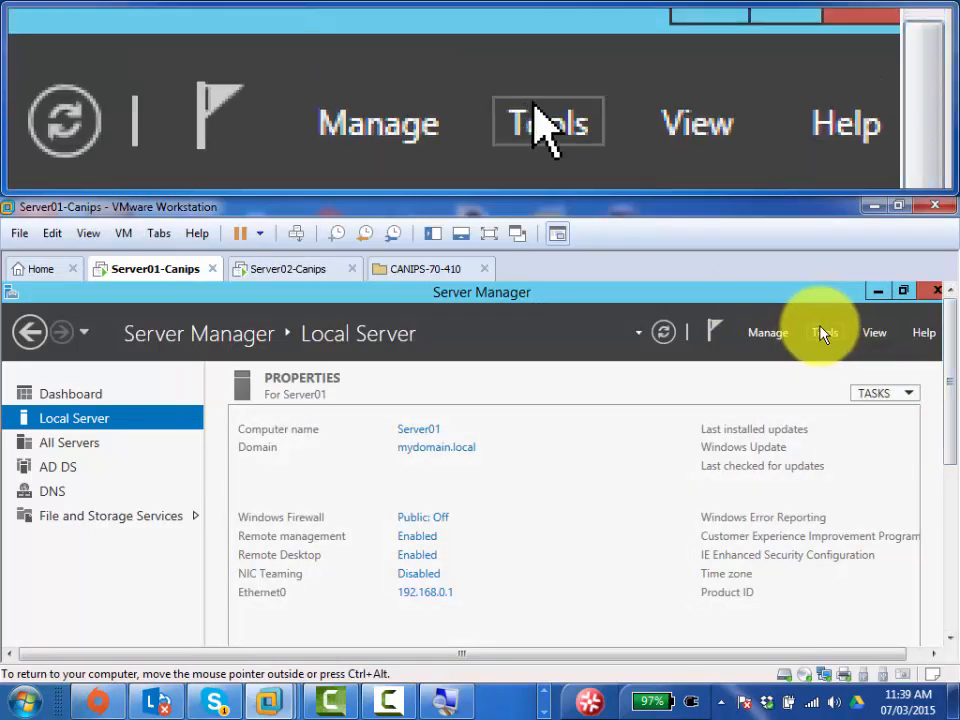
{"action": "left_click", "coordinate": [821, 332]}
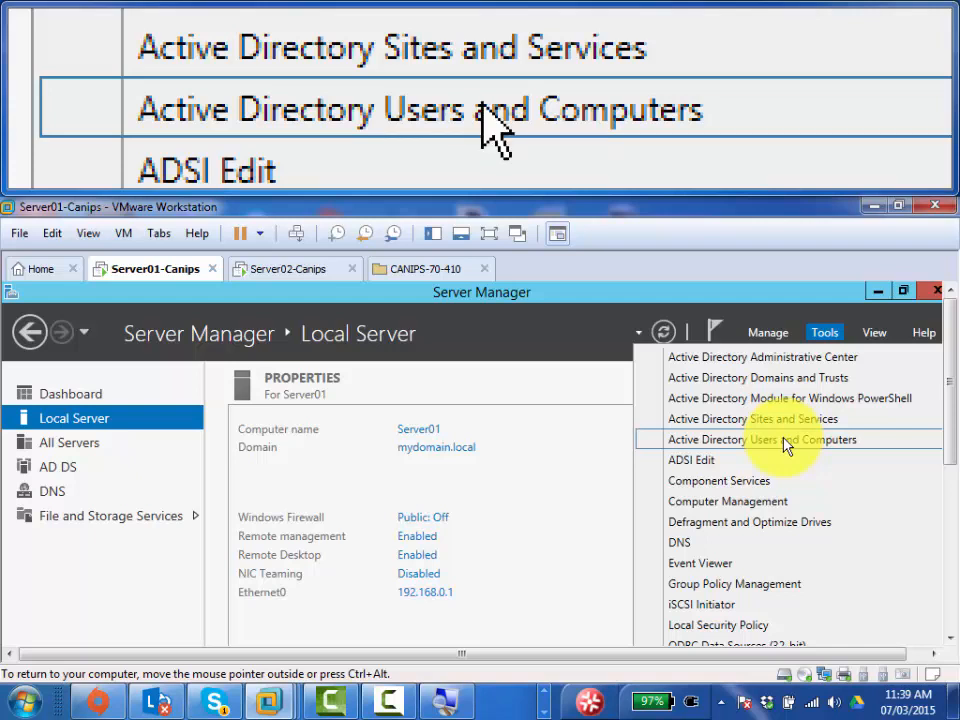
- Launch Active Directory Users and Computers and view the ExchangeUsers OU under mydomain.local
{"action": "left_click", "coordinate": [785, 443]}
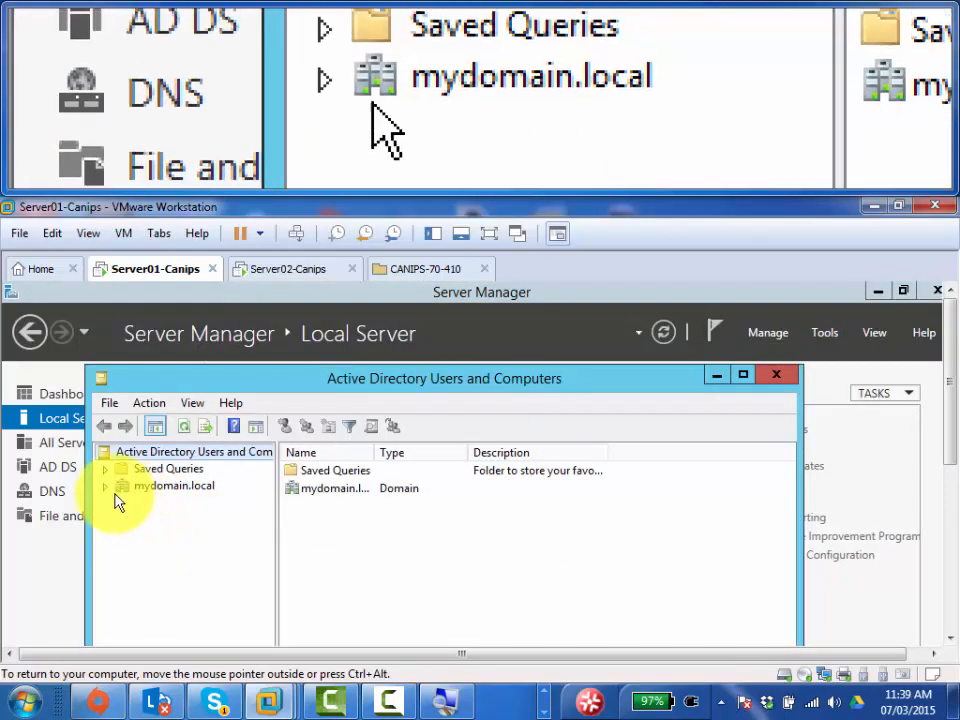
{"action": "left_click", "coordinate": [105, 486]}
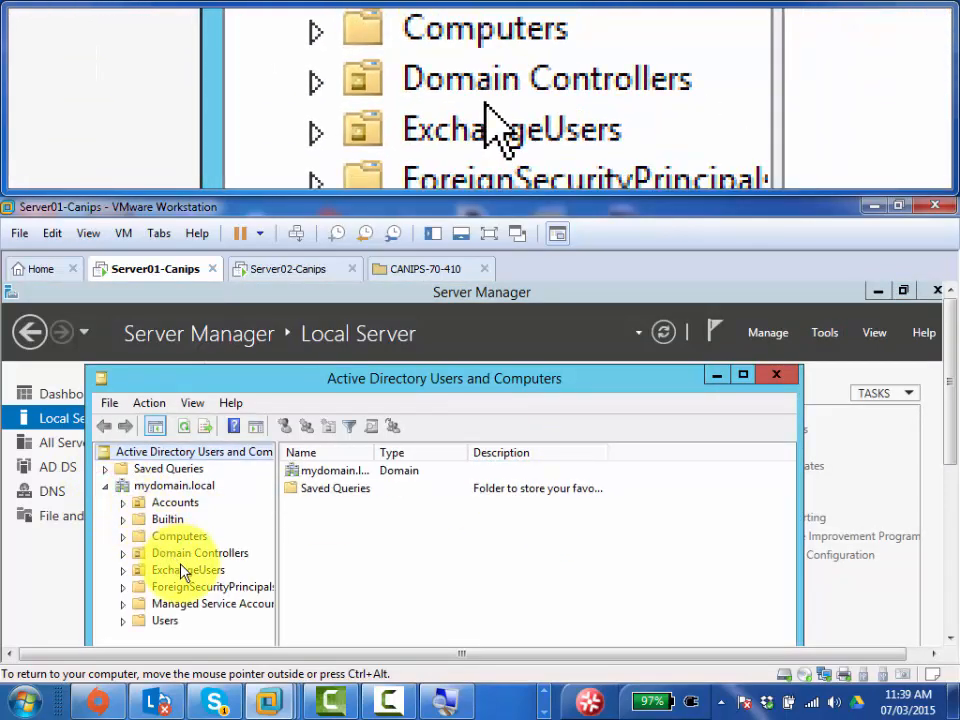
{"action": "left_click", "coordinate": [185, 573]}
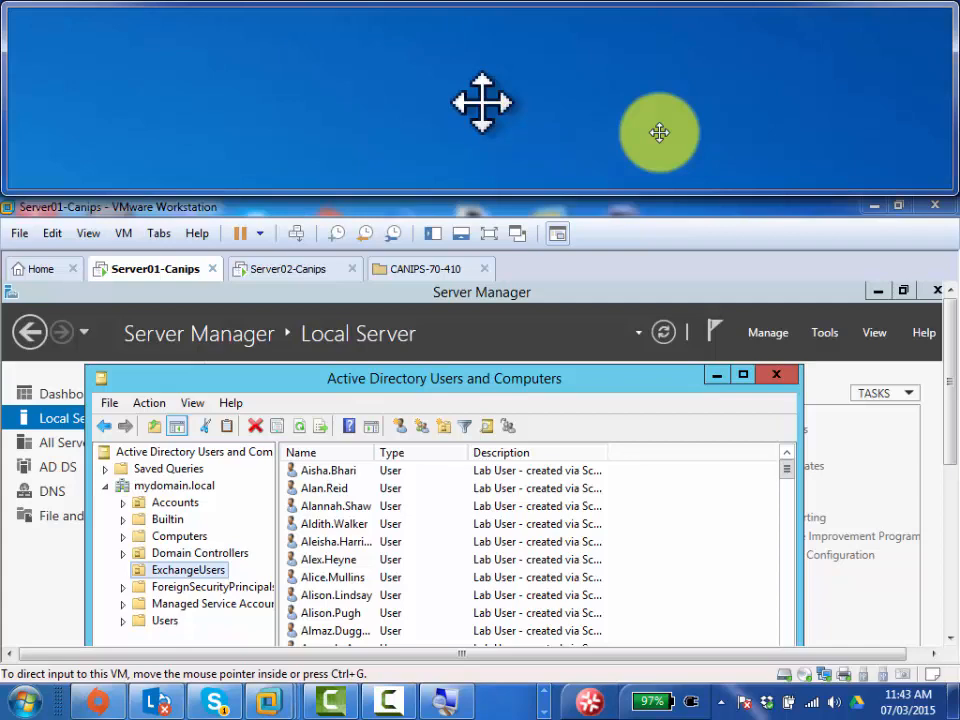
- Maximize Active Directory Users and Computers and select the Accounts OU, which holds only User01
{"action": "key", "text": "ctrl+alt+l"}
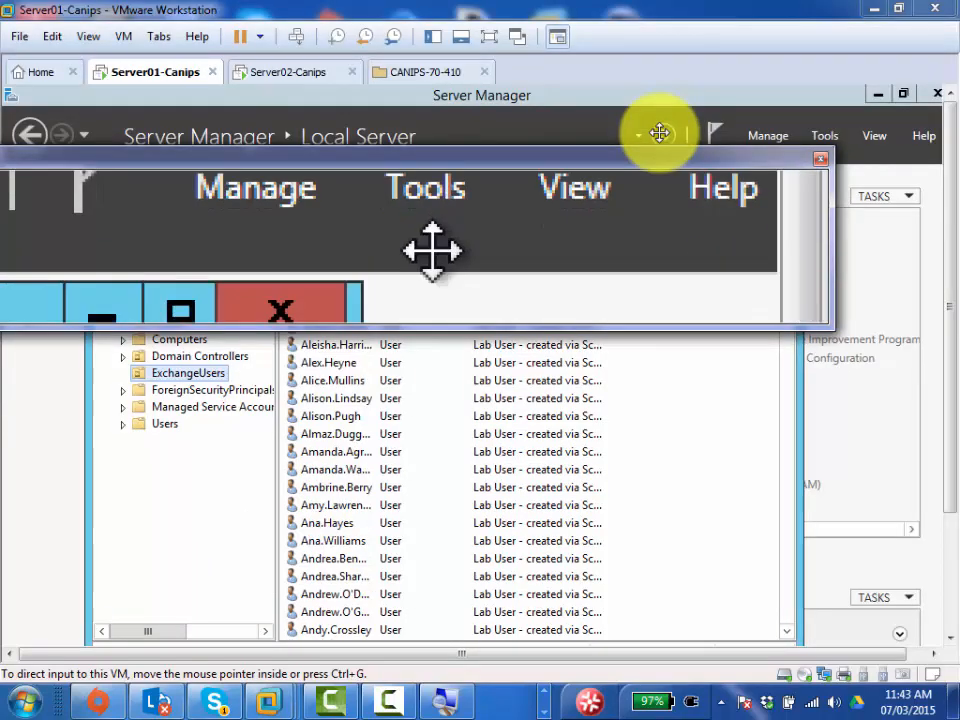
{"action": "key", "text": "super+Escape"}
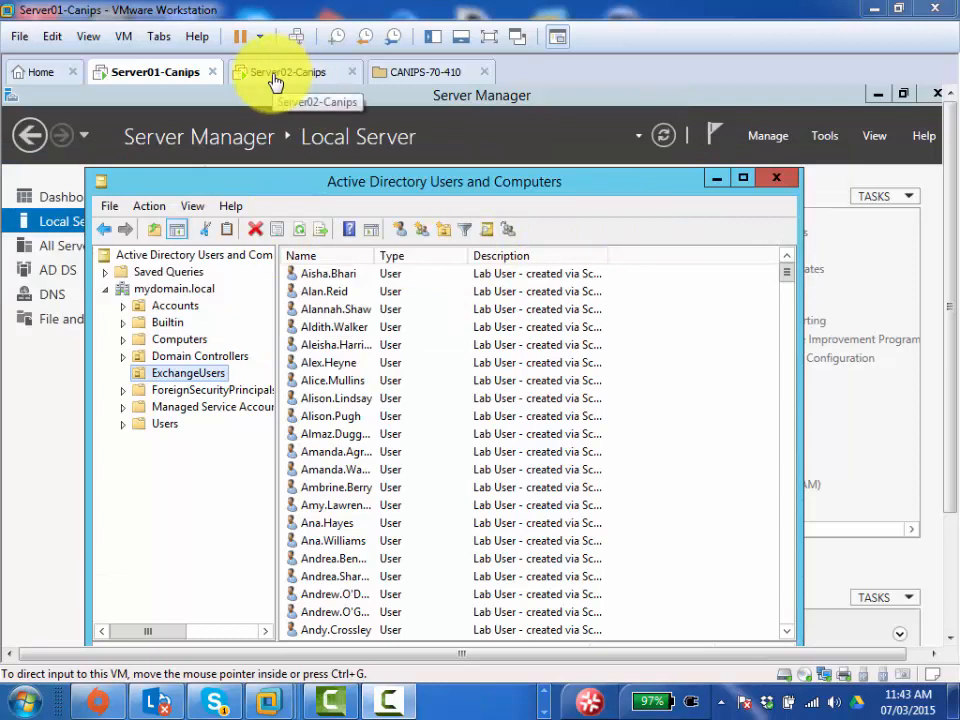
{"action": "left_click", "coordinate": [366, 185]}
{"action": "double_click", "coordinate": [366, 185]}
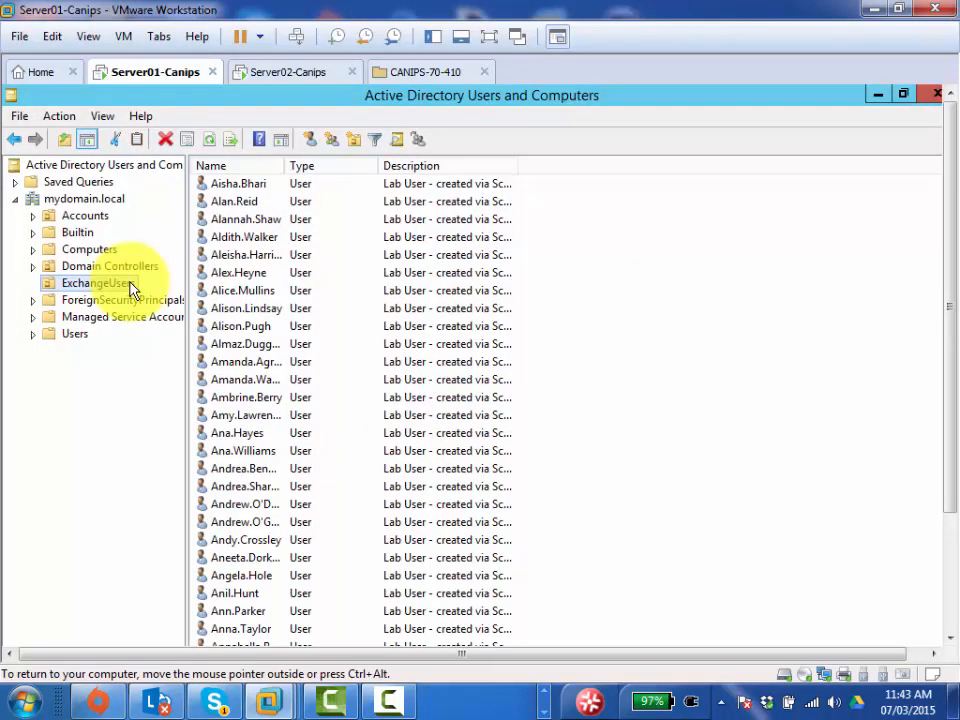
{"action": "left_click", "coordinate": [79, 217]}
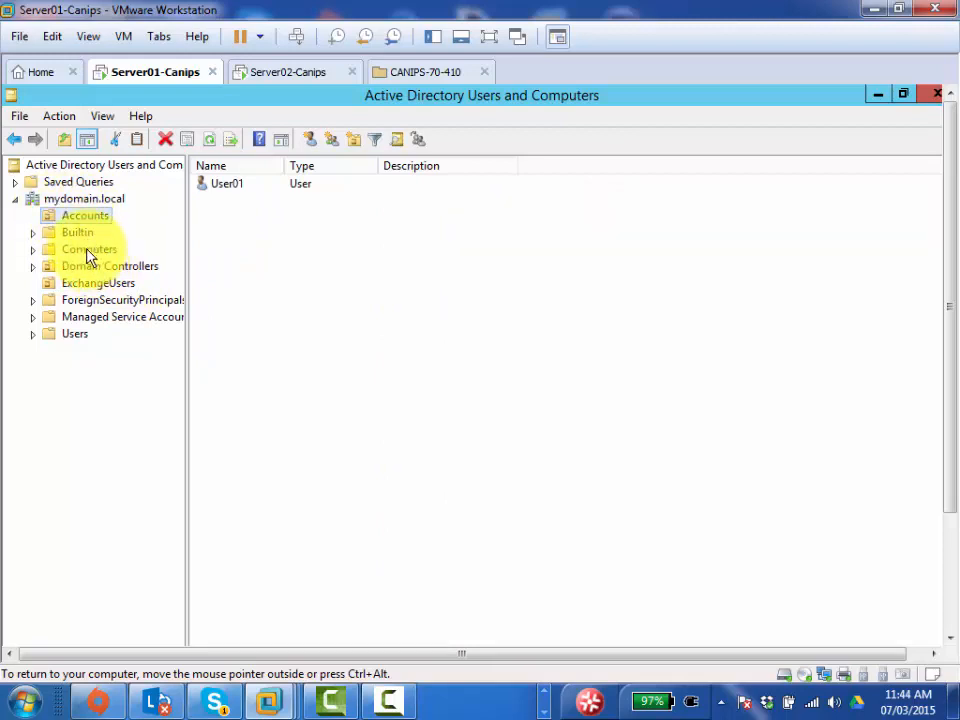
- Compare SERVER02 under Computers with SERVER01 under Domain Controllers, then minimize the window
{"action": "left_click", "coordinate": [88, 250]}
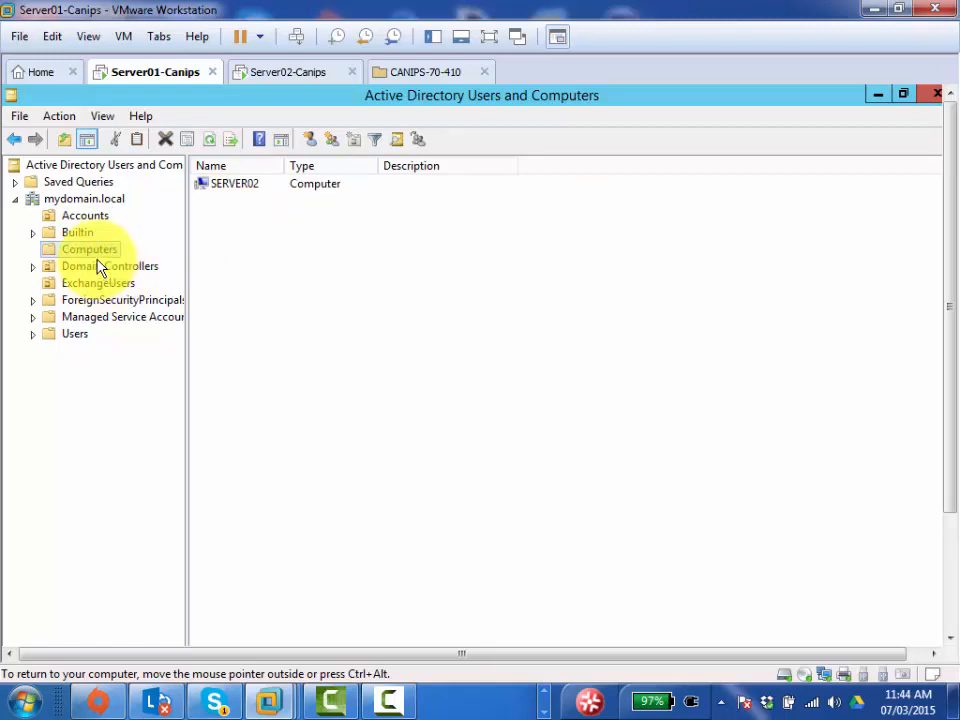
{"action": "left_click", "coordinate": [106, 267]}
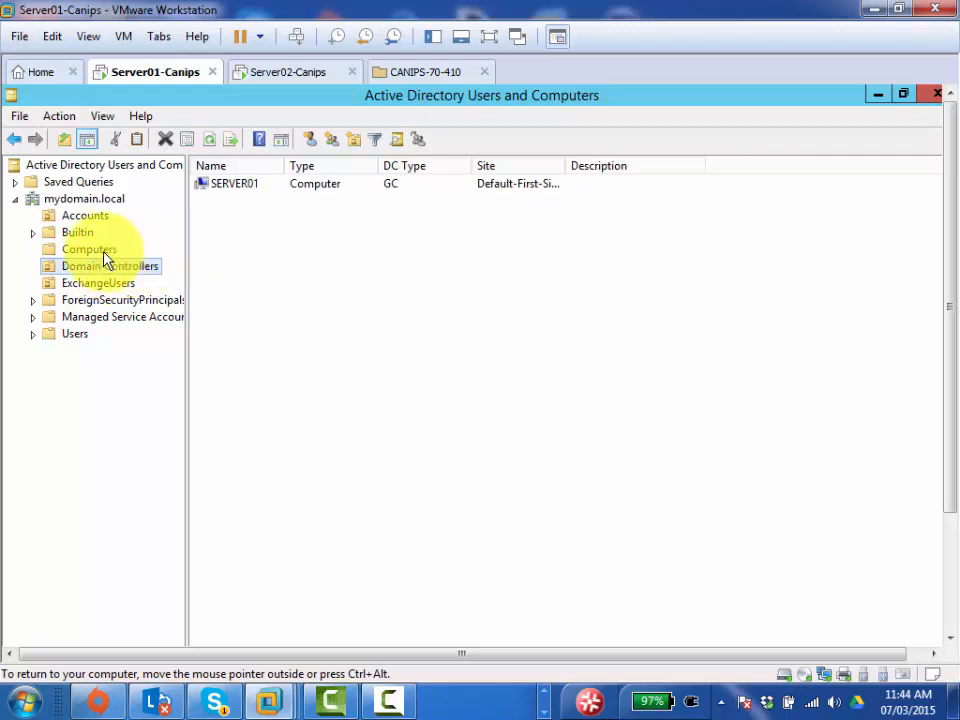
{"action": "left_click", "coordinate": [104, 255]}
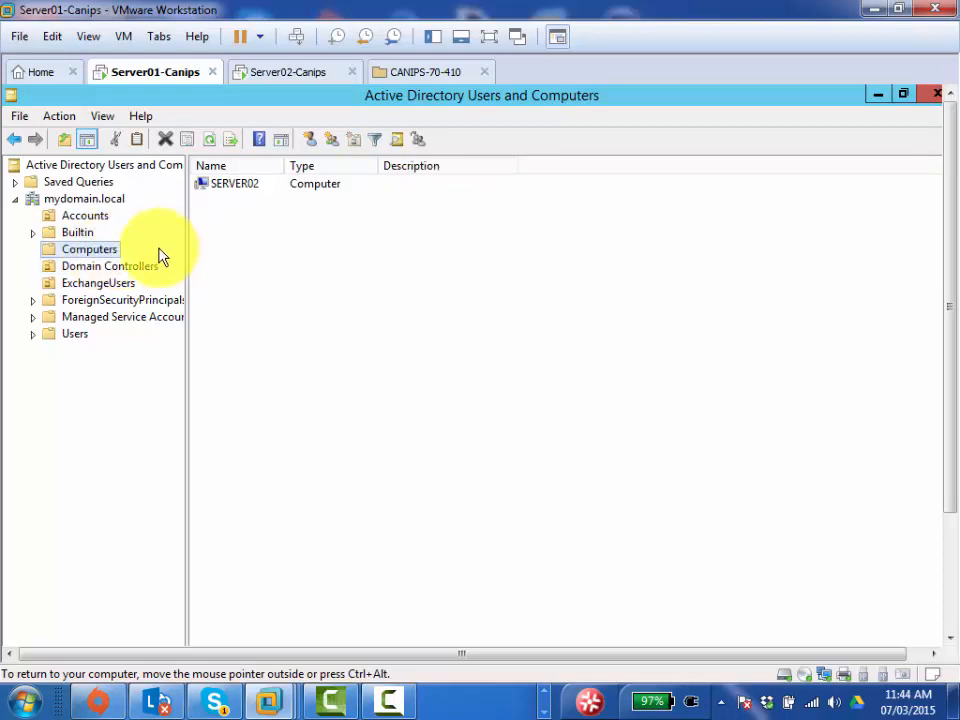
{"action": "left_click", "coordinate": [110, 266]}
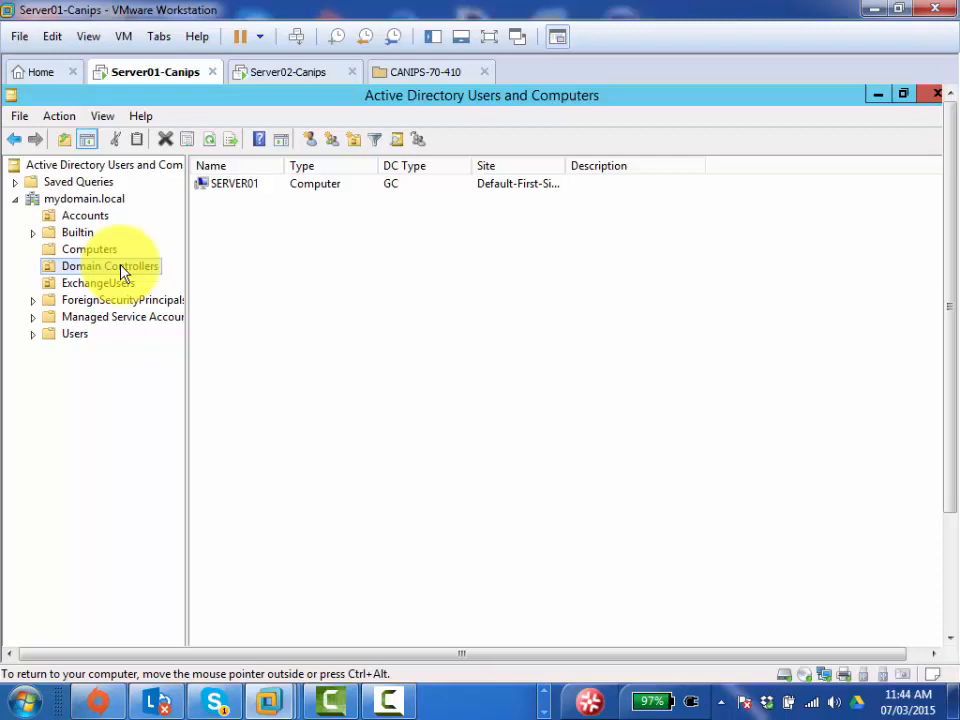
{"action": "left_click", "coordinate": [95, 250]}
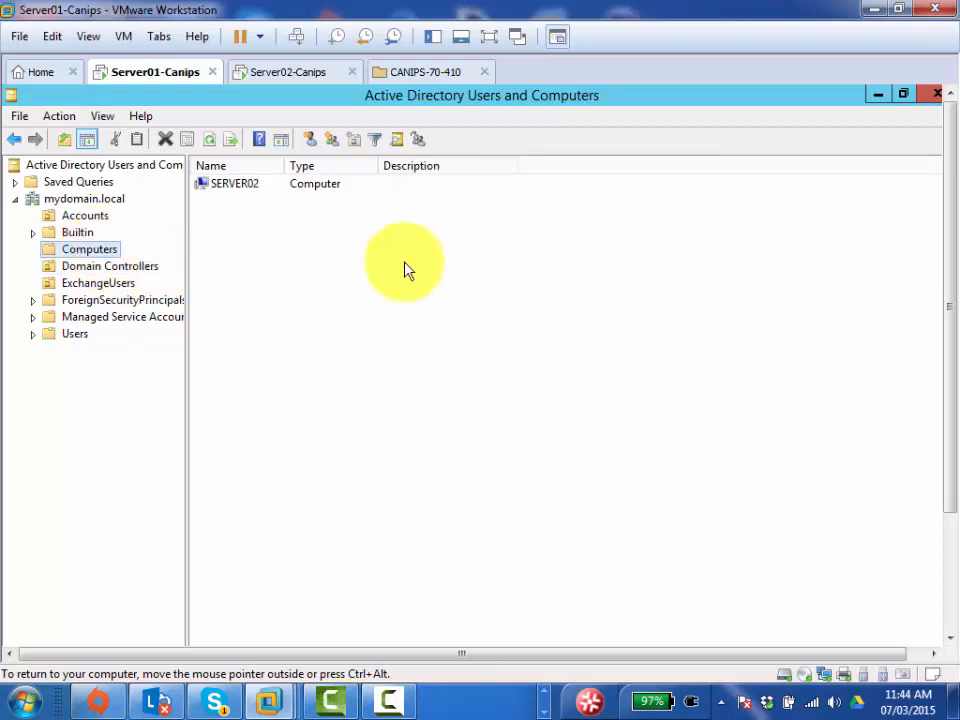
{"action": "left_click", "coordinate": [880, 97]}
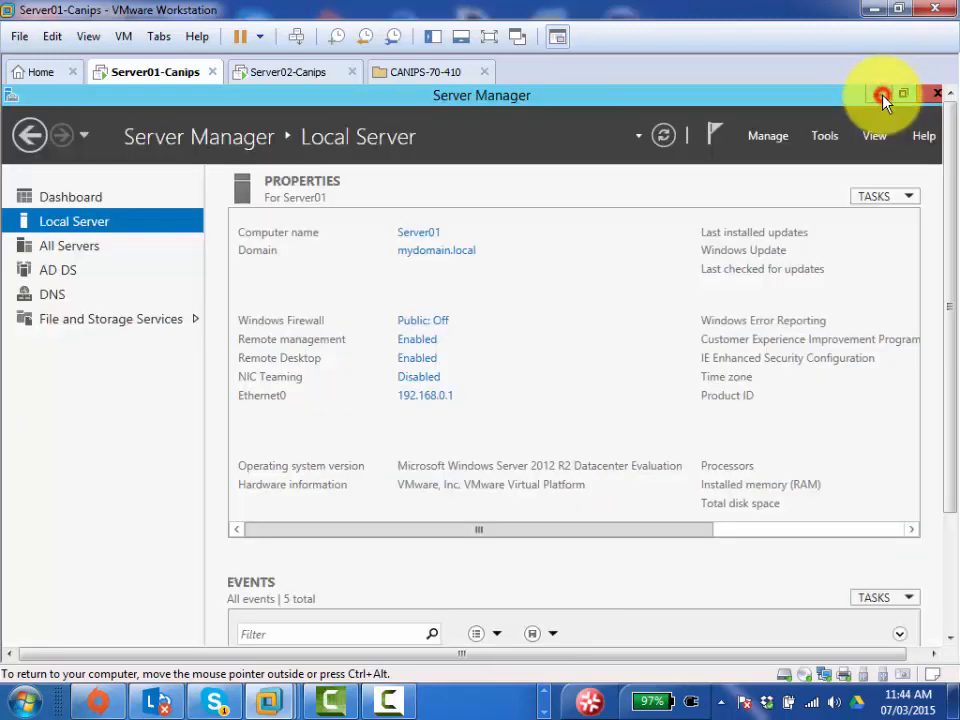
- Launch Active Directory Sites and Services from Server Manager's Tools menu
{"action": "left_click", "coordinate": [822, 138]}
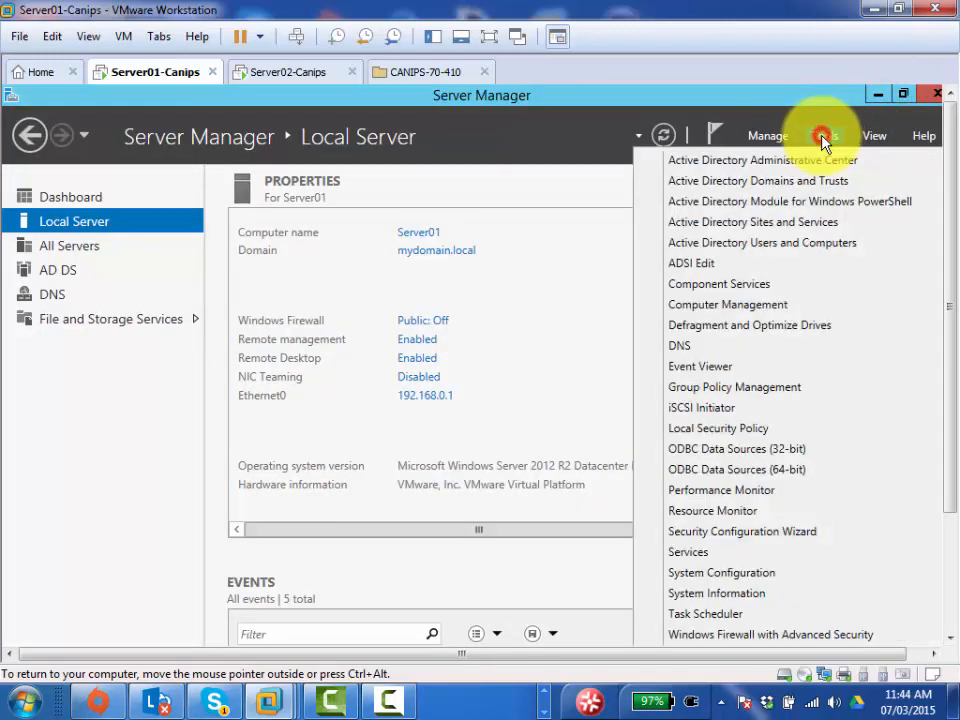
{"action": "left_click", "coordinate": [790, 228]}
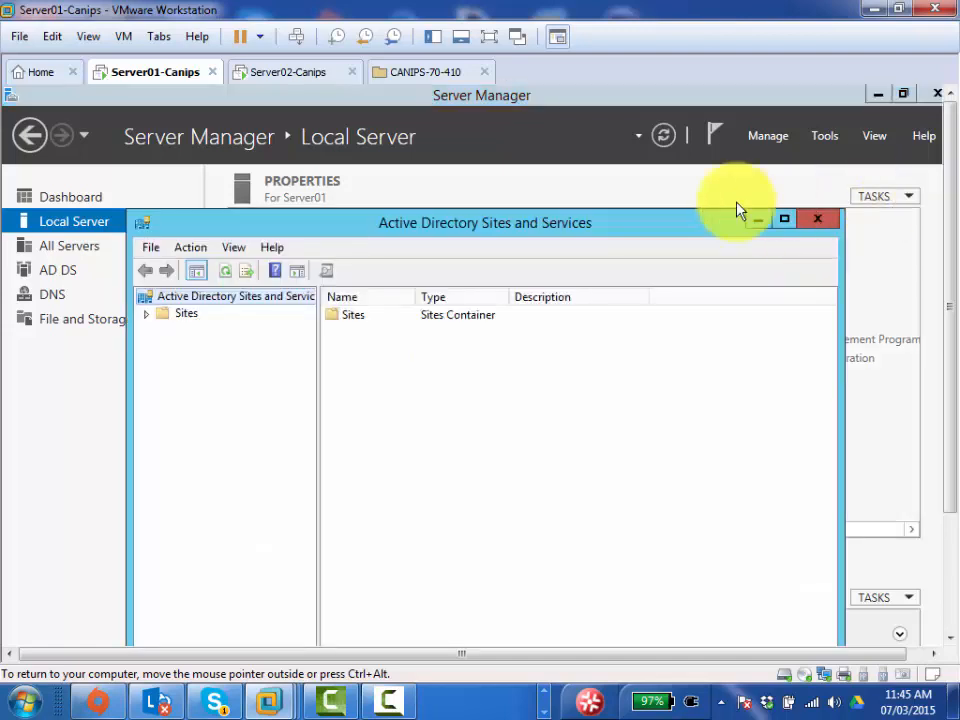
- Enlarge Sites and Services, expand Sites > Default-First-Site-Name > Servers to show SERVER01, then minimize
{"action": "double_click", "coordinate": [504, 214]}
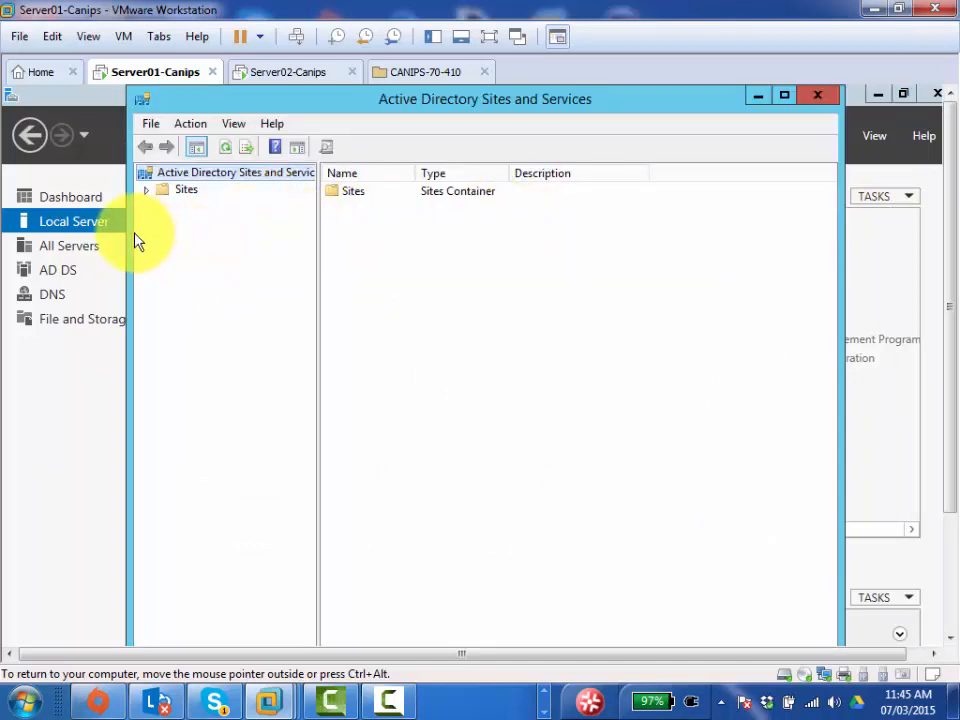
{"action": "left_click_drag", "start_coordinate": [129, 232], "coordinate": [50, 236]}
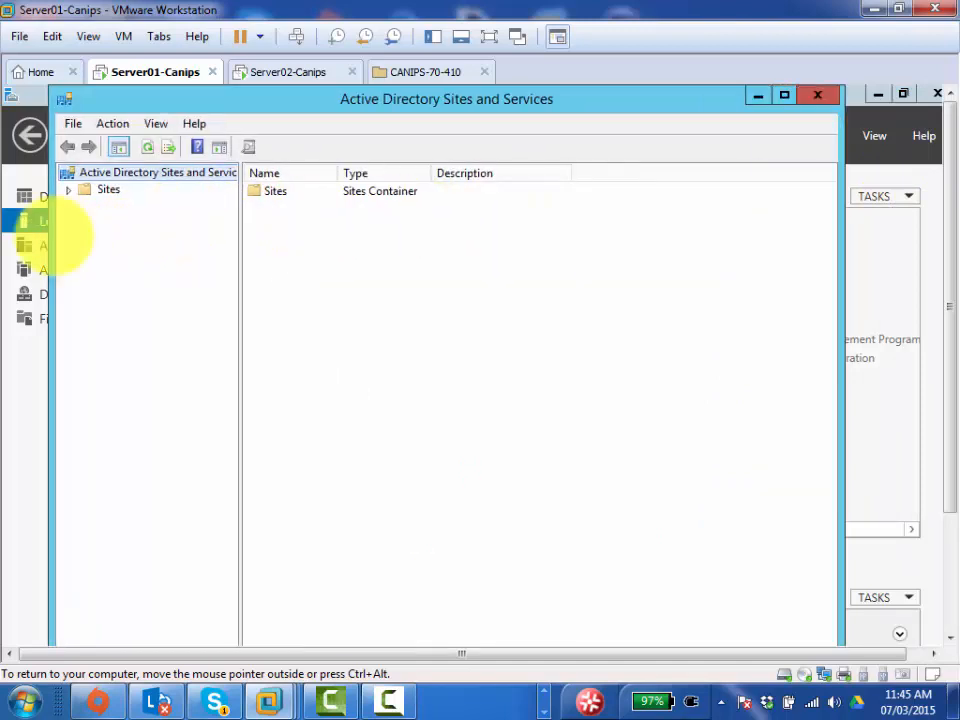
{"action": "left_click", "coordinate": [107, 190]}
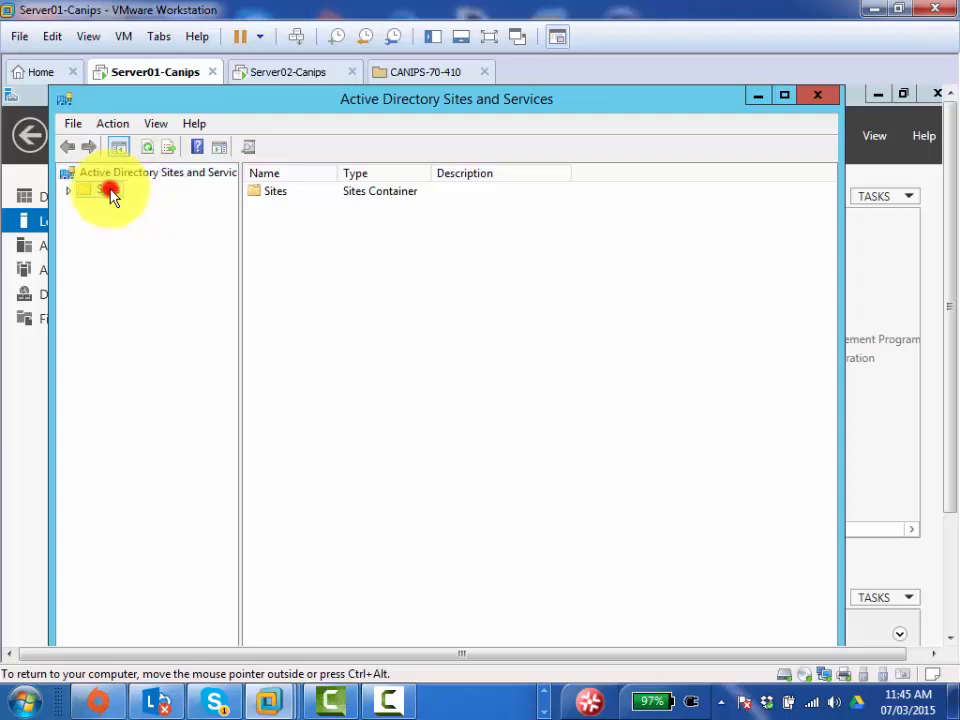
{"action": "double_click", "coordinate": [108, 190]}
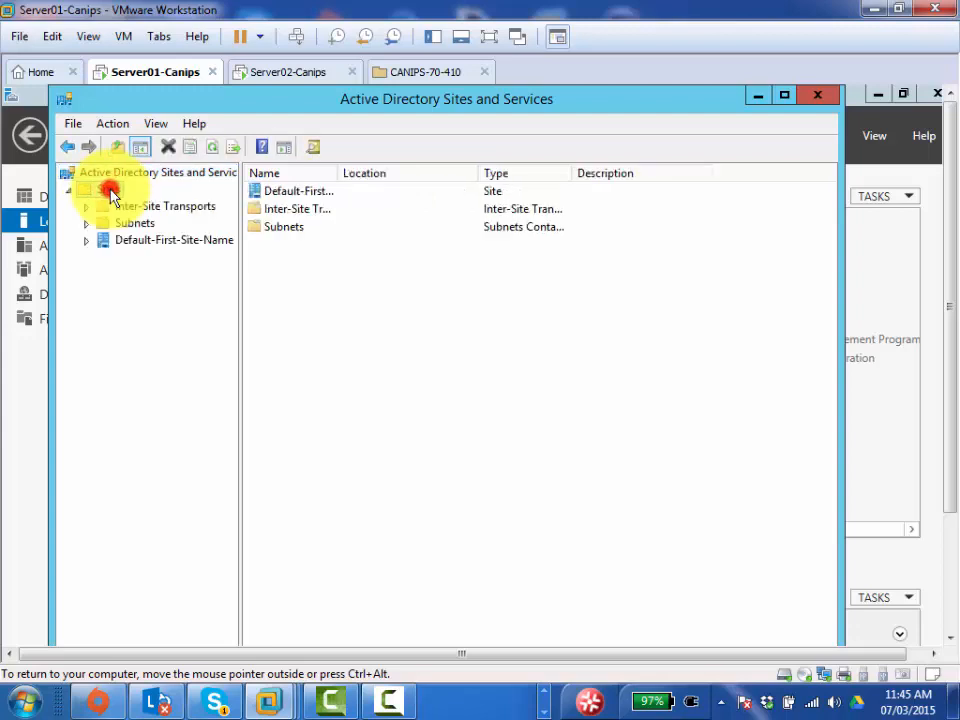
{"action": "left_click", "coordinate": [140, 247]}
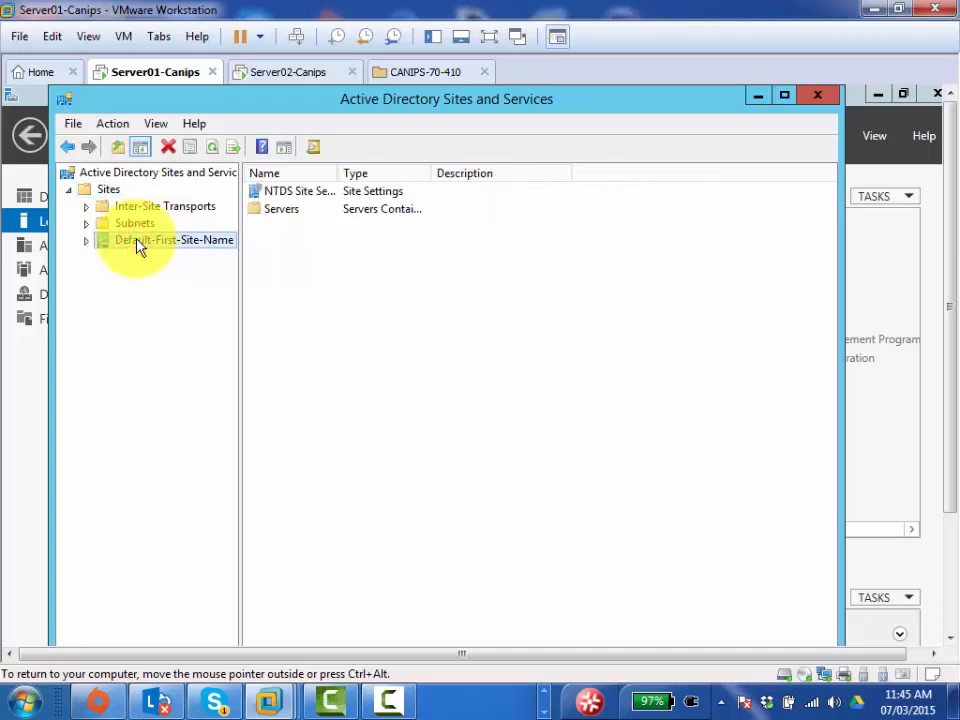
{"action": "left_click", "coordinate": [140, 247]}
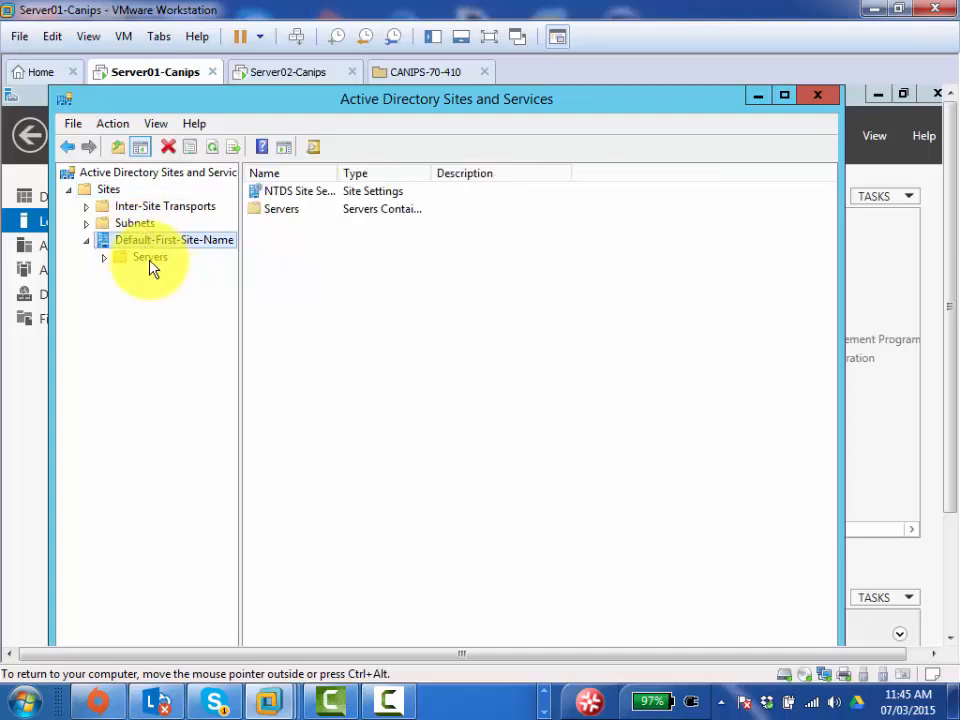
{"action": "left_click", "coordinate": [149, 260]}
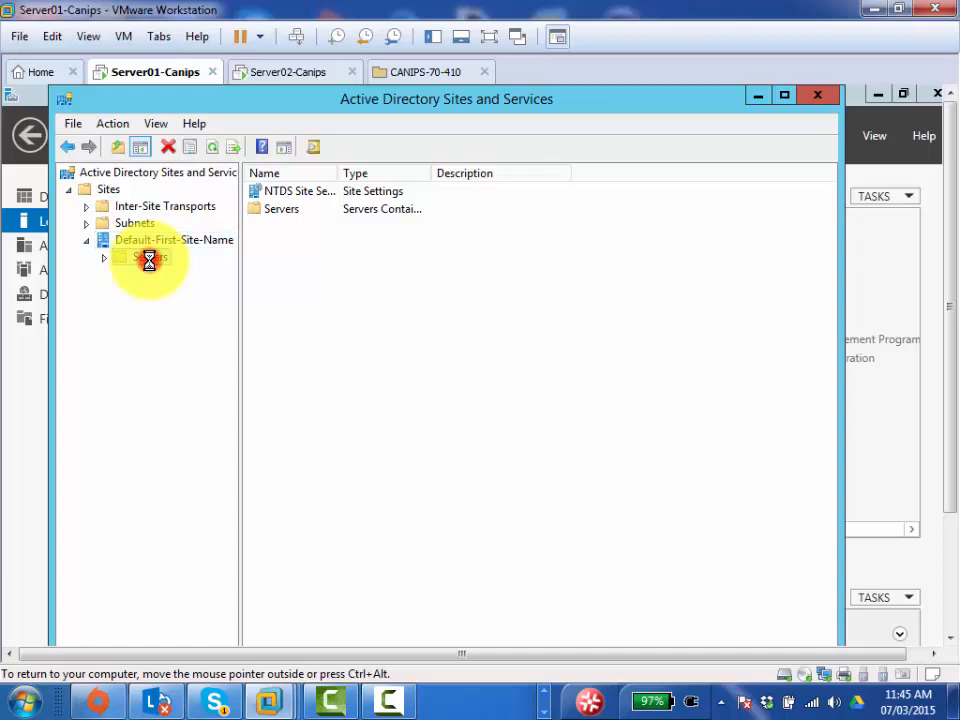
{"action": "double_click", "coordinate": [149, 260]}
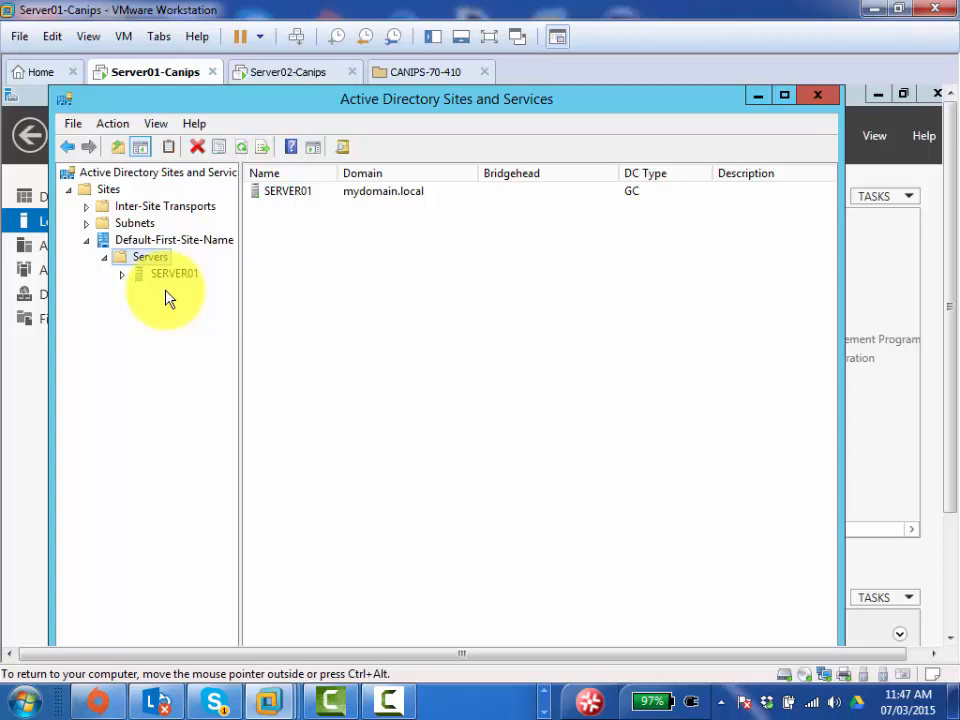
{"action": "left_click", "coordinate": [758, 97]}
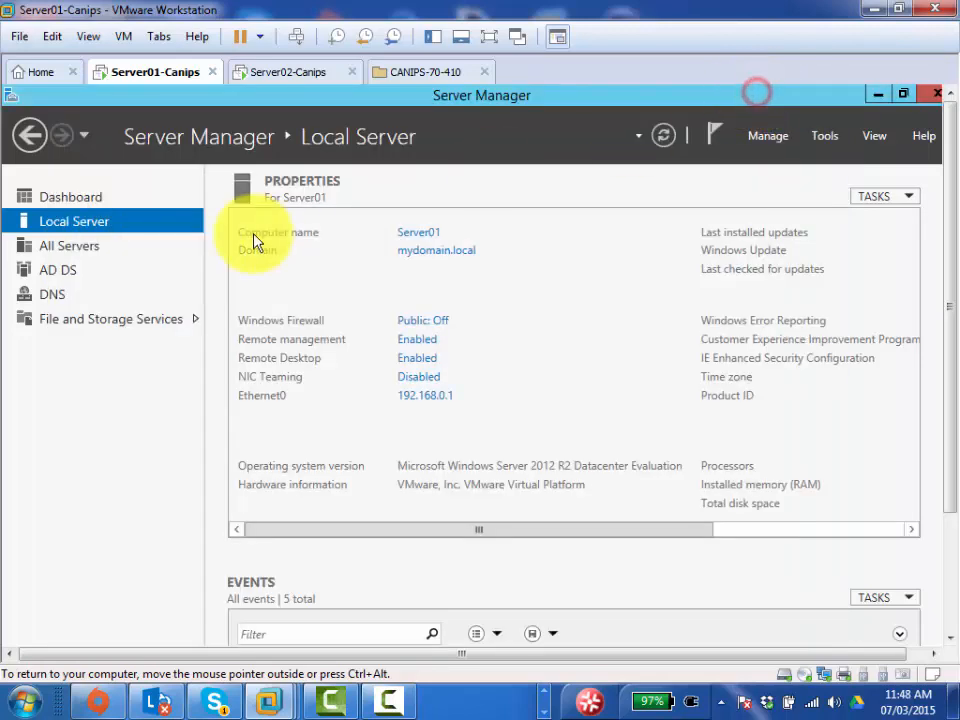
- Wake the Server02-Canips VM and send Ctrl+Alt+Del to reach its sign-in screen
{"action": "left_click", "coordinate": [280, 74]}
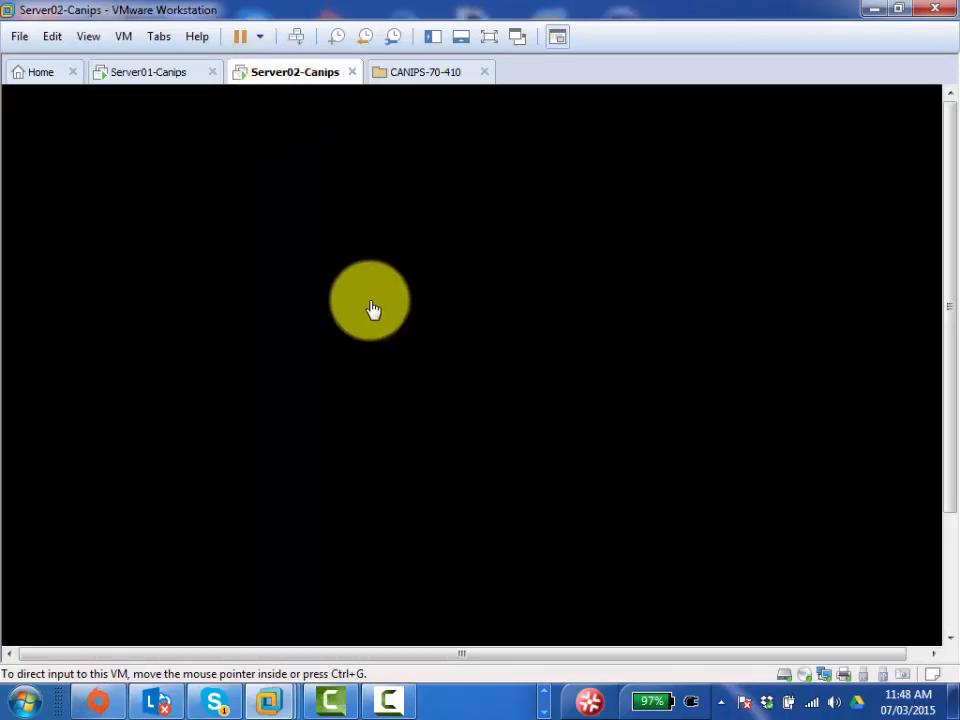
{"action": "left_click", "coordinate": [370, 305]}
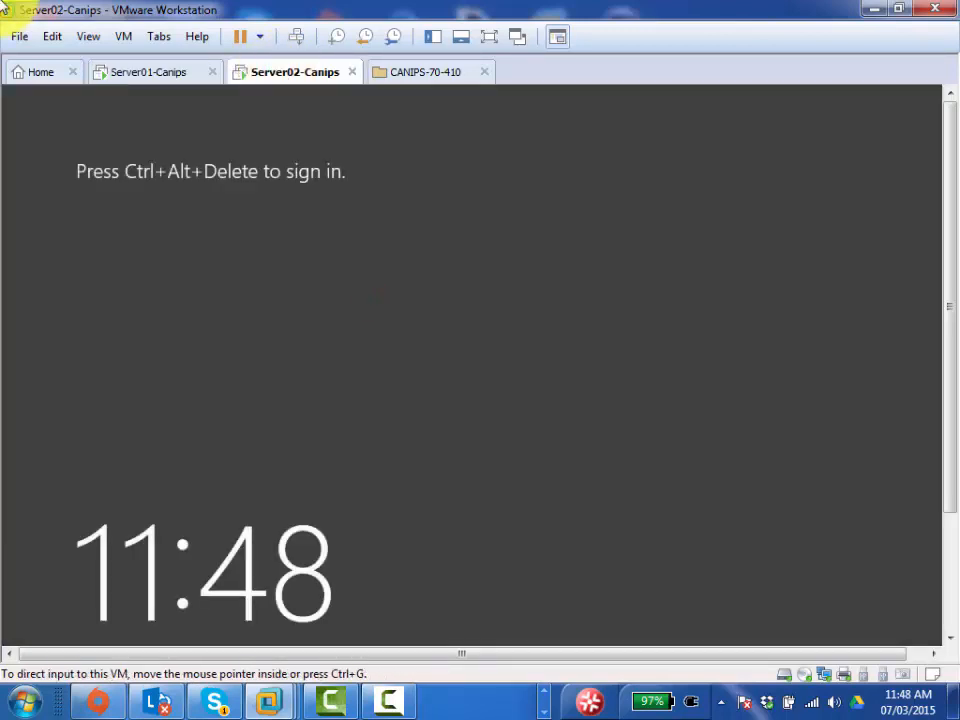
{"action": "left_click", "coordinate": [130, 78]}
{"action": "left_click", "coordinate": [286, 72]}
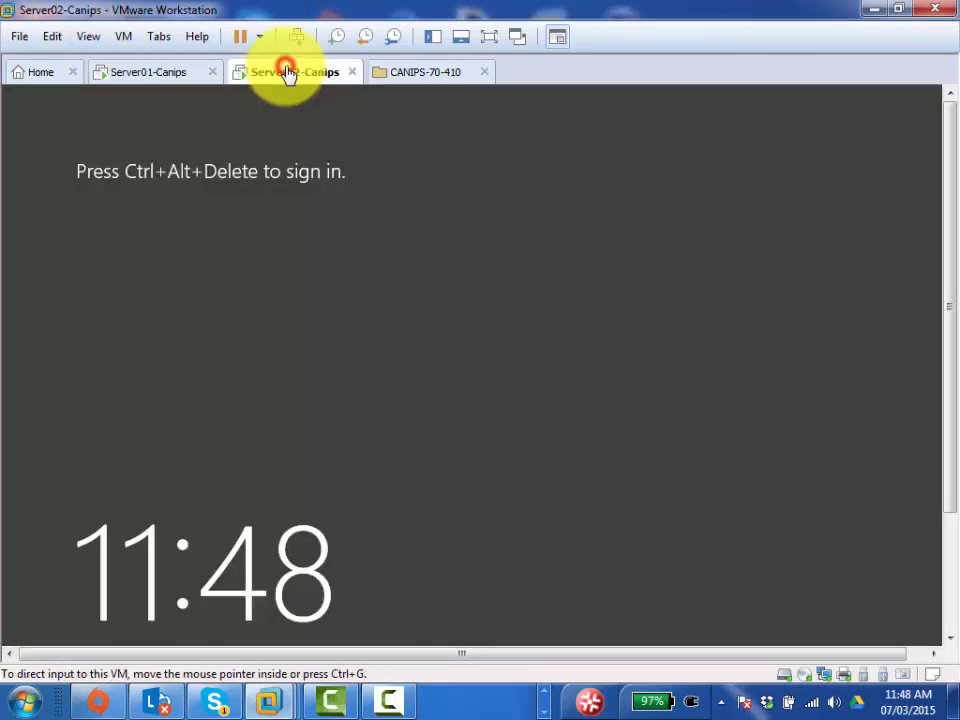
{"action": "left_click", "coordinate": [297, 40]}
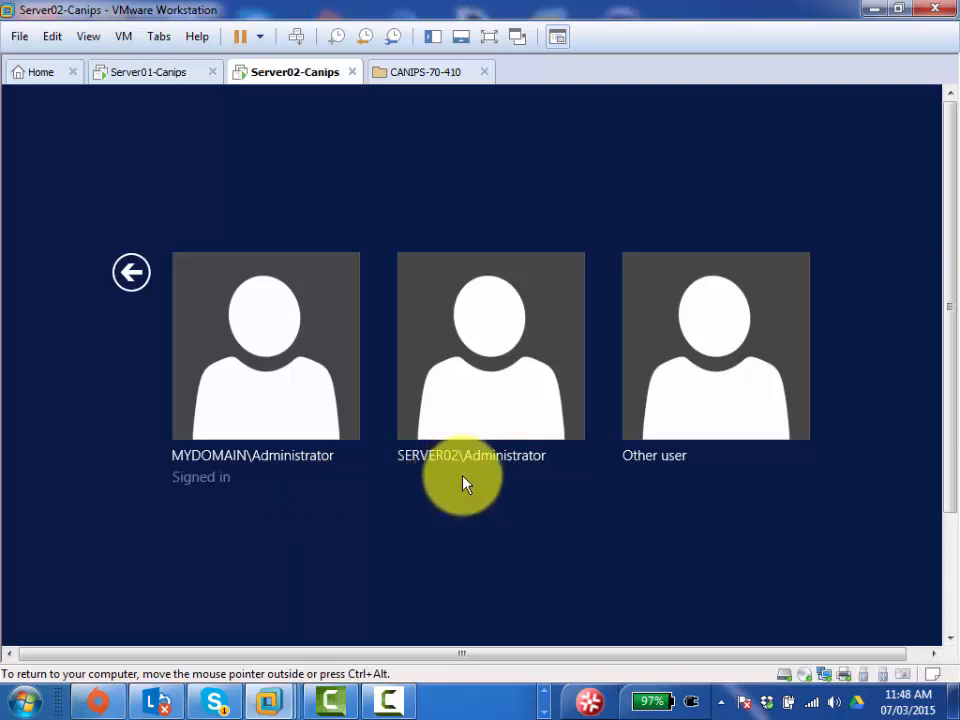
- Look through Server02's sign-in accounts, including the local SERVER02\Administrator account
{"action": "left_click", "coordinate": [735, 373]}
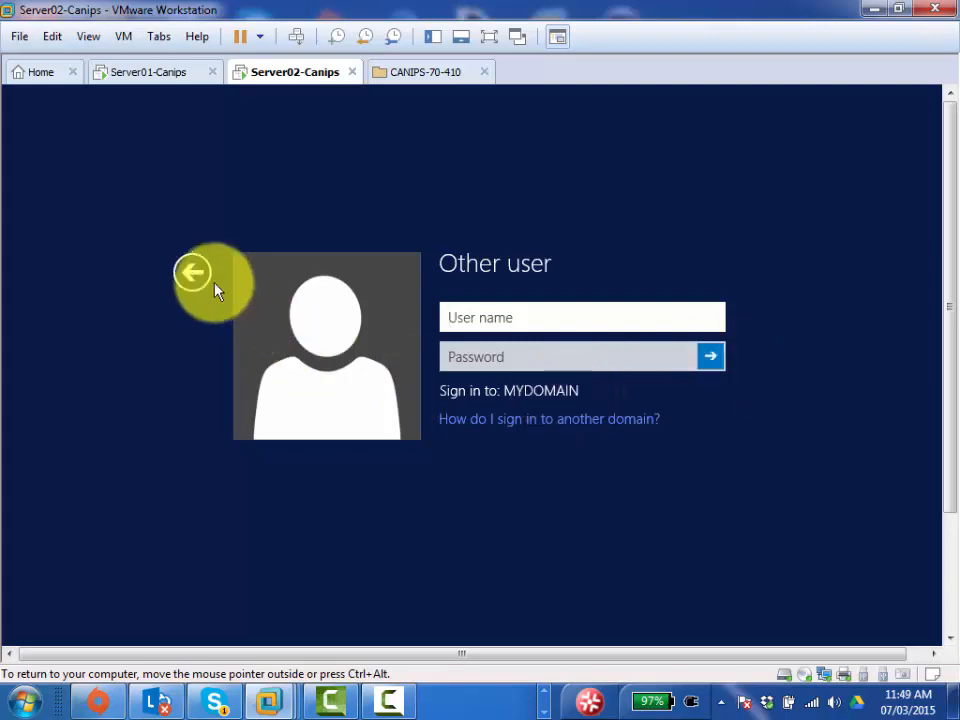
{"action": "left_click", "coordinate": [190, 268]}
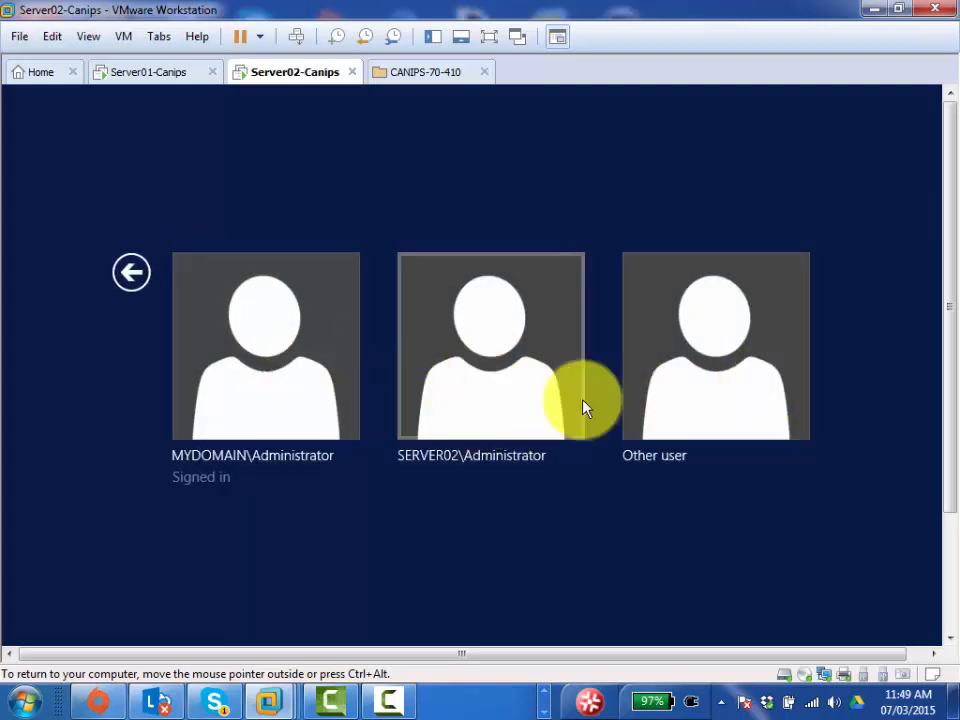
{"action": "left_click", "coordinate": [458, 389]}
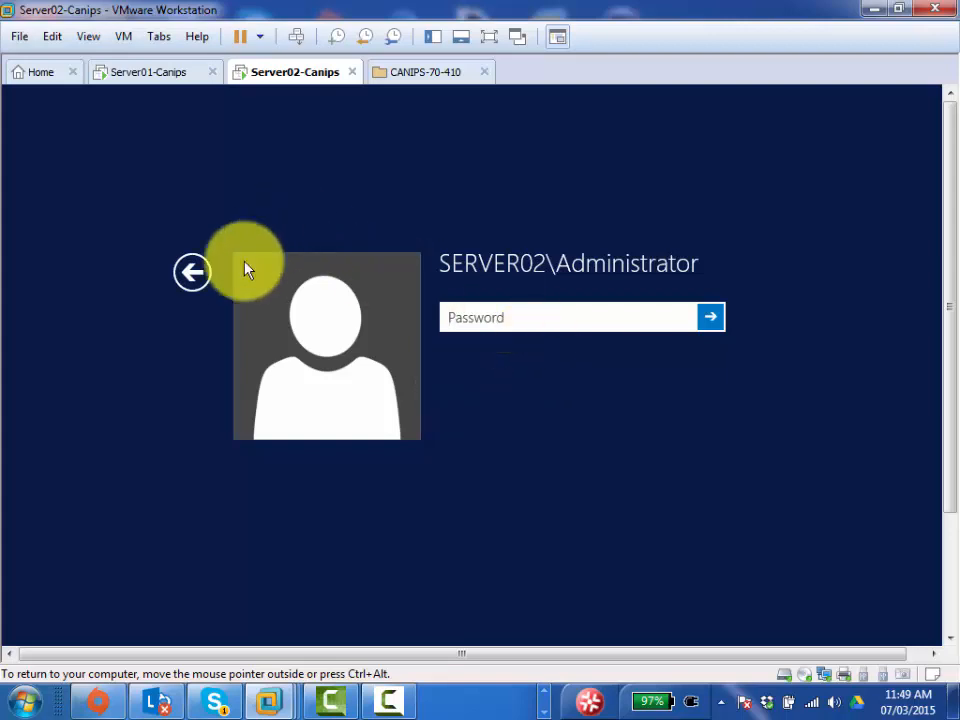
{"action": "left_click", "coordinate": [186, 271]}
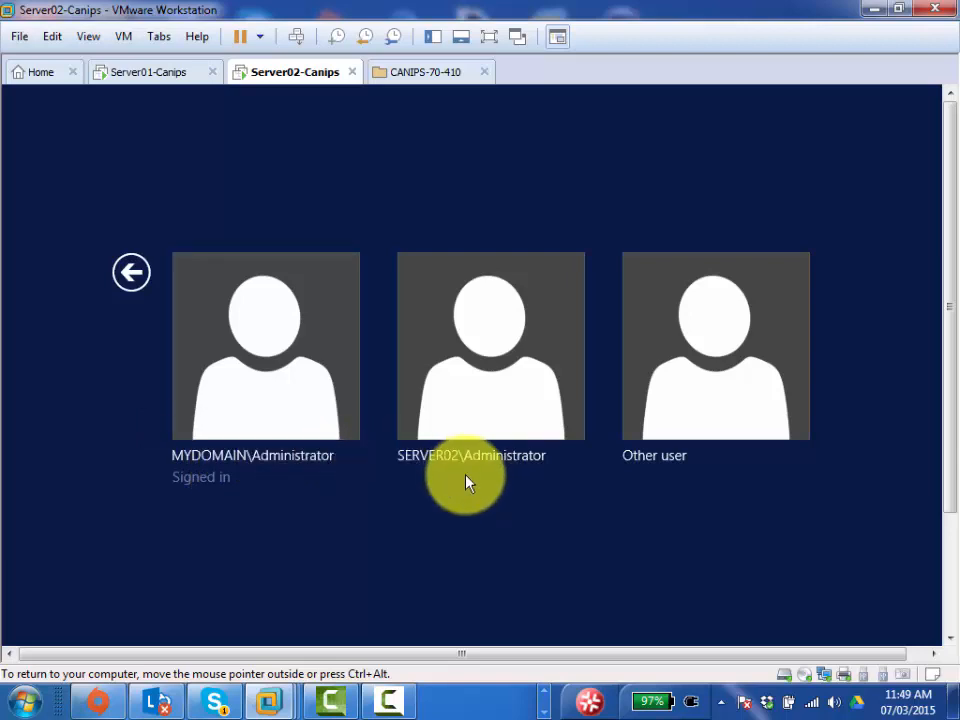
- Choose Other user and enter administrator as the user name
{"action": "left_click", "coordinate": [697, 397]}
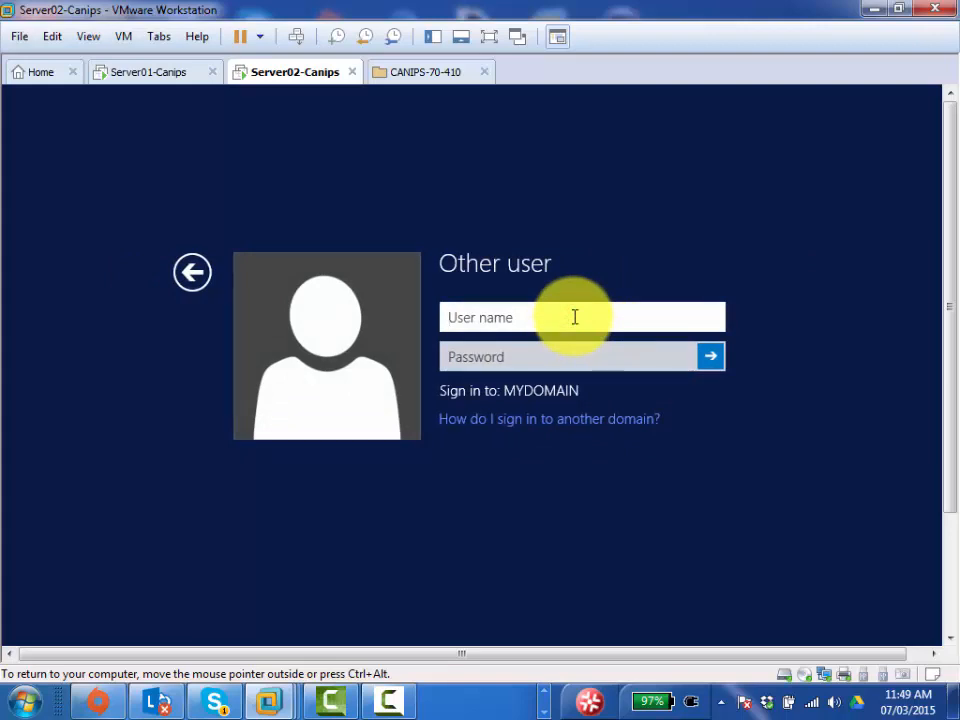
{"action": "type", "text": "myd"}
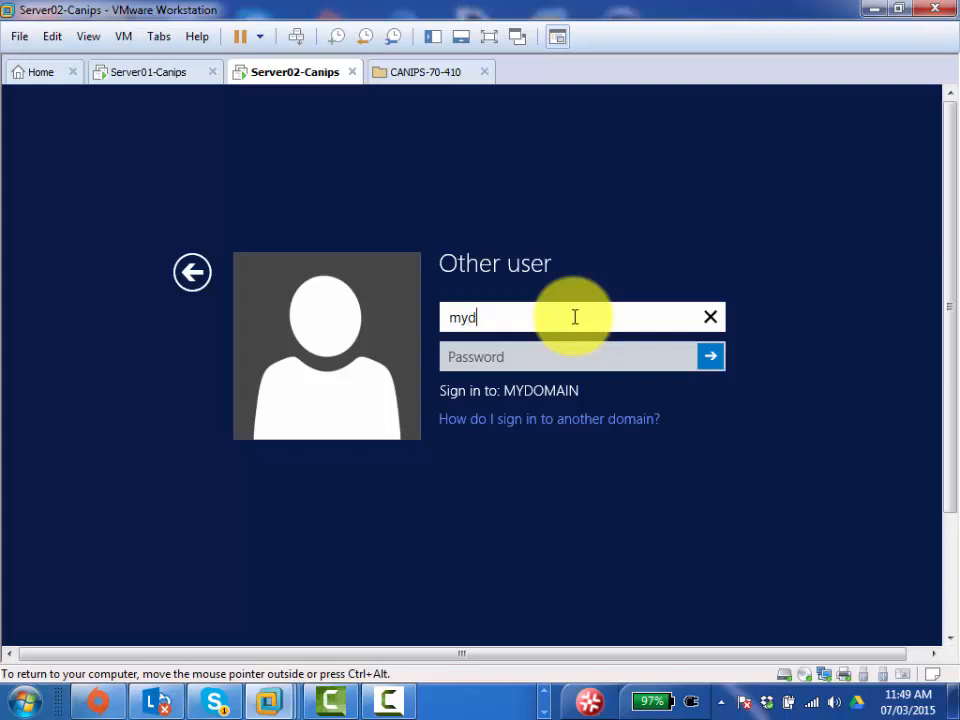
{"action": "type", "text": "omain\\"}
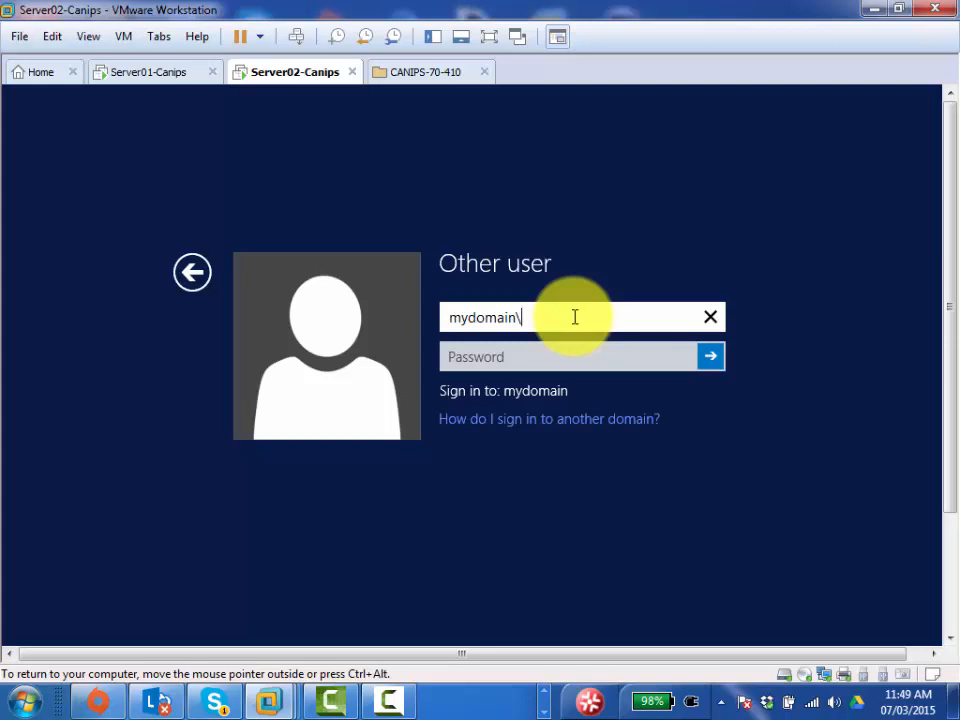
{"action": "key", "text": "BackSpace"}
{"action": "key", "text": "BackSpace"}
{"action": "key", "text": "BackSpace"}
{"action": "key", "text": "BackSpace"}
{"action": "key", "text": "BackSpace"}
{"action": "key", "text": "BackSpace"}
{"action": "key", "text": "BackSpace"}
{"action": "key", "text": "BackSpace"}
{"action": "key", "text": "BackSpace"}
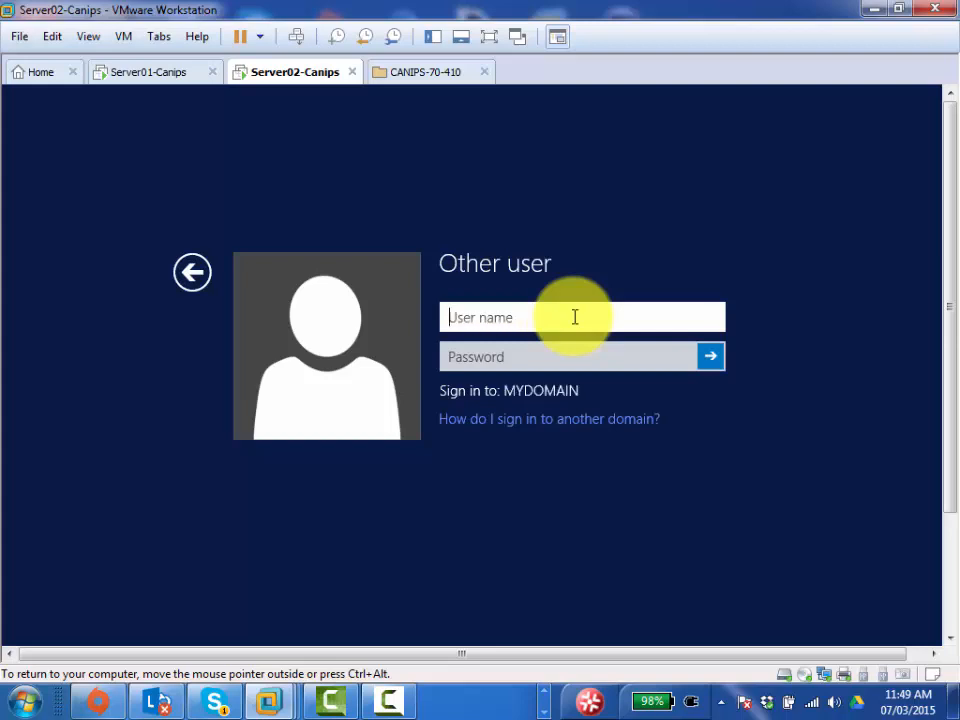
{"action": "type", "text": "administrator"}
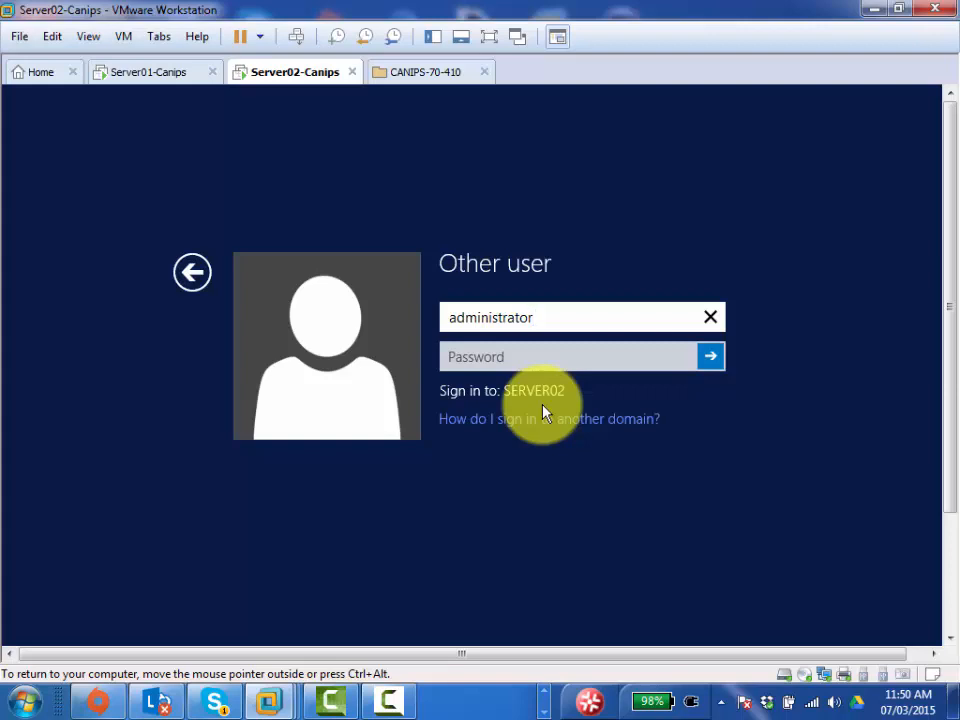
- Prefix the user name with mydomain\ so the sign-in targets MYDOMAIN
{"action": "left_click", "coordinate": [451, 317]}
{"action": "type", "text": "mydom"}
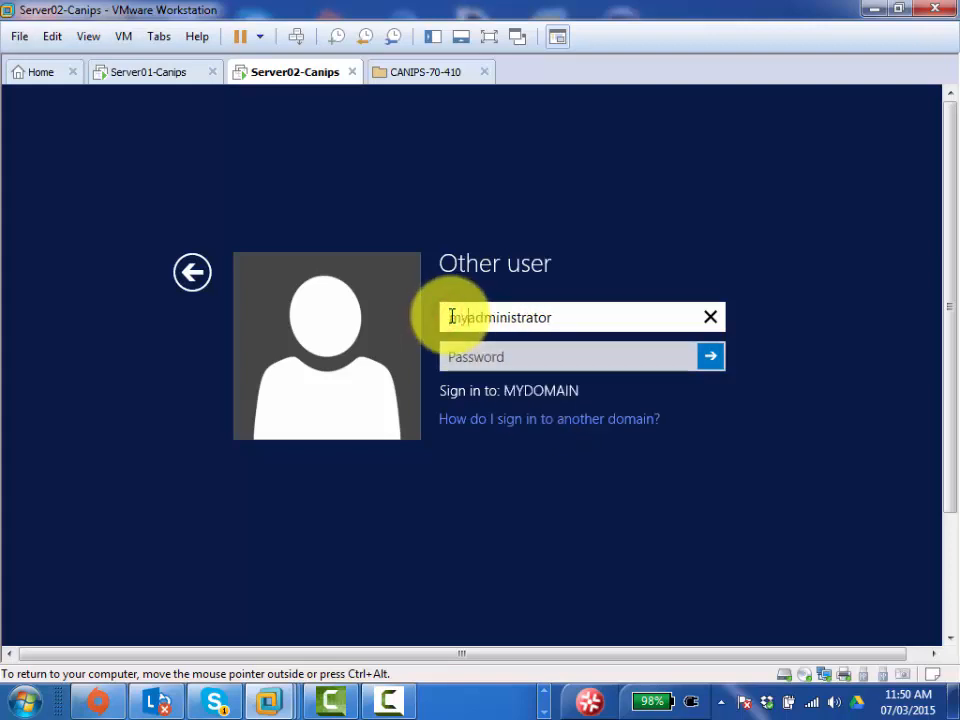
{"action": "type", "text": "ain\\"}
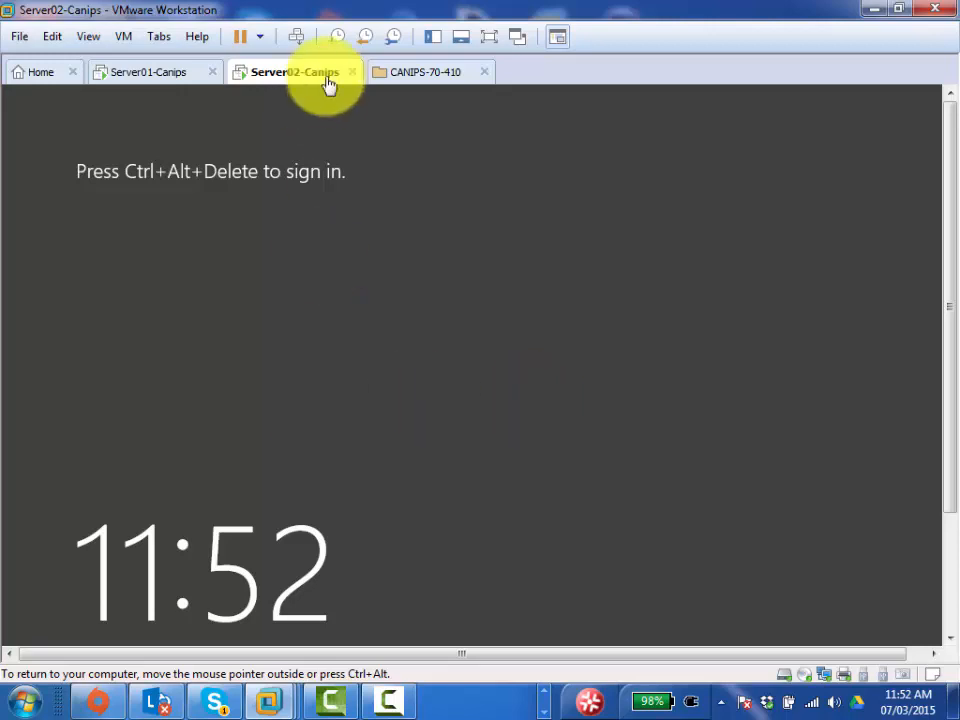
- Sign in to Server02 as mydomain\administrator with the domain account's password
{"action": "left_click", "coordinate": [296, 37]}
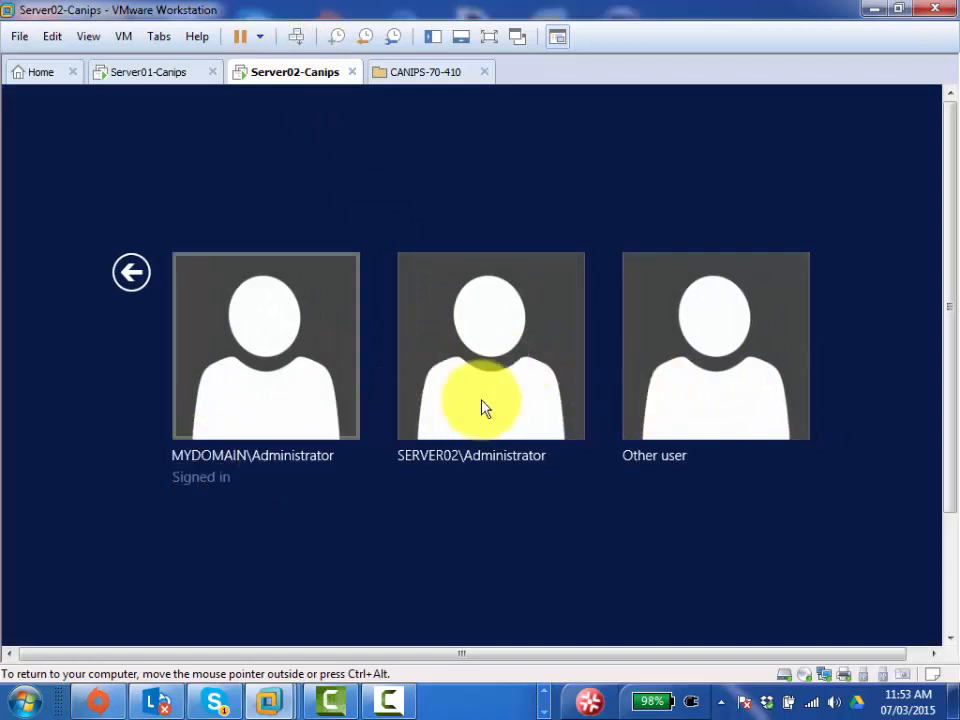
{"action": "left_click", "coordinate": [707, 332]}
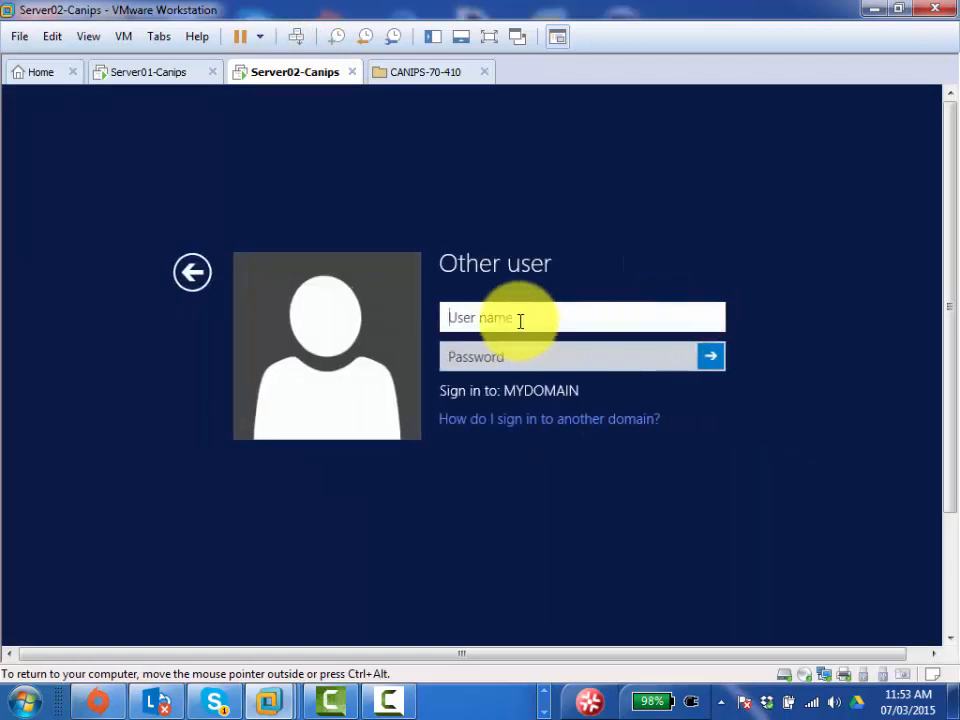
{"action": "type", "text": "mydomain"}
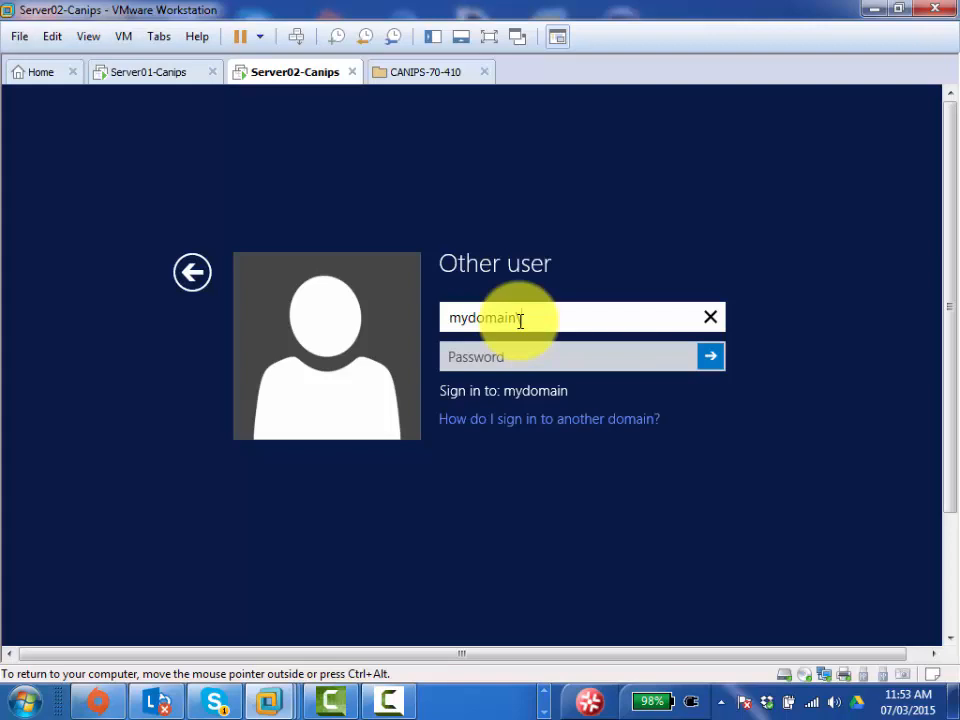
{"action": "type", "text": "\\administrator"}
{"action": "key", "text": "Tab"}
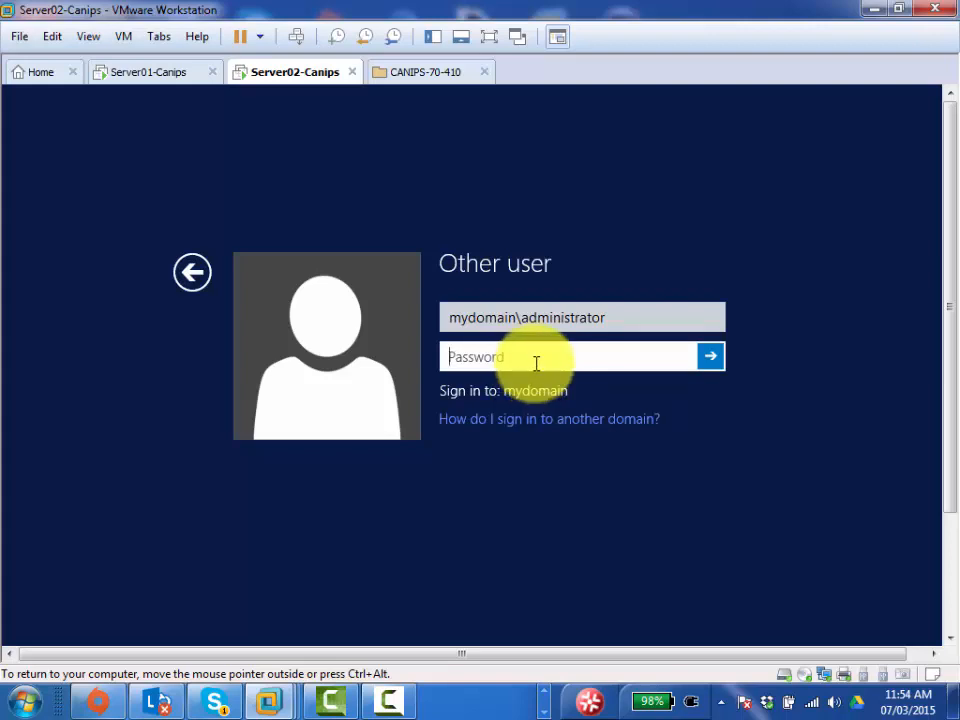
{"action": "type", "text": "••••••••"}
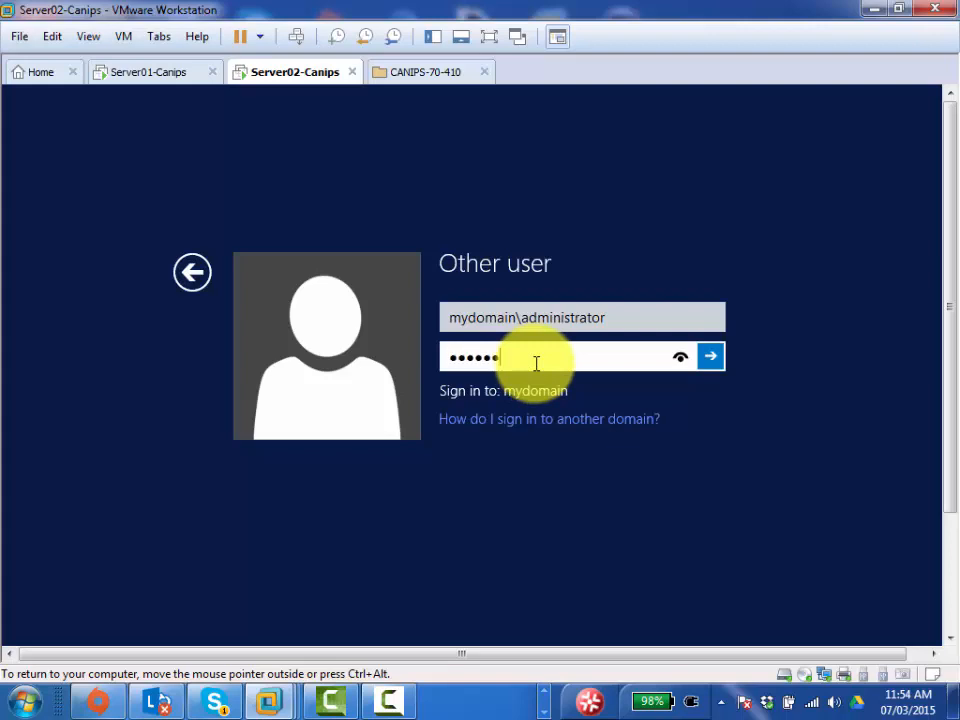
{"action": "key", "text": "Return"}
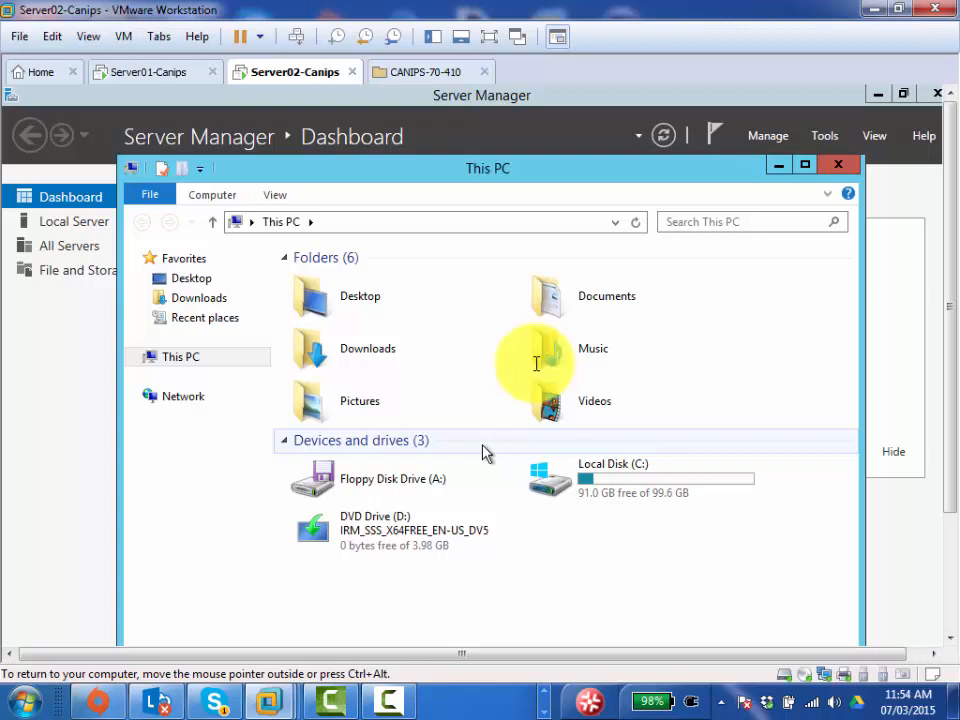
- Minimize the This PC window to uncover the Server Manager Dashboard
{"action": "mouse_move", "coordinate": [610, 487]}
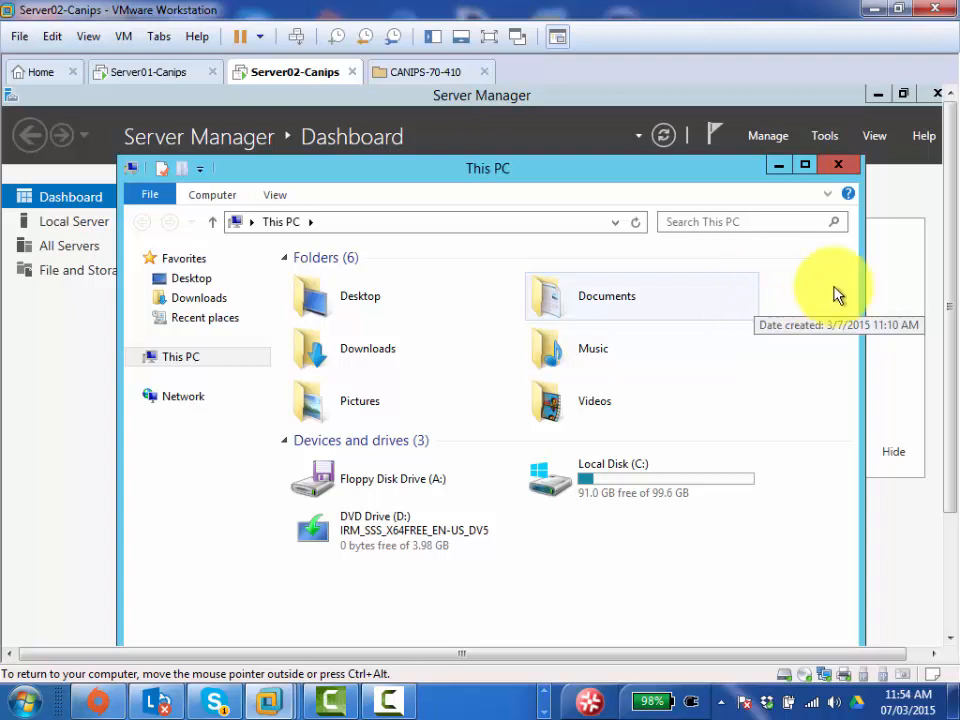
{"action": "left_click", "coordinate": [777, 167]}
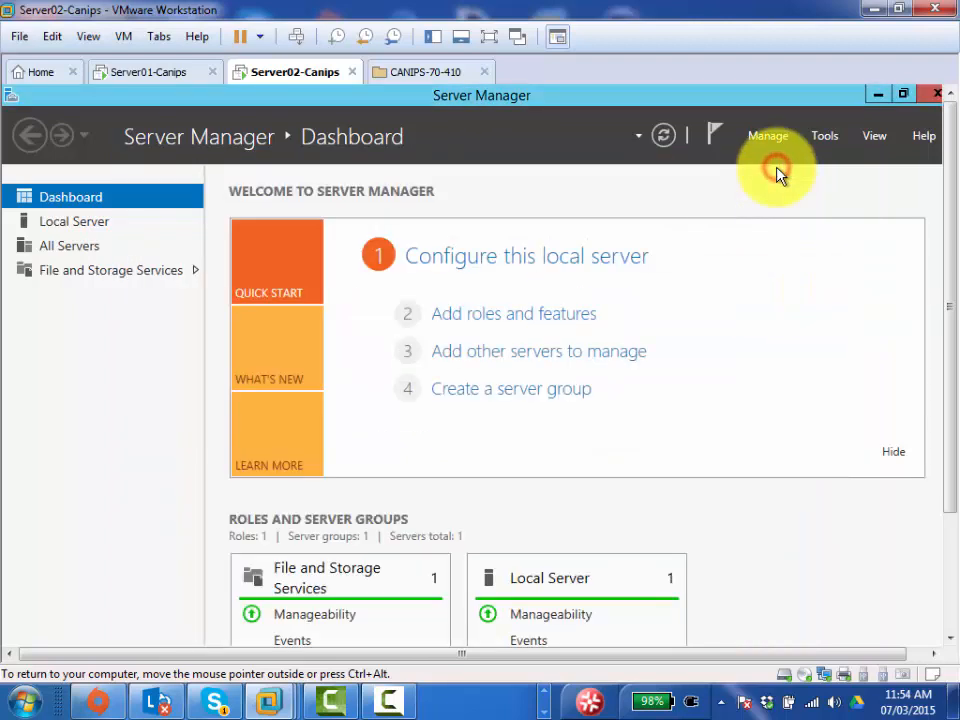
- Run Add Roles and Features, selecting Active Directory Domain Services with its required features
{"action": "left_click", "coordinate": [506, 318]}
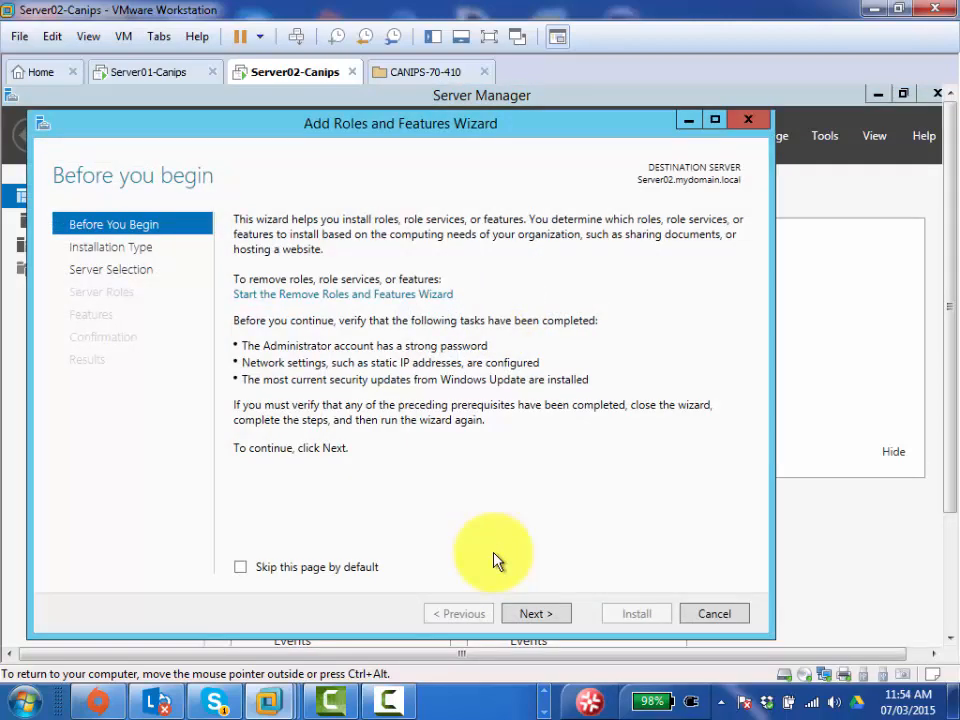
{"action": "left_click", "coordinate": [537, 614]}
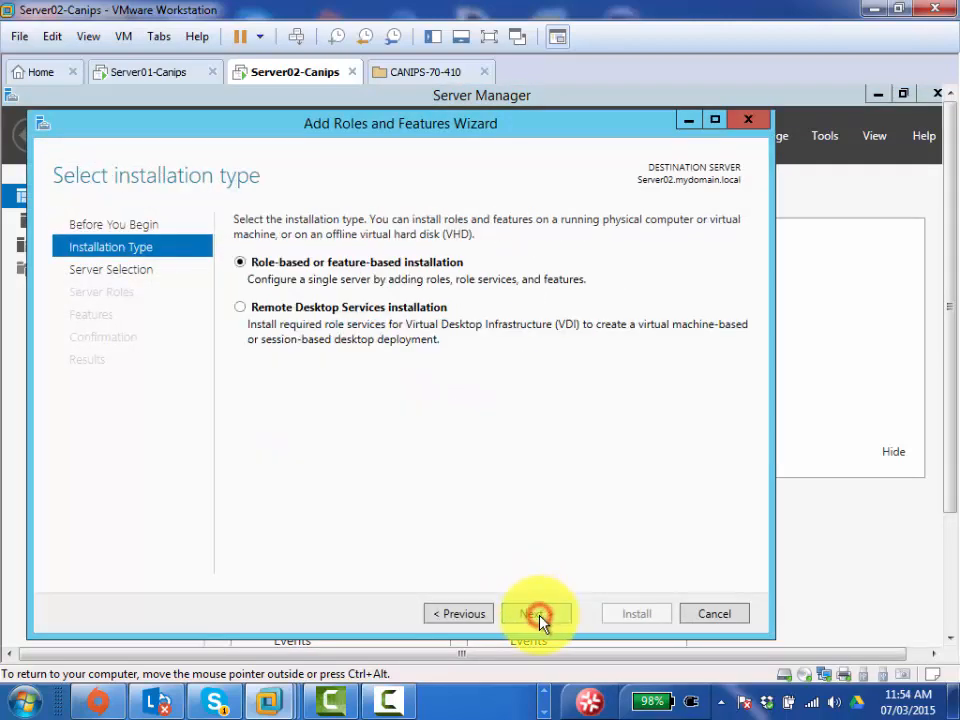
{"action": "left_click", "coordinate": [537, 614]}
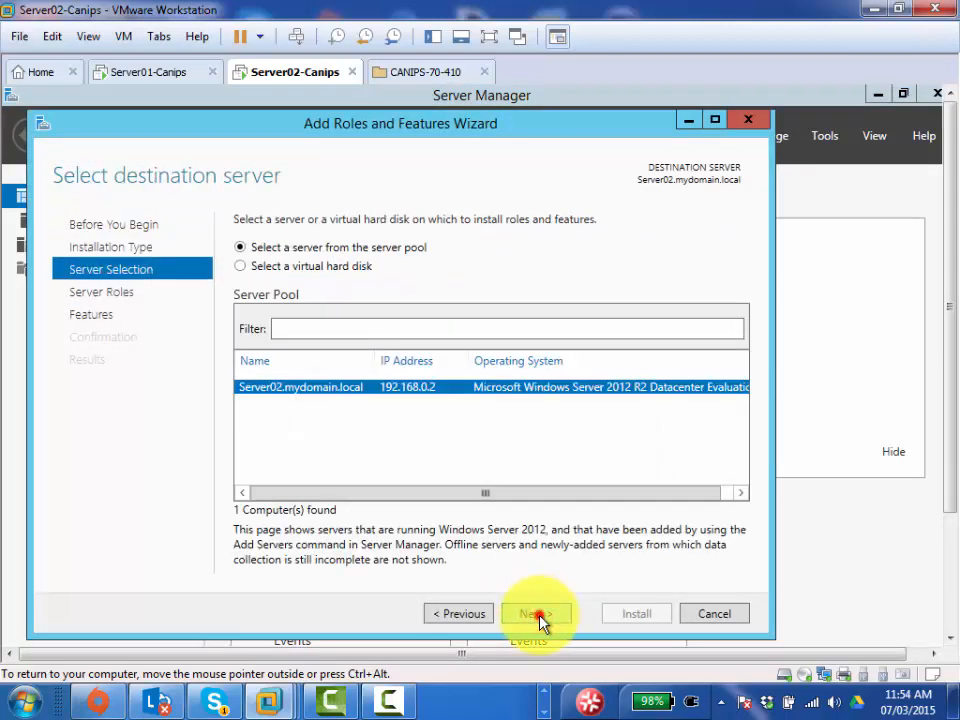
{"action": "left_click", "coordinate": [537, 614]}
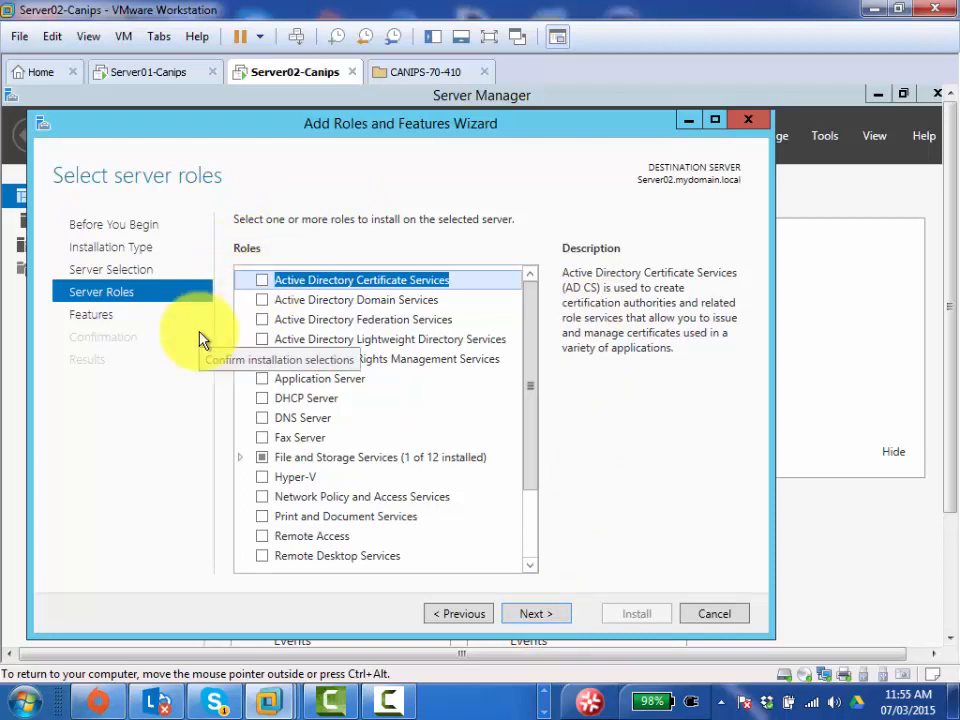
{"action": "left_click", "coordinate": [262, 300]}
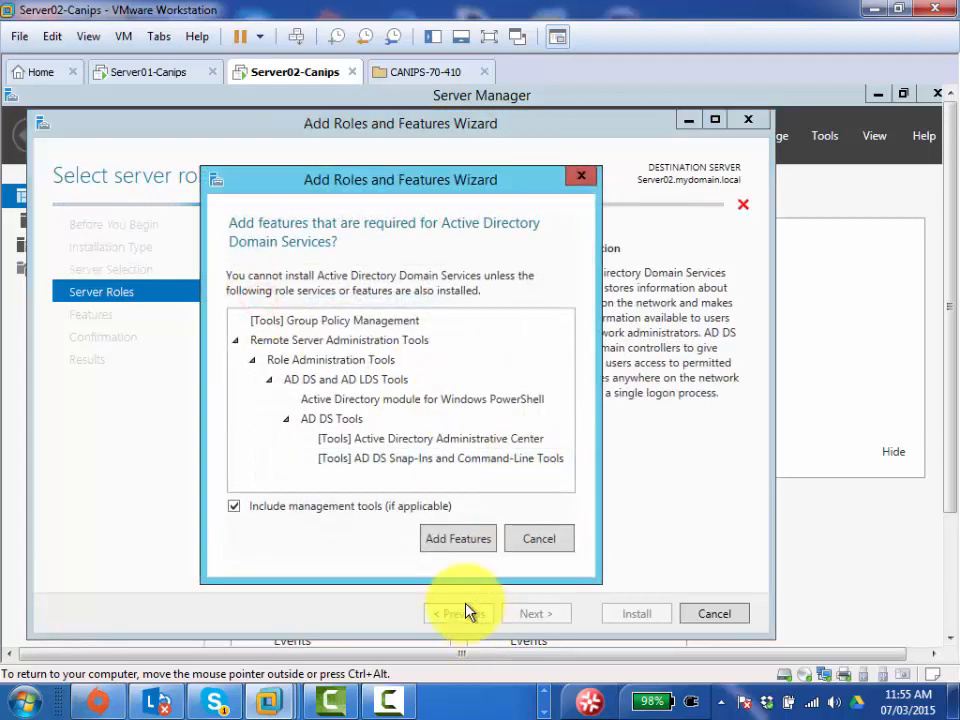
{"action": "left_click", "coordinate": [455, 546]}
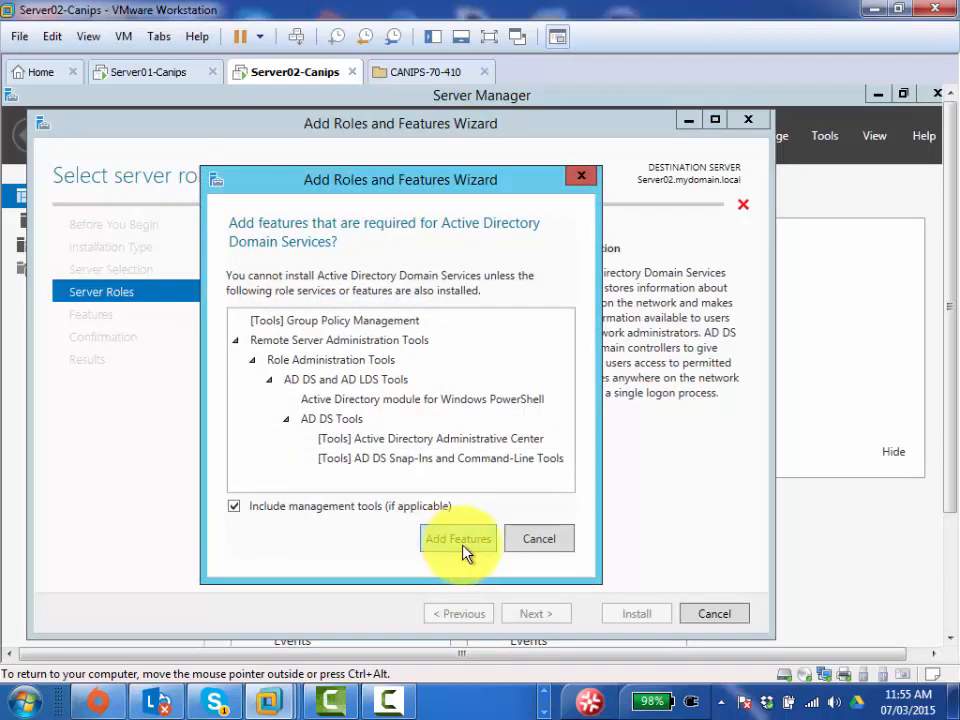
{"action": "left_click", "coordinate": [449, 545]}
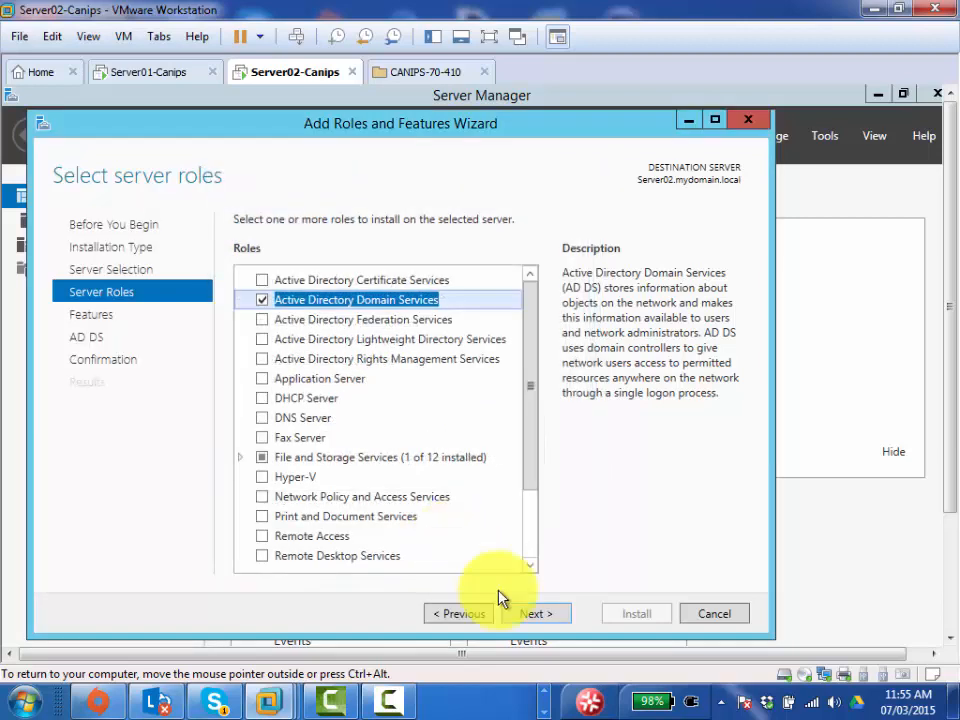
{"action": "left_click", "coordinate": [538, 616]}
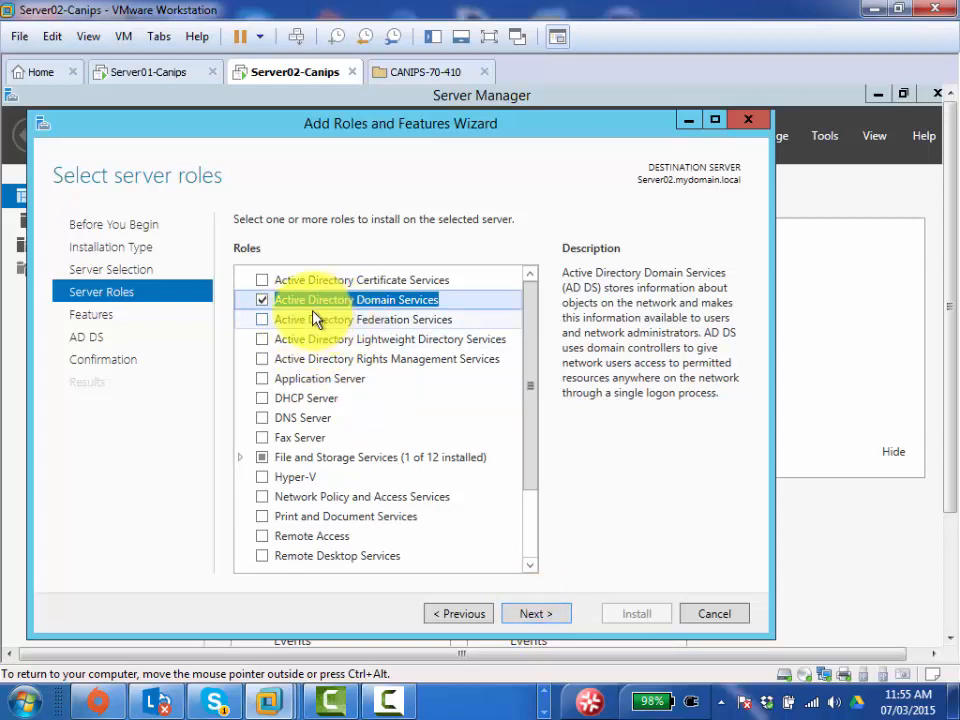
{"action": "left_click", "coordinate": [537, 614]}
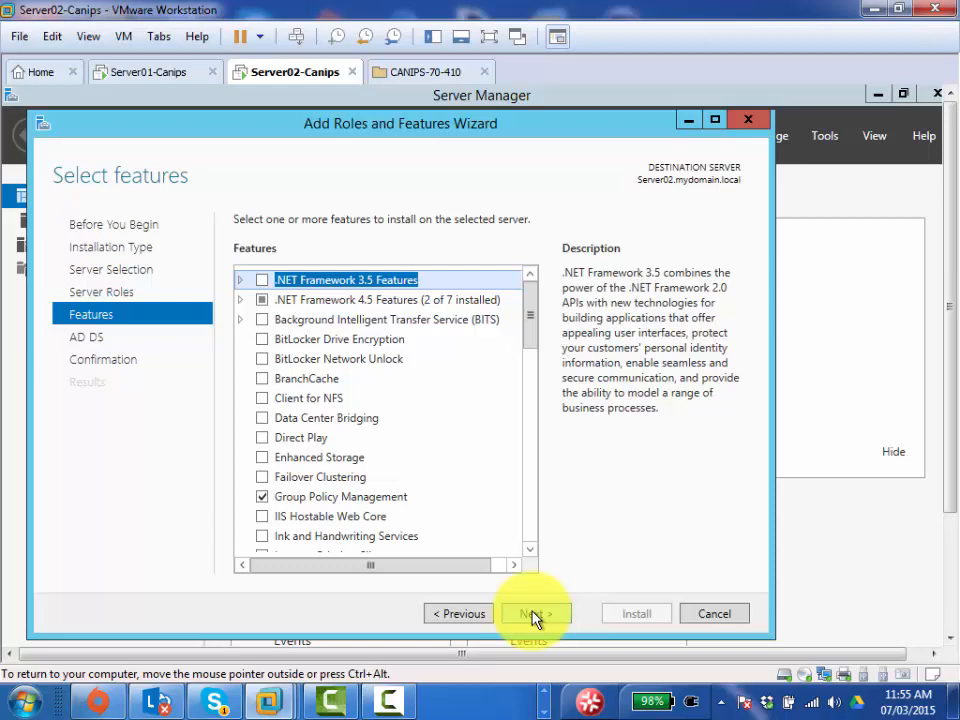
- Cancel the wizard, reopen it with the VM full screen, and pass Before You Begin
{"action": "left_click", "coordinate": [458, 613]}
{"action": "left_click", "coordinate": [458, 613]}
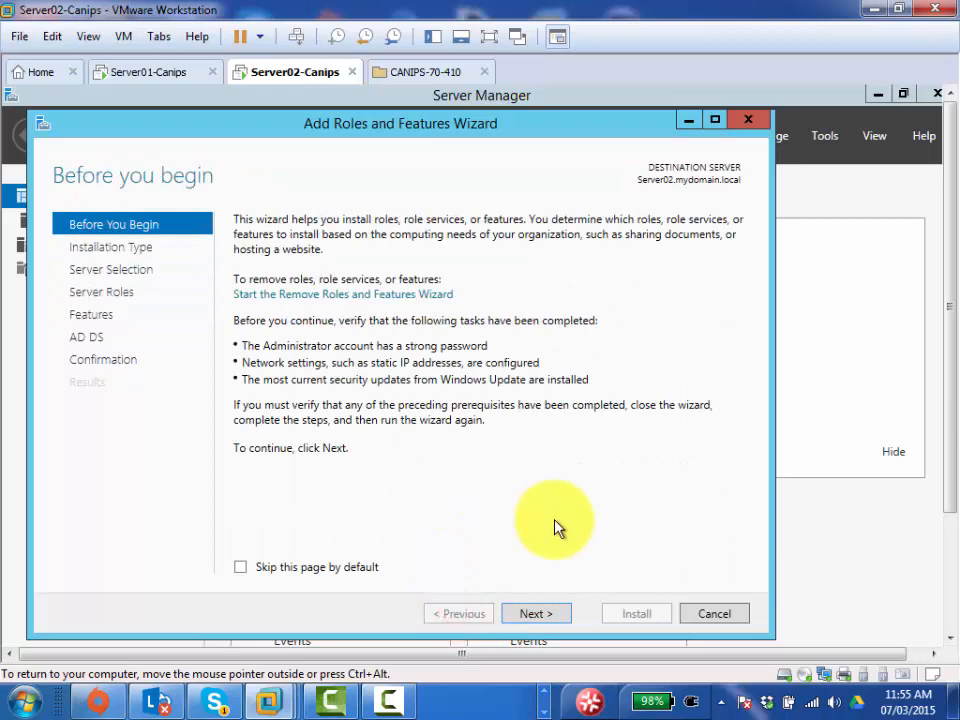
{"action": "left_click", "coordinate": [714, 615]}
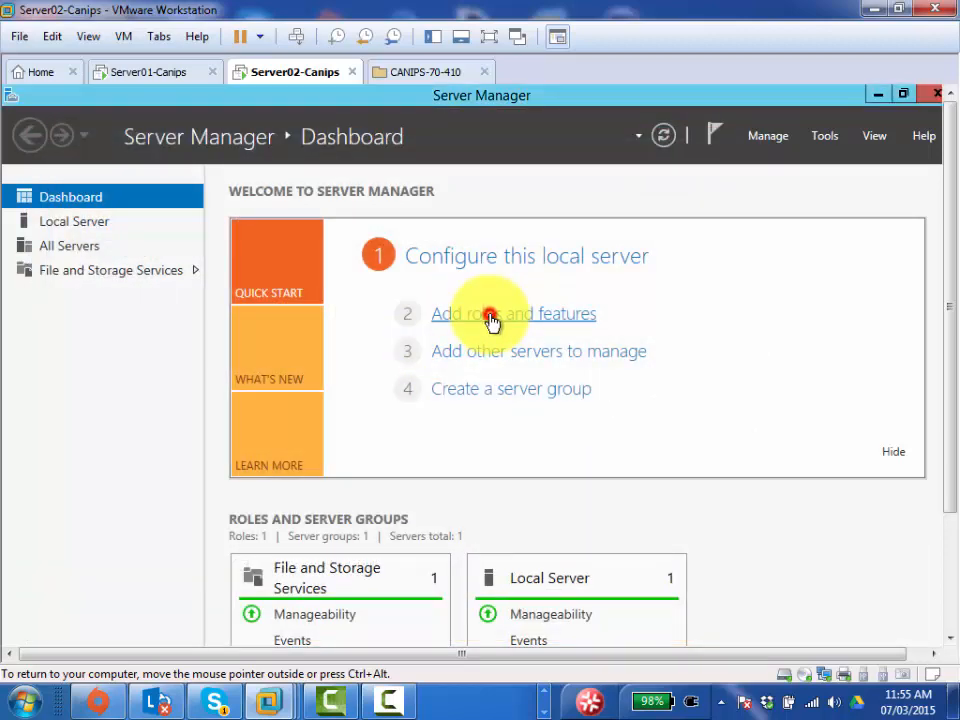
{"action": "left_click", "coordinate": [492, 318]}
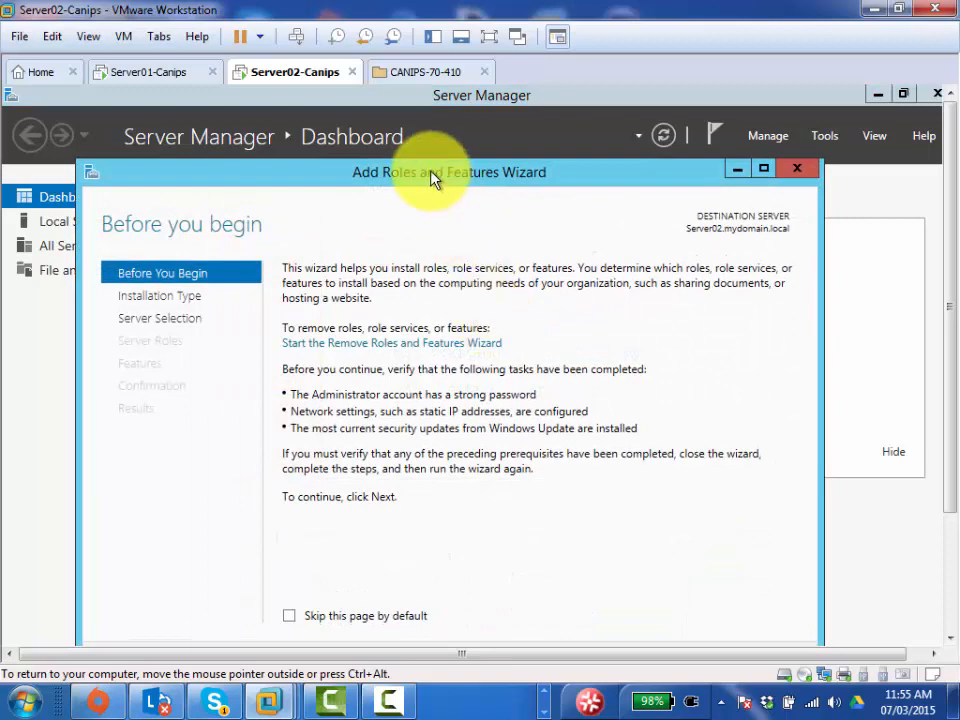
{"action": "left_click", "coordinate": [488, 36]}
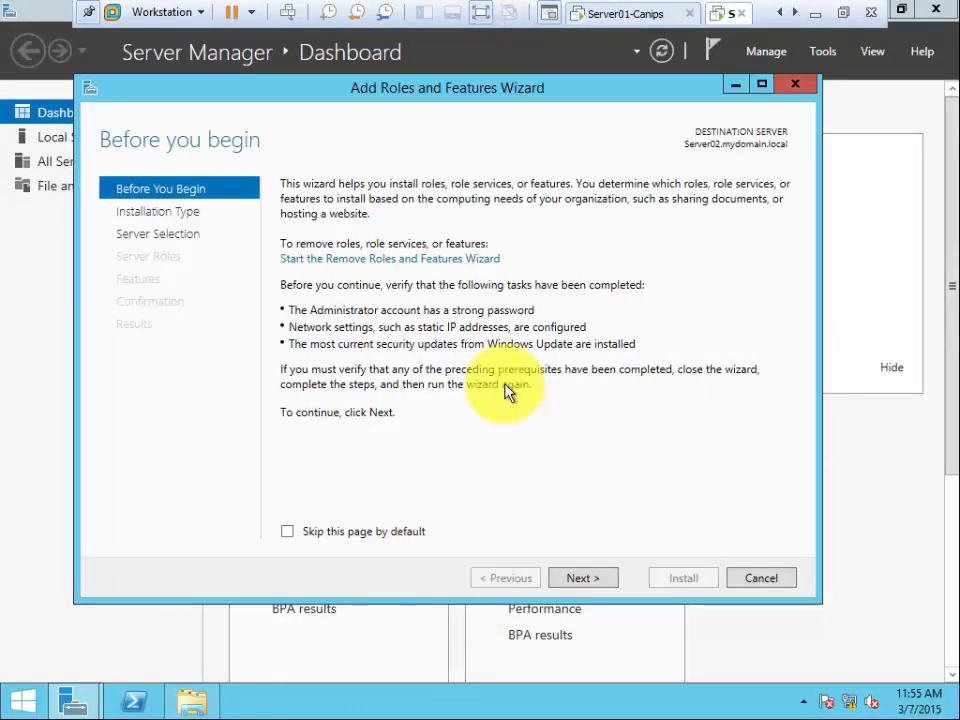
{"action": "left_click", "coordinate": [596, 579]}
{"action": "left_click", "coordinate": [605, 580]}
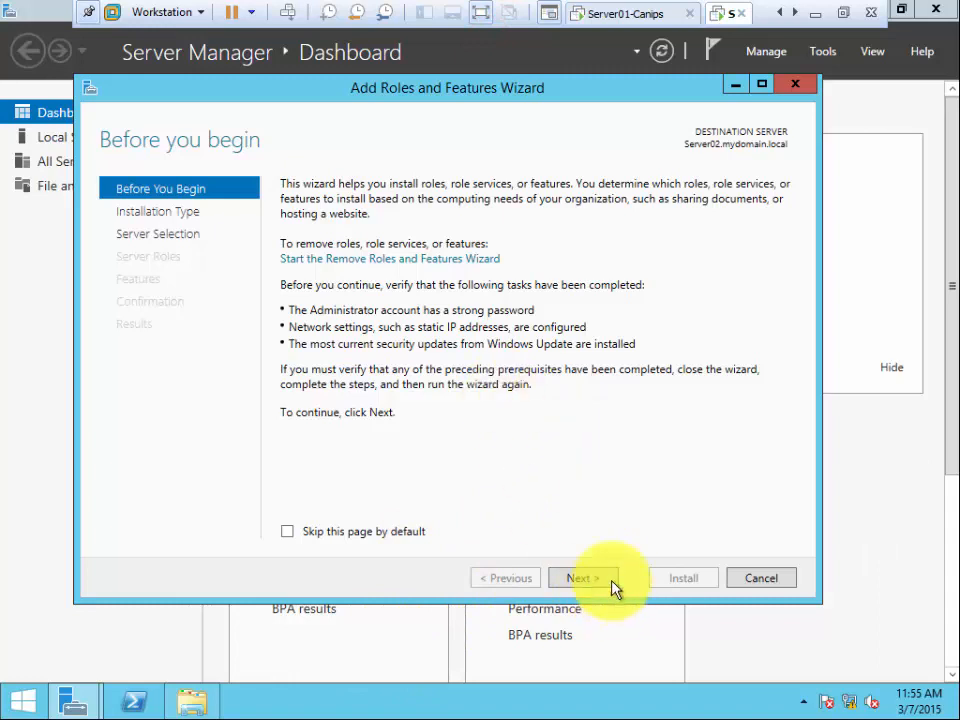
- Keep role-based installation and Server02.mydomain.local as destination, reaching Select server roles
{"action": "left_click", "coordinate": [600, 582]}
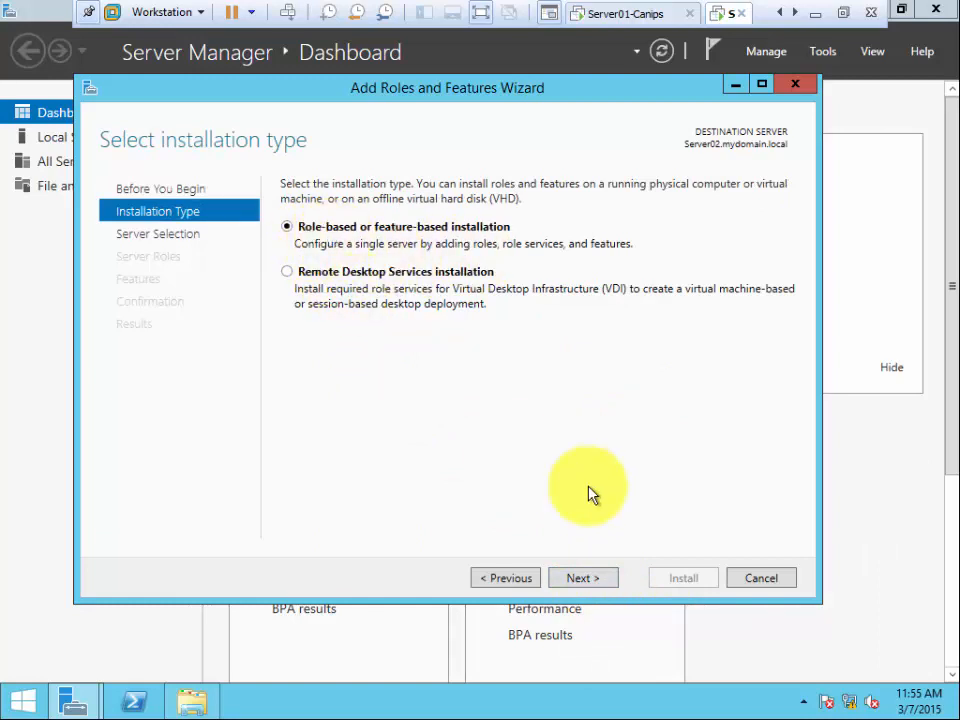
{"action": "left_click", "coordinate": [583, 580]}
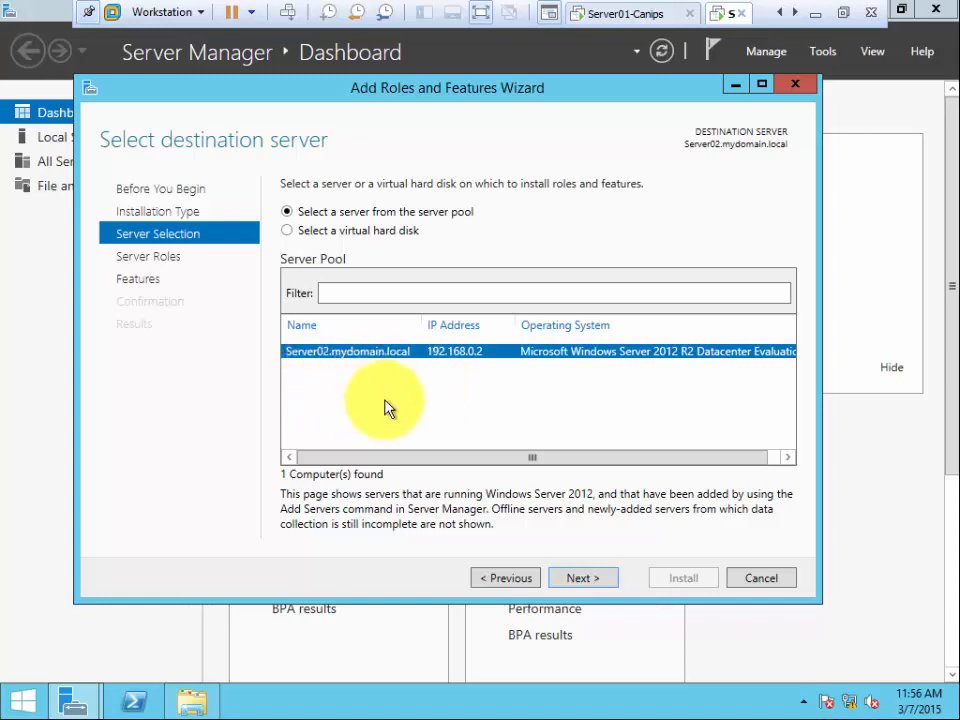
{"action": "left_click", "coordinate": [583, 582]}
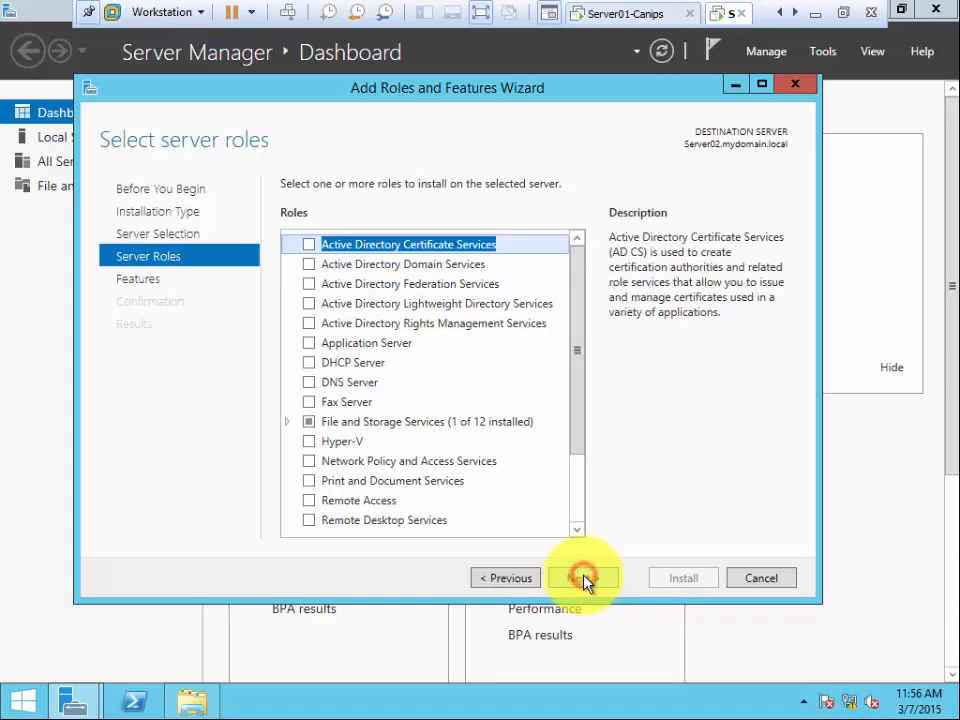
- Check Active Directory Domain Services, add its management tools, and advance to Confirmation
{"action": "left_click", "coordinate": [309, 266]}
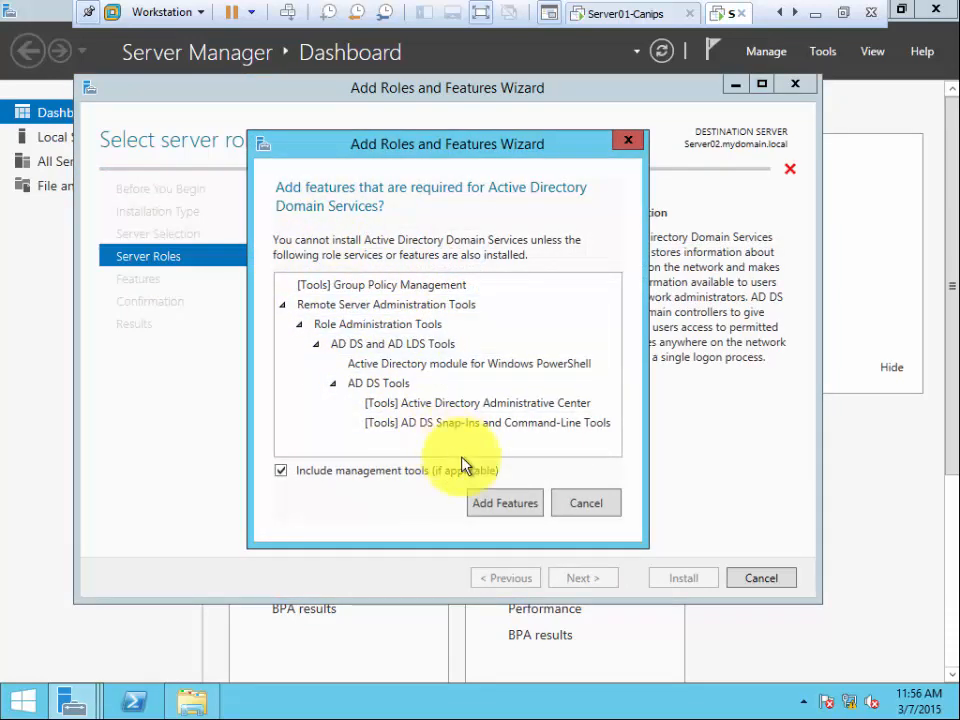
{"action": "left_click", "coordinate": [499, 505]}
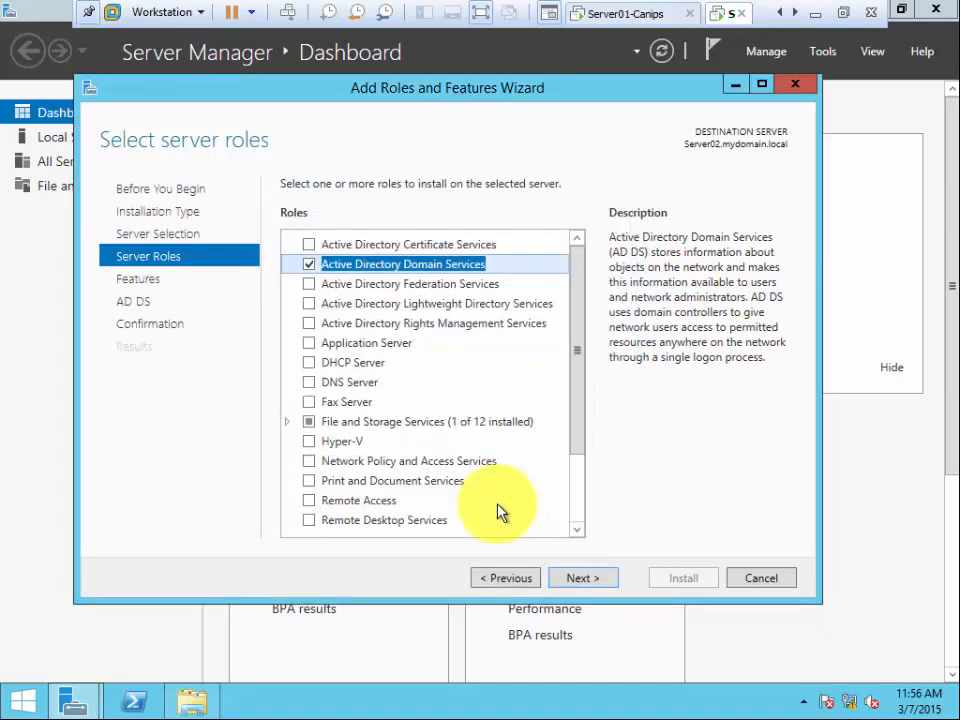
{"action": "left_click", "coordinate": [580, 580]}
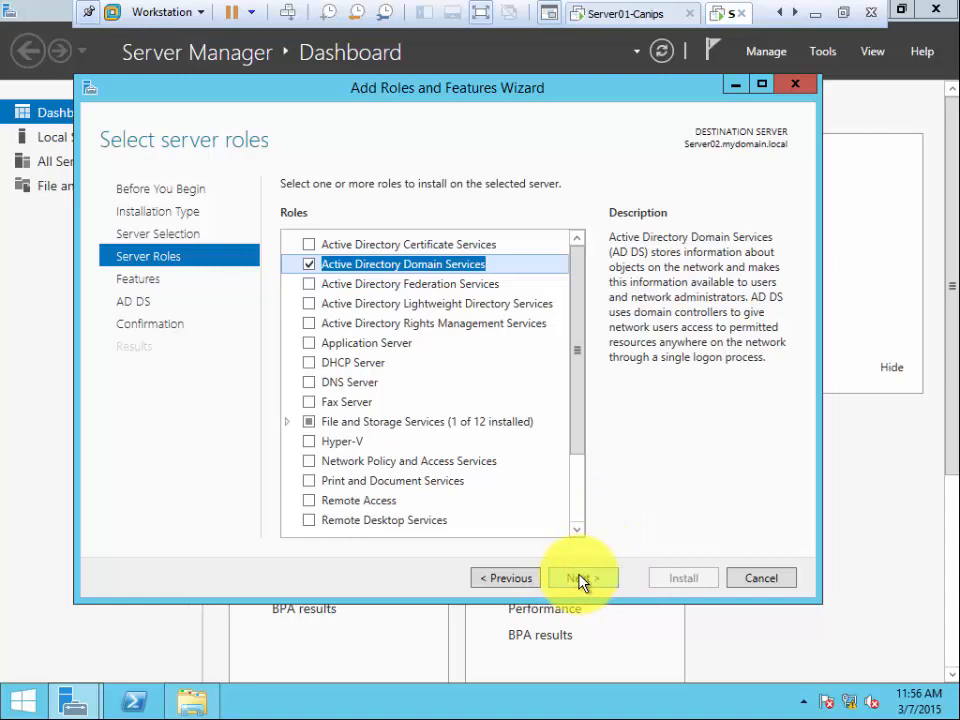
{"action": "left_click", "coordinate": [580, 580]}
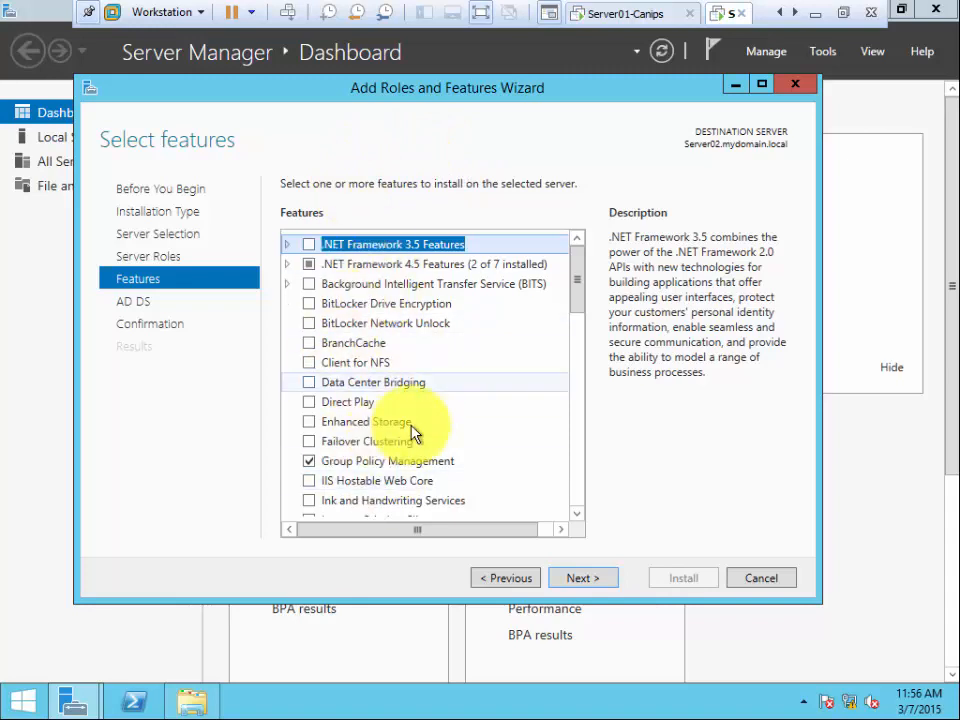
{"action": "left_click", "coordinate": [586, 582]}
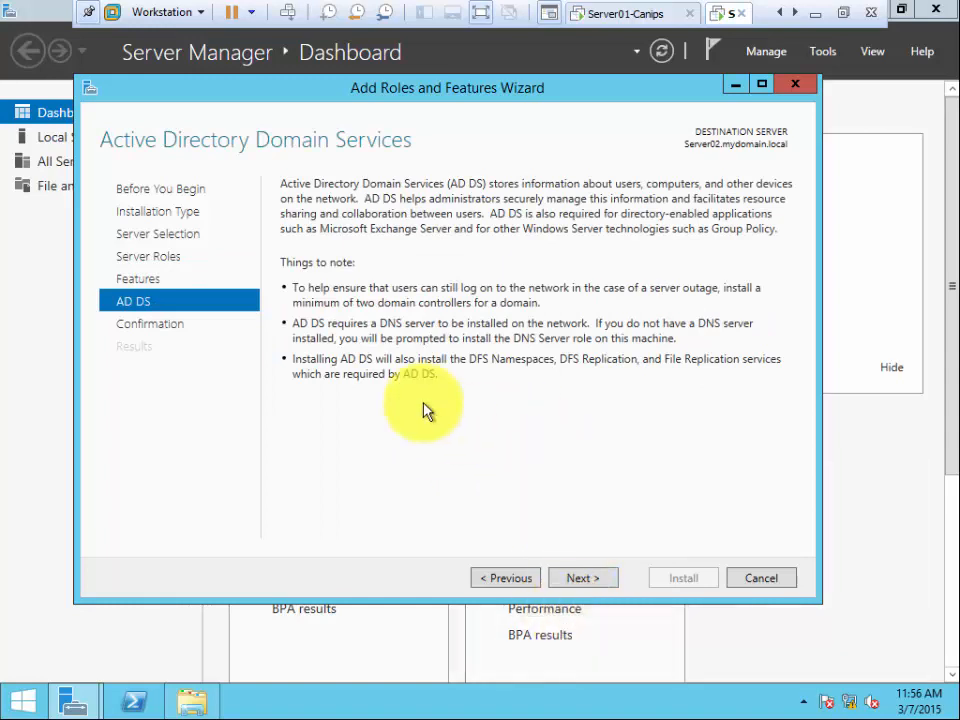
{"action": "left_click", "coordinate": [588, 580]}
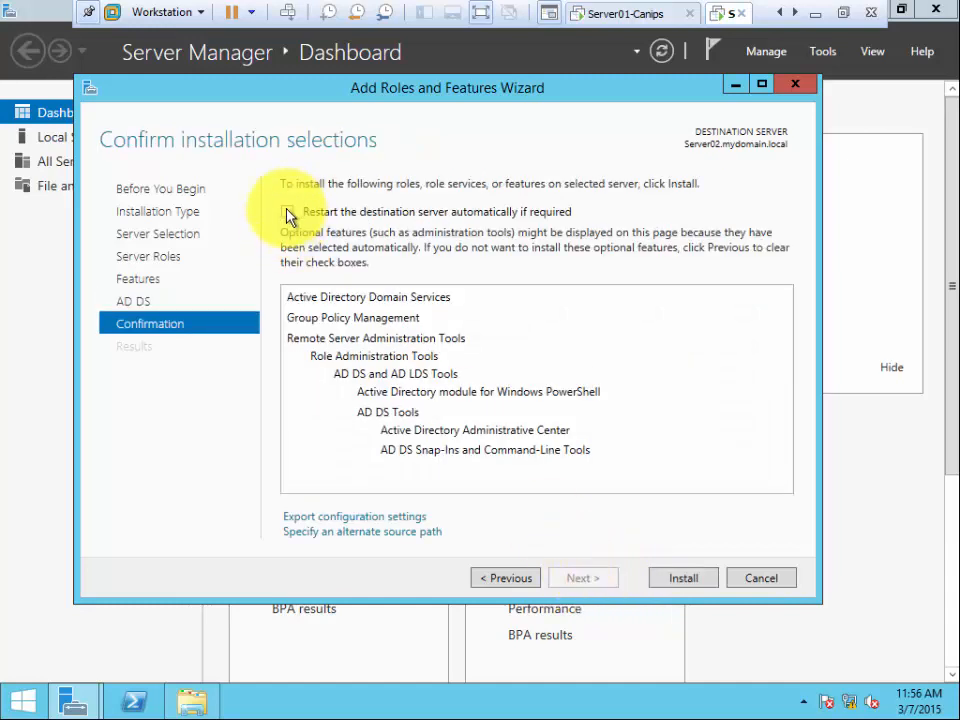
- Enable automatic restart of Server02 if required and start the installation
{"action": "left_click", "coordinate": [287, 212]}
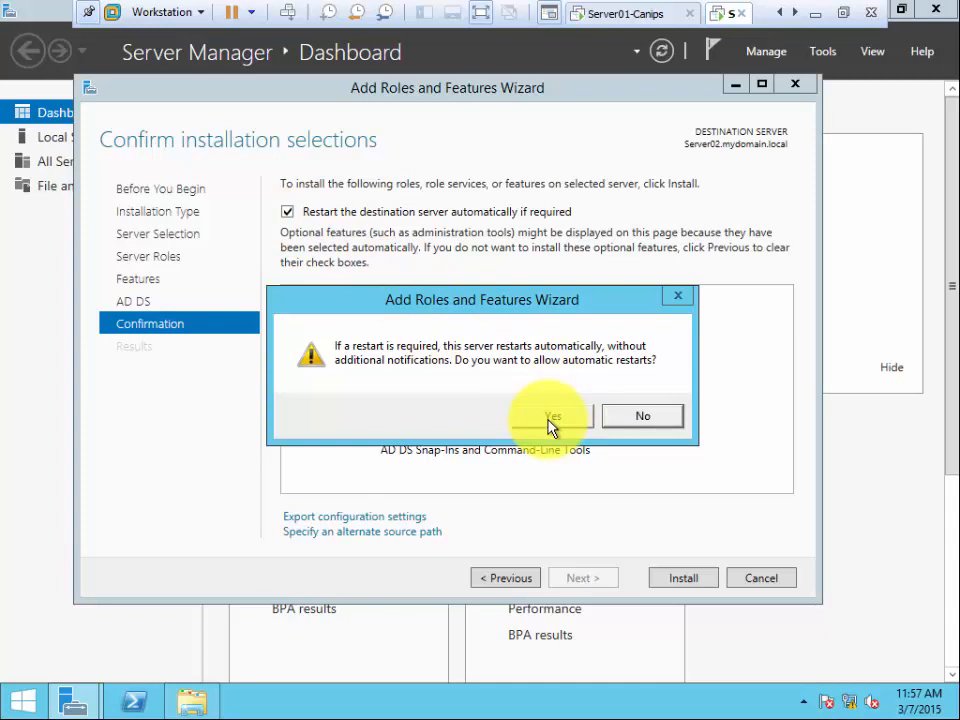
{"action": "left_click", "coordinate": [636, 419]}
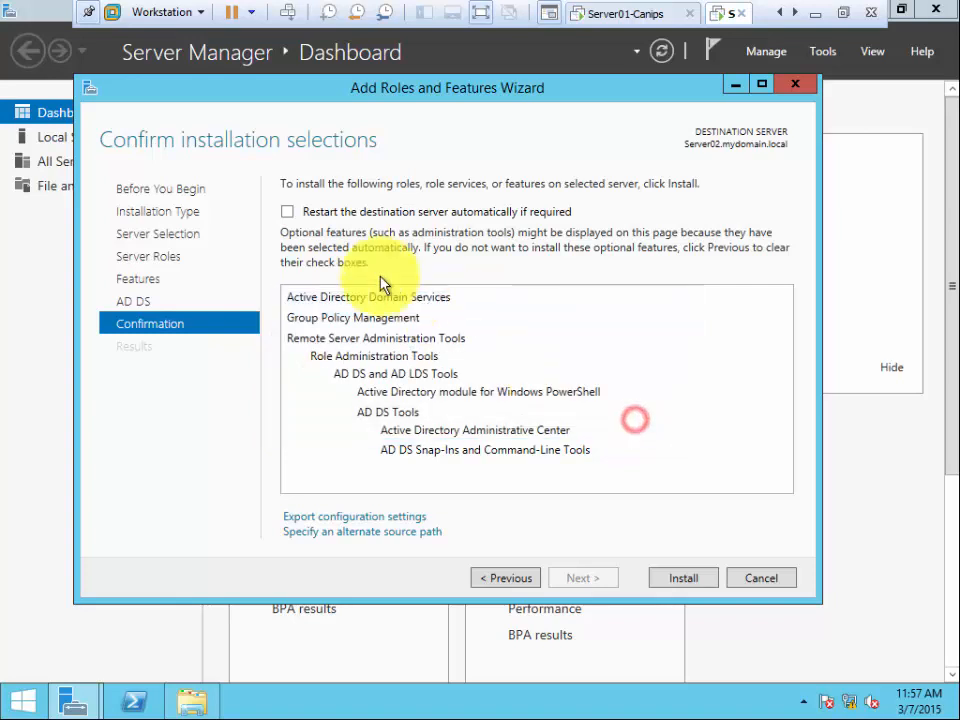
{"action": "left_click", "coordinate": [287, 211]}
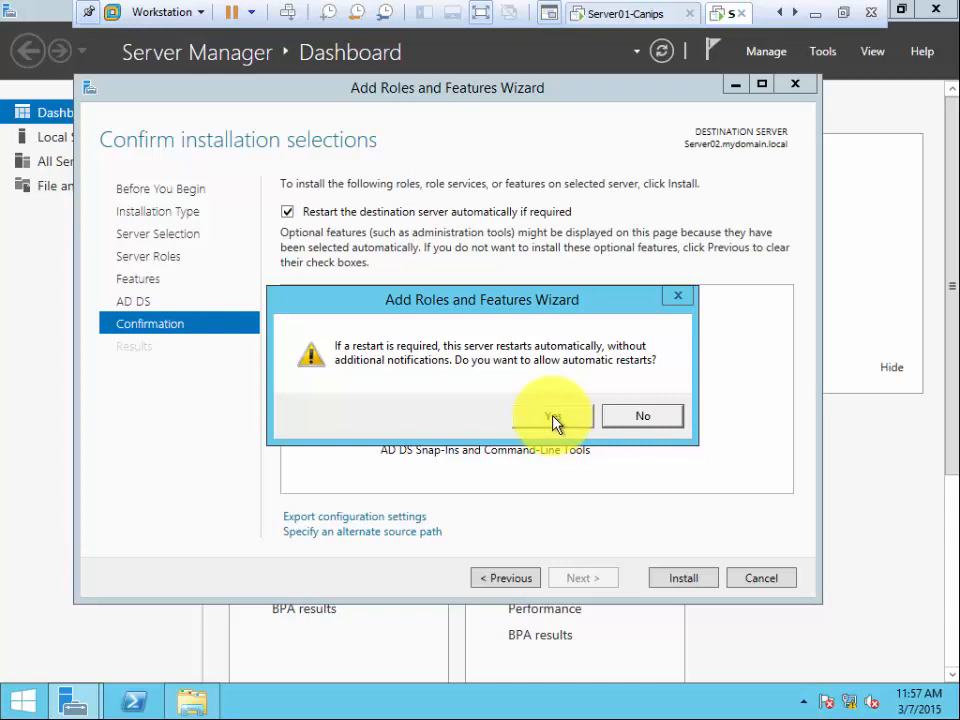
{"action": "left_click", "coordinate": [556, 423]}
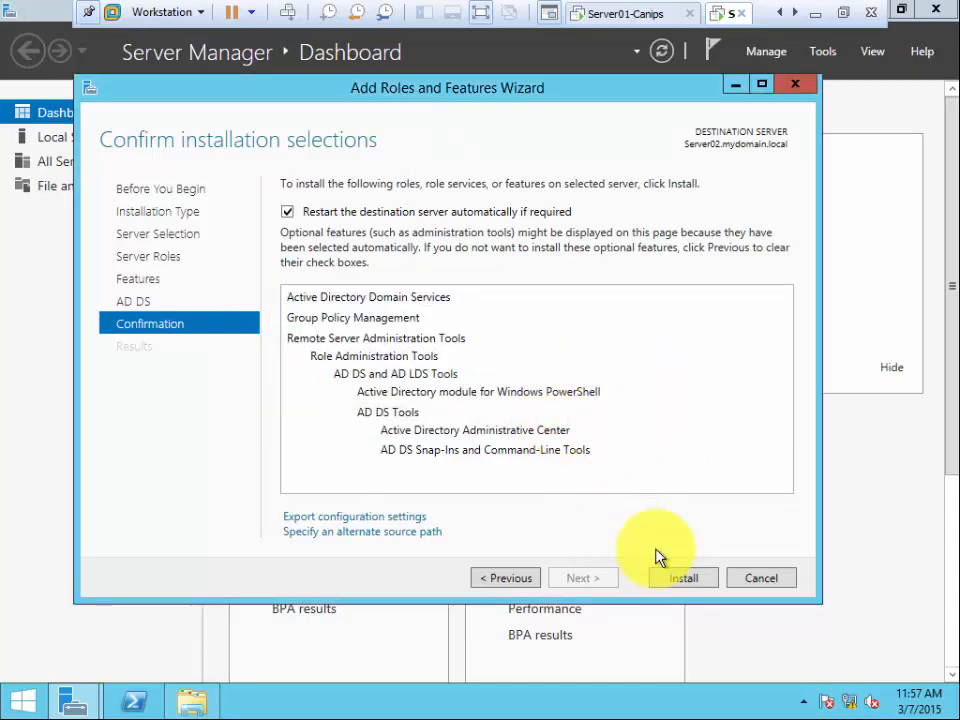
{"action": "left_click", "coordinate": [678, 580]}
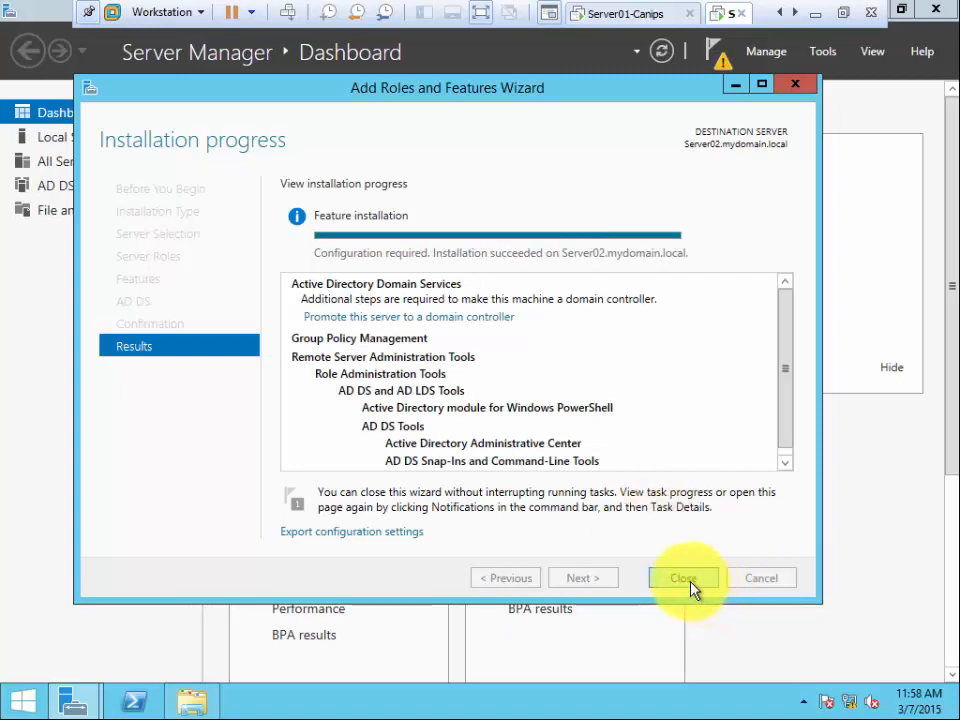
- Close the finished wizard to return to the Dashboard showing the new AD DS tile
{"action": "left_click", "coordinate": [688, 579]}
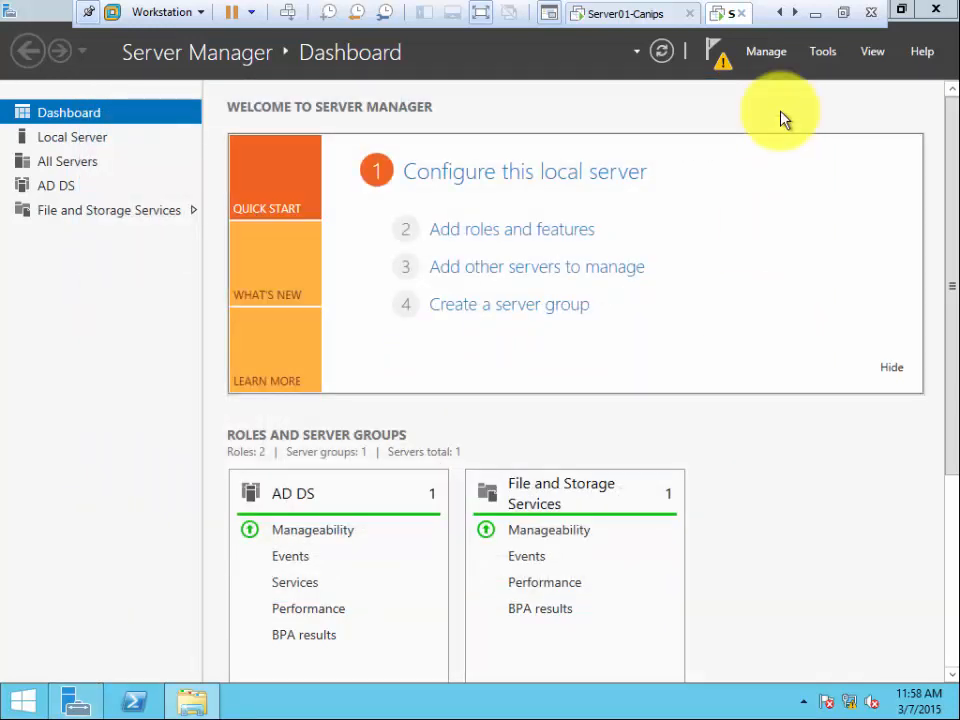
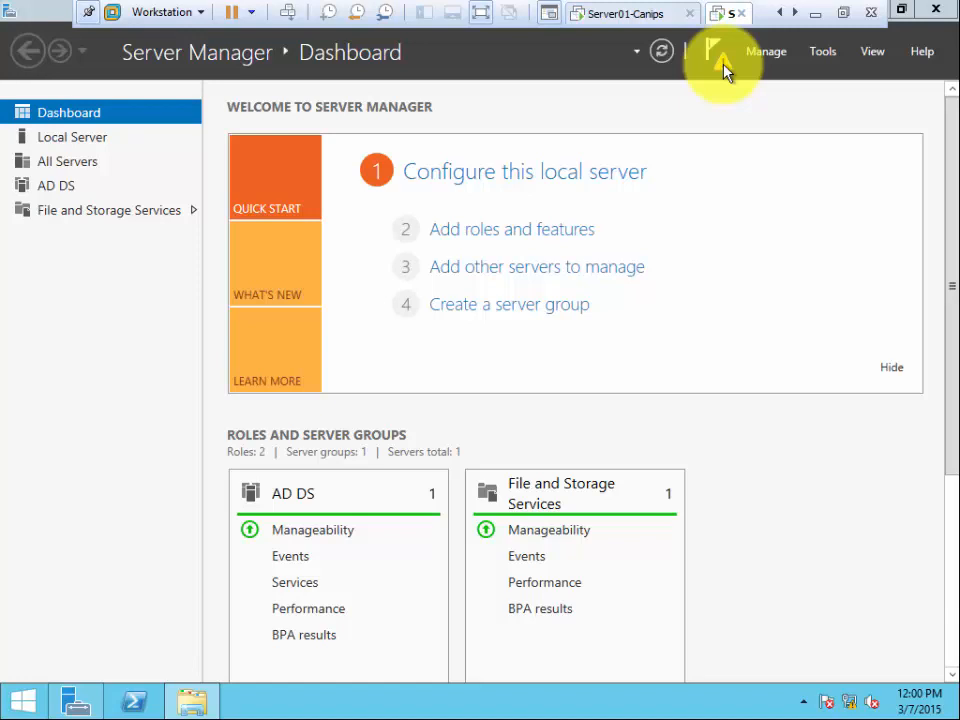
- Open the Server Manager notifications to reveal the post-deployment configuration task for Server02
{"action": "left_click", "coordinate": [722, 66]}
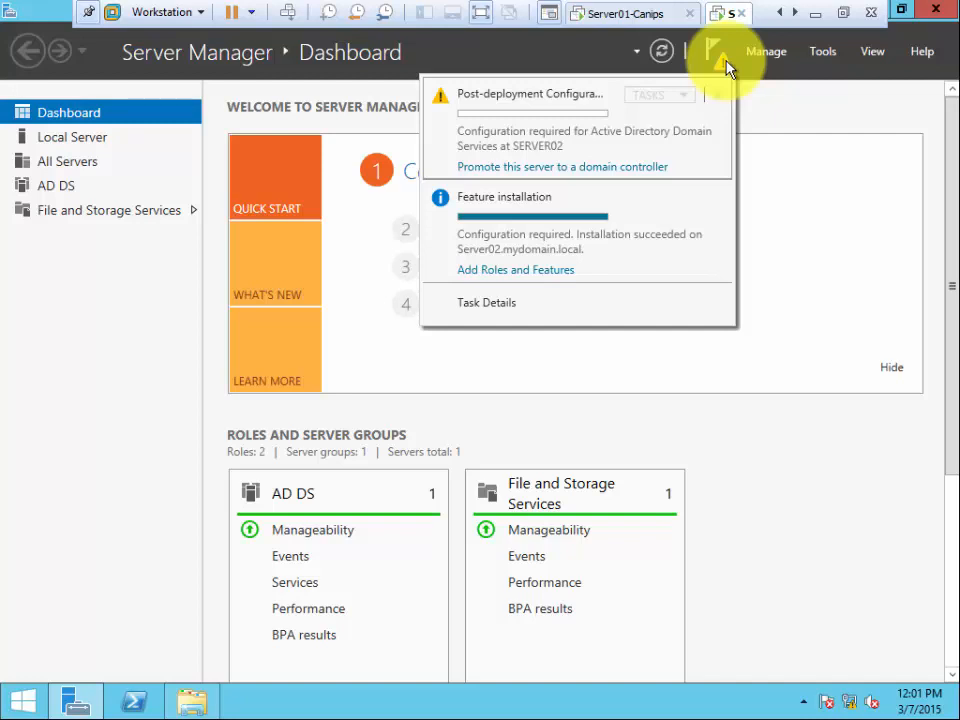
- Launch domain controller promotion, compare the deployment options, and pick adding a controller to an existing domain
{"action": "left_click", "coordinate": [555, 170]}
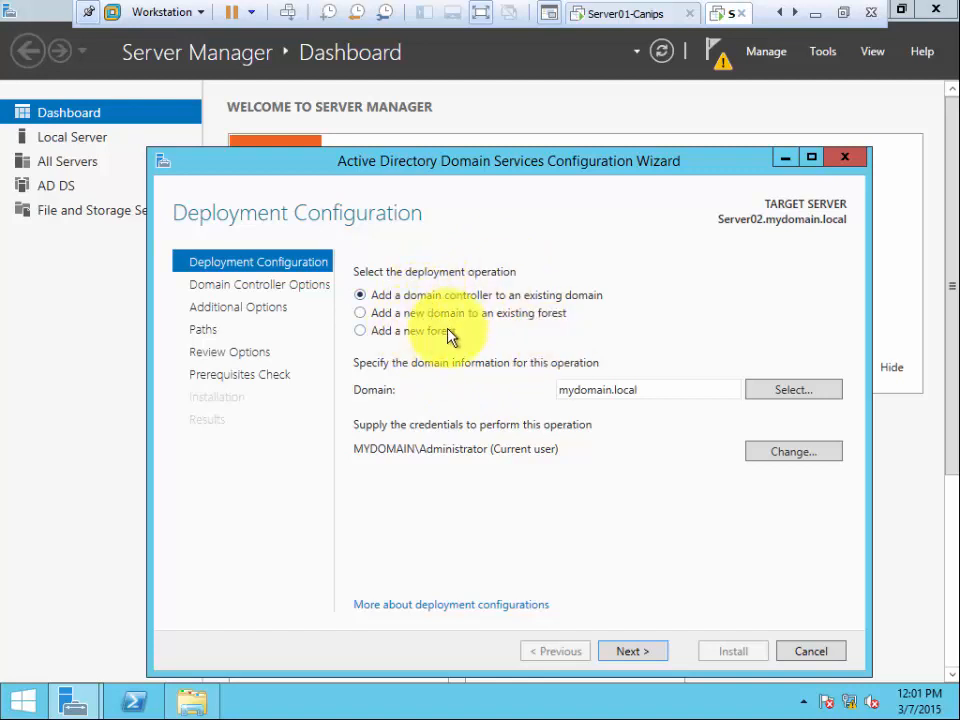
{"action": "left_click", "coordinate": [403, 333]}
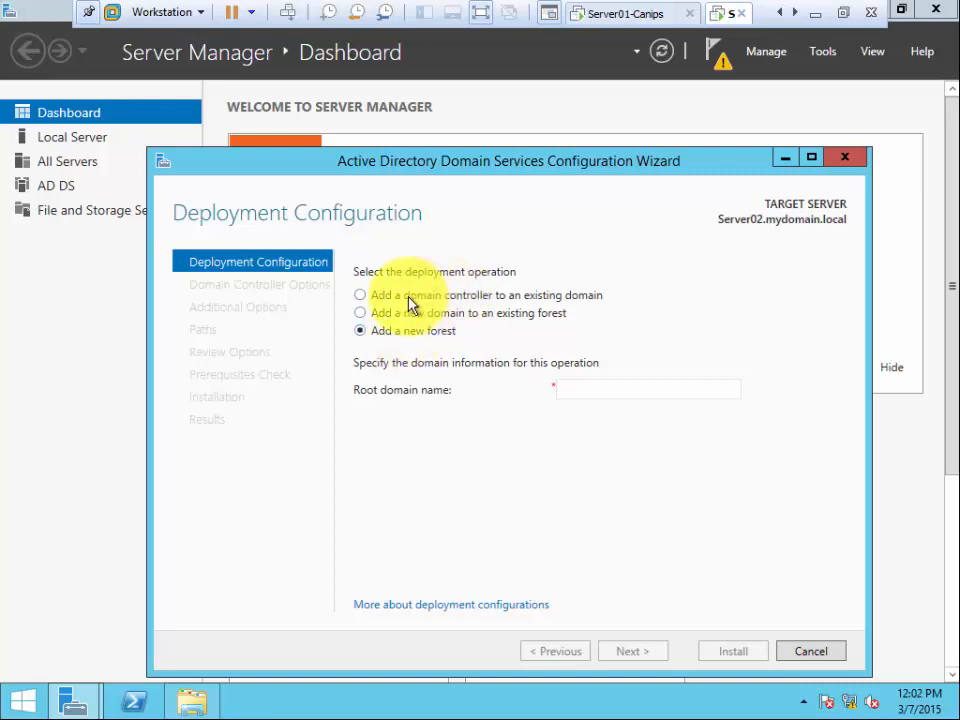
{"action": "left_click", "coordinate": [406, 297]}
{"action": "left_click", "coordinate": [394, 315]}
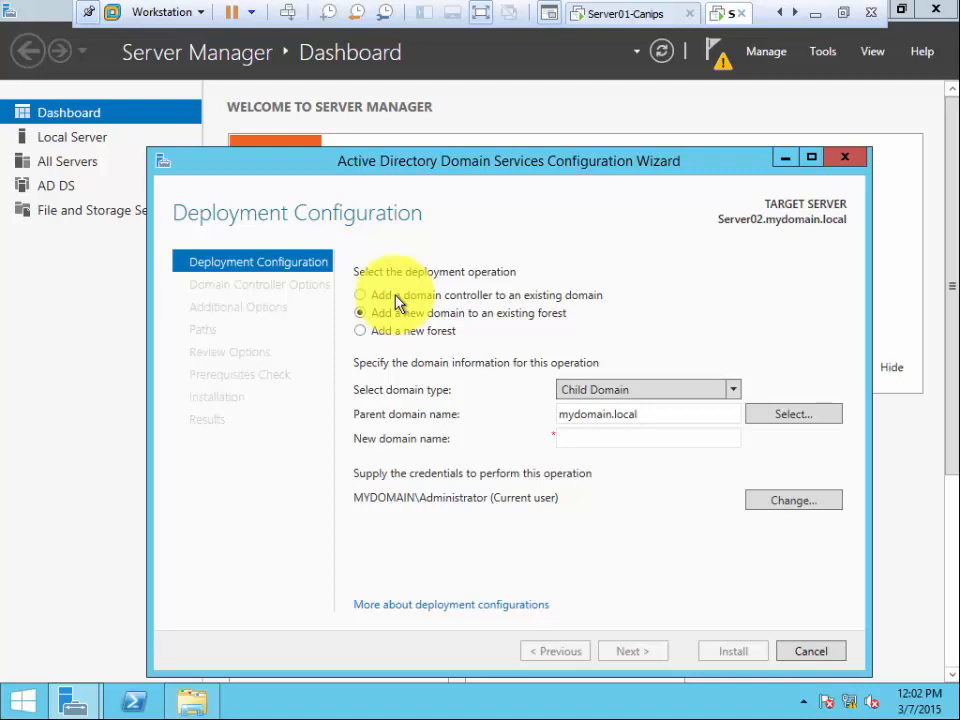
{"action": "left_click", "coordinate": [396, 297]}
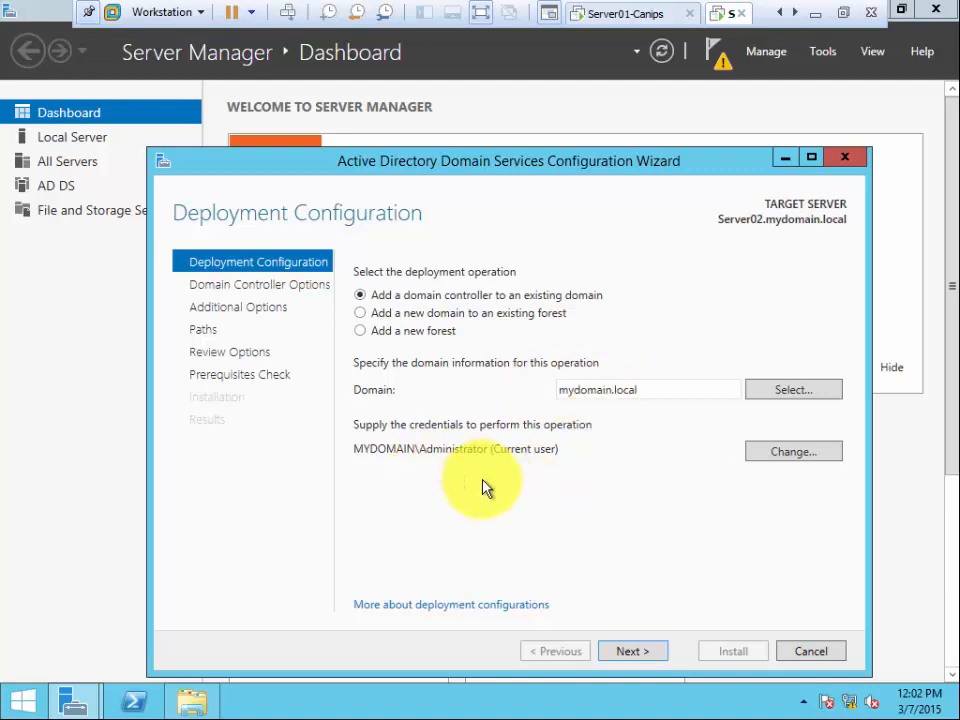
- Set up a new Child Domain named Toronto in the existing mydomain.local forest
{"action": "left_click", "coordinate": [391, 315]}
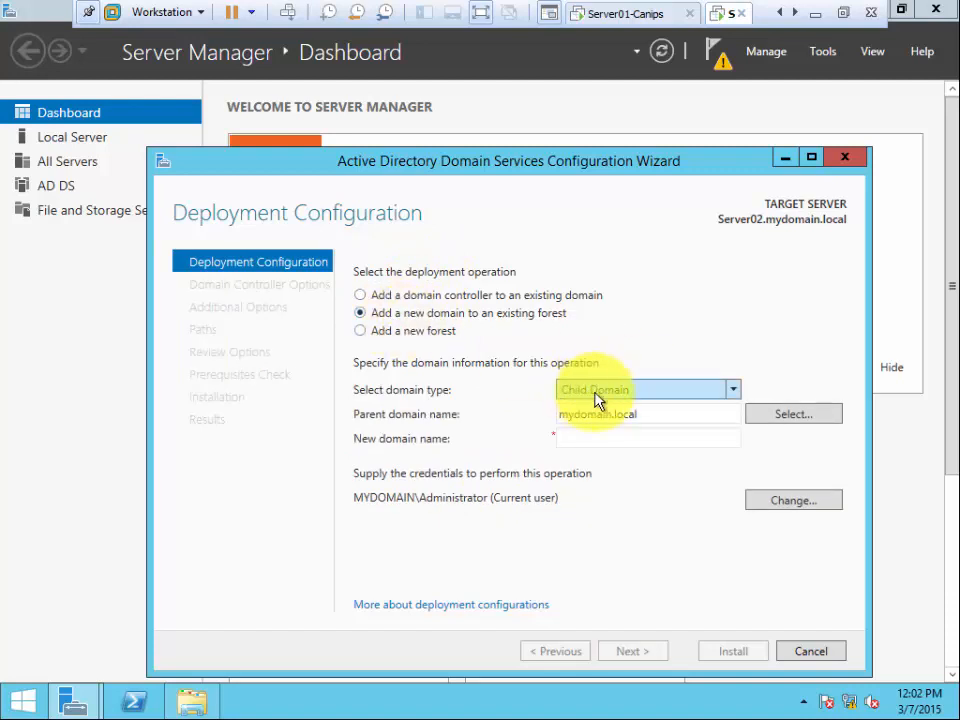
{"action": "left_click", "coordinate": [737, 392]}
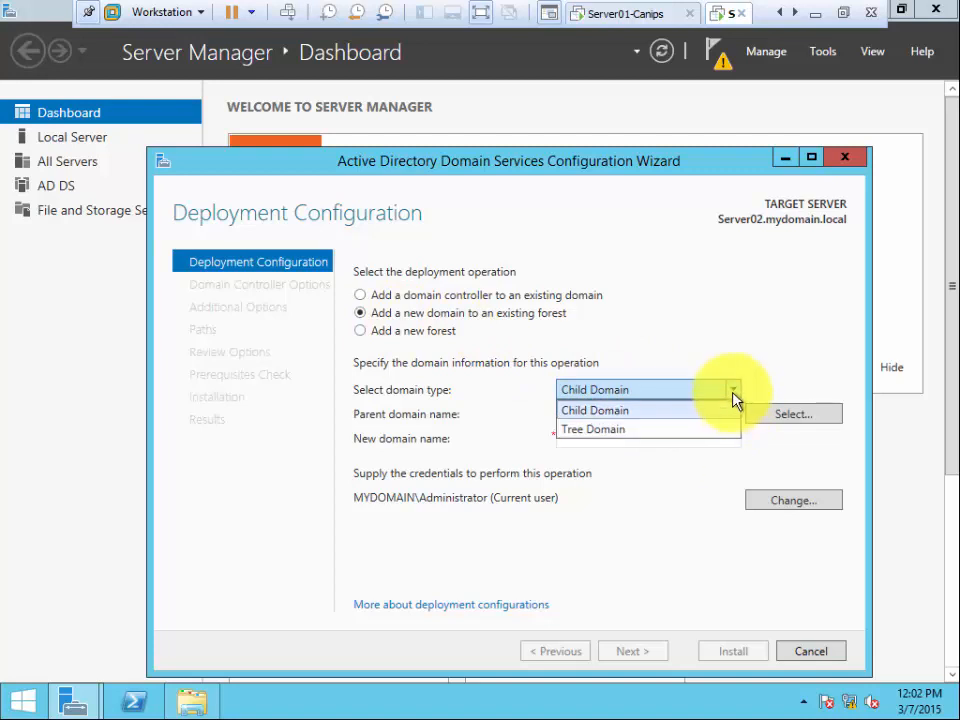
{"action": "left_click", "coordinate": [733, 392]}
{"action": "left_click", "coordinate": [599, 438]}
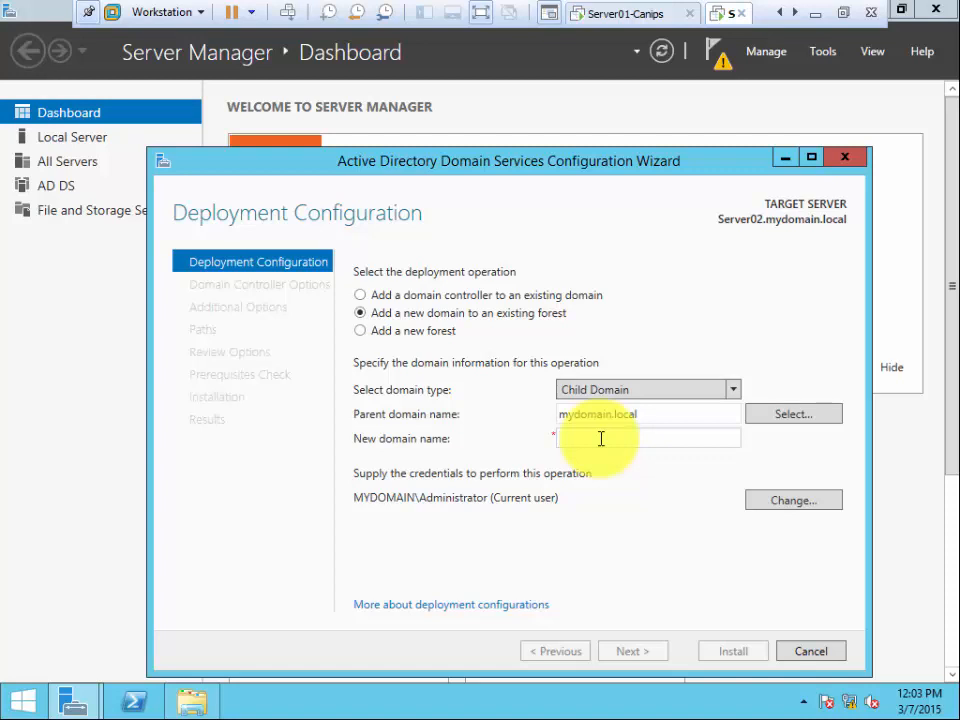
{"action": "type", "text": "T"}
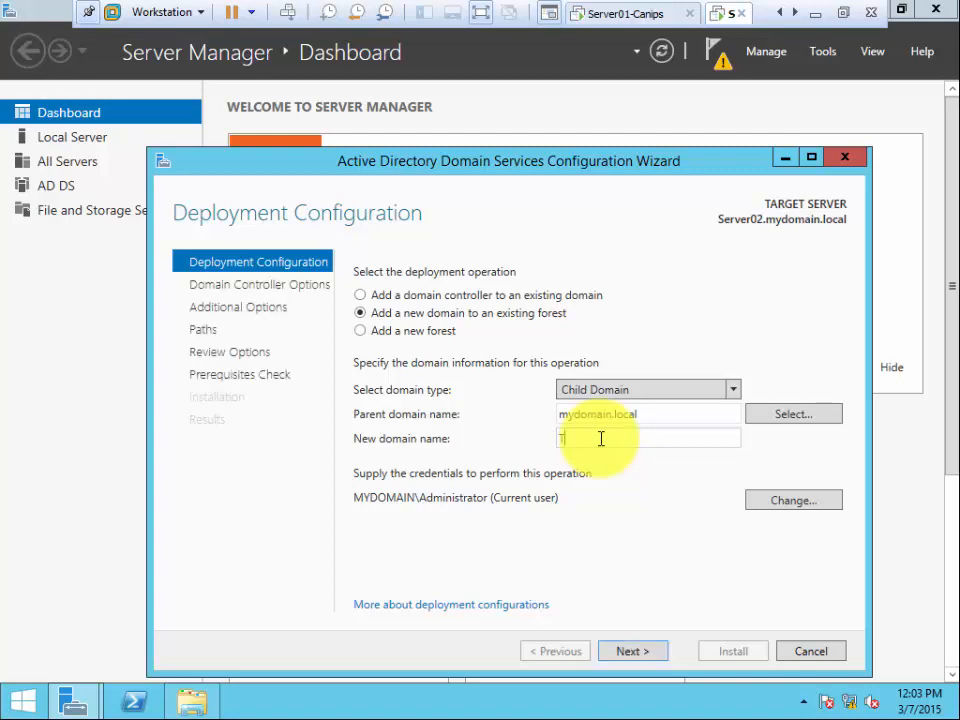
{"action": "type", "text": "oronto"}
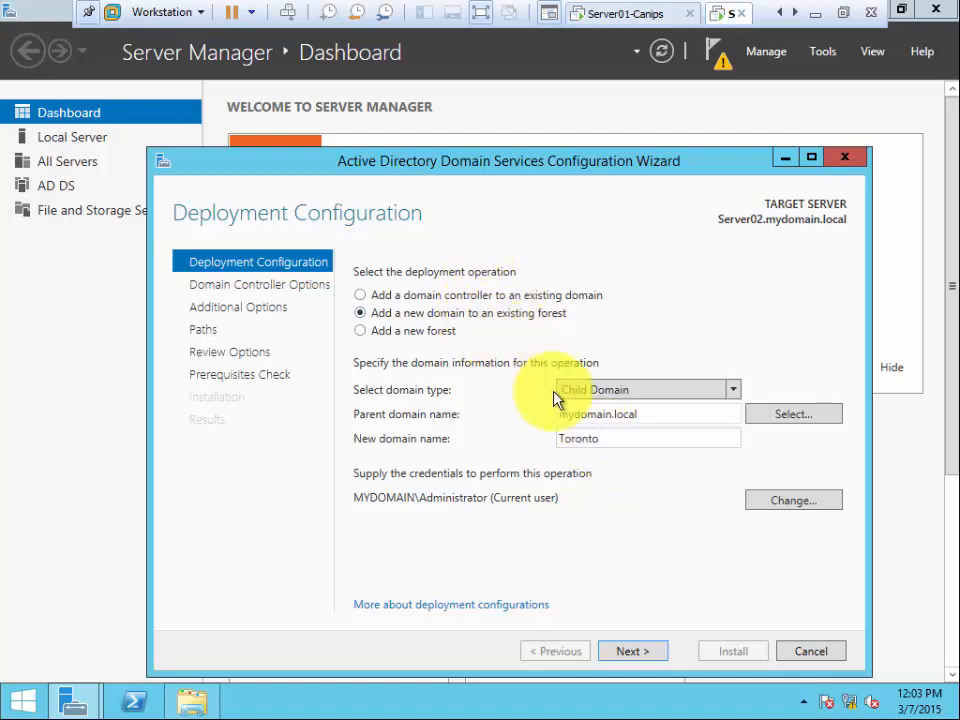
- Draft a Tree Domain named cars.toyota, then revert to adding a controller to the existing domain
{"action": "left_click", "coordinate": [733, 392]}
{"action": "left_click", "coordinate": [699, 430]}
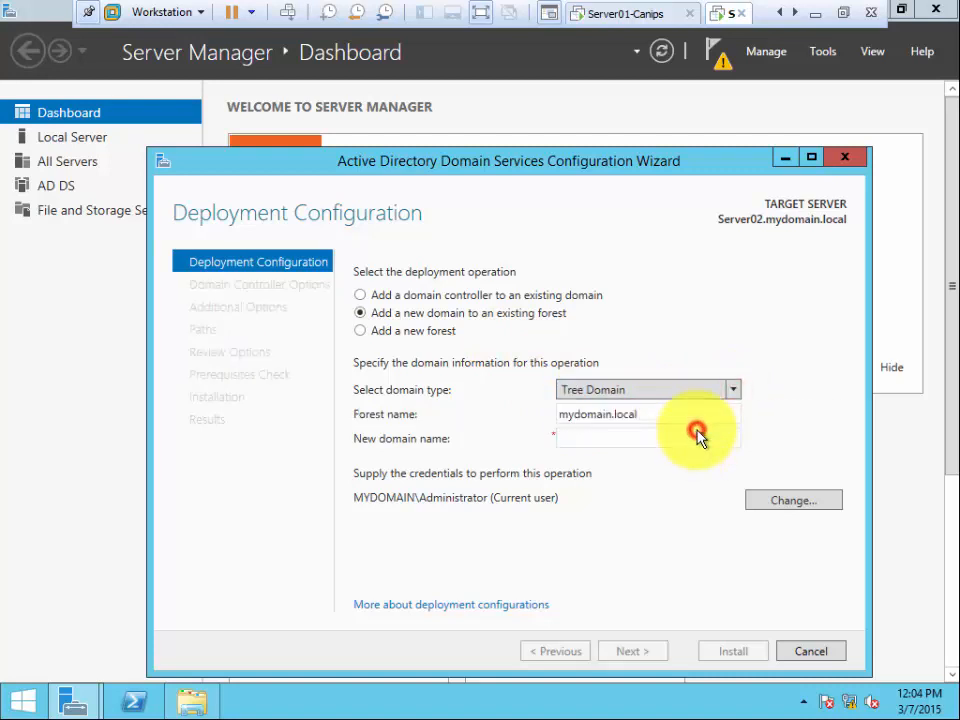
{"action": "left_click", "coordinate": [627, 436]}
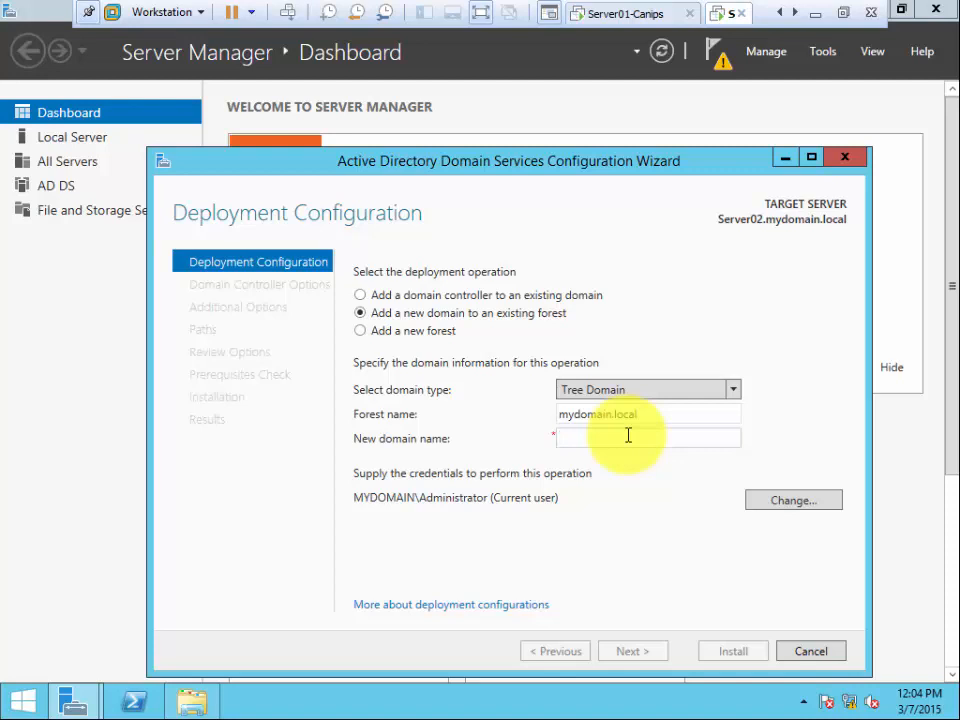
{"action": "type", "text": "cars.toyota"}
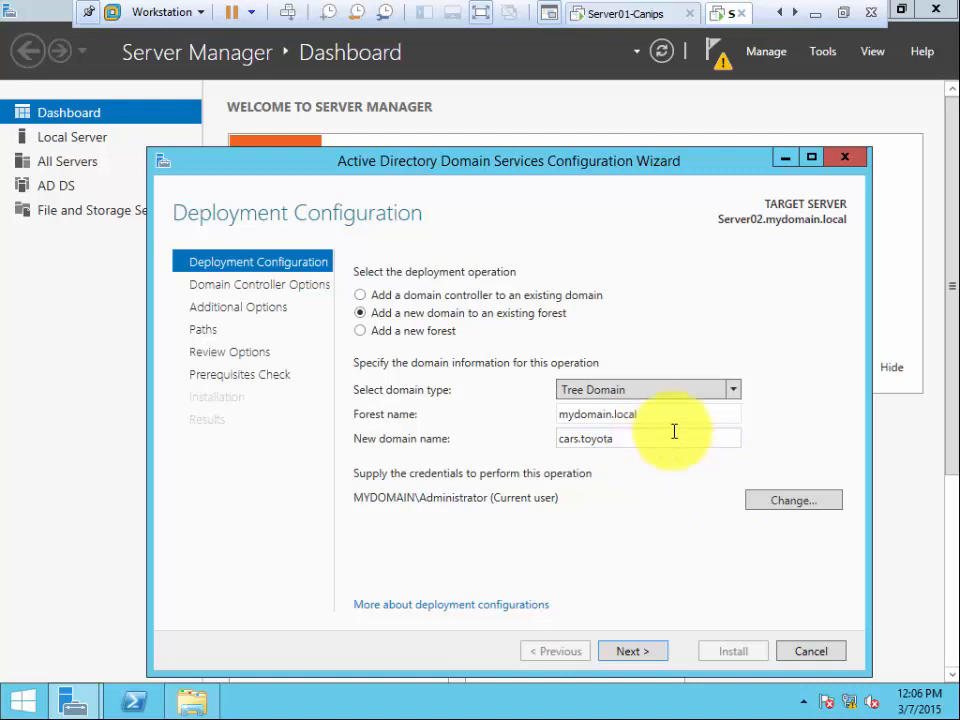
{"action": "left_click", "coordinate": [446, 298]}
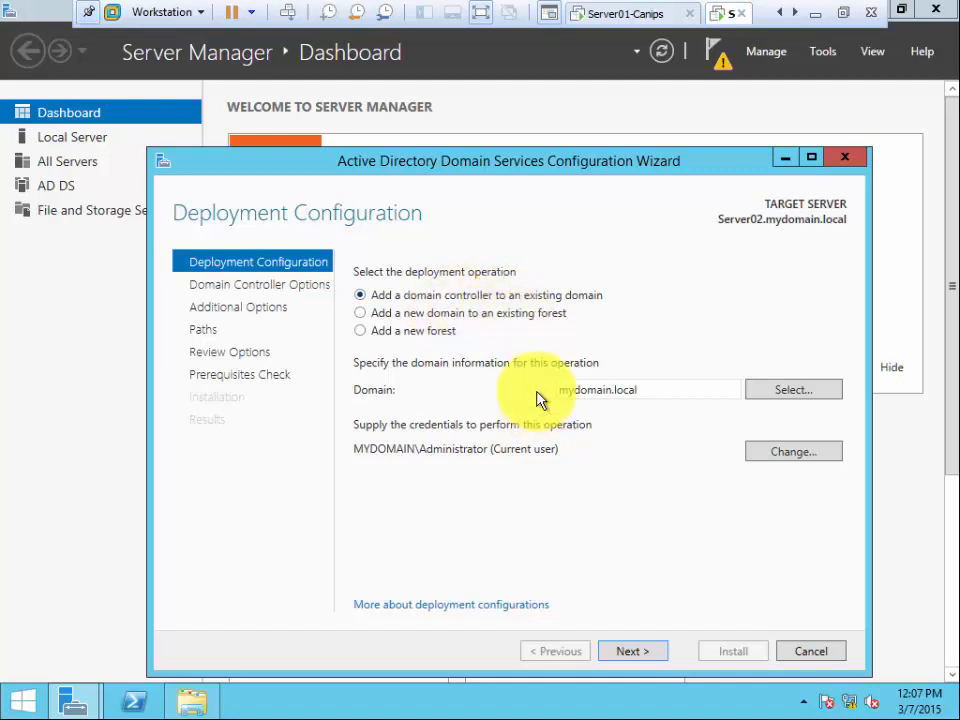
- Confirm adding a controller to mydomain.local and advance to Domain Controller Options
{"action": "left_click", "coordinate": [648, 653]}
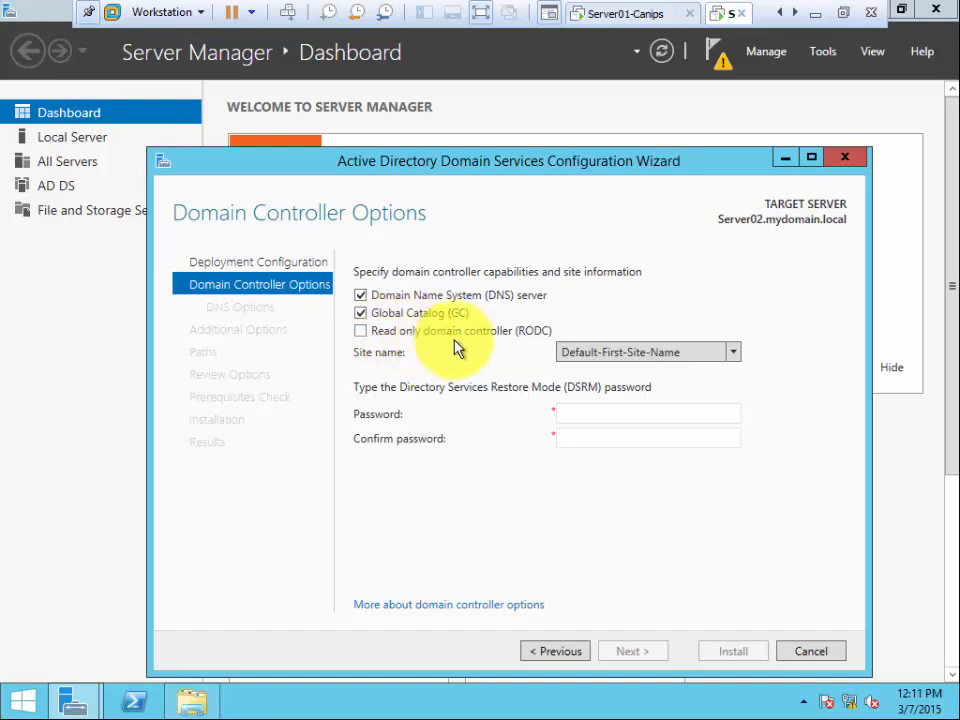
- Keep DNS server and Global Catalog enabled, RODC off, and place the cursor in the DSRM Password field
{"action": "left_click", "coordinate": [607, 415]}
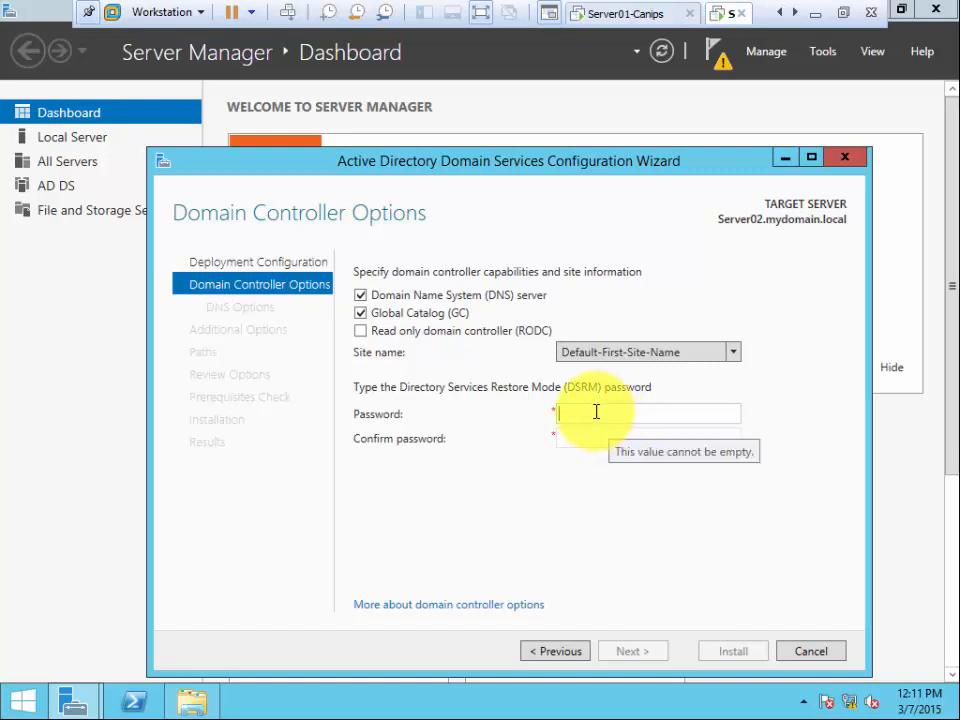
- Enter the Directory Services Restore Mode password and repeat it in Confirm password
{"action": "type", "text": "P@ssw0rd"}
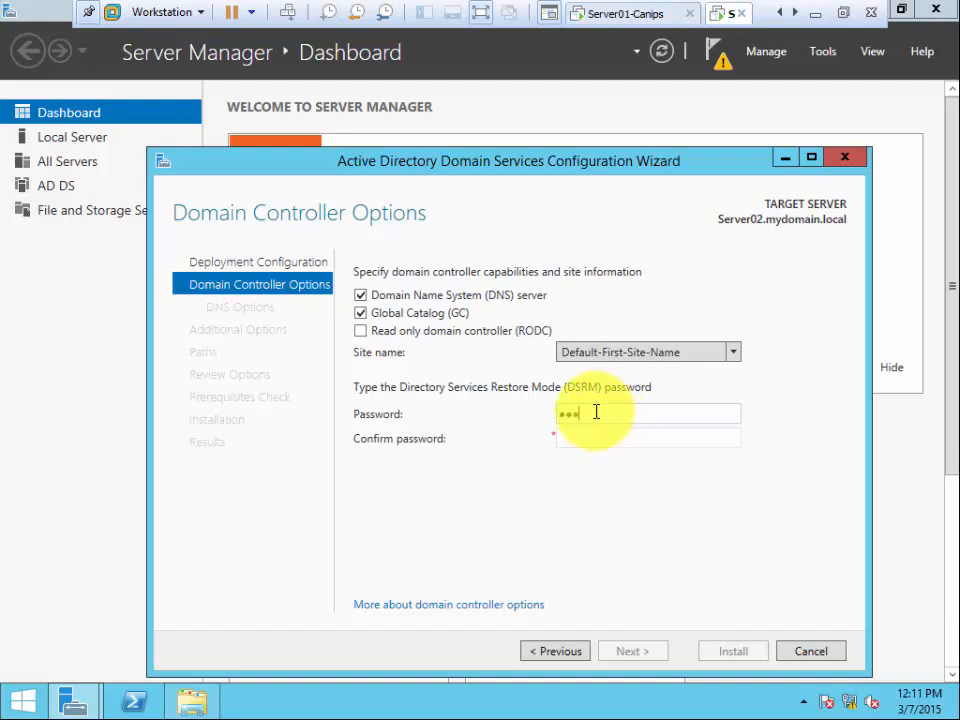
{"action": "key", "text": "Tab"}
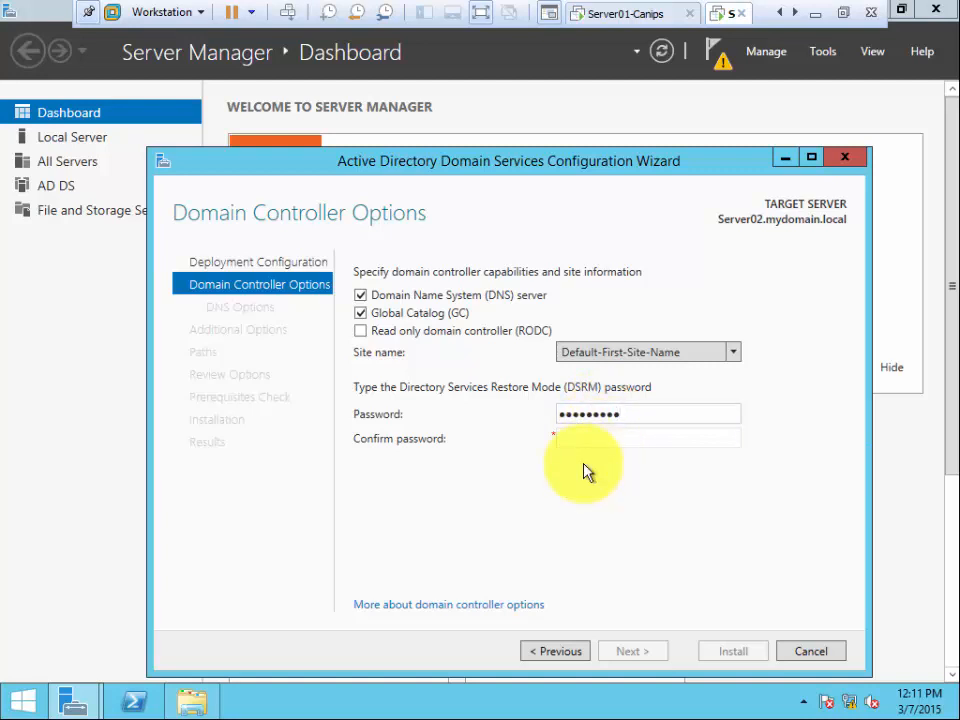
{"action": "type", "text": "P@ssw0"}
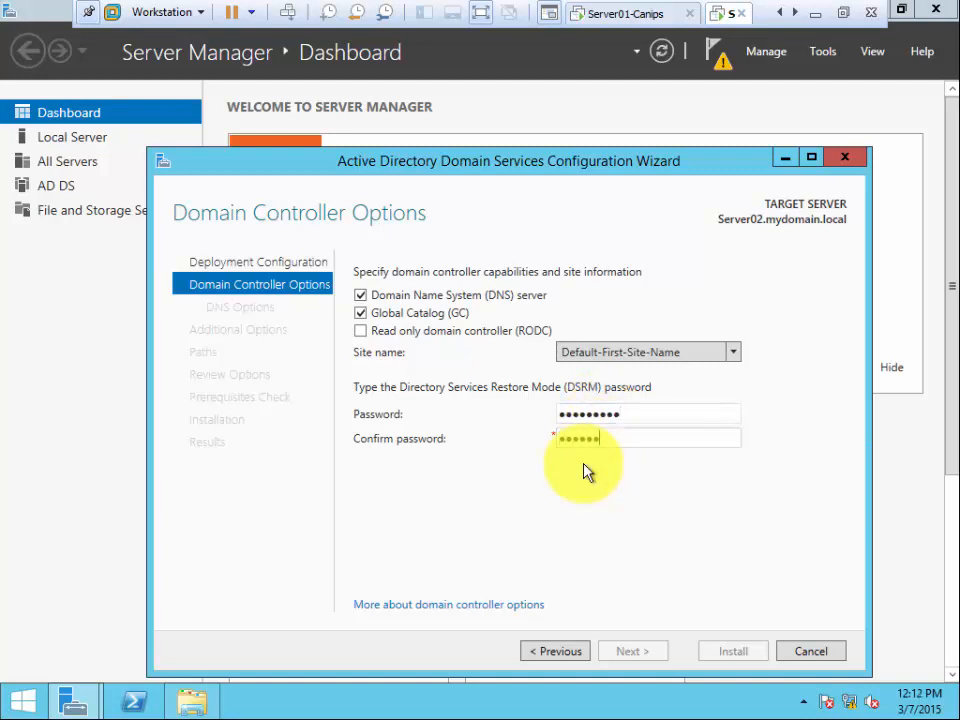
{"action": "type", "text": "rd"}
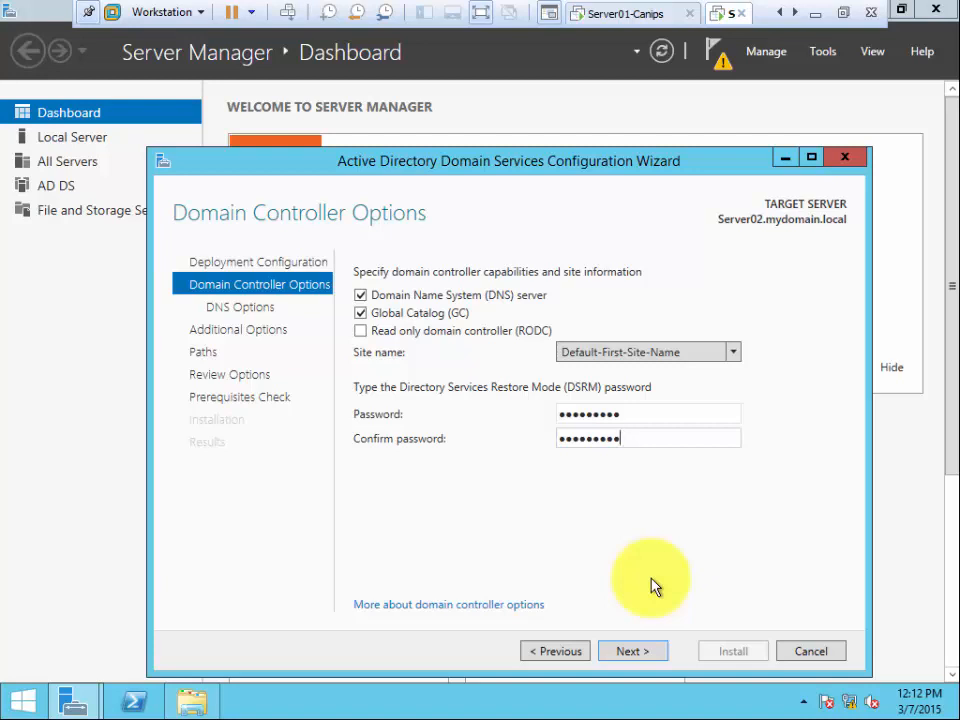
- Accept the Domain Controller Options and the DNS Options page despite the delegation warning
{"action": "left_click", "coordinate": [641, 652]}
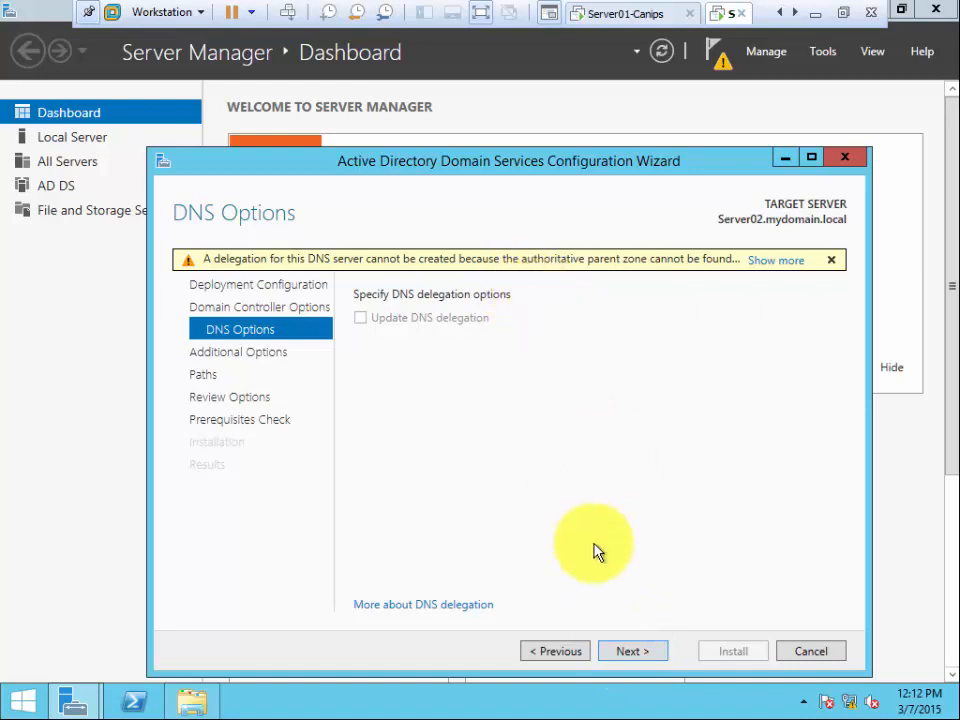
{"action": "left_click", "coordinate": [620, 653]}
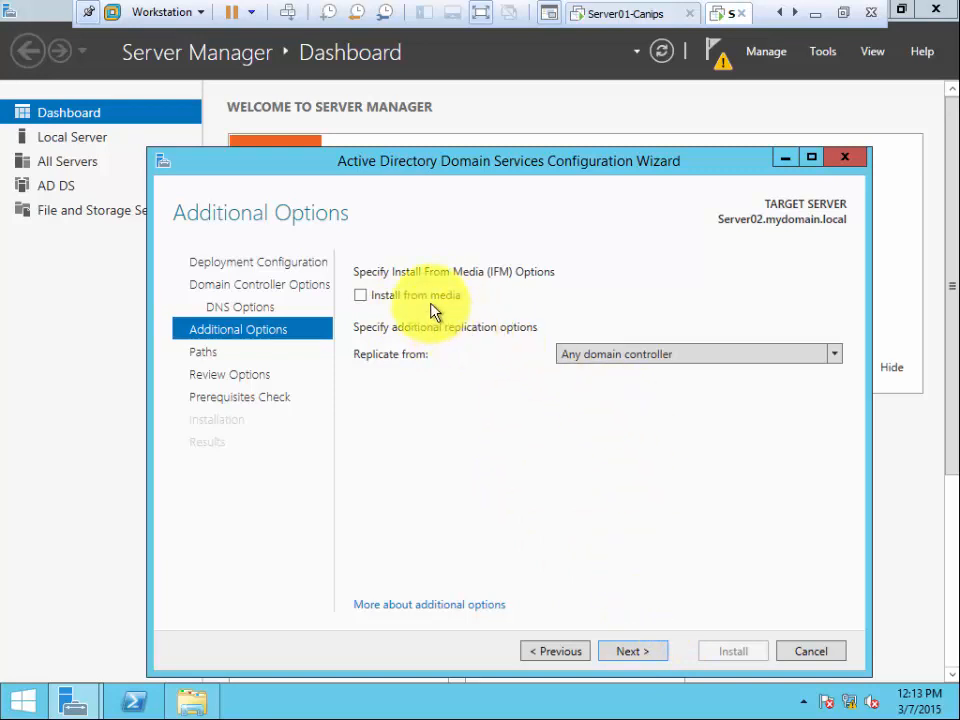
- Set replication source to Server01.mydomain.local and enable Install from media
{"action": "left_click", "coordinate": [580, 356]}
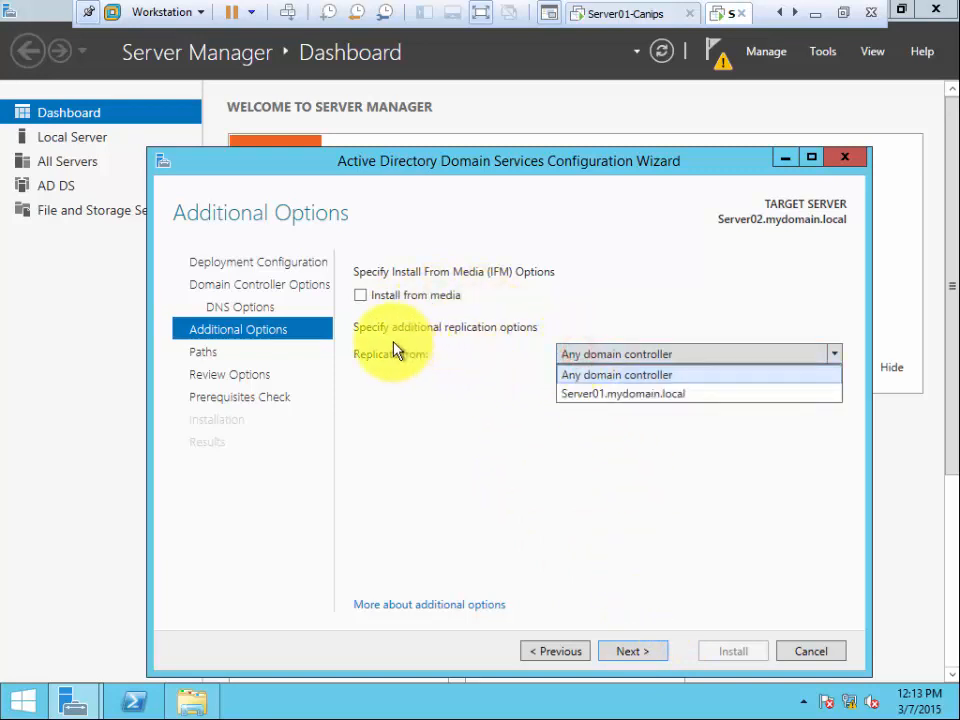
{"action": "left_click", "coordinate": [604, 396]}
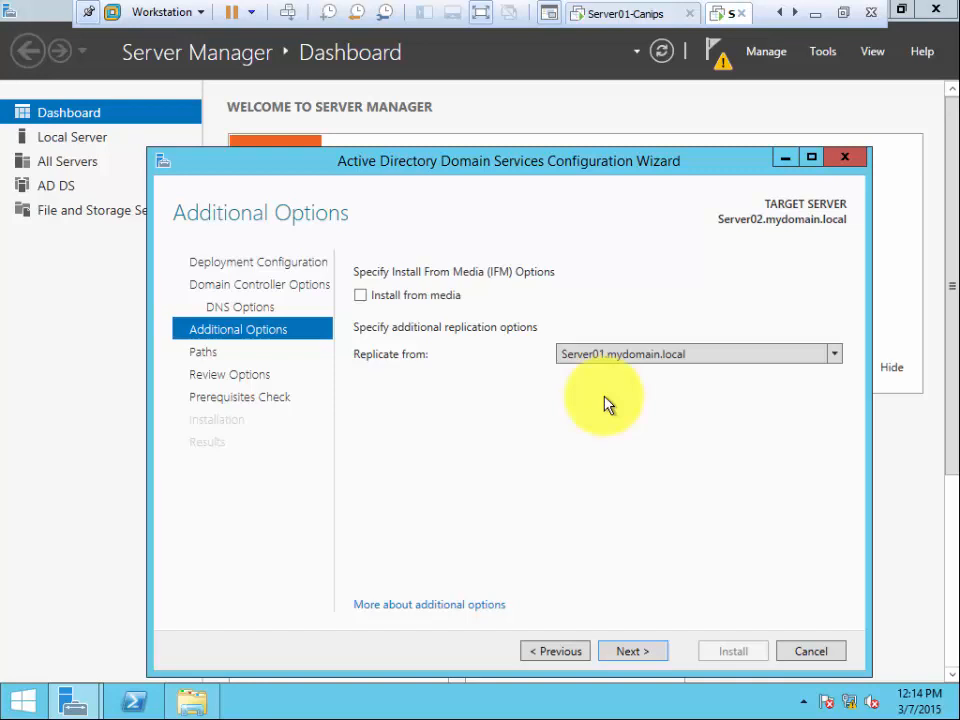
{"action": "left_click", "coordinate": [360, 295]}
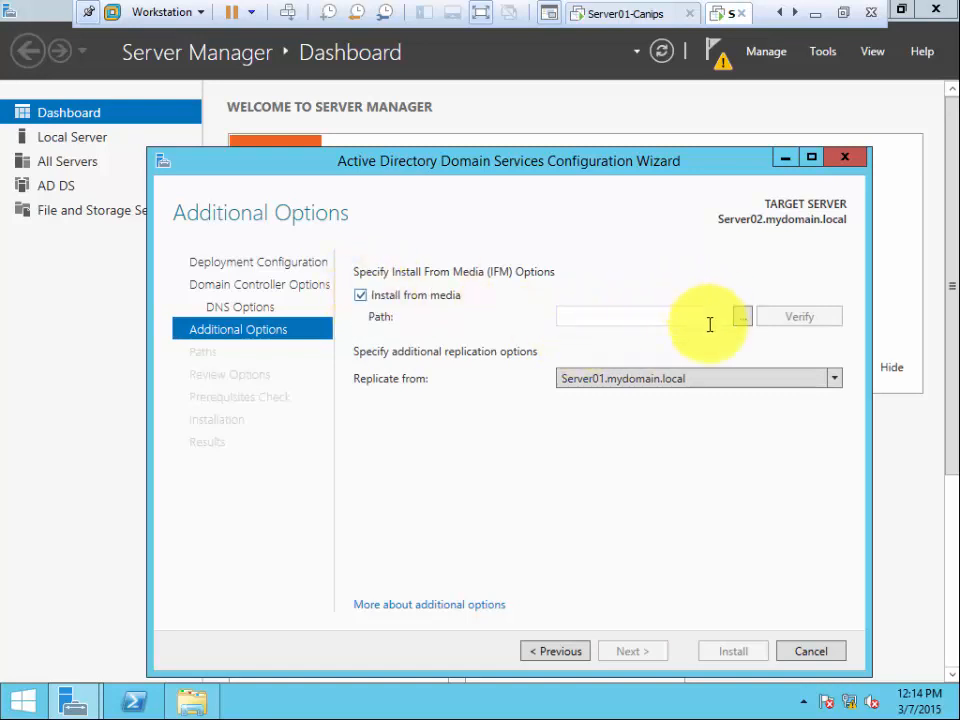
- Cancel the media folder browse, turn Install from media back off, and proceed to Paths
{"action": "left_click", "coordinate": [743, 318]}
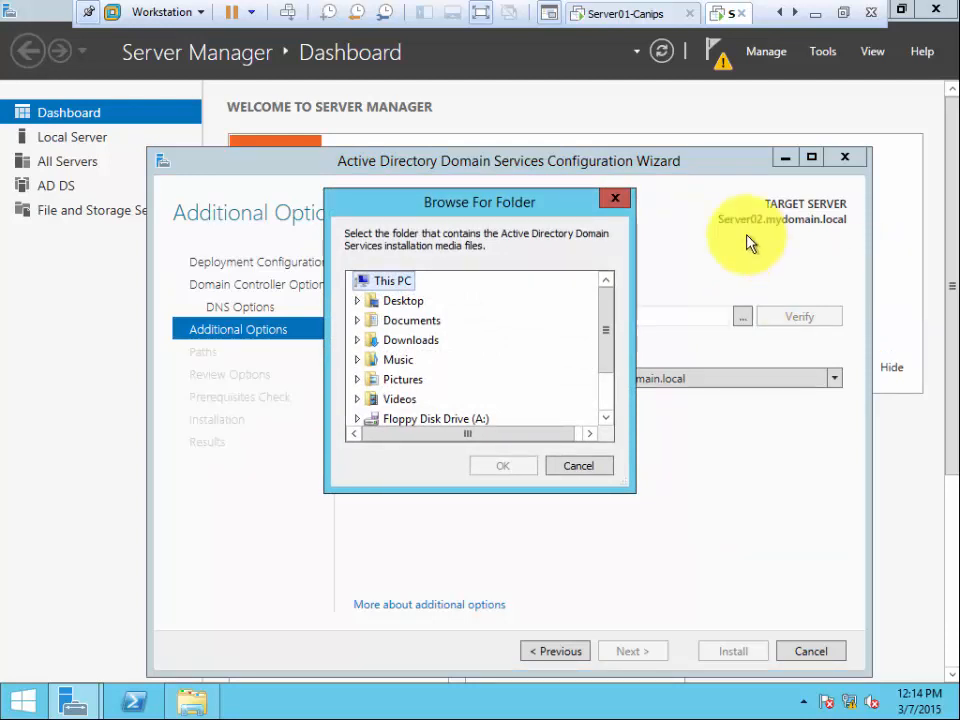
{"action": "left_click", "coordinate": [594, 467]}
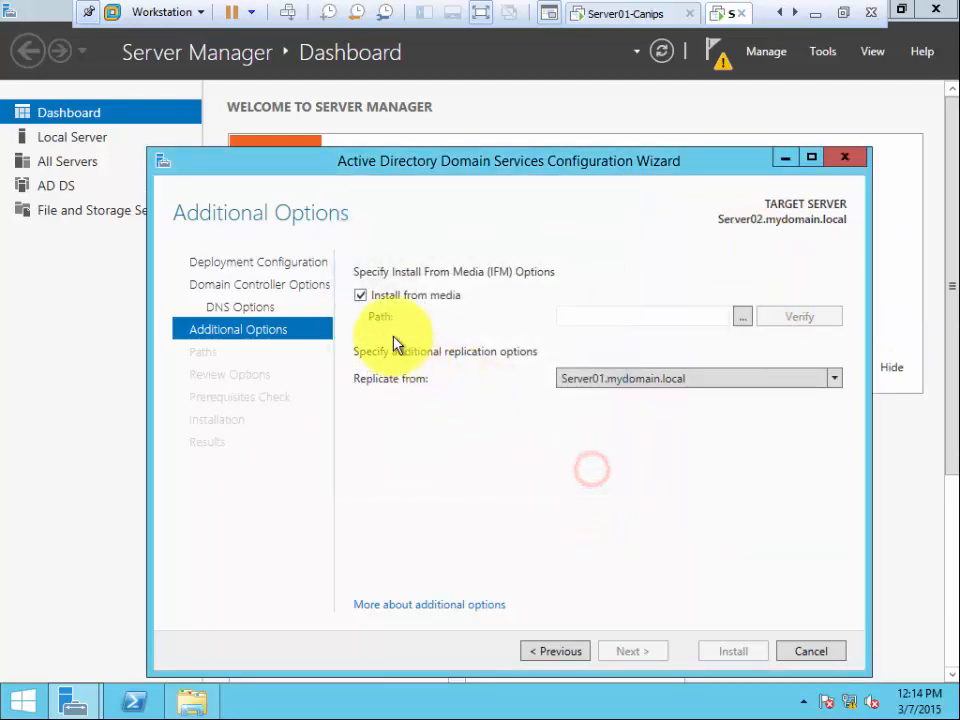
{"action": "left_click", "coordinate": [361, 296]}
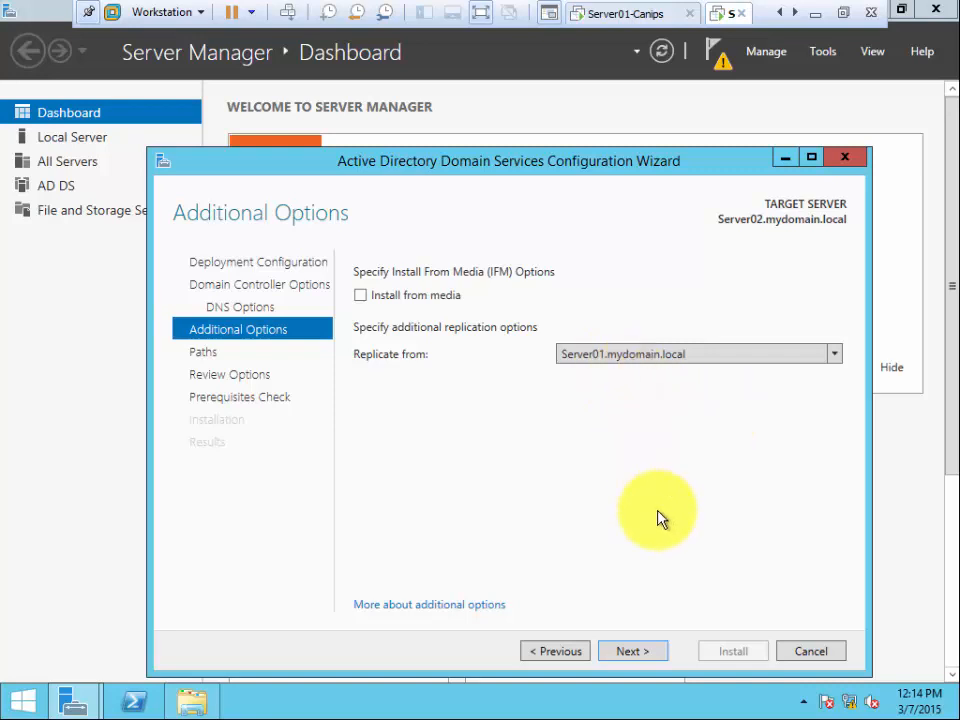
{"action": "left_click", "coordinate": [633, 655]}
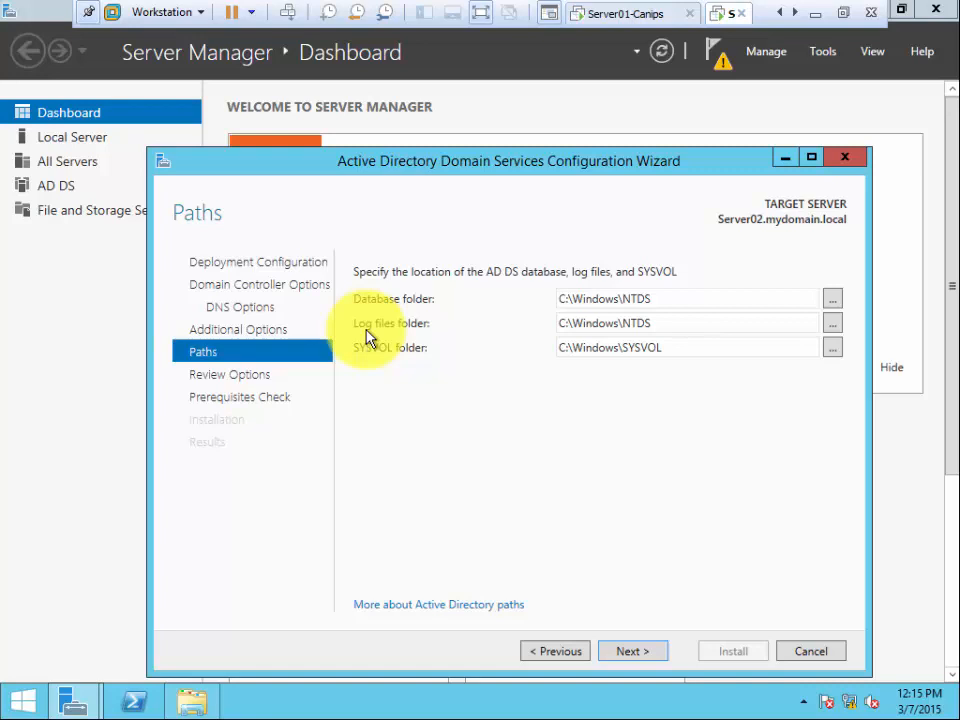
- Advance past Paths to Review Options, view the PowerShell deployment script in Notepad, then run the prerequisites check
{"action": "left_click", "coordinate": [648, 655]}
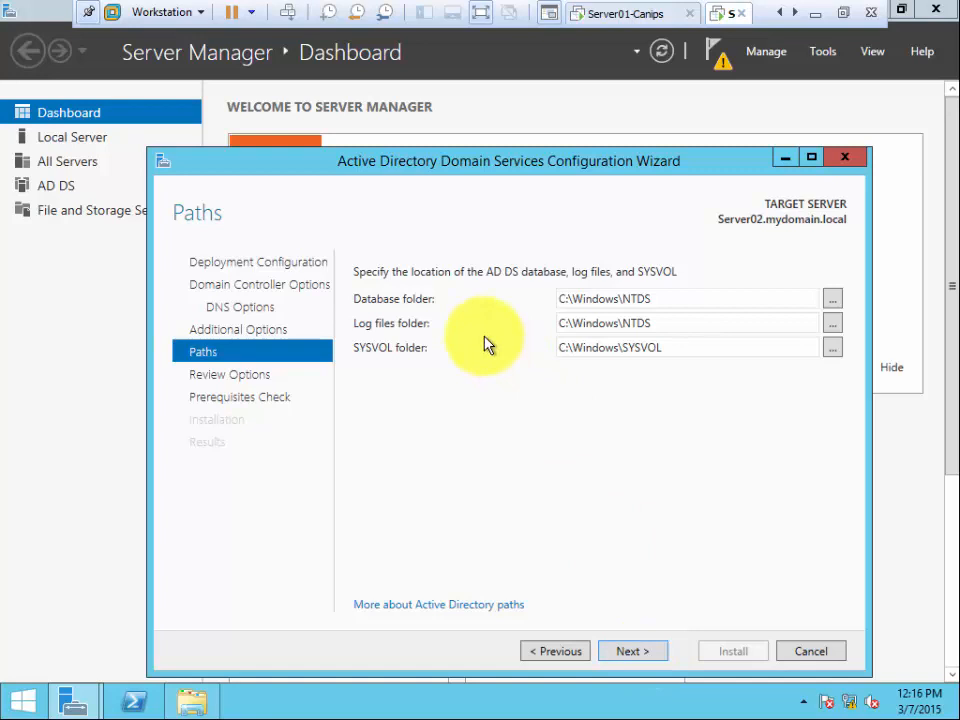
{"action": "left_click", "coordinate": [625, 652]}
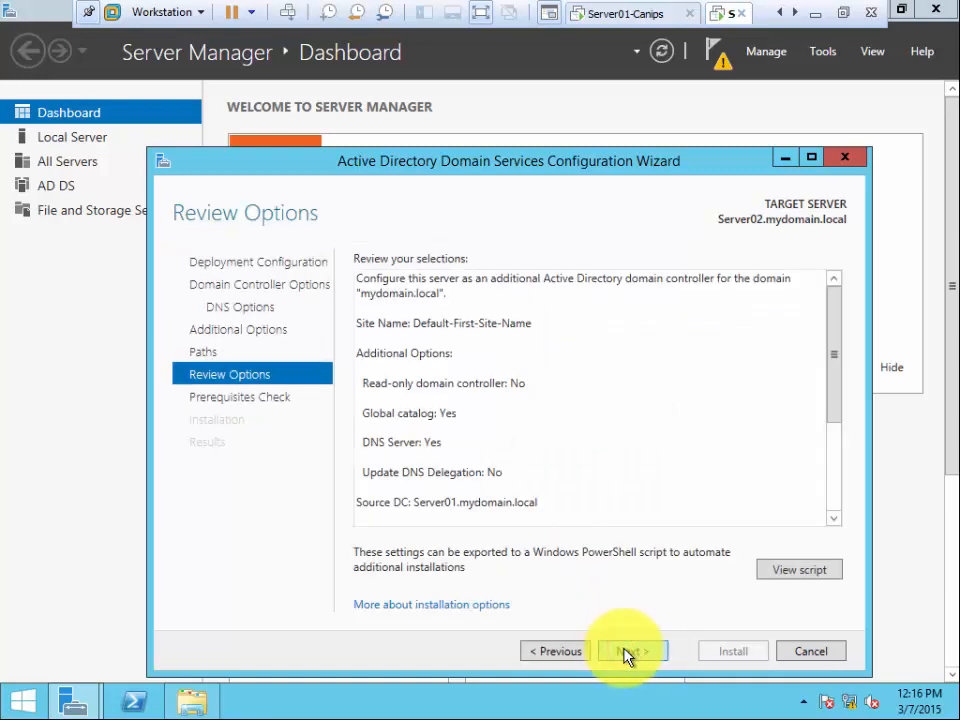
{"action": "left_click", "coordinate": [792, 572]}
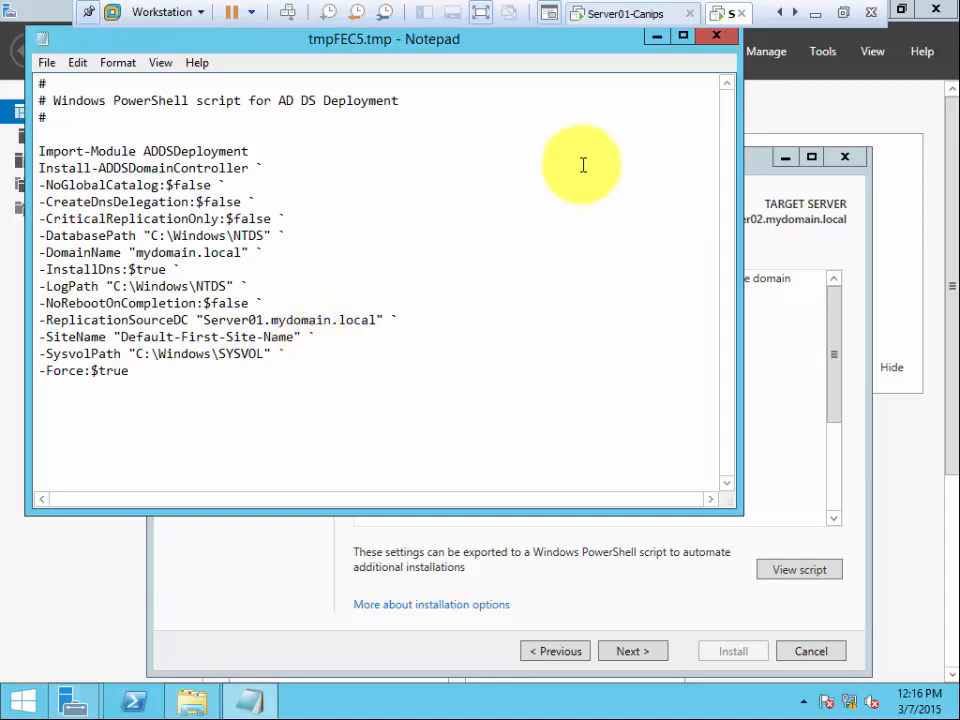
{"action": "left_click", "coordinate": [719, 38]}
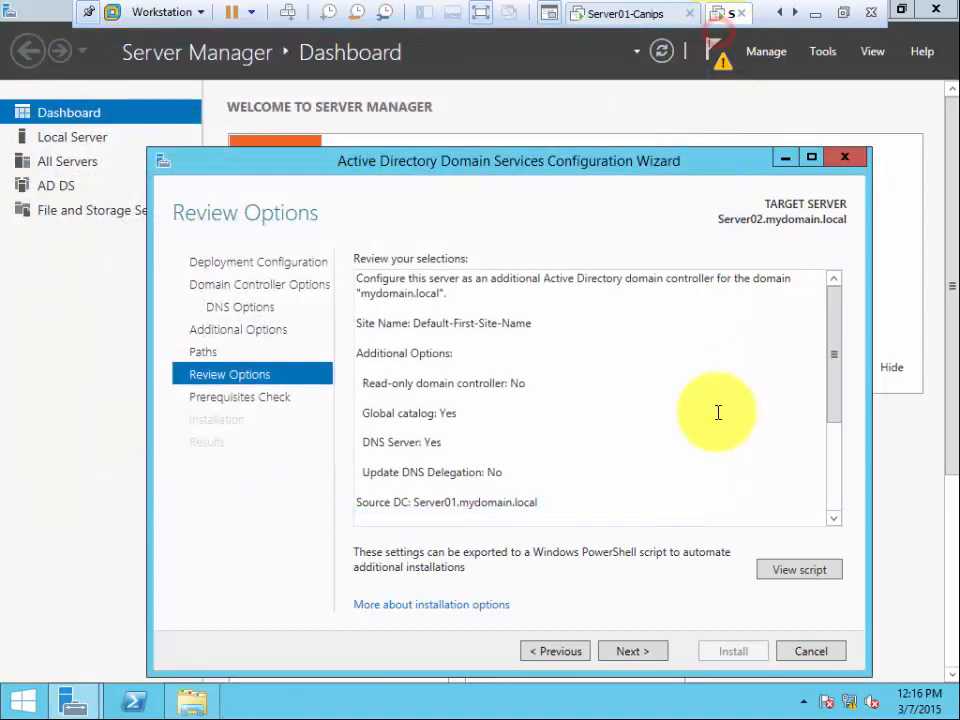
{"action": "left_click", "coordinate": [641, 652]}
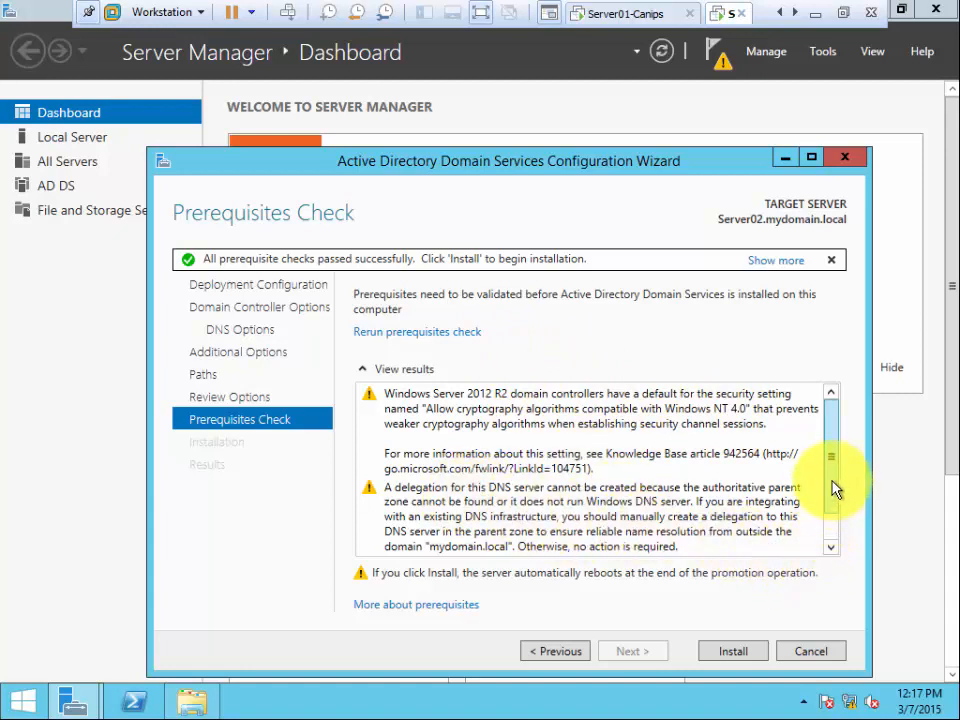
- Confirm every prerequisite check passed and launch the domain controller installation
{"action": "left_click_drag", "start_coordinate": [834, 486], "coordinate": [834, 540]}
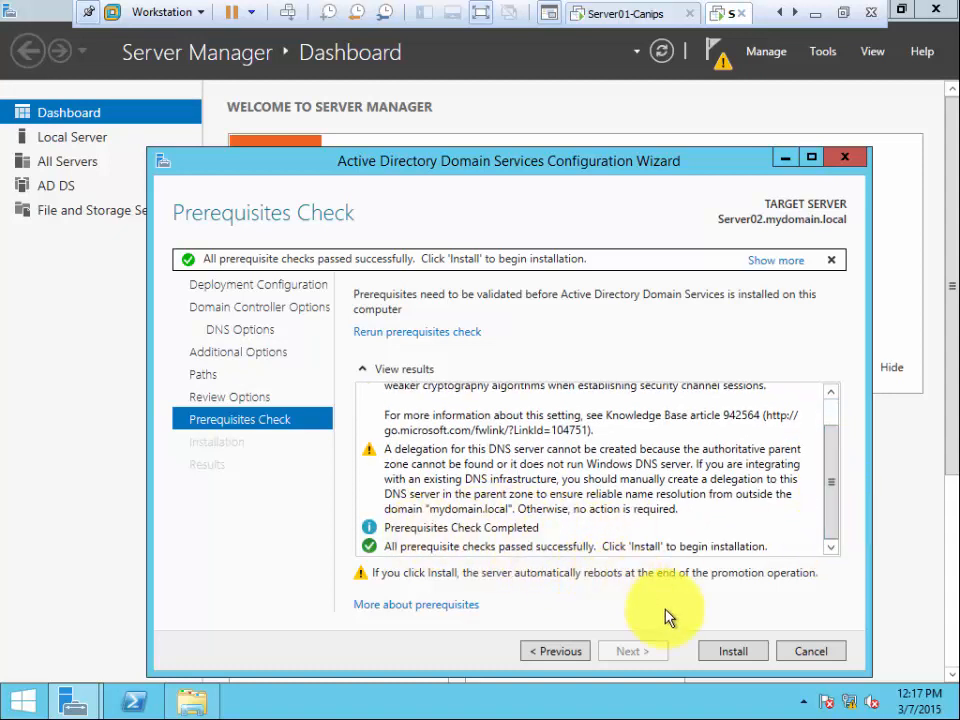
{"action": "left_click", "coordinate": [712, 652]}
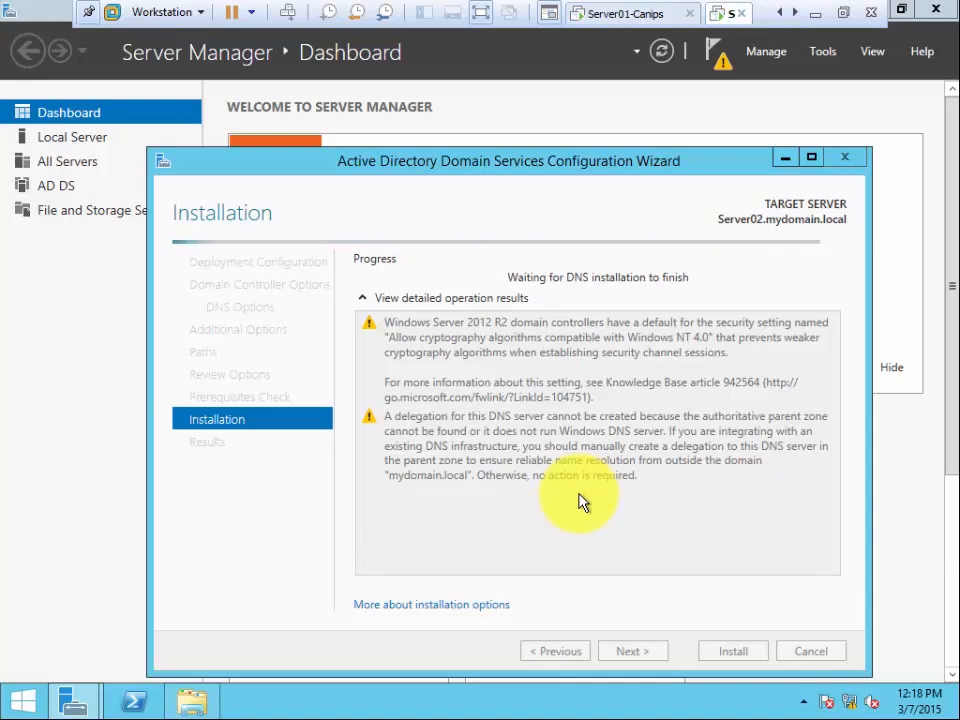
- Leave full-screen view of the Server02 VM as it reboots to the lock screen
{"action": "left_click", "coordinate": [843, 12]}
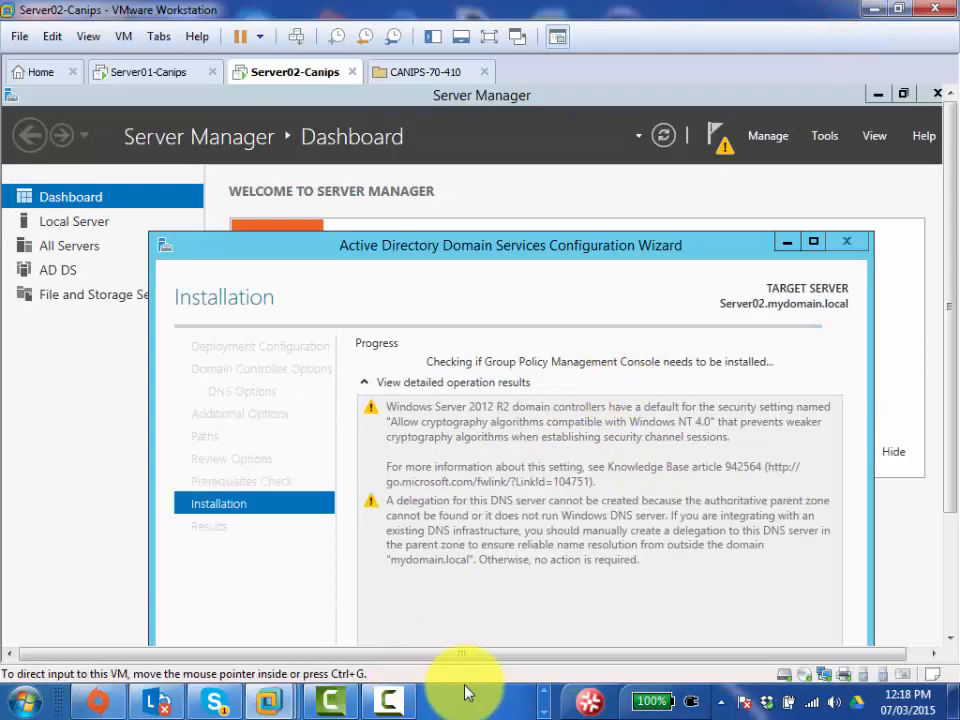
{"action": "left_click", "coordinate": [387, 703]}
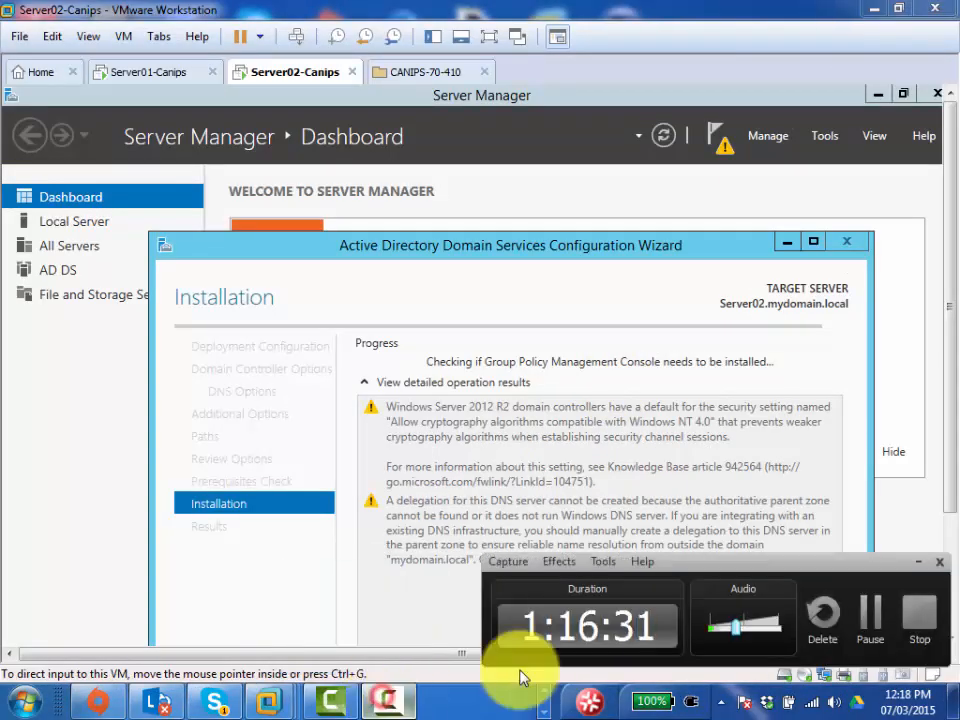
{"action": "left_click", "coordinate": [873, 620]}
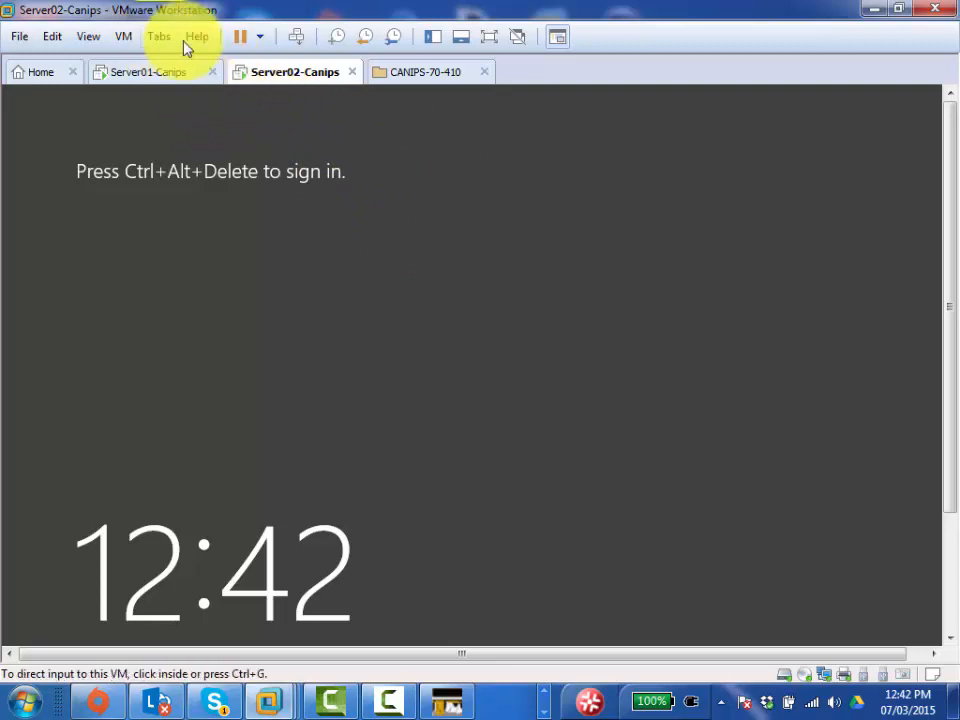
- Sign in to Server02 with the domain administrator password and restore the VM to full screen
{"action": "left_click", "coordinate": [296, 36]}
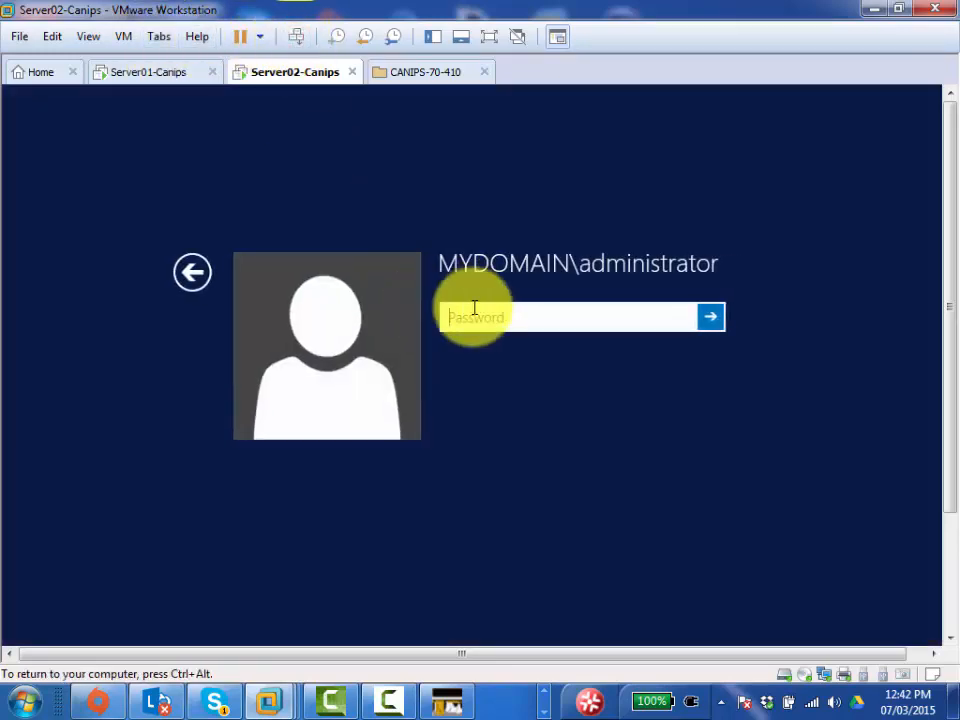
{"action": "left_click", "coordinate": [474, 307]}
{"action": "type", "text": "•••••••••"}
{"action": "key", "text": "Return"}
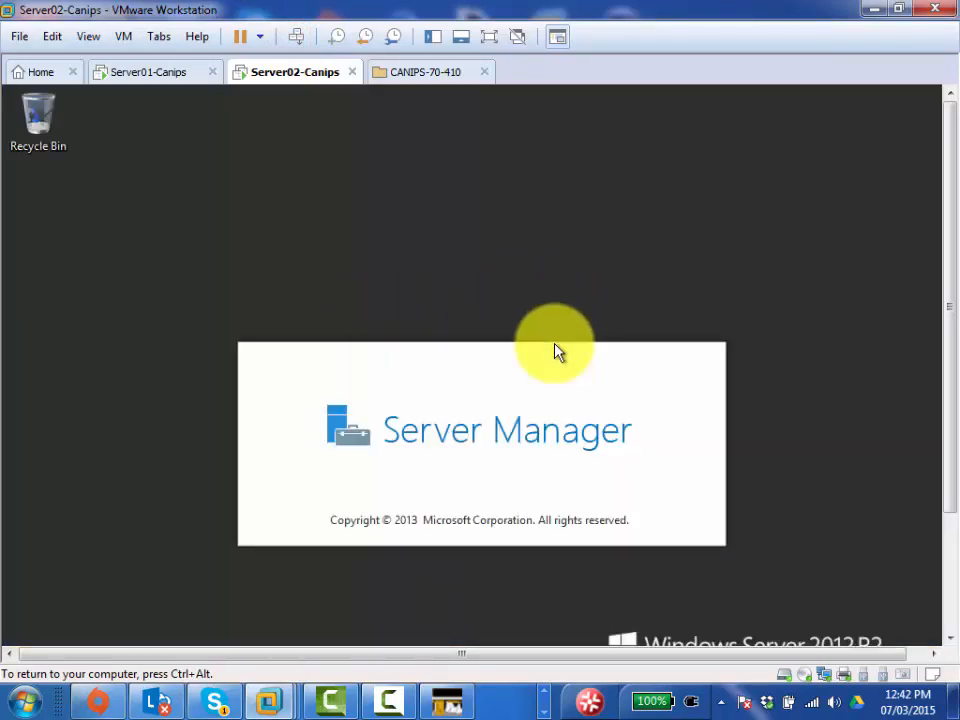
{"action": "left_click", "coordinate": [489, 37]}
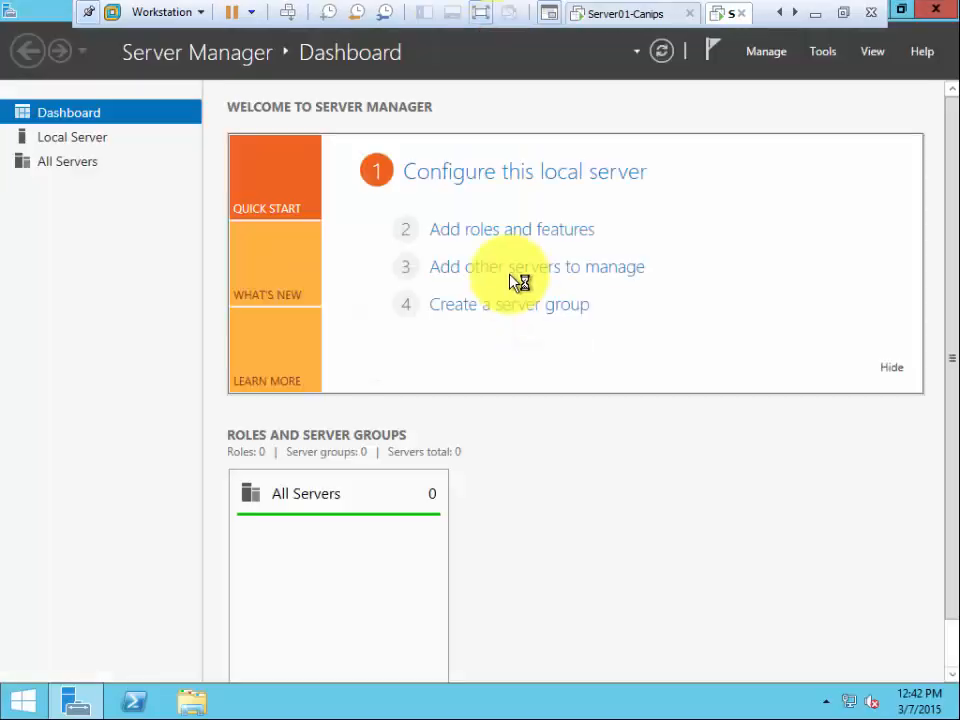
{"action": "left_click", "coordinate": [821, 53]}
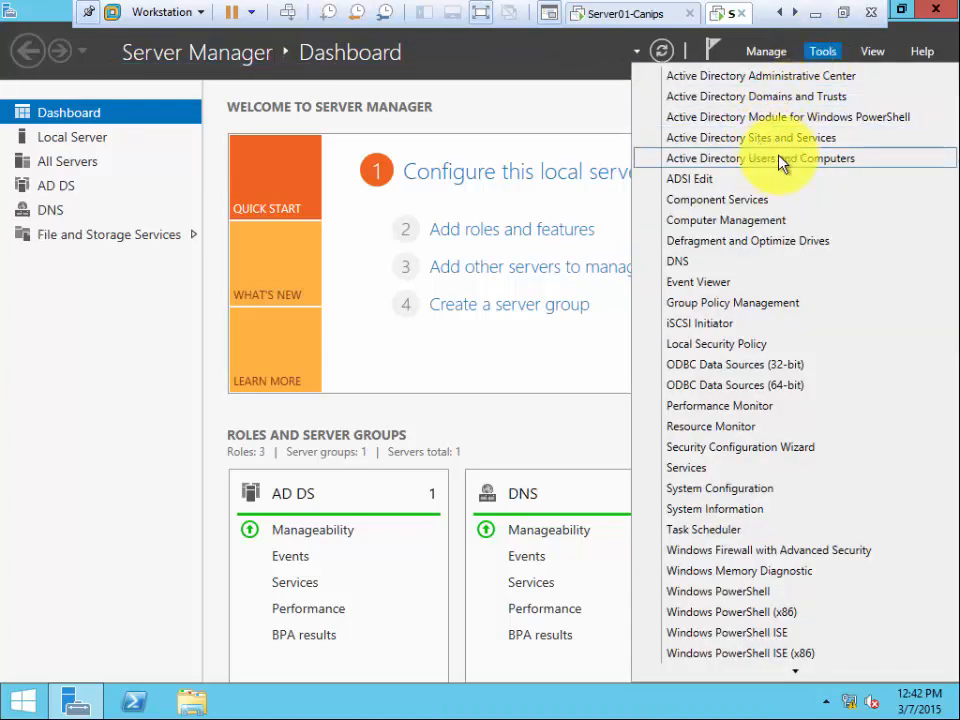
- Launch Active Directory Users and Computers, expand mydomain.local, and list the Accounts OU showing User01
{"action": "left_click", "coordinate": [778, 158]}
{"action": "left_click", "coordinate": [826, 52]}
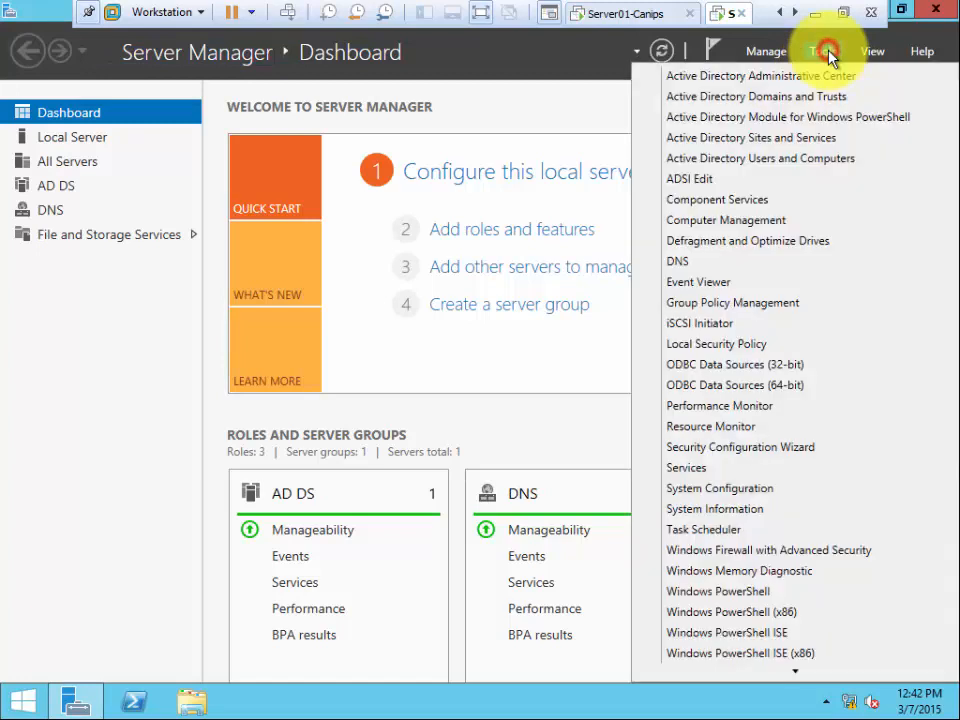
{"action": "left_click", "coordinate": [740, 158]}
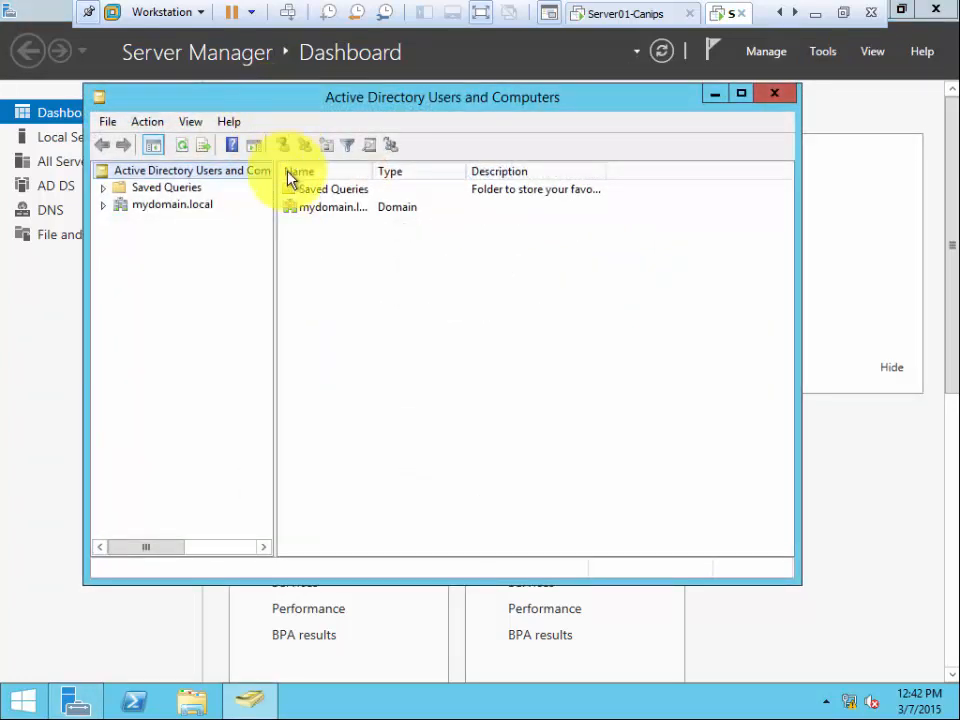
{"action": "left_click", "coordinate": [192, 205]}
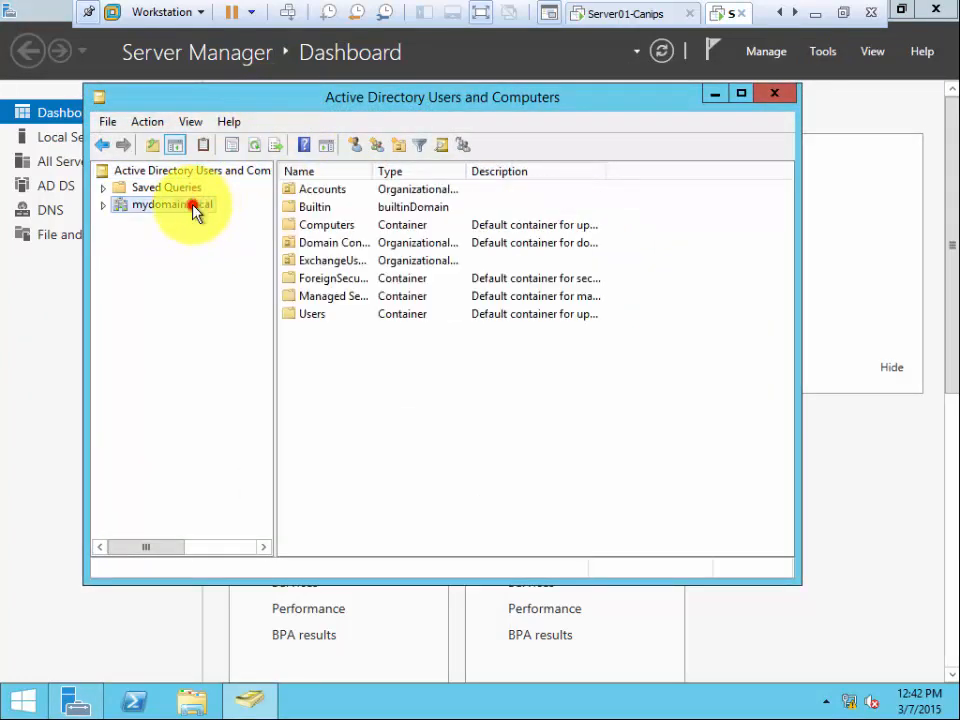
{"action": "double_click", "coordinate": [195, 207]}
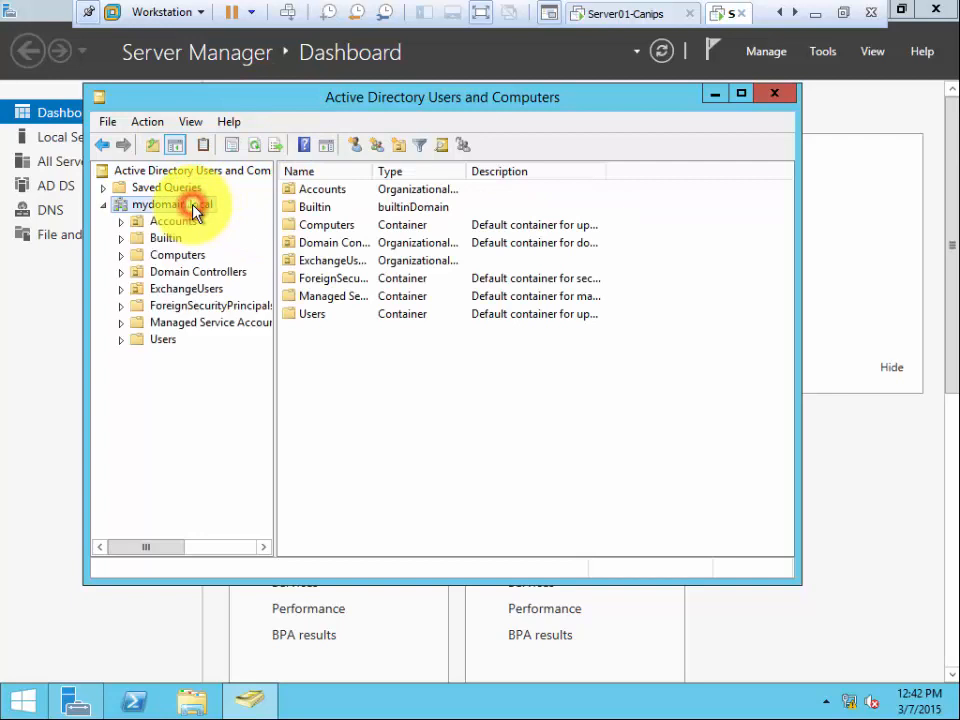
{"action": "left_click", "coordinate": [198, 290]}
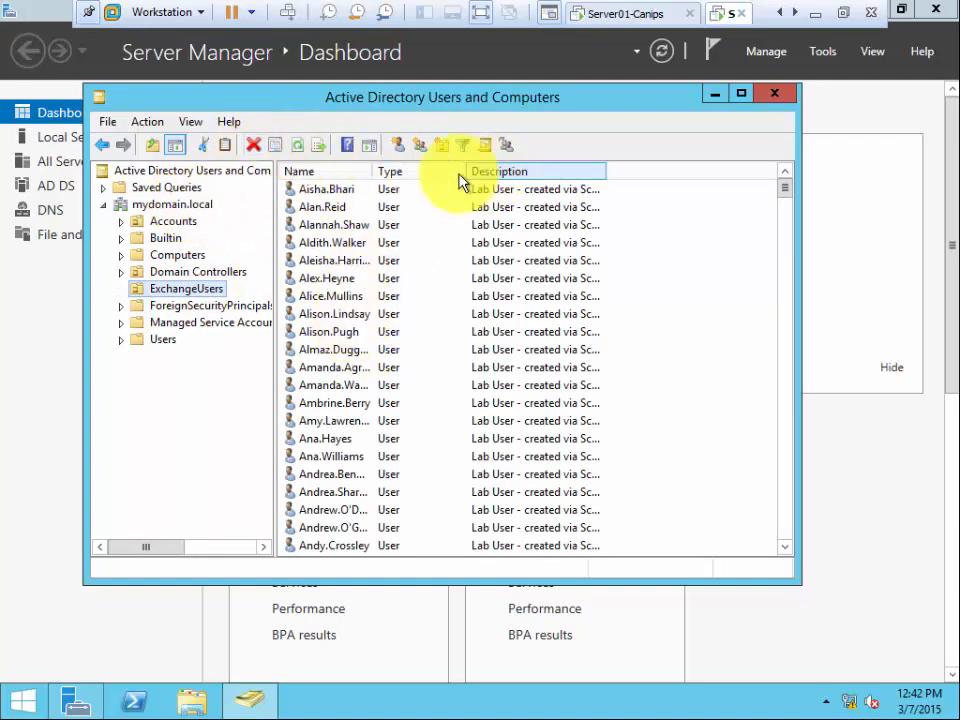
{"action": "left_click", "coordinate": [187, 224]}
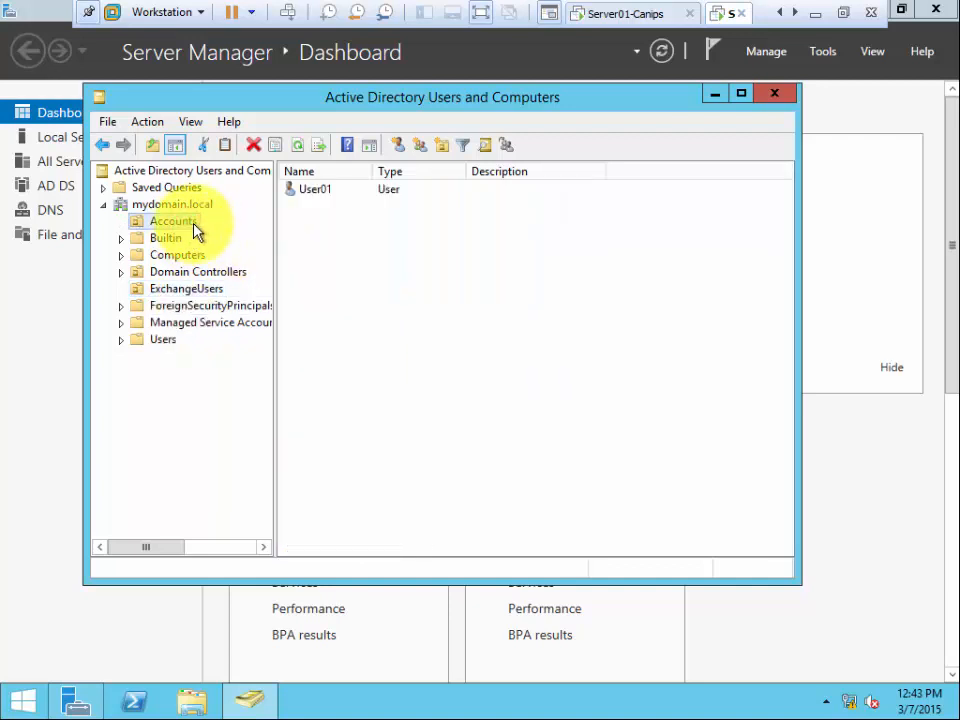
- Start a new user in Accounts with first name and logon name User02
{"action": "right_click", "coordinate": [197, 231]}
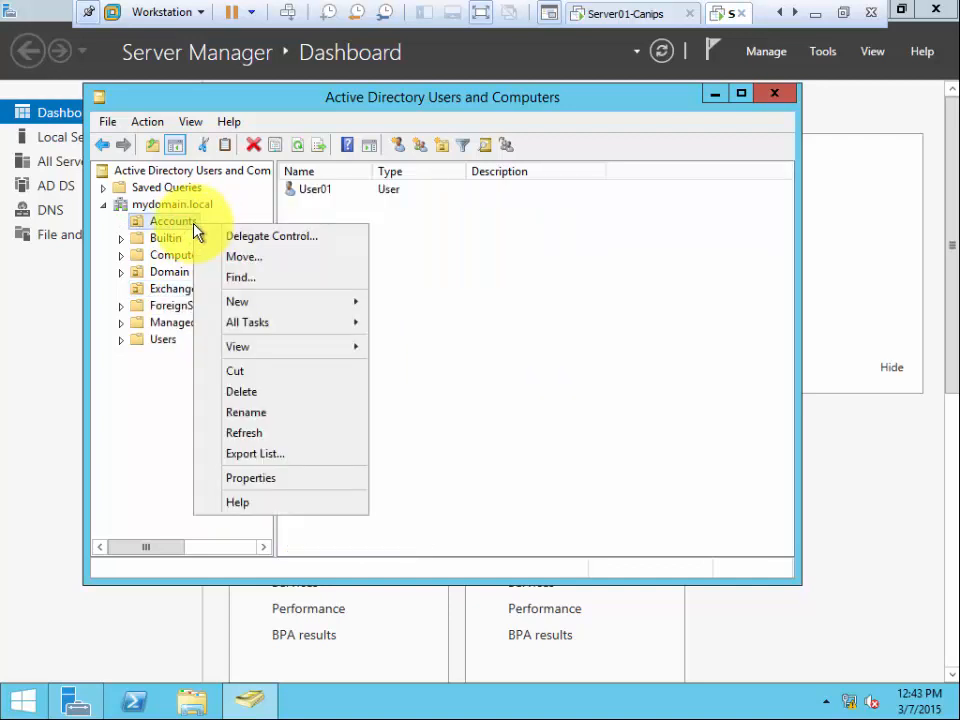
{"action": "mouse_move", "coordinate": [279, 313]}
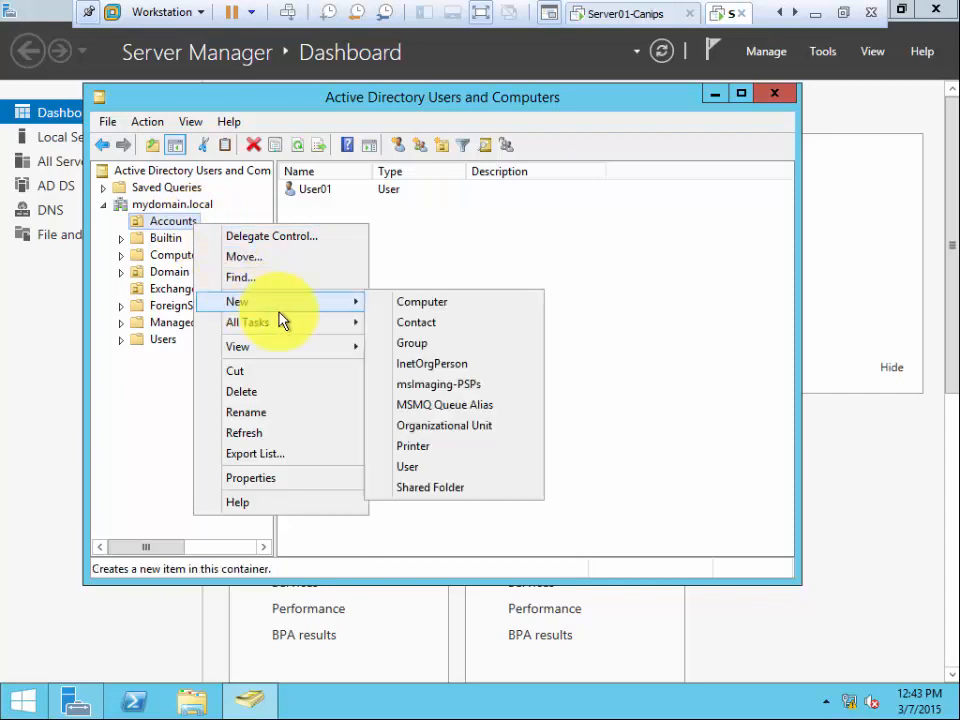
{"action": "left_click", "coordinate": [457, 466]}
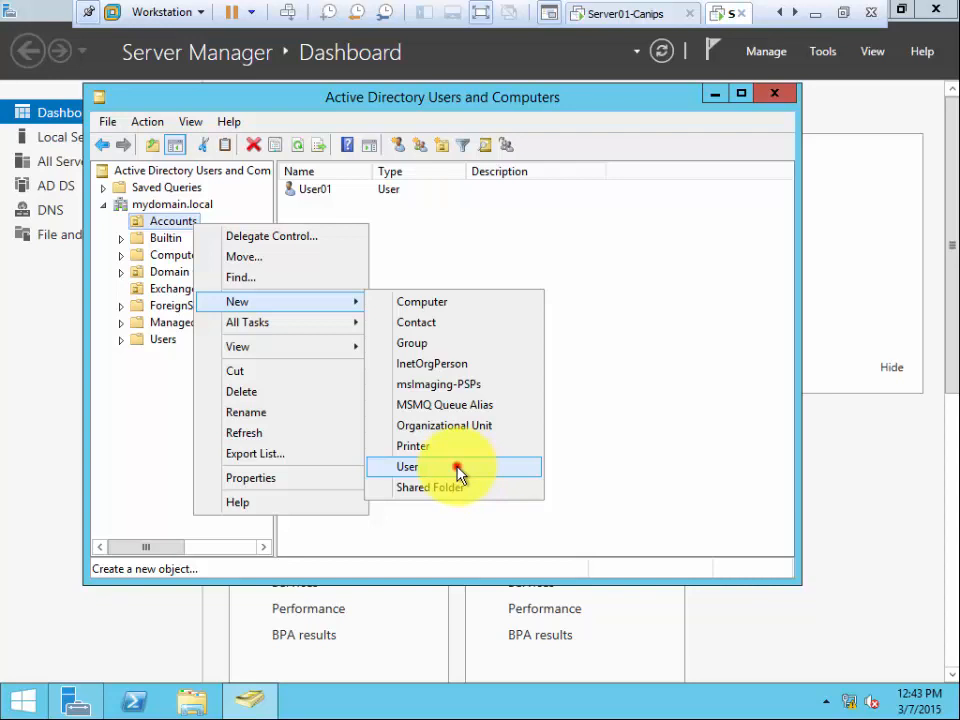
{"action": "type", "text": "User02"}
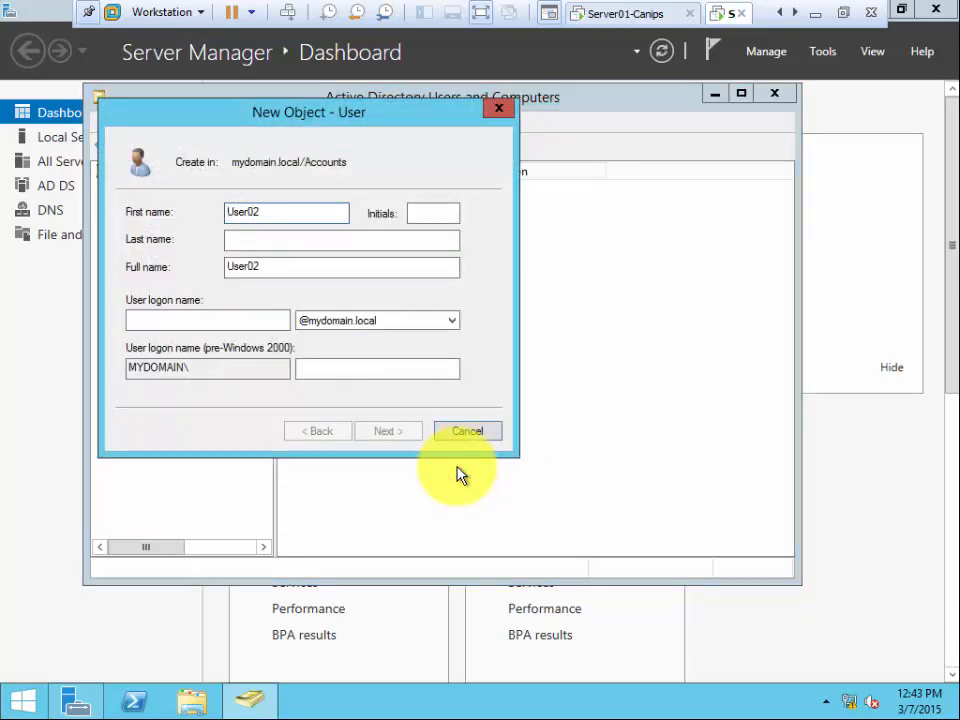
{"action": "left_click", "coordinate": [264, 318]}
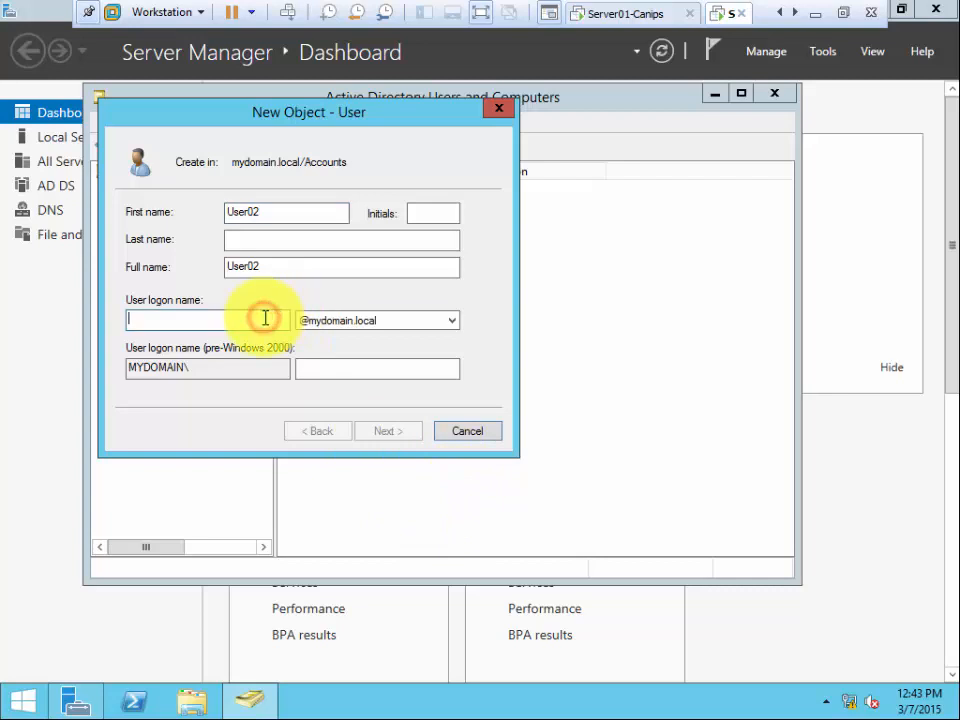
{"action": "type", "text": "User02"}
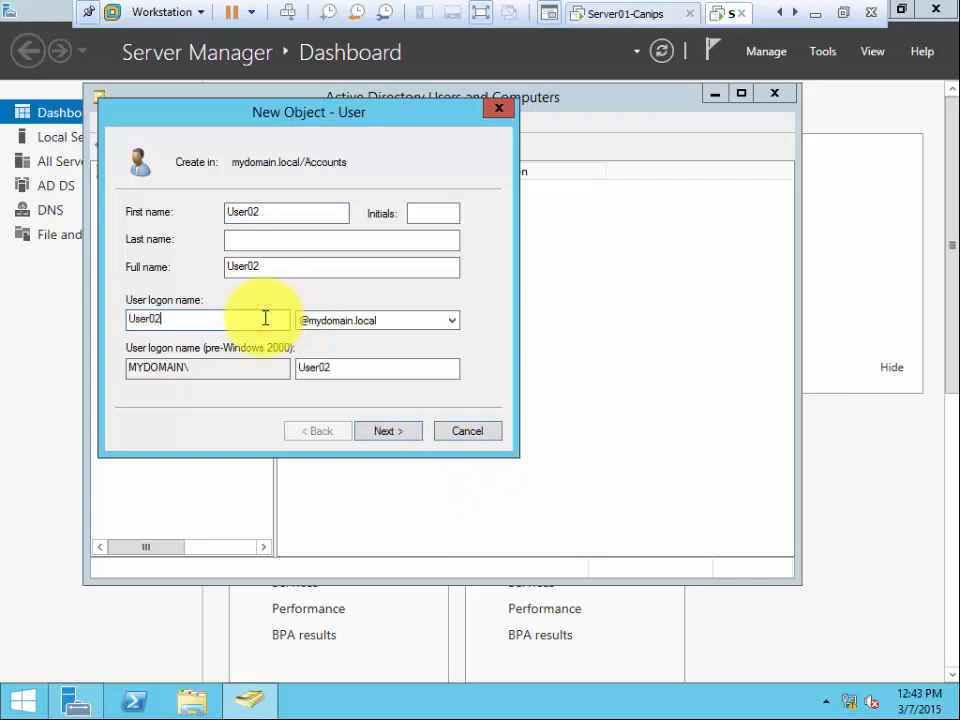
- Enter a matching password, clear 'must change password at next logon', and finish creating User02
{"action": "left_click", "coordinate": [397, 431]}
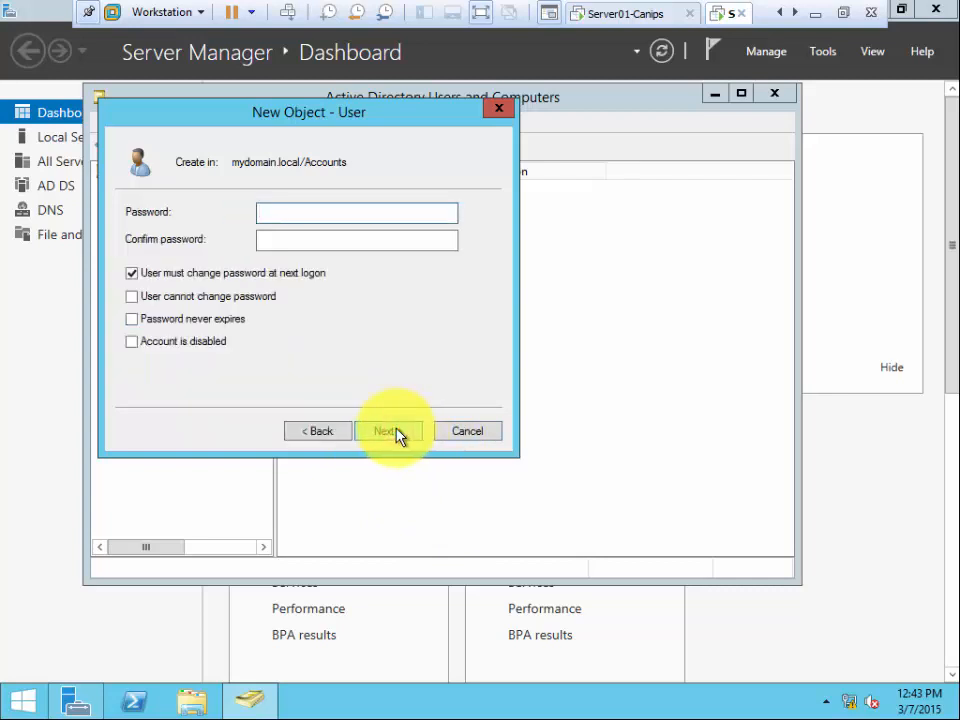
{"action": "type", "text": "Pa$$w0rd1"}
{"action": "key", "text": "Tab"}
{"action": "type", "text": "Pa$$w0rd1"}
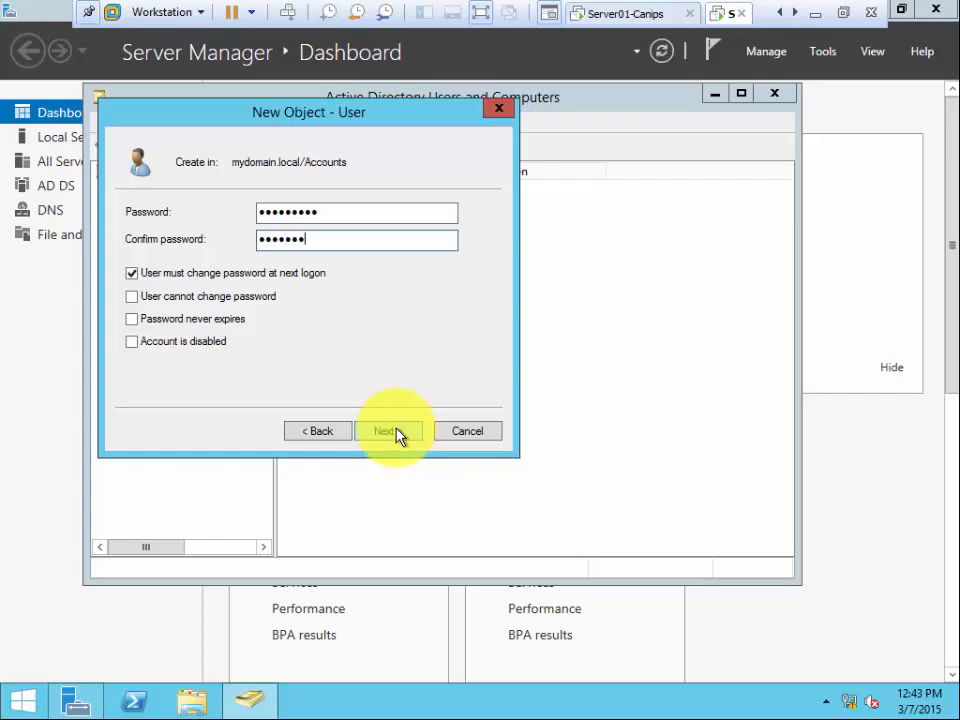
{"action": "left_click", "coordinate": [197, 274]}
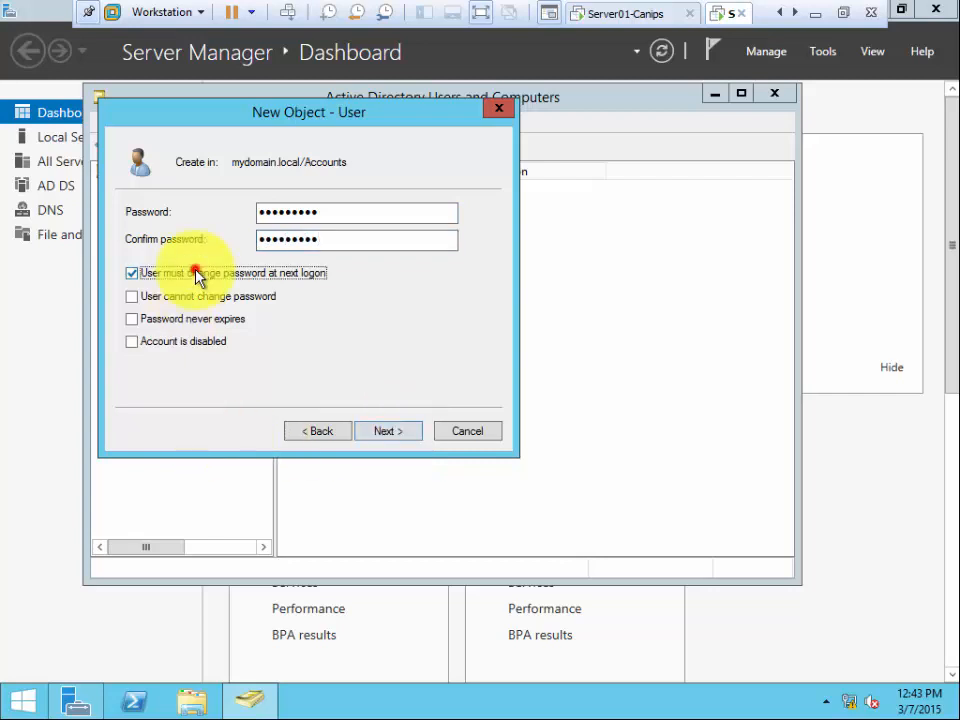
{"action": "left_click", "coordinate": [392, 432]}
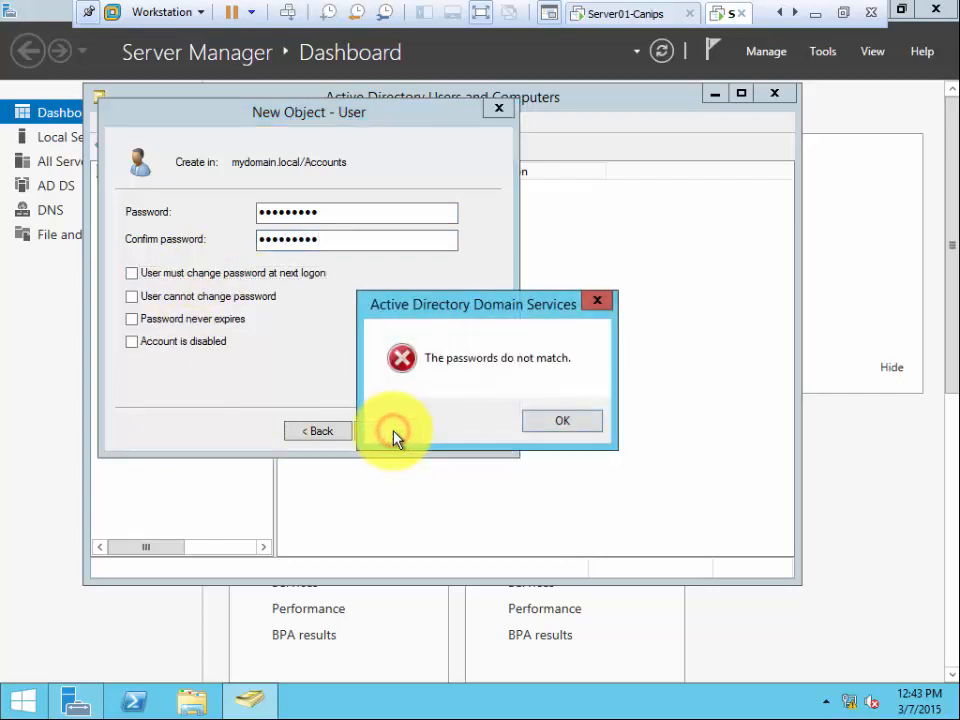
{"action": "left_click", "coordinate": [543, 421]}
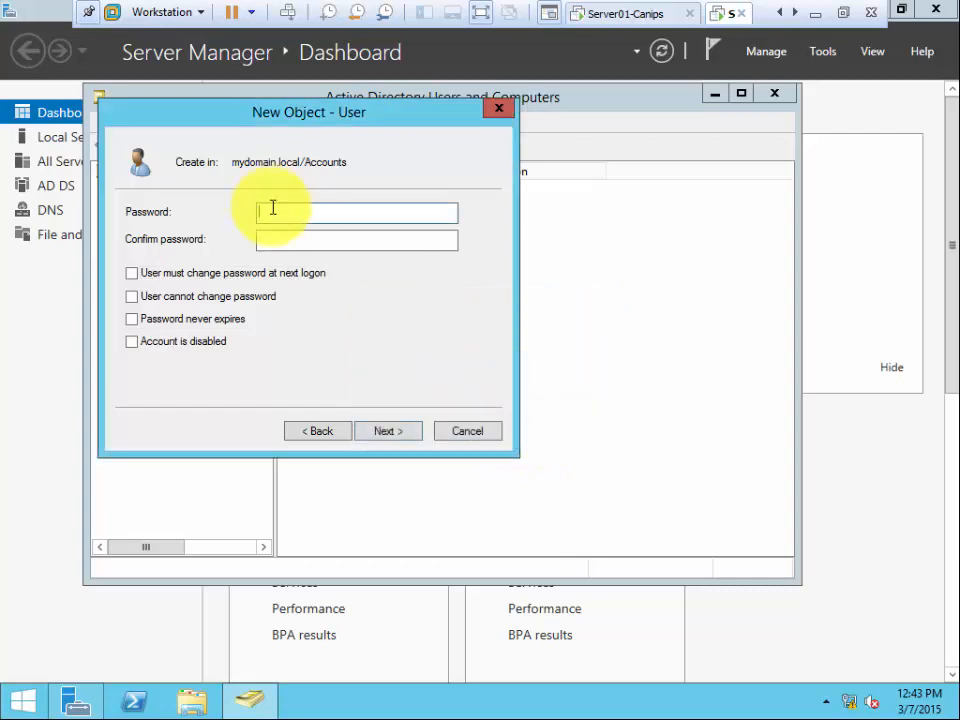
{"action": "type", "text": "P@$$w0rd1"}
{"action": "key", "text": "Tab"}
{"action": "type", "text": "P@$$w0r"}
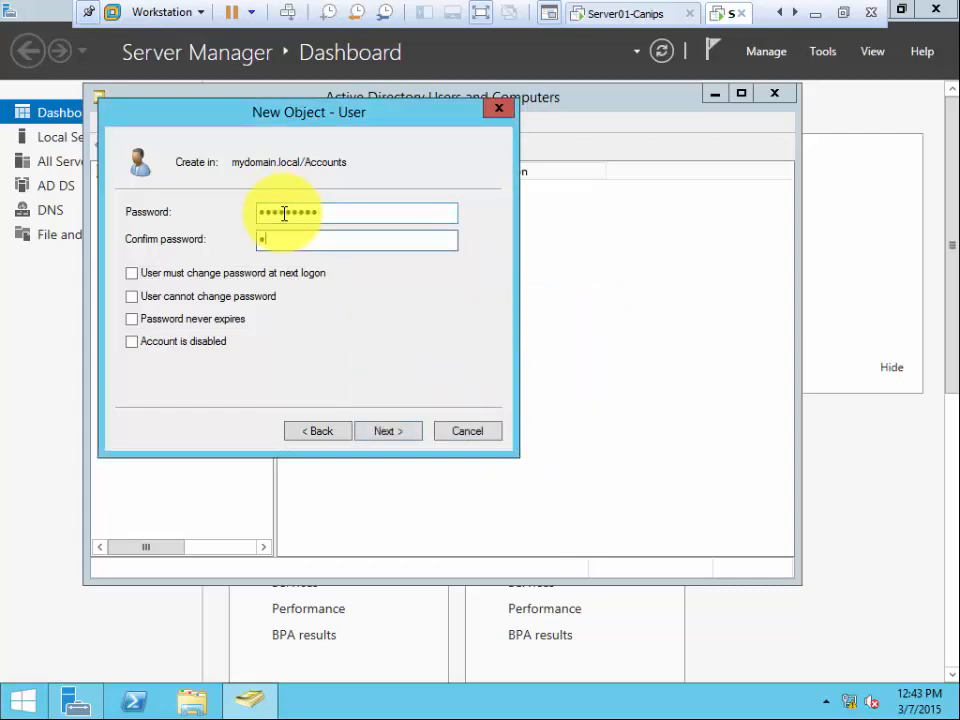
{"action": "type", "text": "d1"}
{"action": "left_click", "coordinate": [388, 436]}
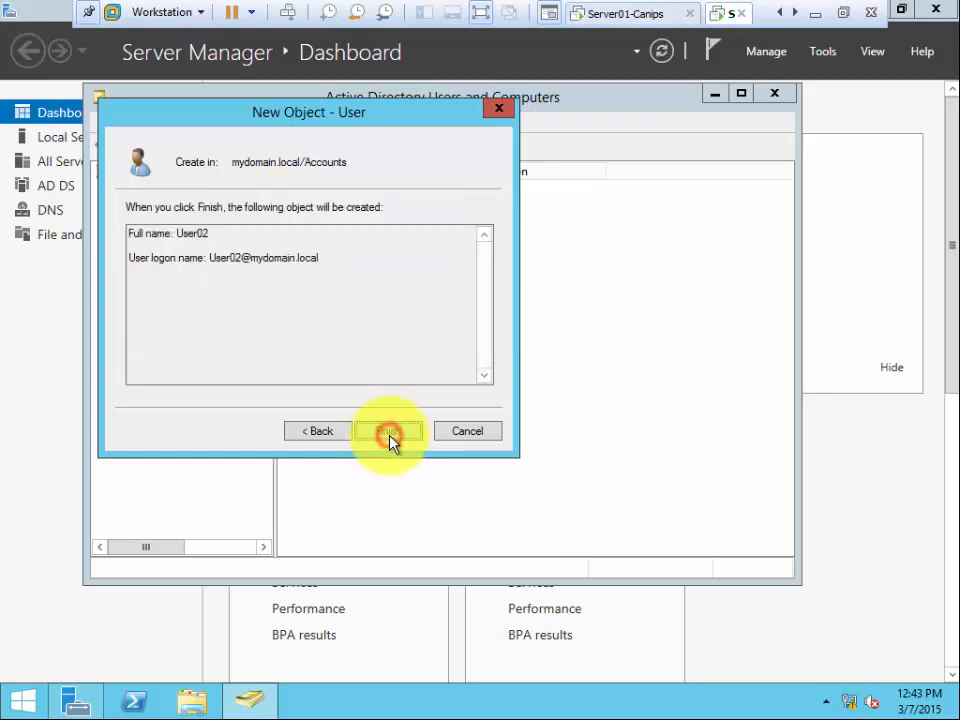
{"action": "left_click", "coordinate": [388, 431]}
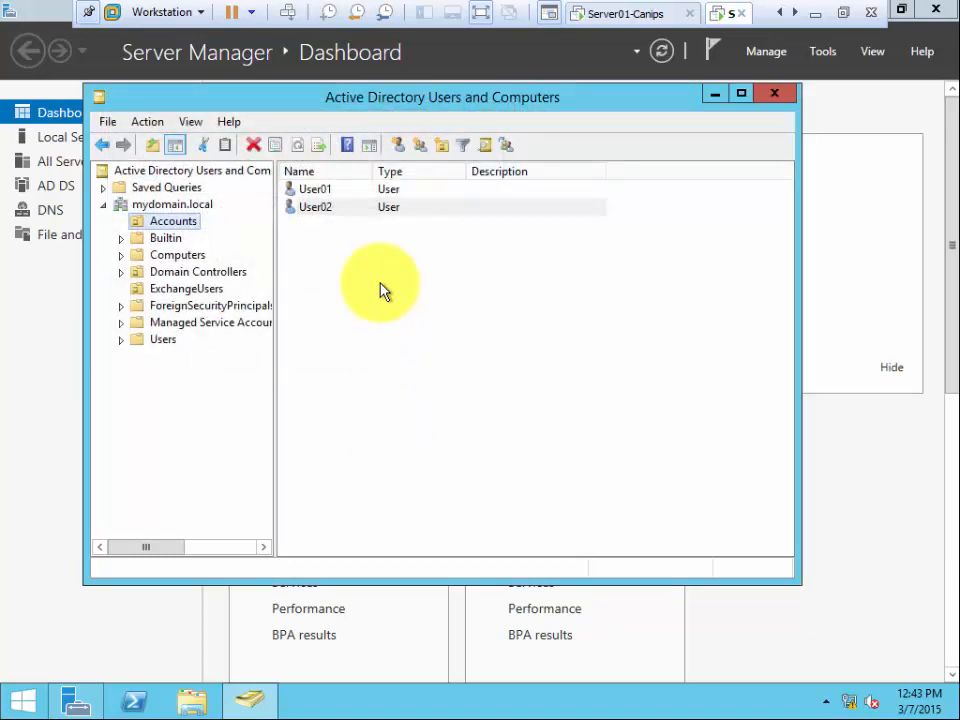
- Refresh the mydomain.local domain, then switch to the Server01 virtual machine
{"action": "right_click", "coordinate": [200, 208]}
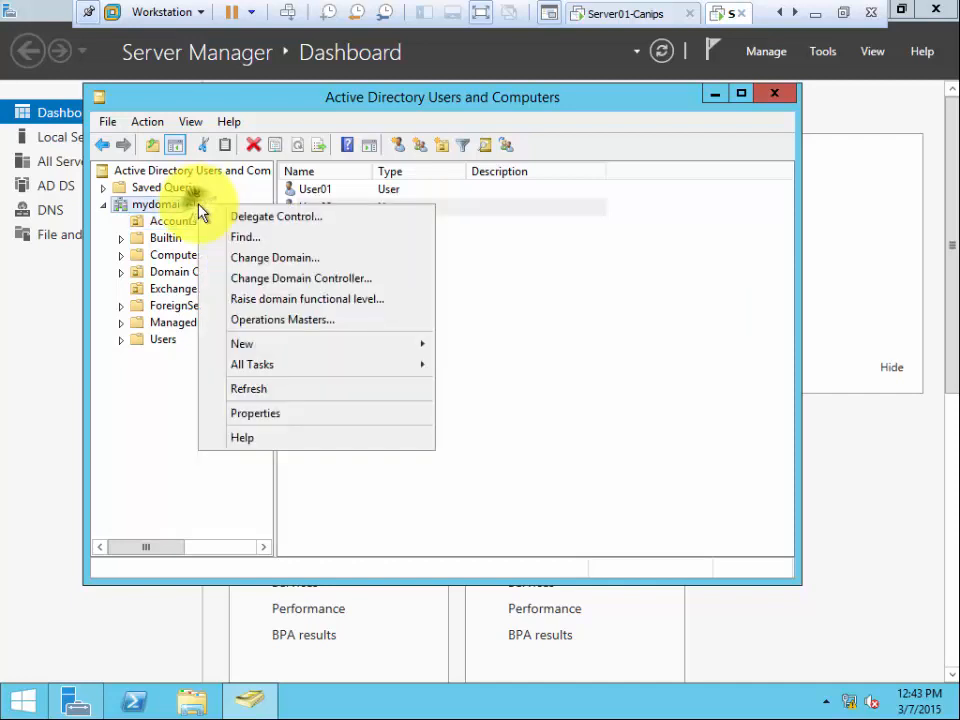
{"action": "left_click", "coordinate": [270, 390]}
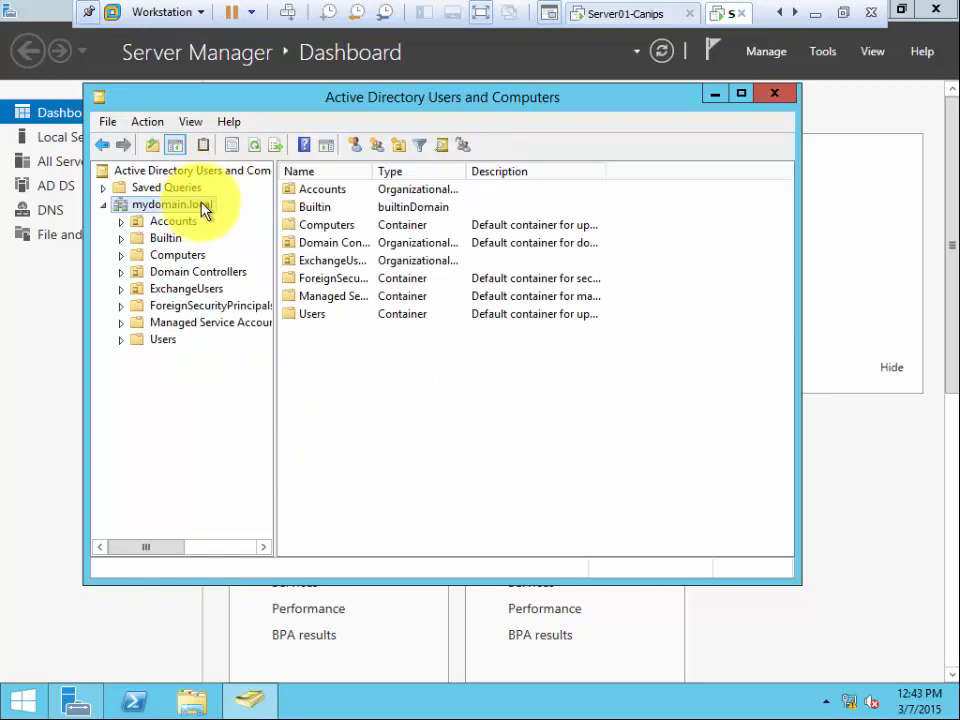
{"action": "left_click", "coordinate": [603, 24]}
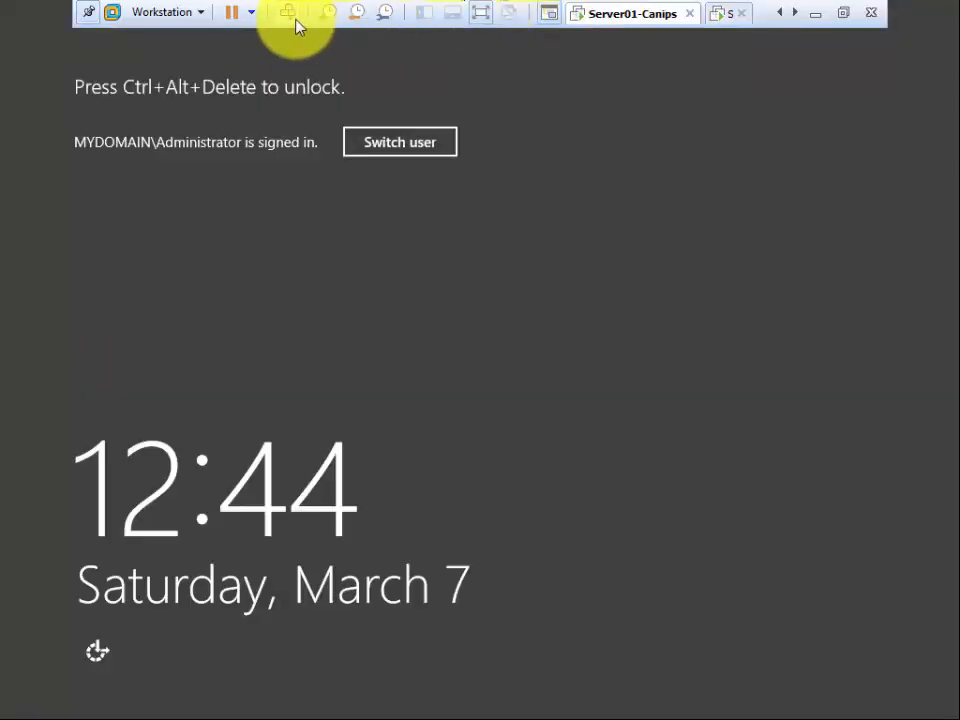
- Unlock Server01 by signing in again with the domain Administrator password
{"action": "left_click", "coordinate": [289, 14]}
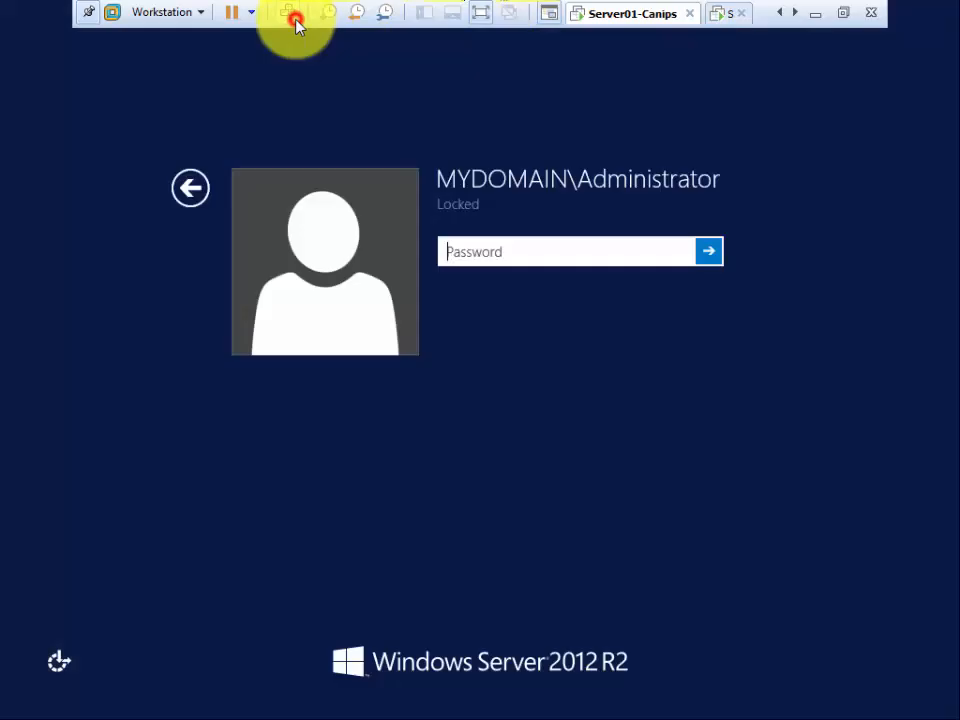
{"action": "left_click", "coordinate": [559, 257]}
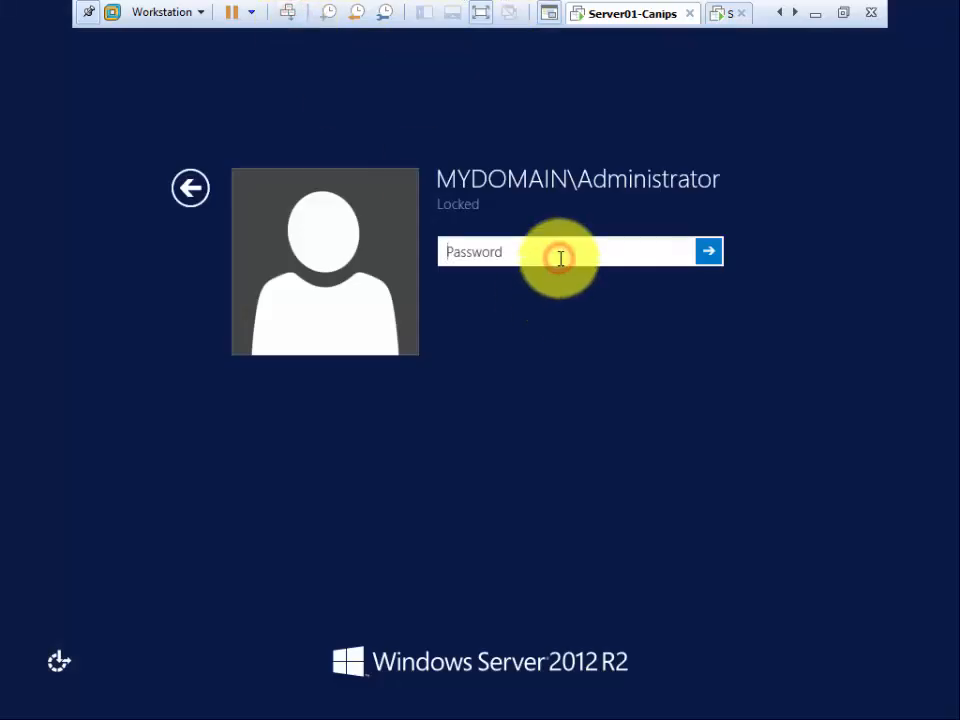
{"action": "type", "text": "•••••••••"}
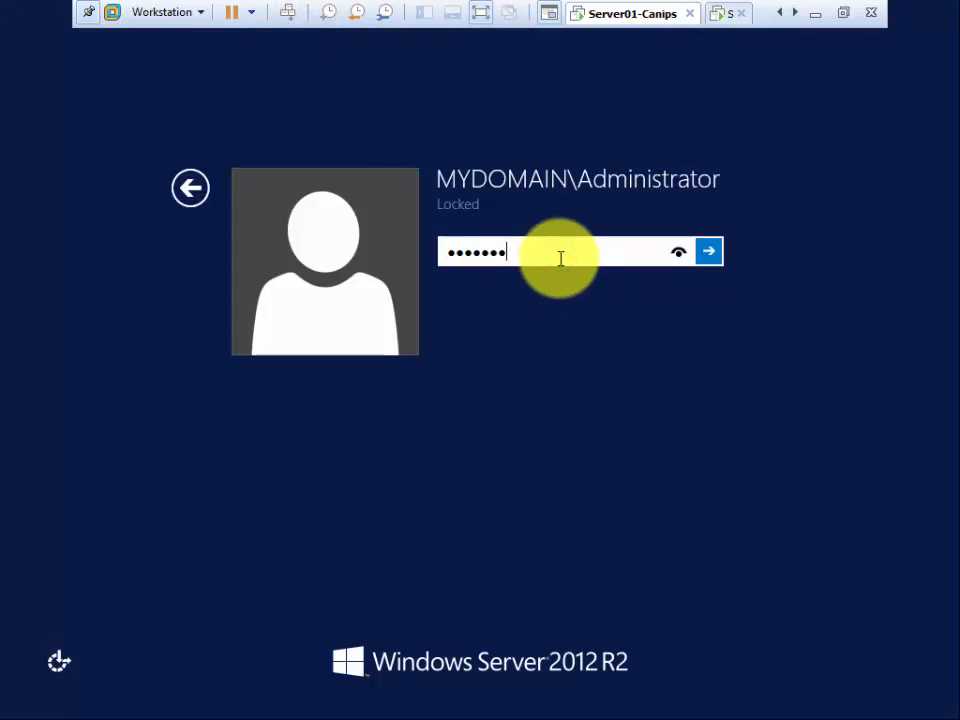
{"action": "key", "text": "Return"}
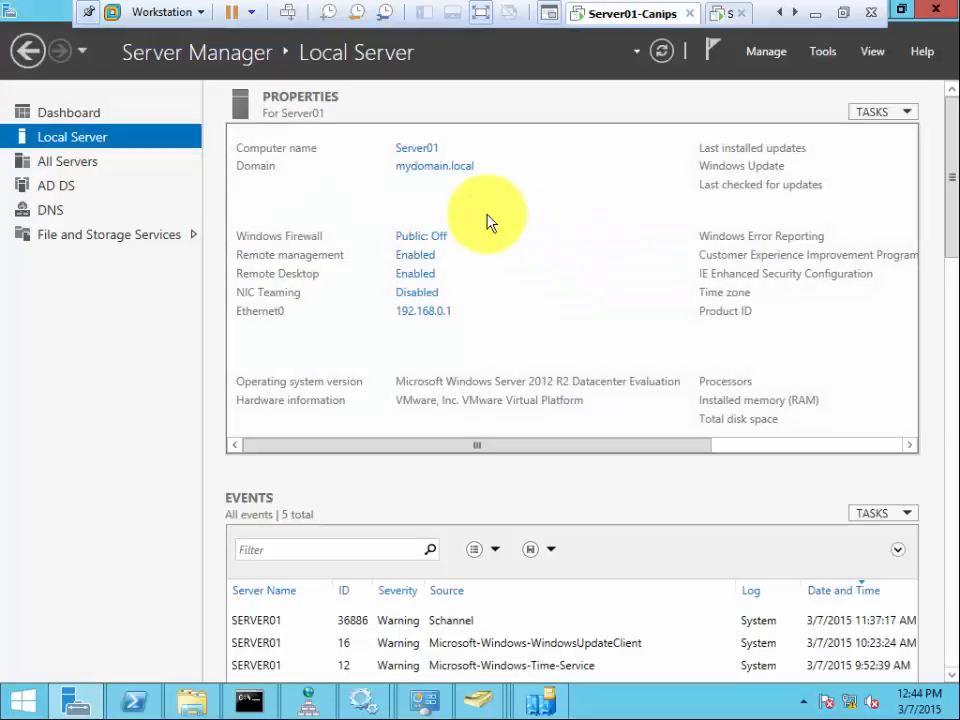
- Close two duplicate Active Directory Users and Computers windows and bring up the remaining one
{"action": "left_click", "coordinate": [822, 52]}
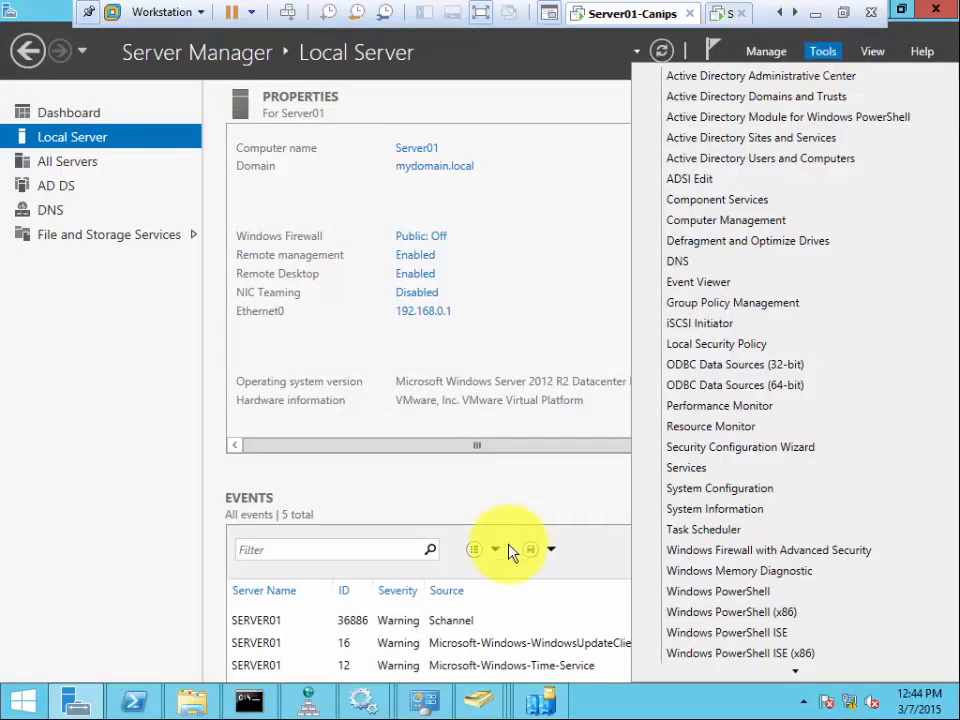
{"action": "left_click", "coordinate": [478, 703]}
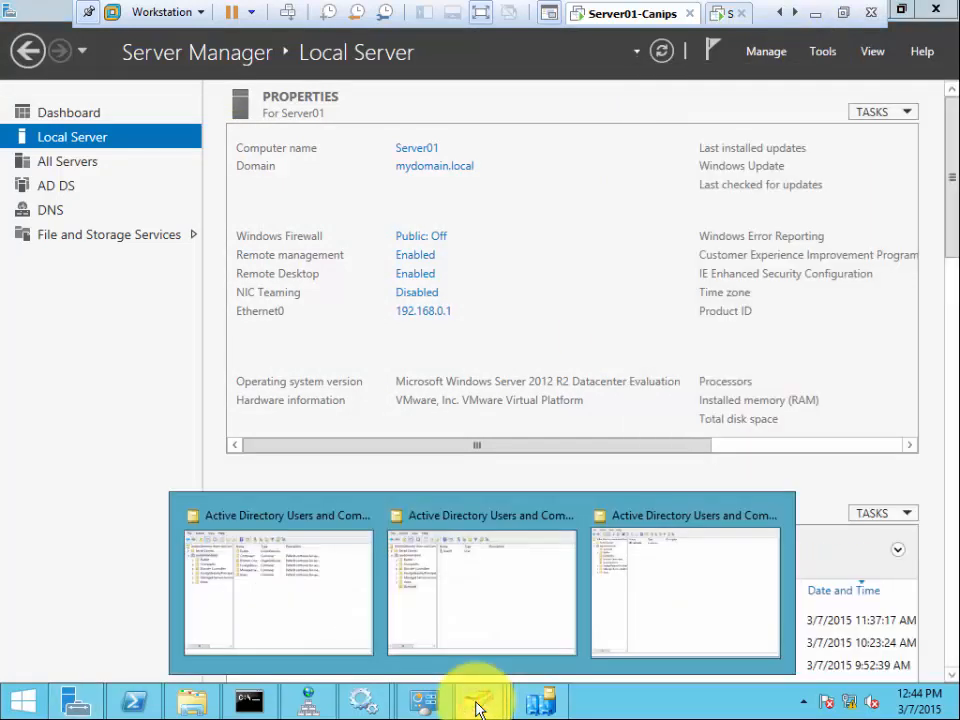
{"action": "left_click", "coordinate": [573, 517]}
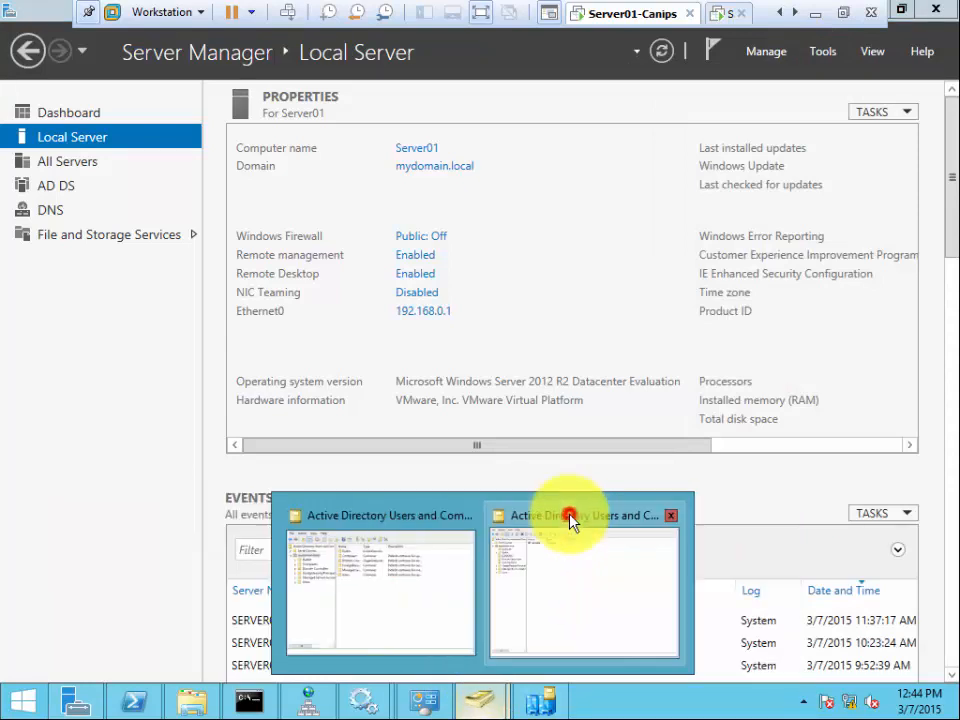
{"action": "left_click", "coordinate": [672, 516]}
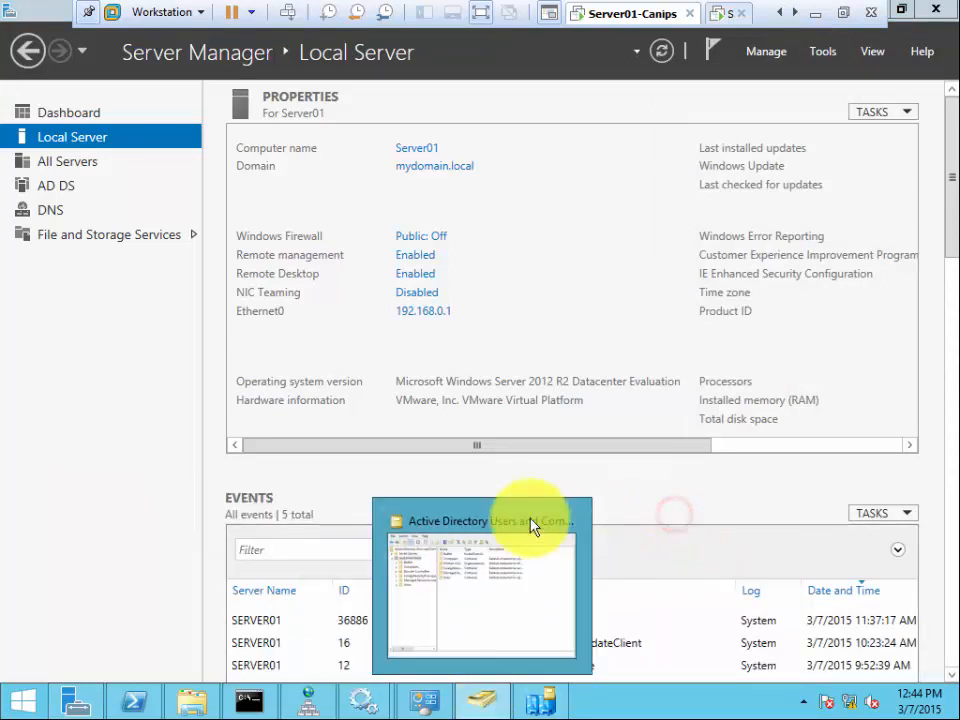
{"action": "left_click", "coordinate": [498, 530]}
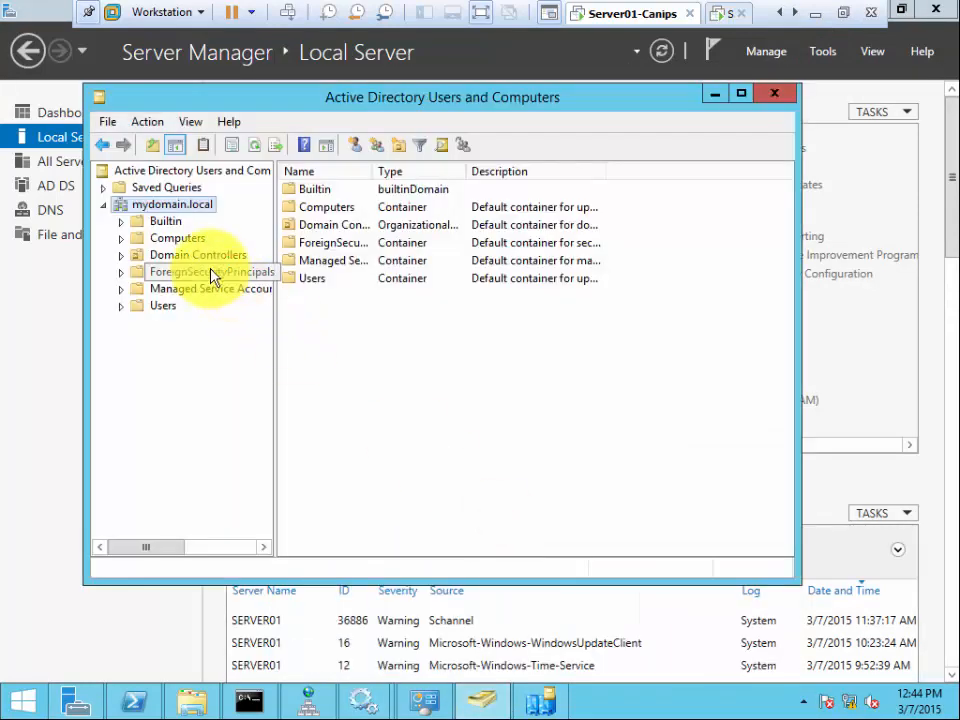
- Refresh mydomain.local and open the Accounts OU, confirming User02 replicated alongside User01
{"action": "right_click", "coordinate": [175, 207]}
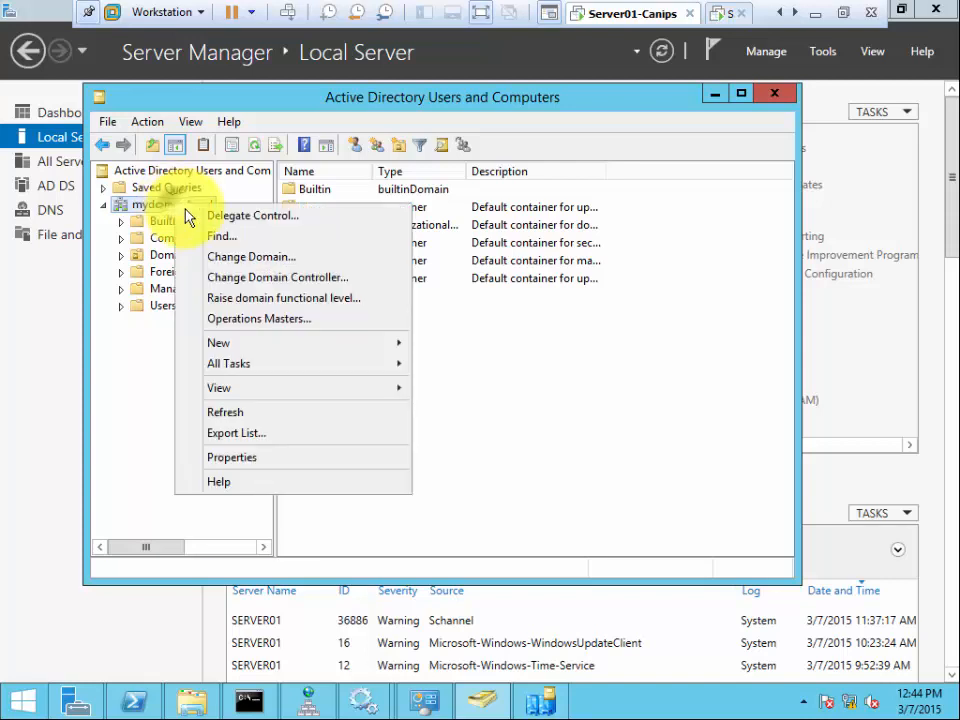
{"action": "left_click", "coordinate": [265, 413]}
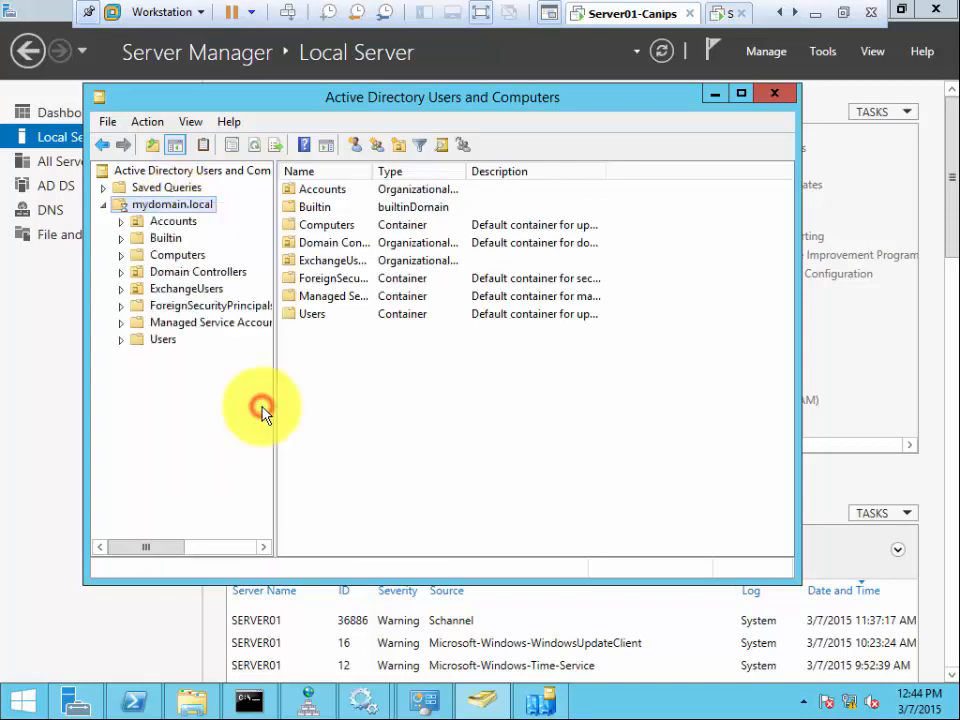
{"action": "left_click", "coordinate": [182, 224]}
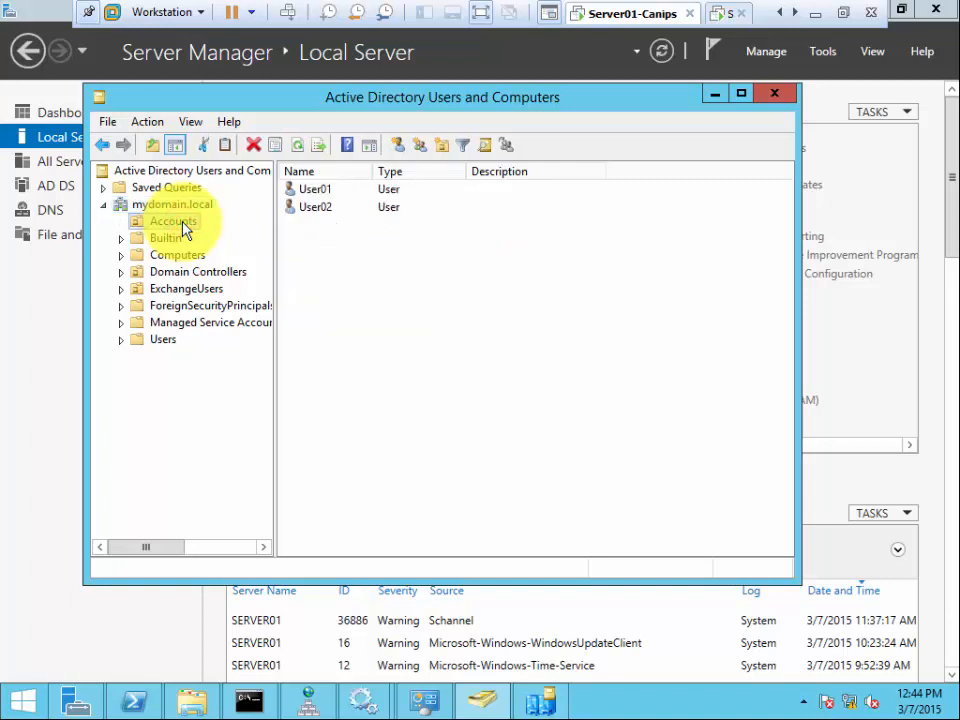
{"action": "left_click", "coordinate": [313, 209]}
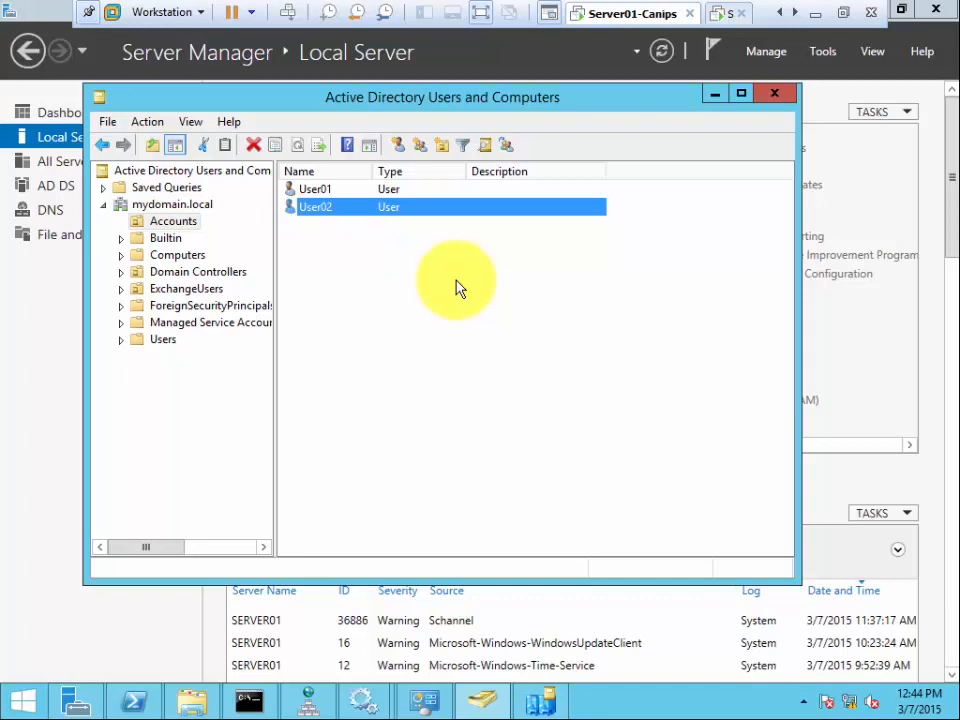
- Inspect the empty Computers container and Domain Controllers listing SERVER01 and SERVER02, then minimize ADUC
{"action": "left_click", "coordinate": [414, 326]}
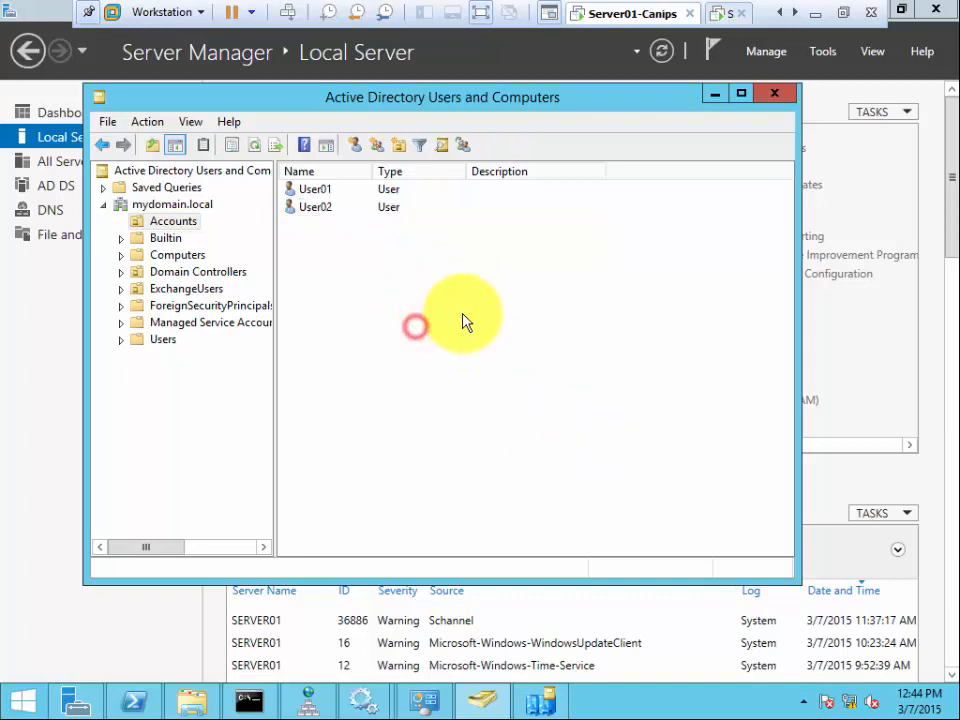
{"action": "left_click", "coordinate": [358, 252]}
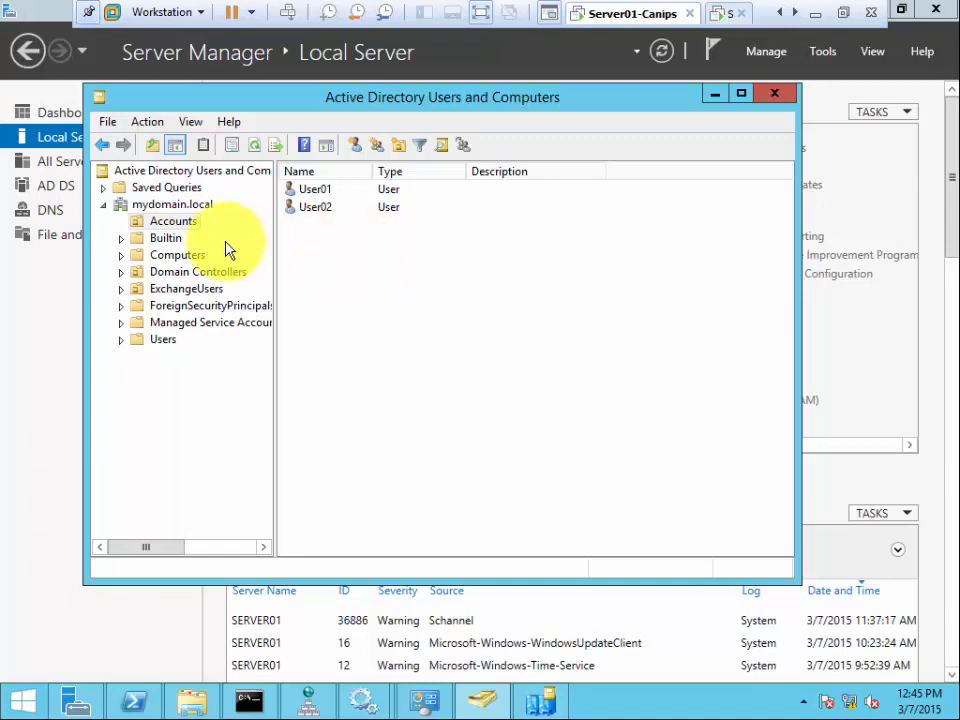
{"action": "left_click", "coordinate": [177, 255]}
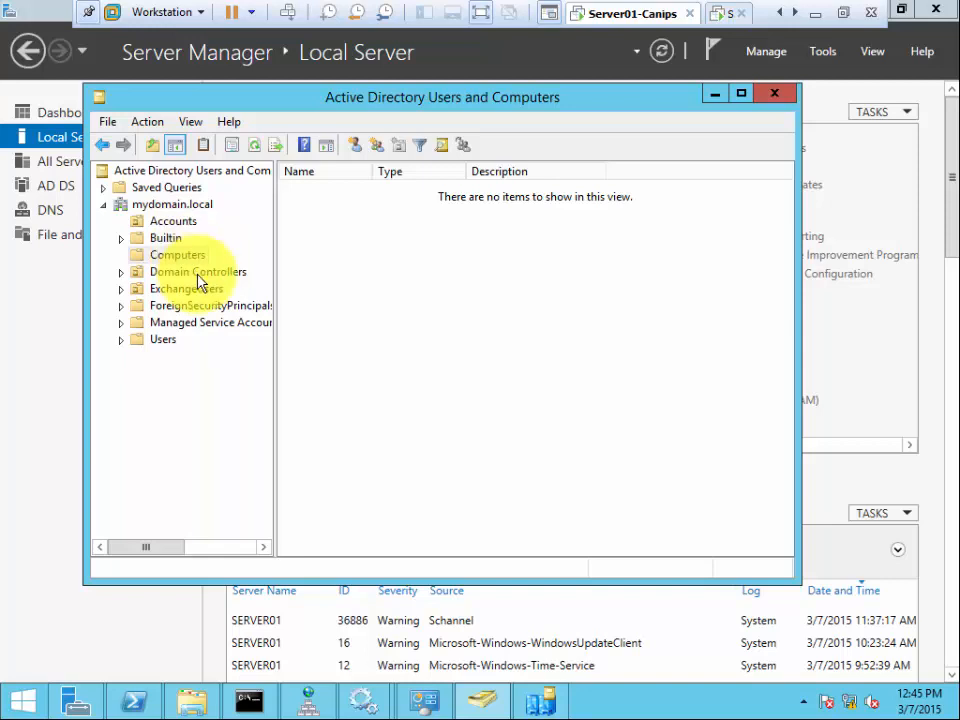
{"action": "left_click", "coordinate": [190, 276]}
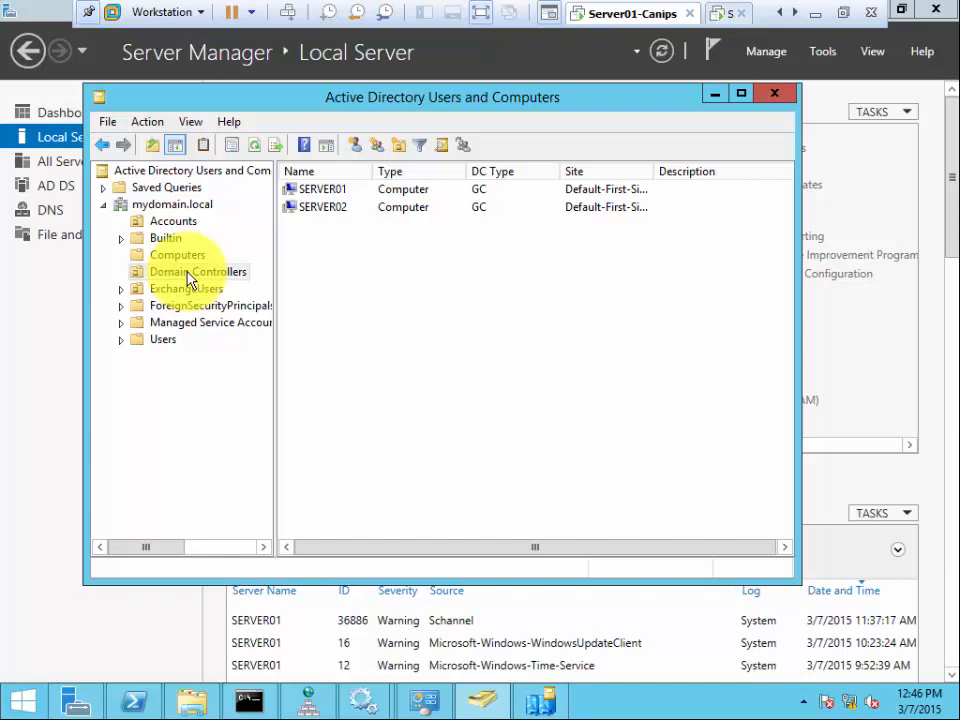
{"action": "left_click", "coordinate": [188, 257]}
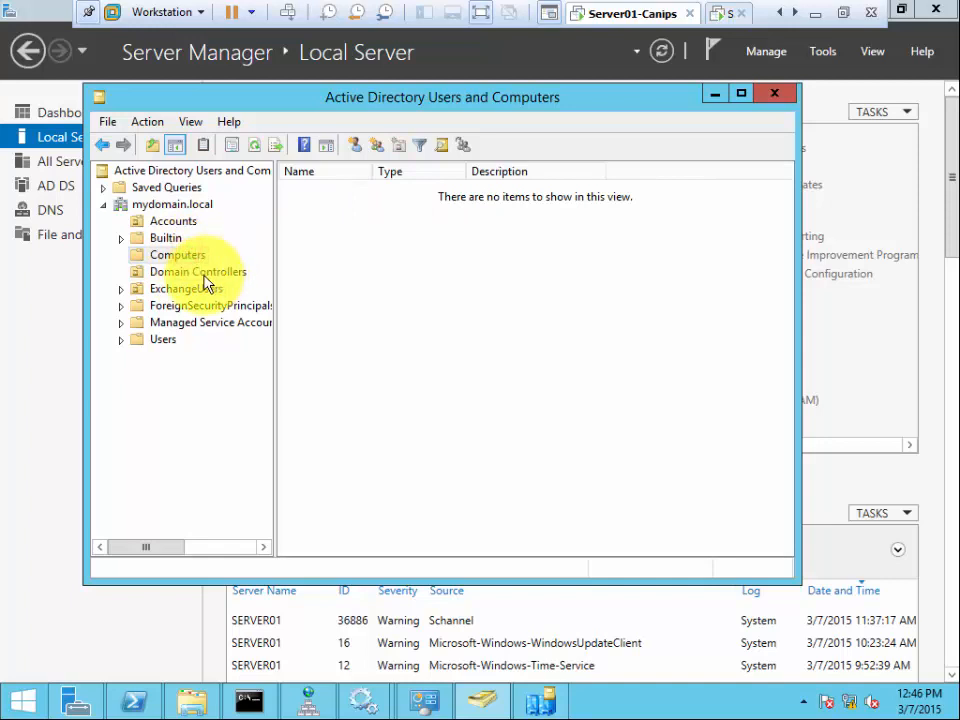
{"action": "left_click", "coordinate": [202, 273]}
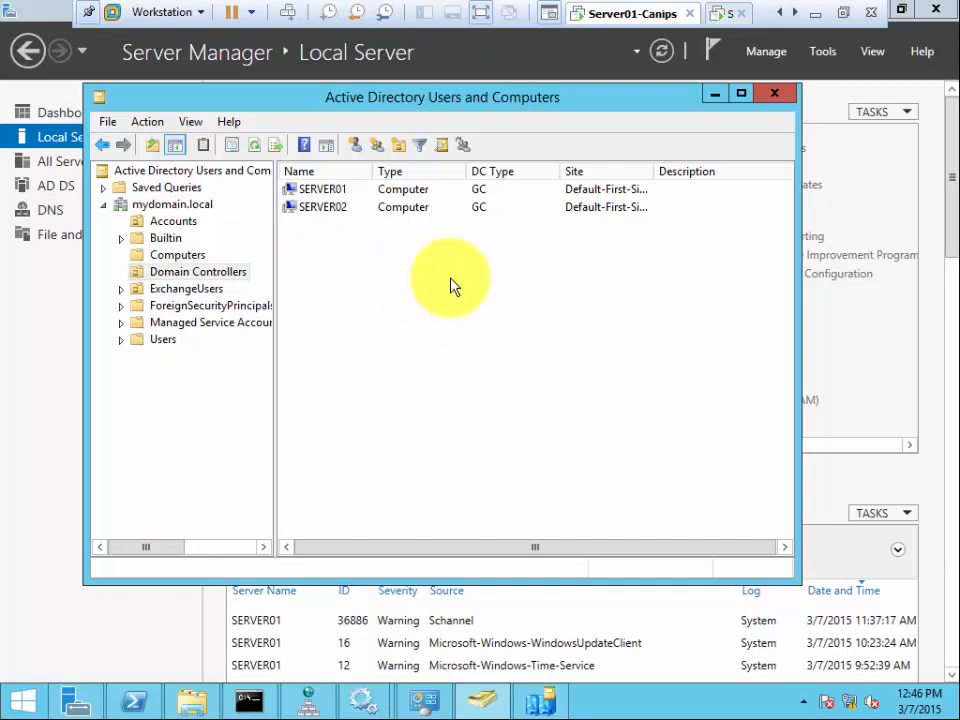
{"action": "left_click", "coordinate": [716, 97]}
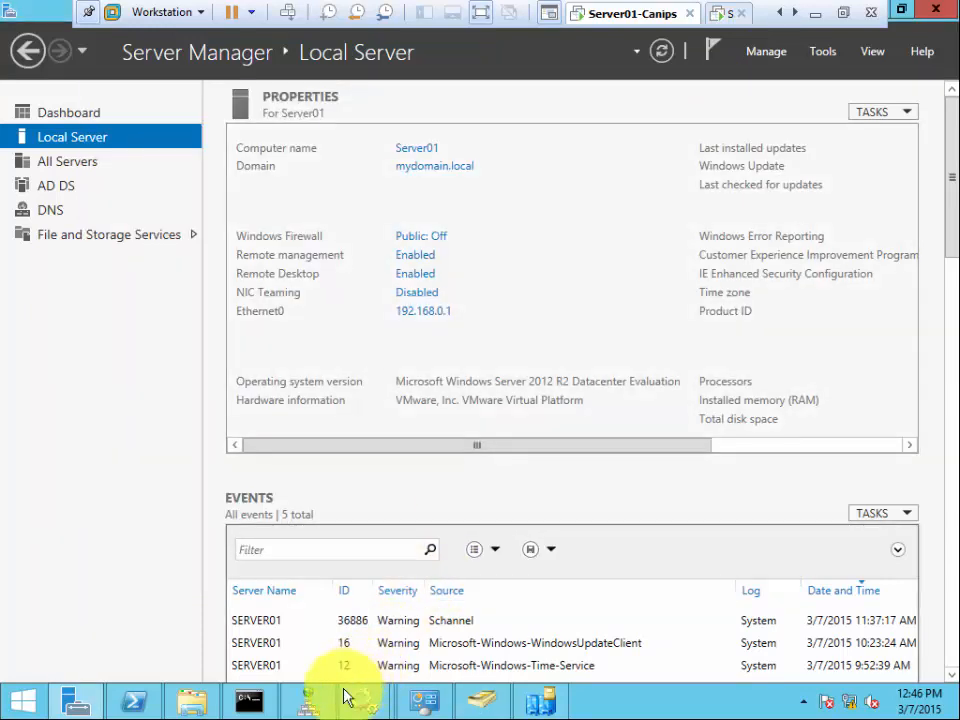
- Reopen DNS Manager, collapse SERVER01's Forward and Reverse Lookup Zones, then close the window
{"action": "left_click", "coordinate": [309, 700]}
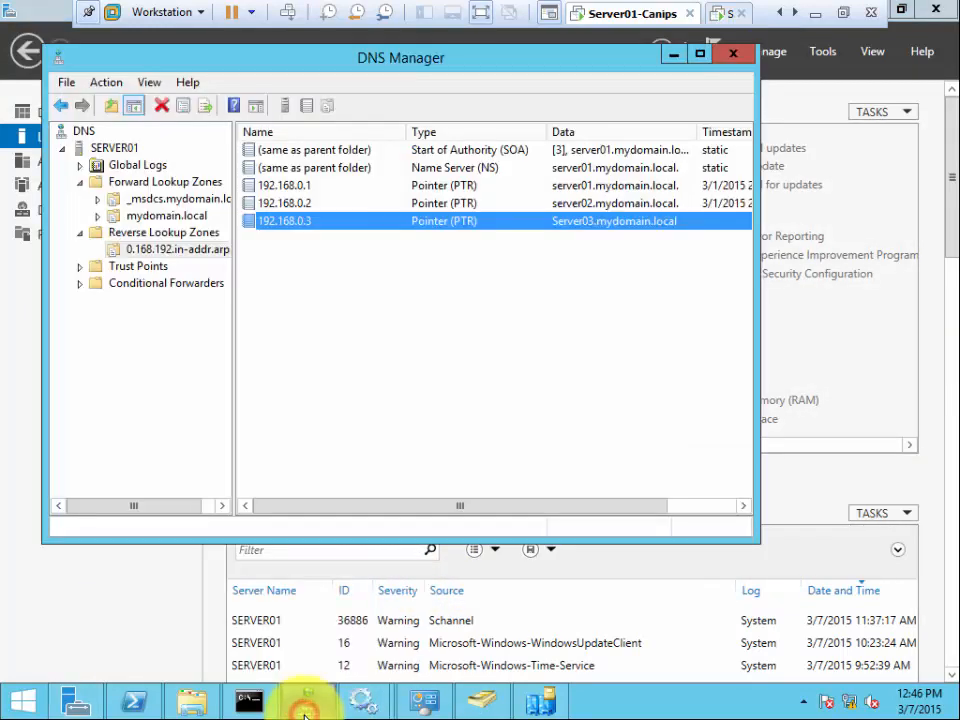
{"action": "left_click", "coordinate": [280, 276]}
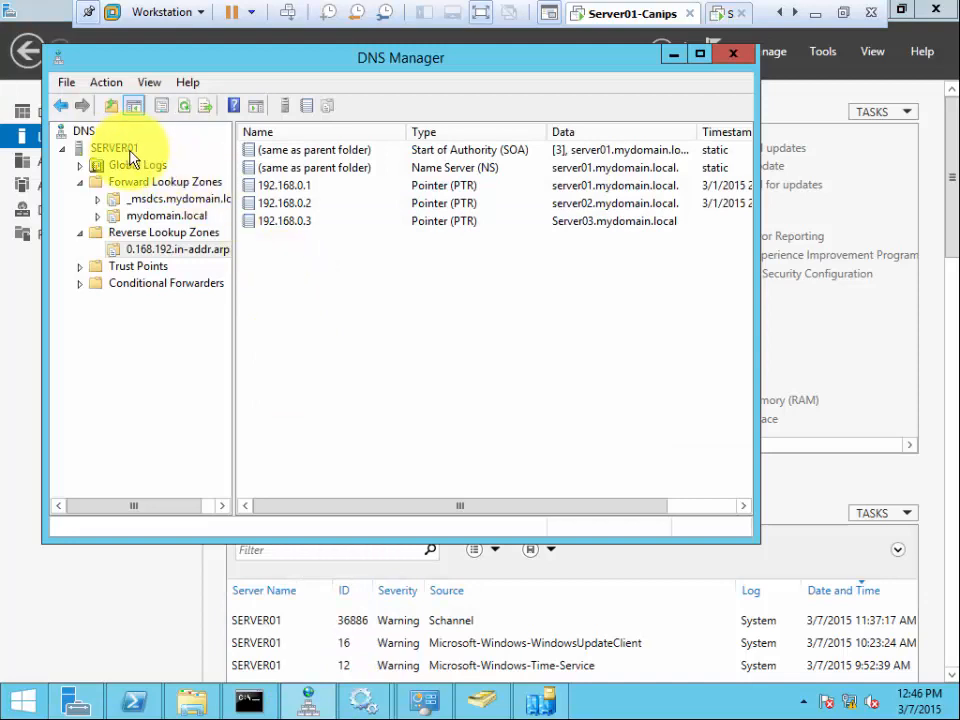
{"action": "left_click", "coordinate": [123, 151]}
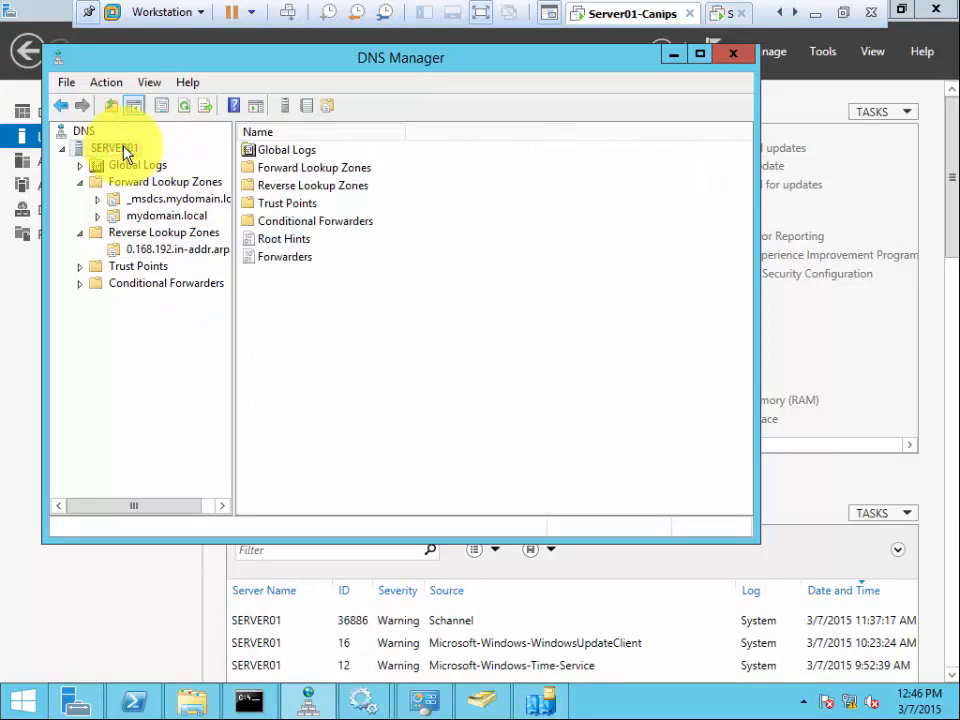
{"action": "left_click", "coordinate": [80, 185]}
{"action": "left_click", "coordinate": [80, 199]}
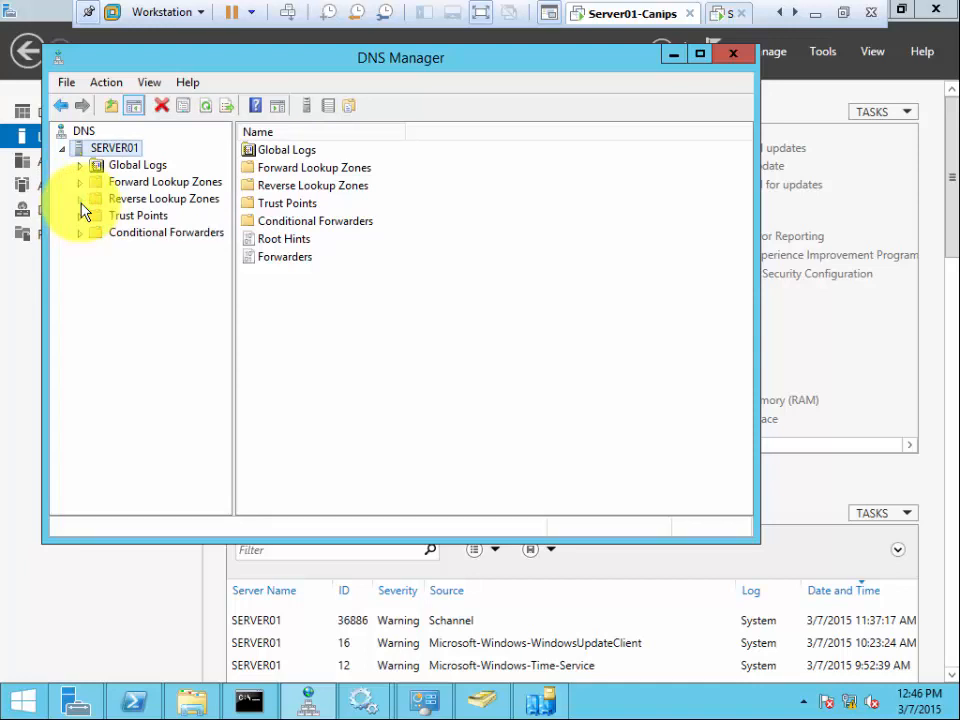
{"action": "right_click", "coordinate": [90, 137]}
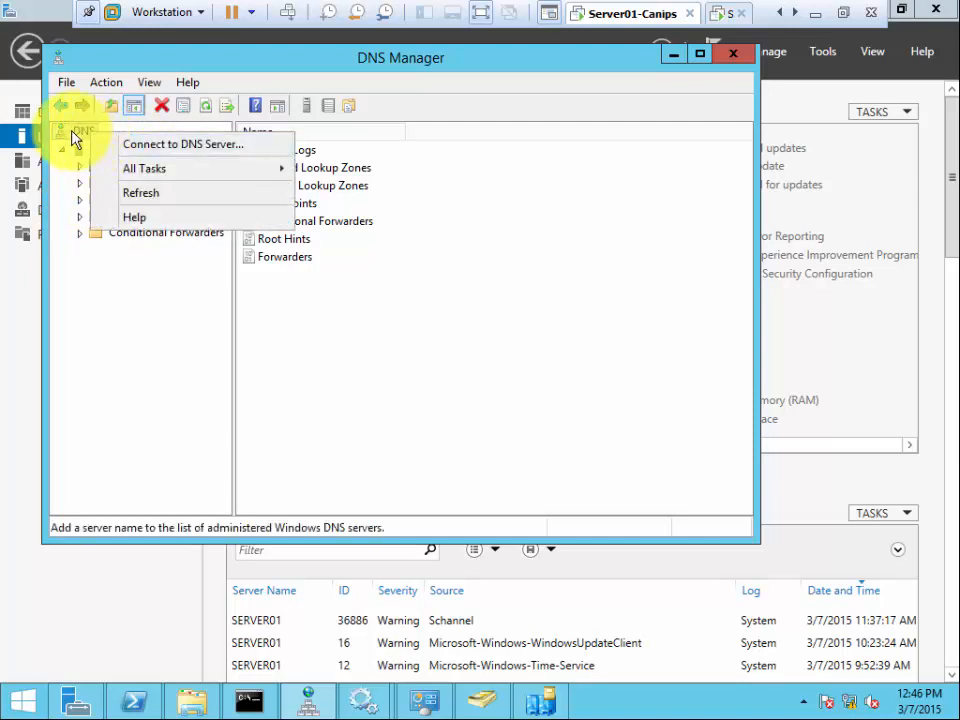
{"action": "left_click", "coordinate": [738, 54]}
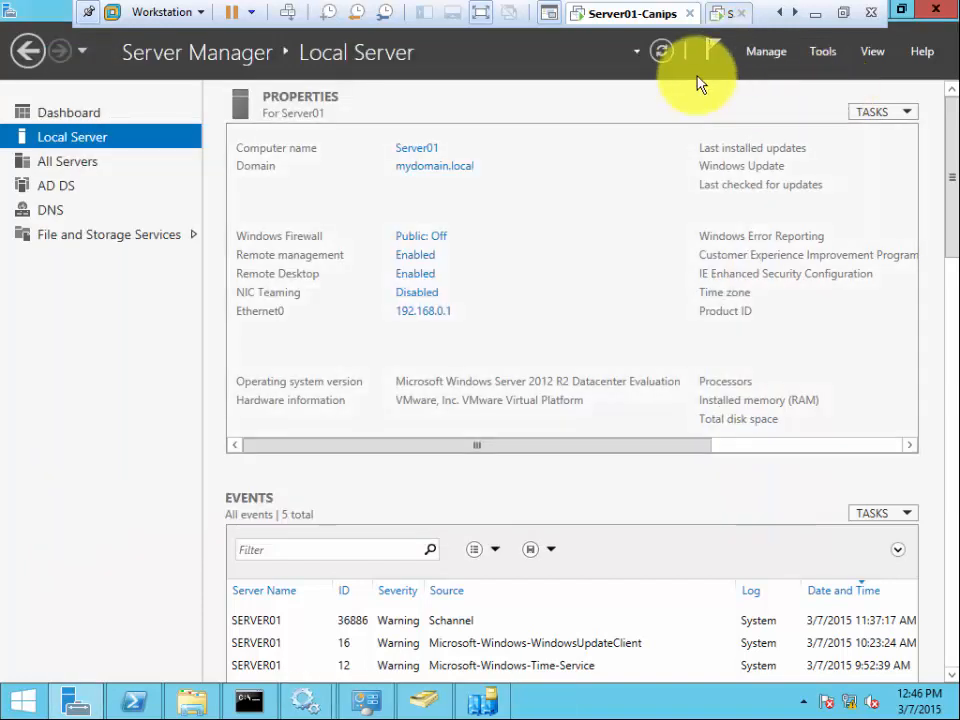
- Launch DNS Manager from the Tools menu and cancel the Connect to DNS Server prompt
{"action": "left_click", "coordinate": [820, 55]}
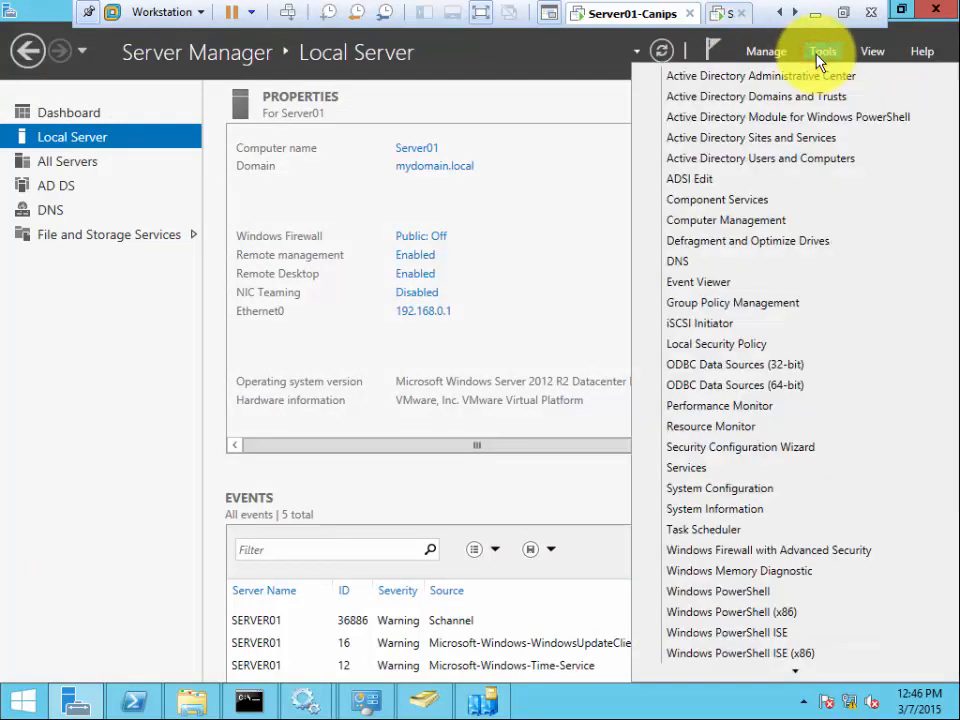
{"action": "left_click", "coordinate": [710, 262]}
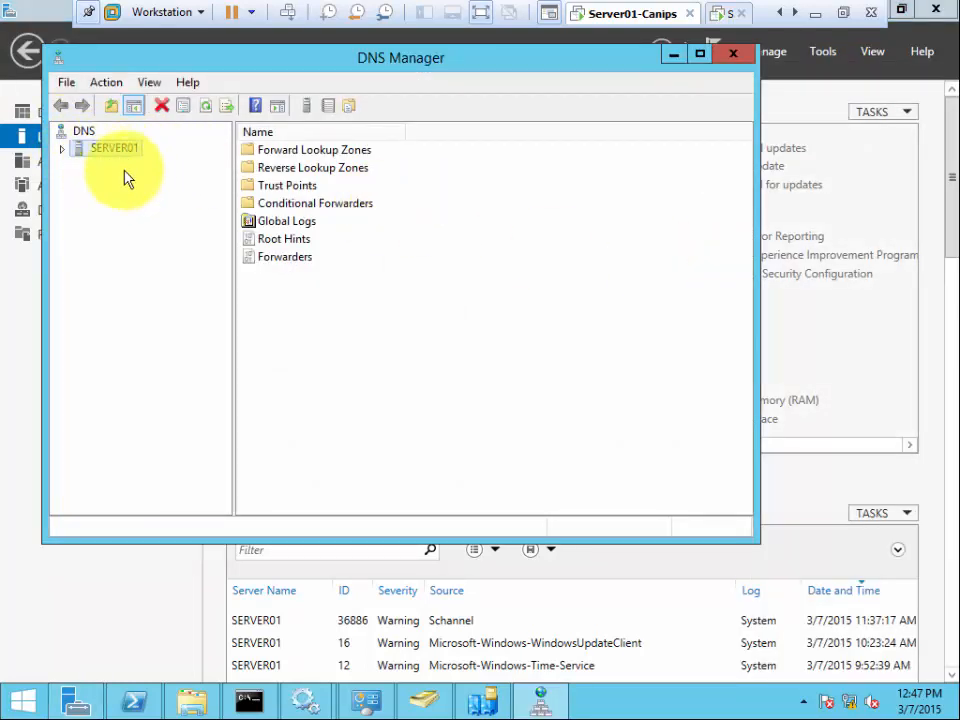
{"action": "right_click", "coordinate": [90, 131]}
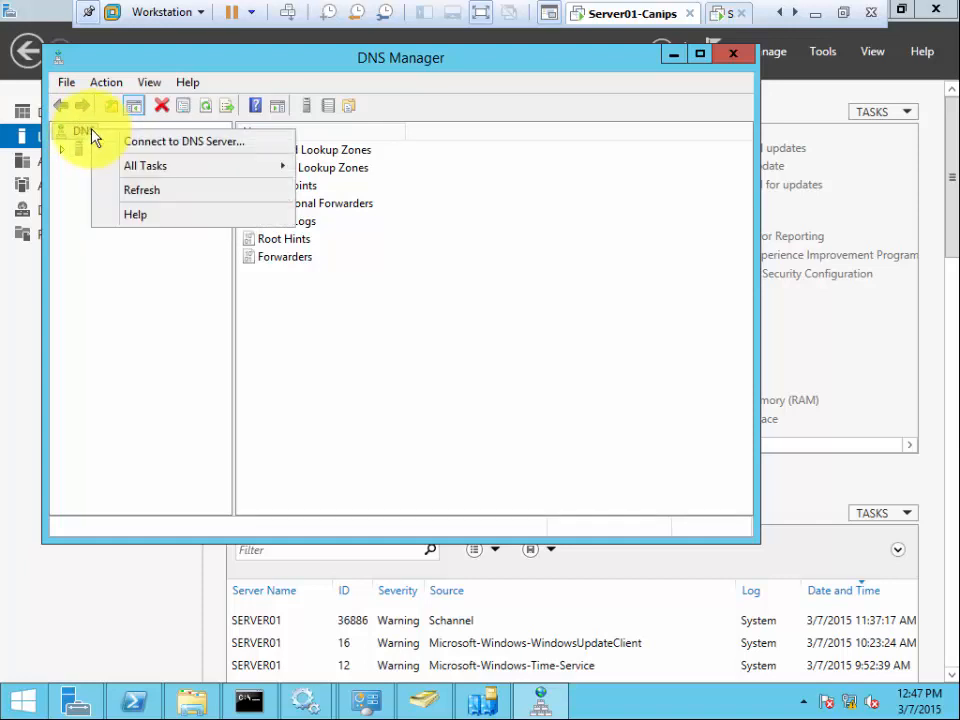
{"action": "left_click", "coordinate": [183, 150]}
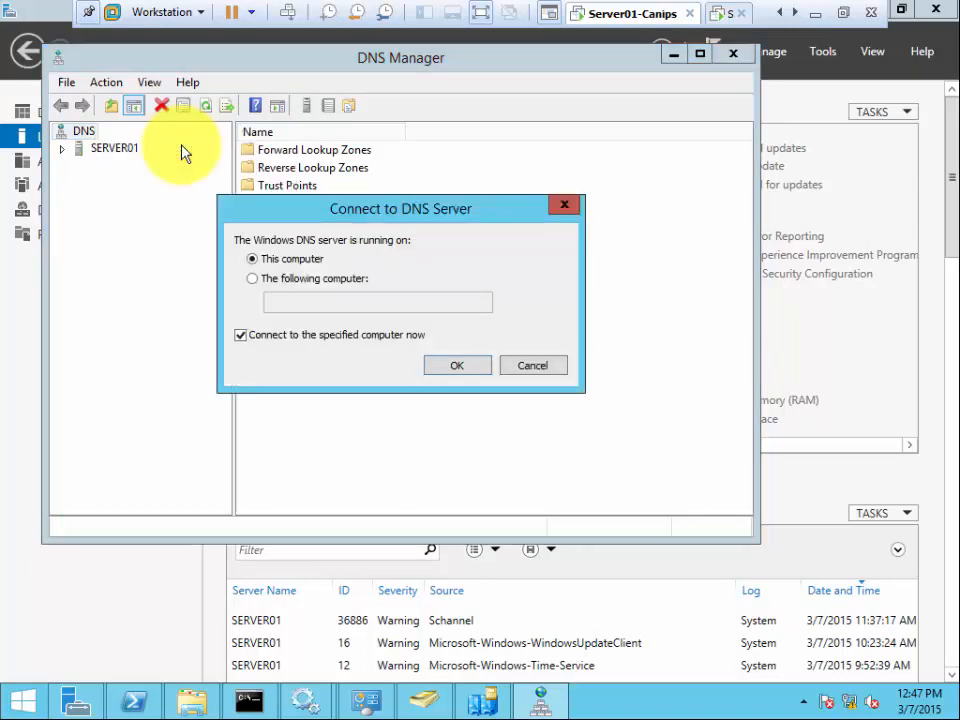
{"action": "left_click", "coordinate": [531, 367]}
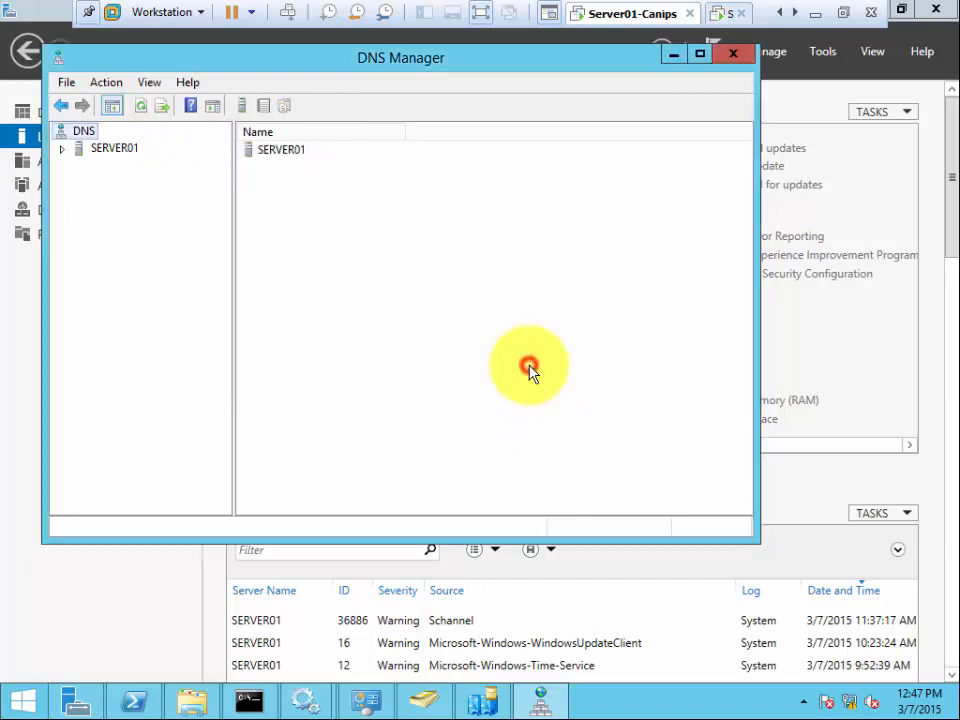
- Connect DNS Manager to the computer server02 as an additional DNS server
{"action": "right_click", "coordinate": [89, 135]}
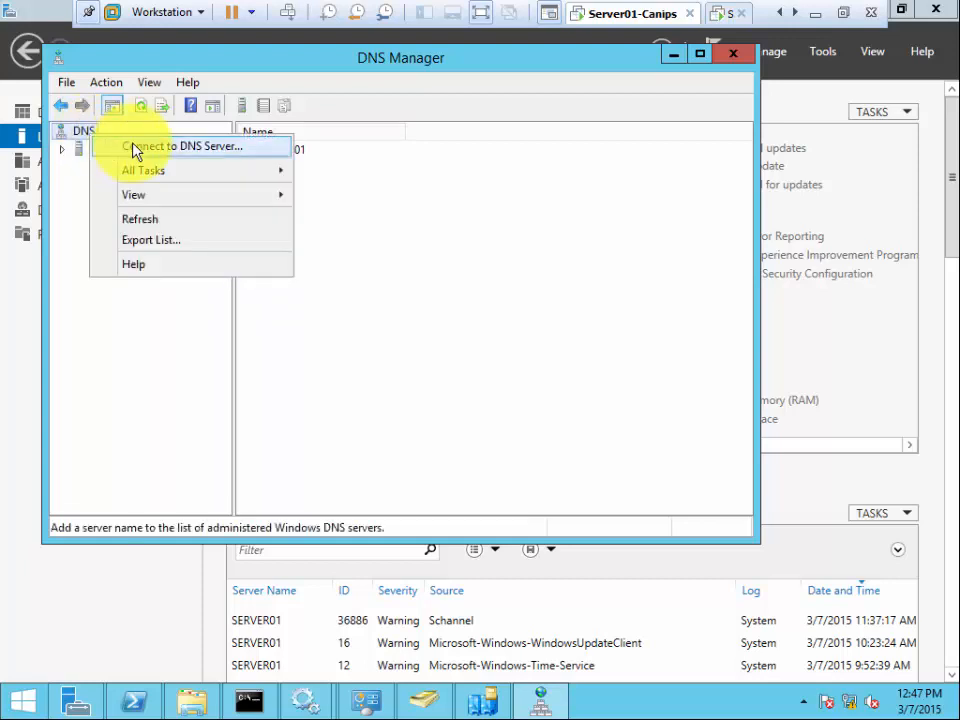
{"action": "left_click", "coordinate": [223, 155]}
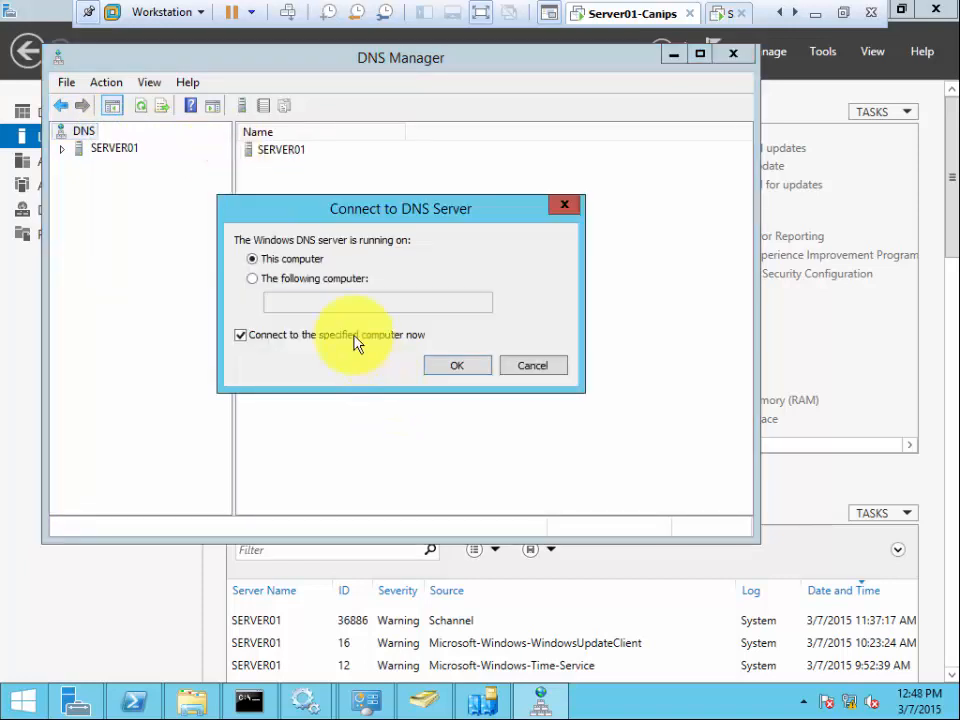
{"action": "left_click", "coordinate": [320, 283]}
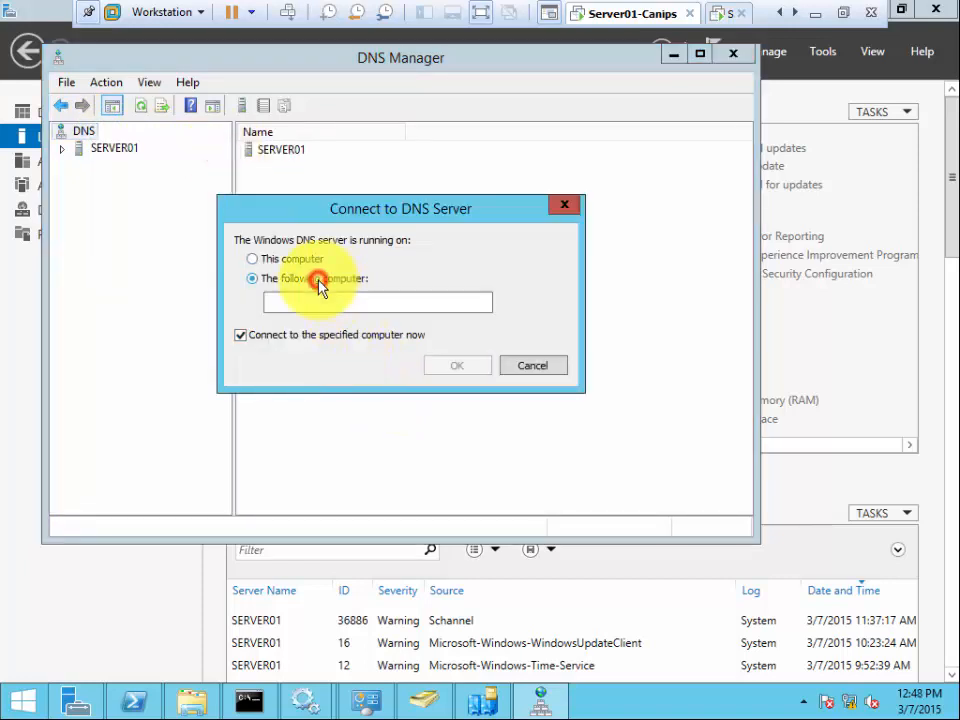
{"action": "left_click", "coordinate": [321, 302]}
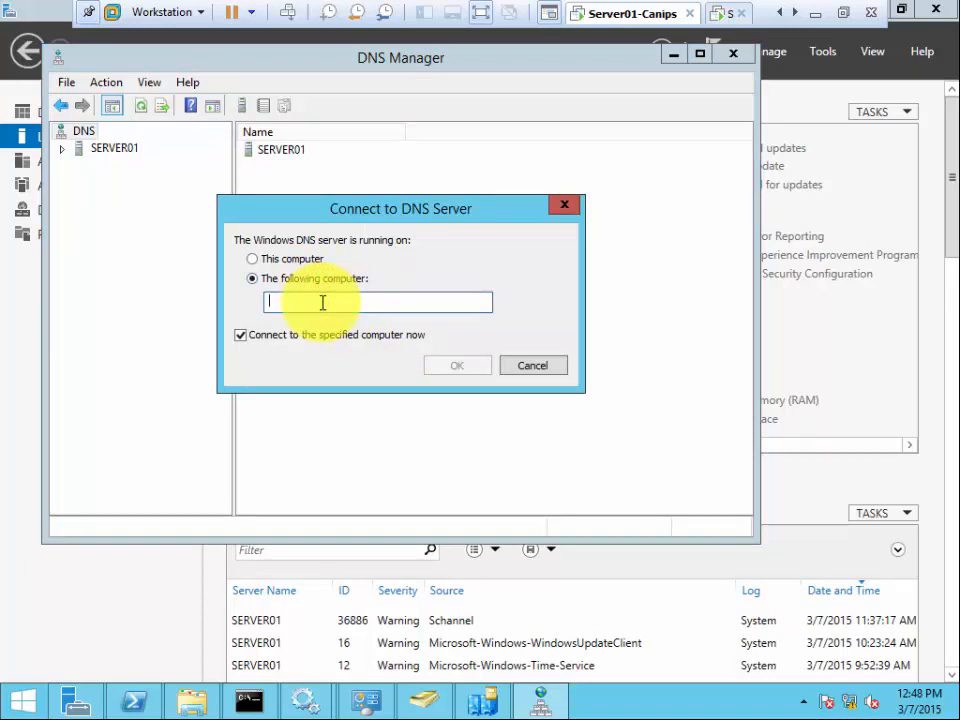
{"action": "type", "text": "server02"}
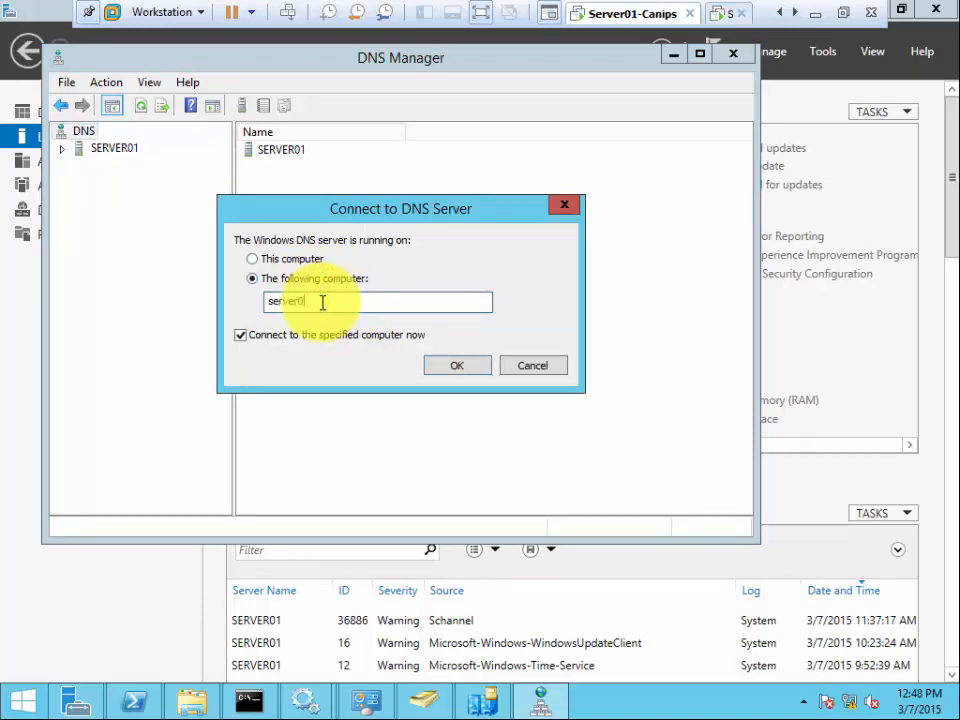
{"action": "left_click", "coordinate": [458, 368]}
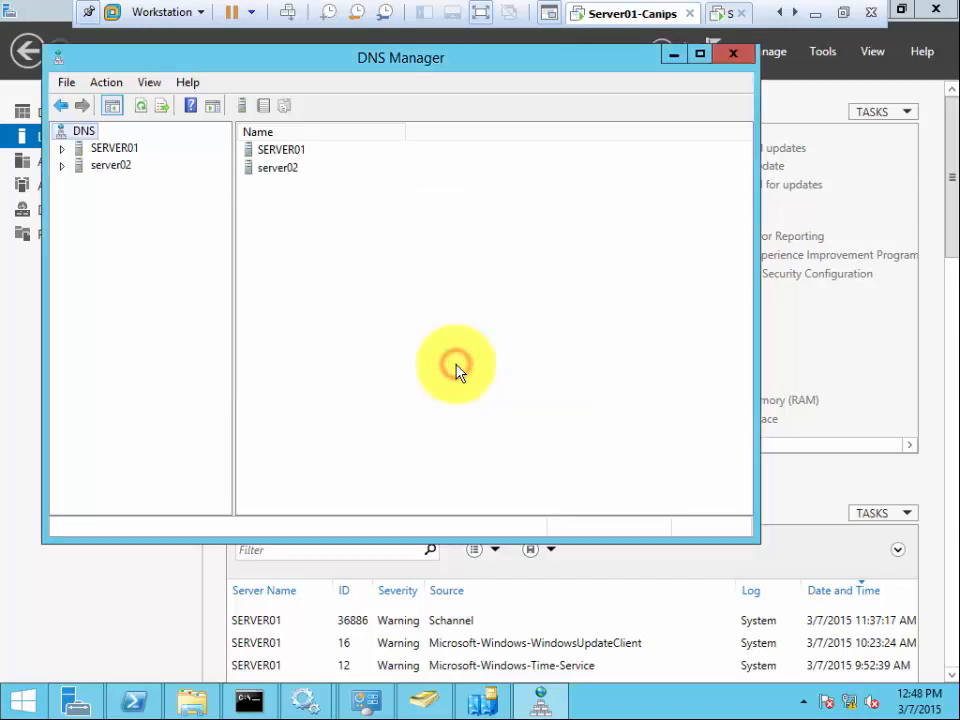
- Expand server02 in the tree to show its lookup zones and folders
{"action": "left_click", "coordinate": [99, 168]}
{"action": "left_click", "coordinate": [64, 167]}
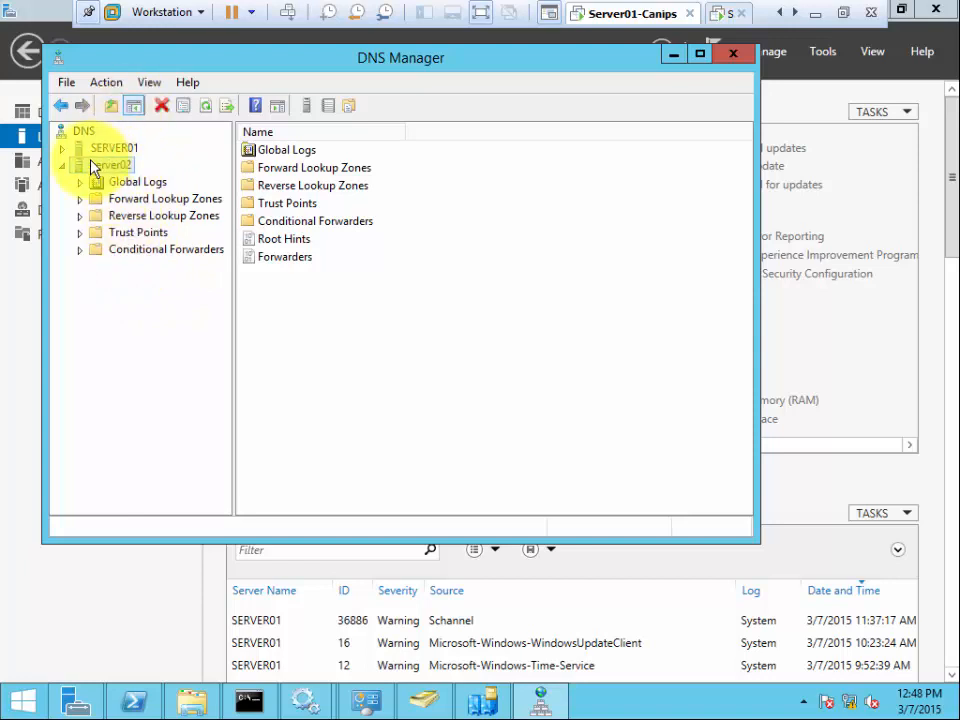
{"action": "left_click", "coordinate": [63, 166]}
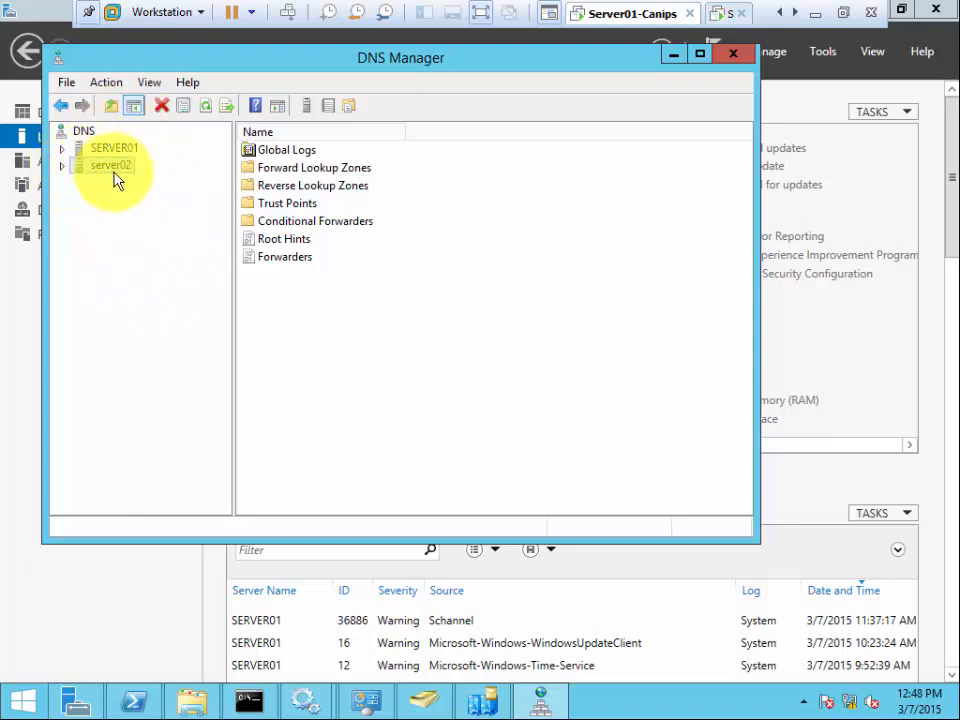
{"action": "left_click", "coordinate": [62, 166]}
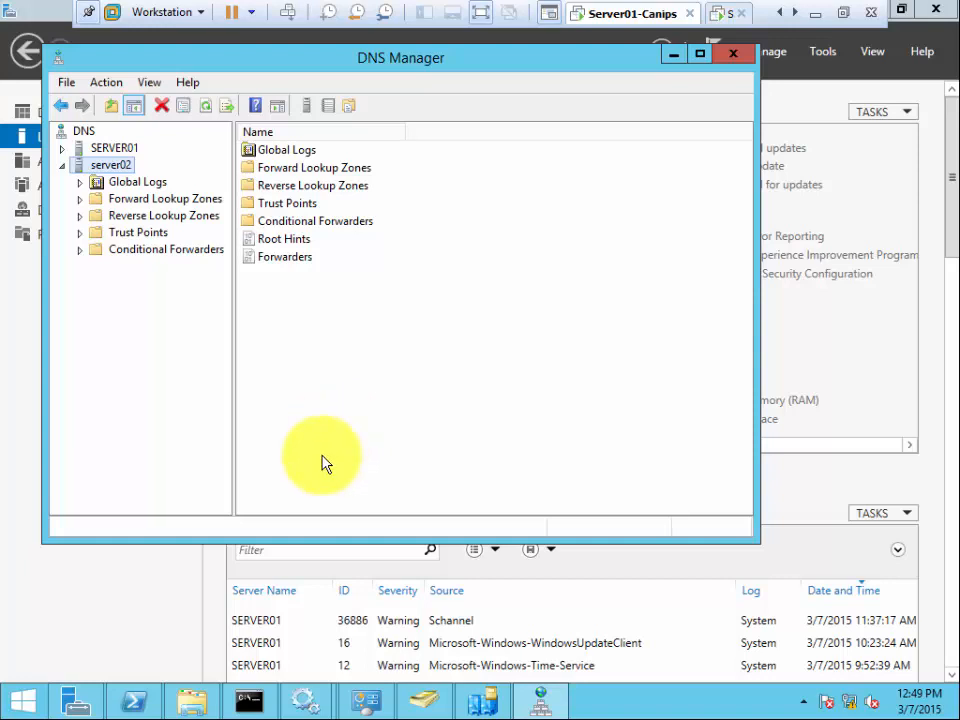
- Launch a blank Microsoft Management Console with the mmc Run command
{"action": "key", "text": "super+r"}
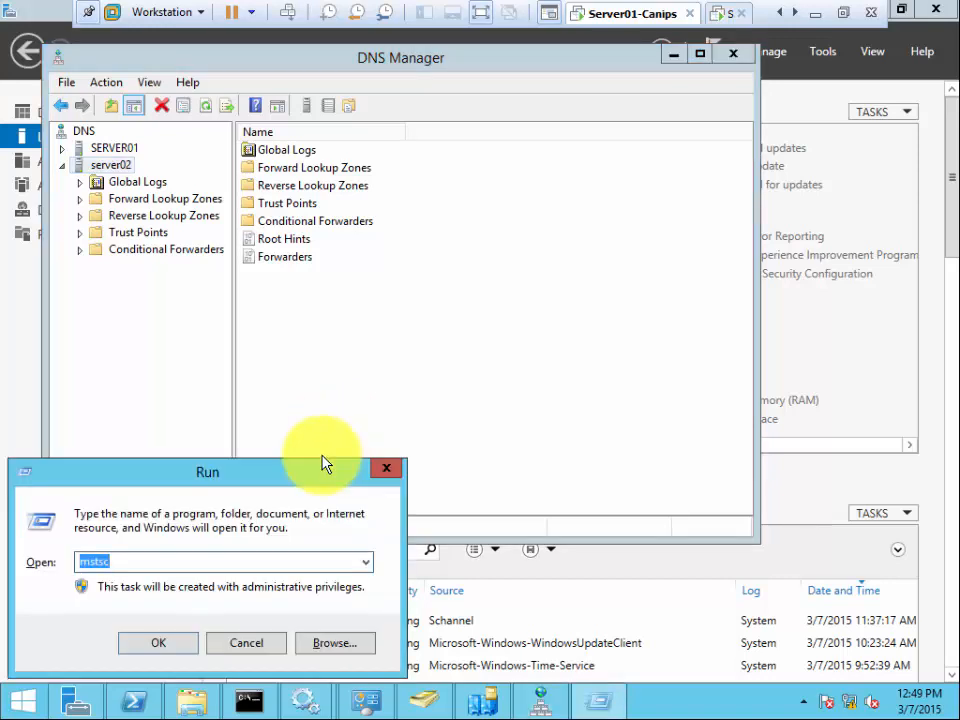
{"action": "type", "text": "mmc"}
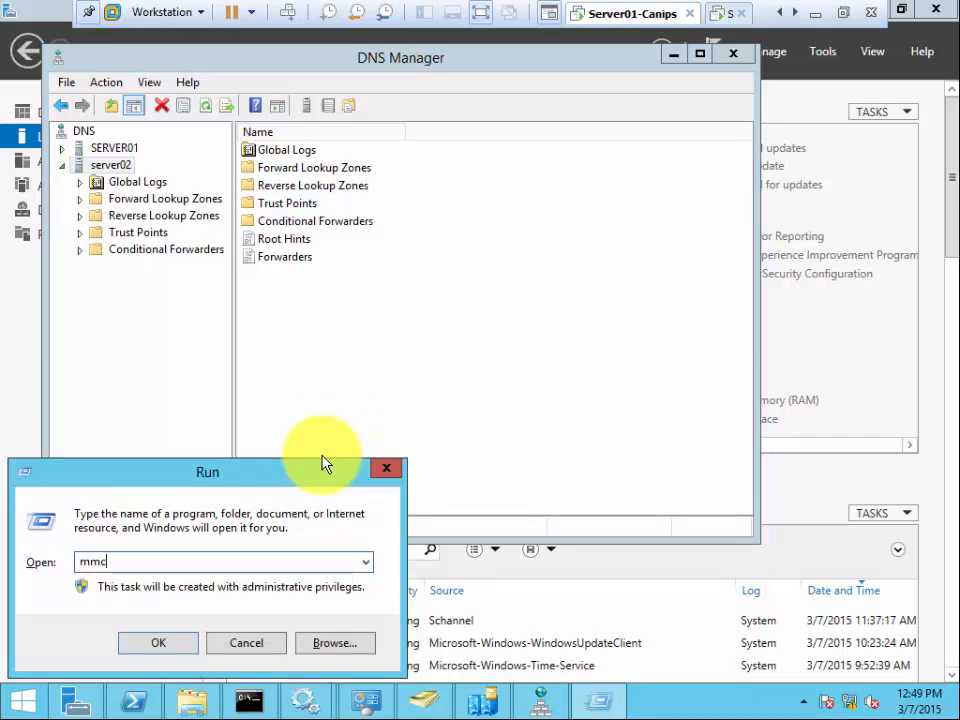
{"action": "left_click", "coordinate": [178, 654]}
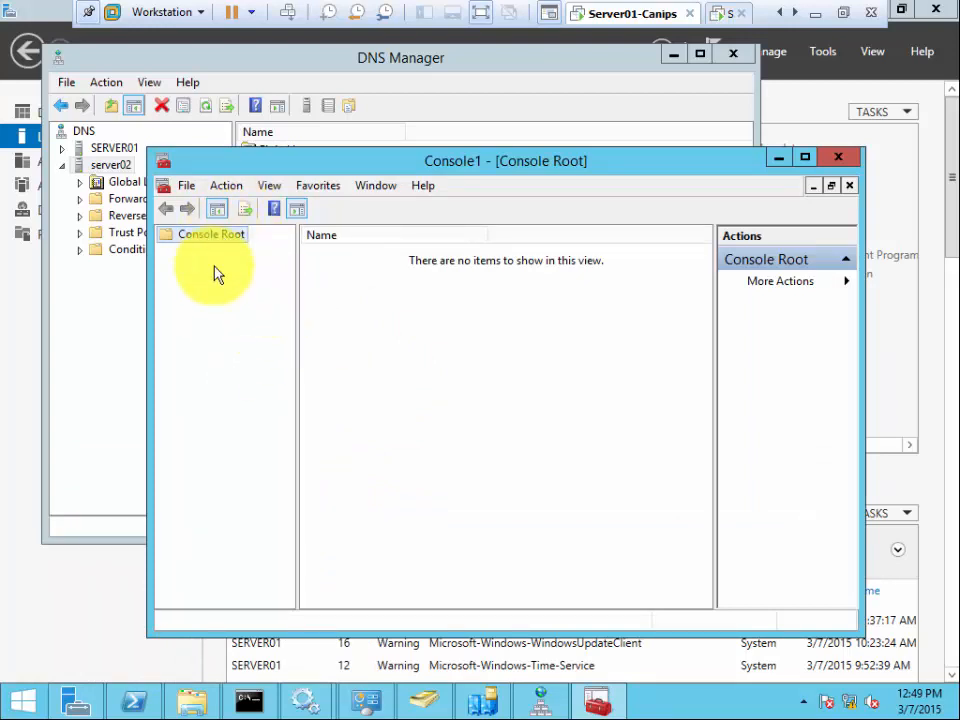
- Cancel Add or Remove Snap-ins without adding any, close the empty console, reopen Run
{"action": "left_click", "coordinate": [186, 190]}
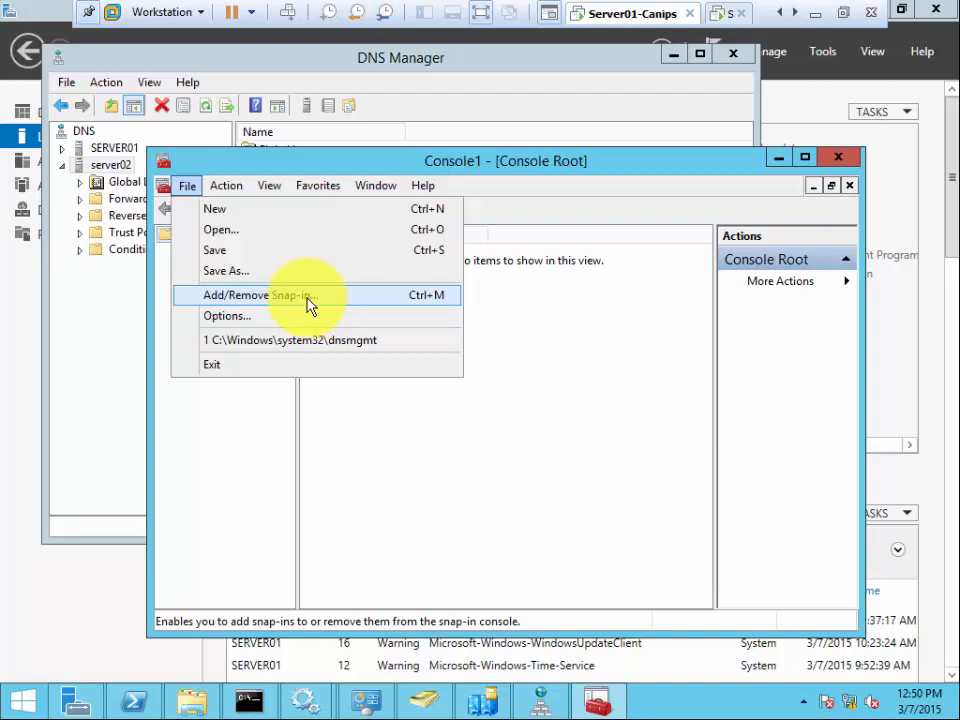
{"action": "left_click", "coordinate": [311, 300]}
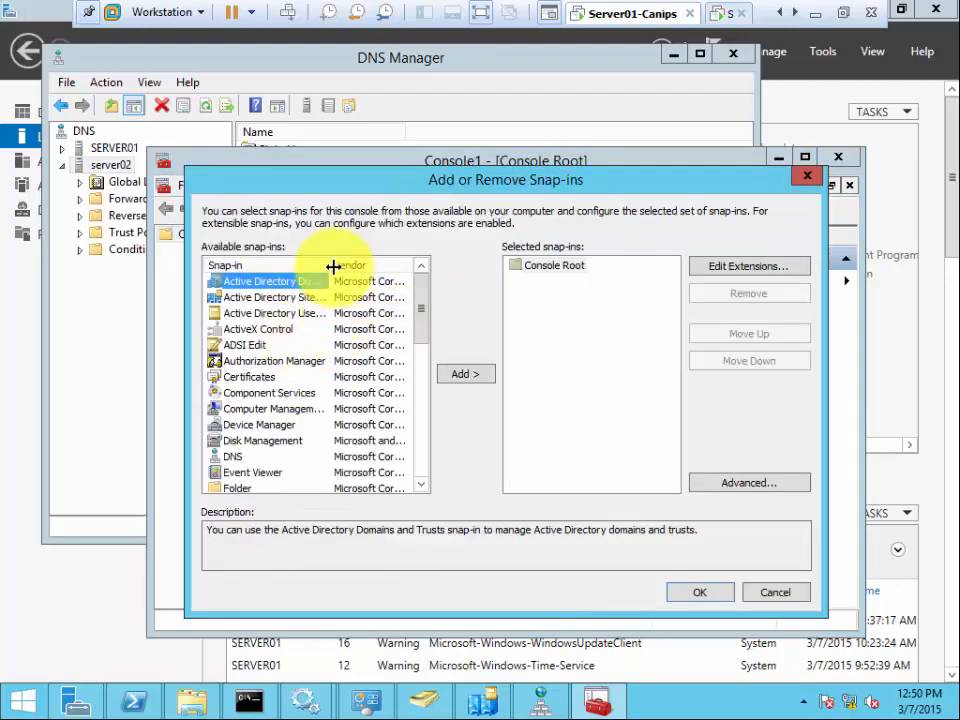
{"action": "left_click_drag", "start_coordinate": [329, 265], "coordinate": [367, 265]}
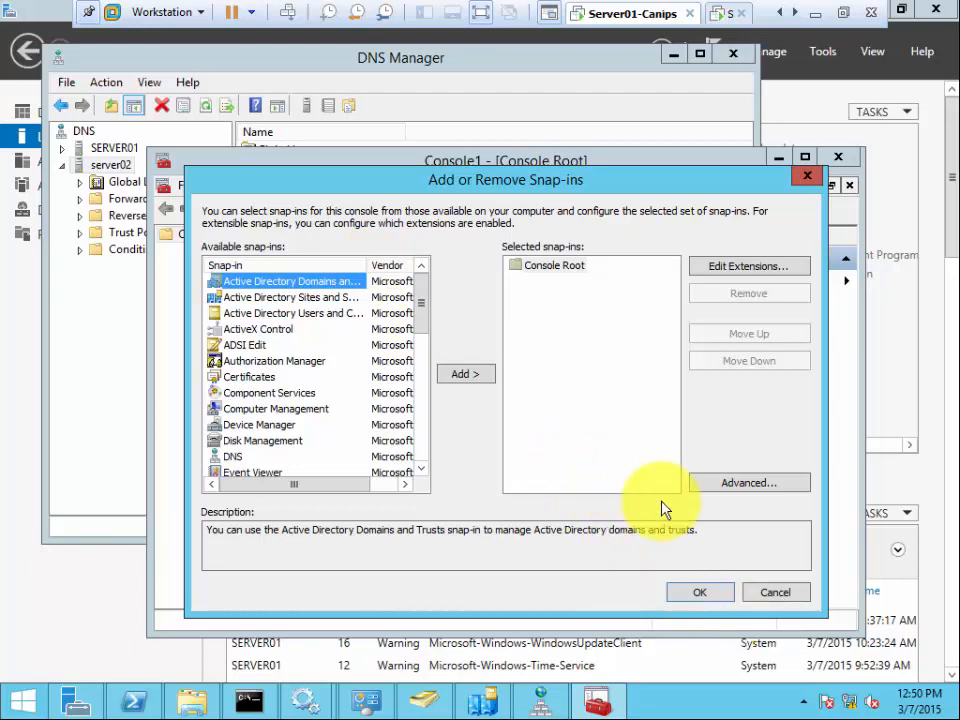
{"action": "left_click", "coordinate": [776, 591]}
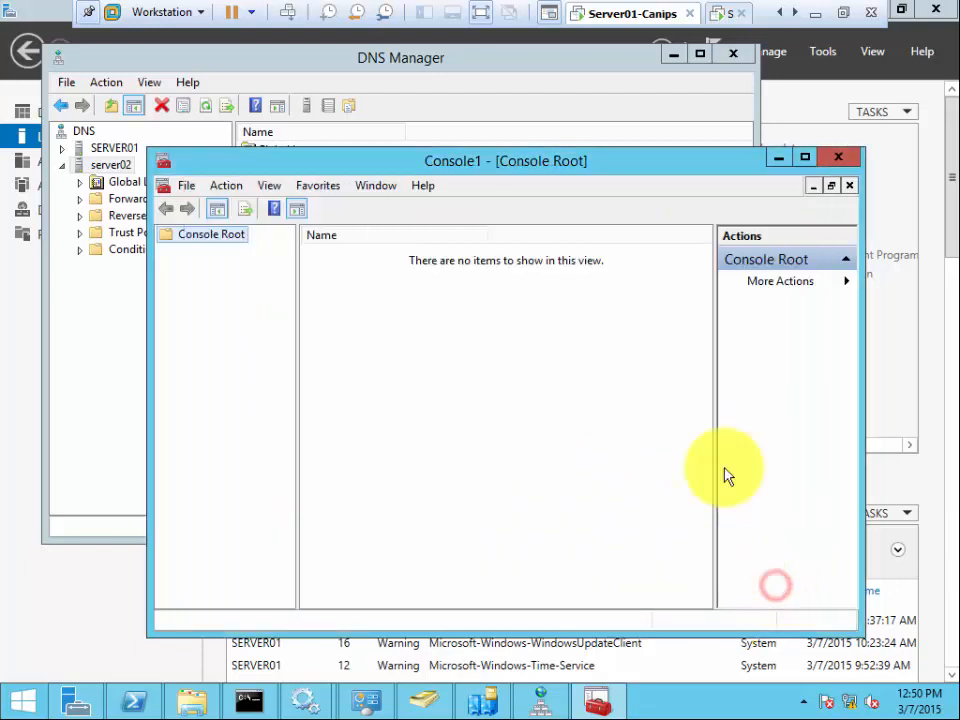
{"action": "left_click", "coordinate": [856, 162]}
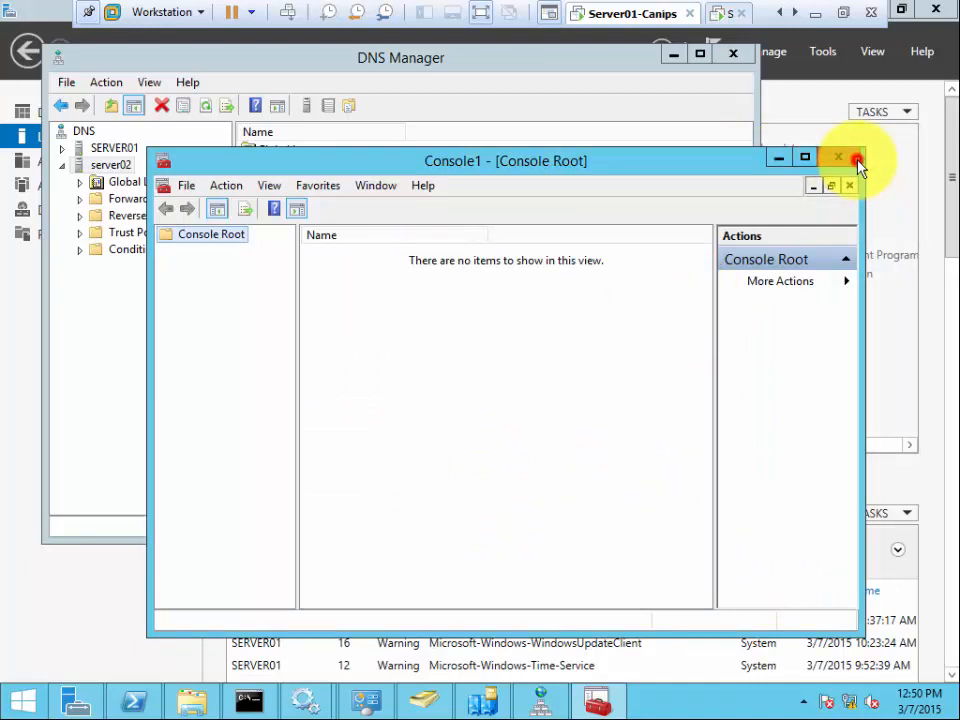
{"action": "key", "text": "super+r"}
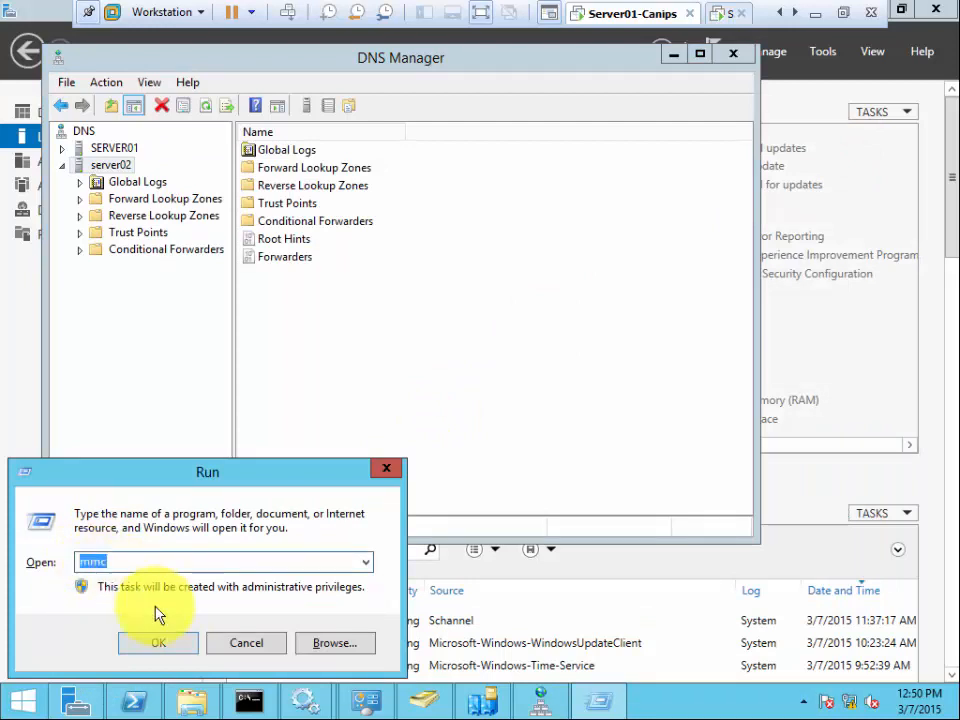
- Start mmc again and position the new Console1 window over DNS Manager
{"action": "left_click", "coordinate": [157, 647]}
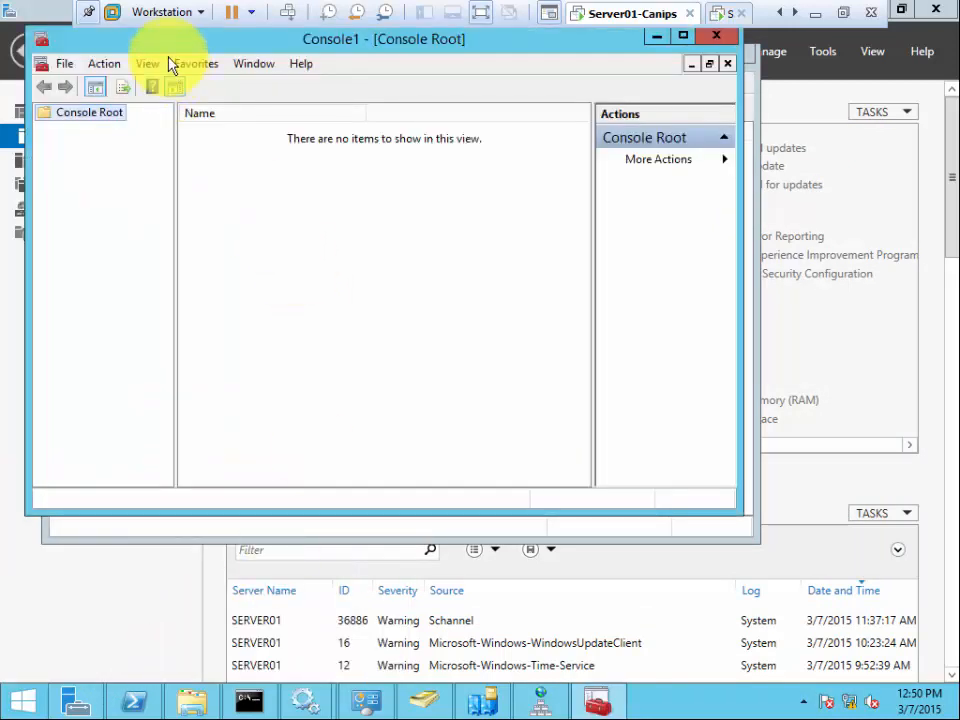
{"action": "left_click_drag", "start_coordinate": [204, 40], "coordinate": [325, 121]}
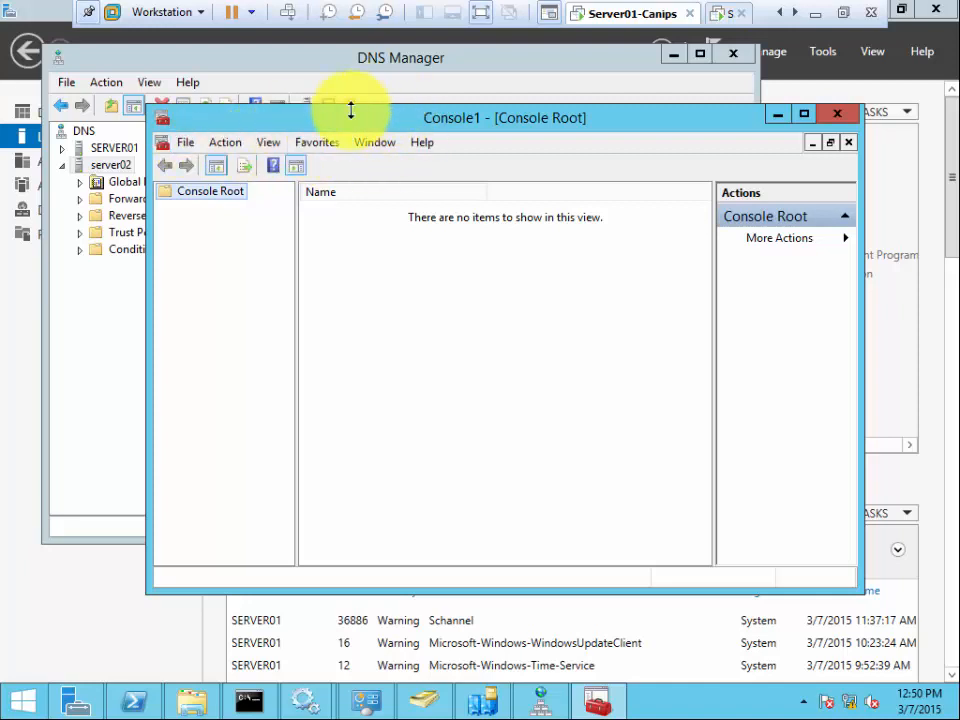
- Add the DNS snap-in in the Add or Remove Snap-ins dialog
{"action": "left_click", "coordinate": [183, 148]}
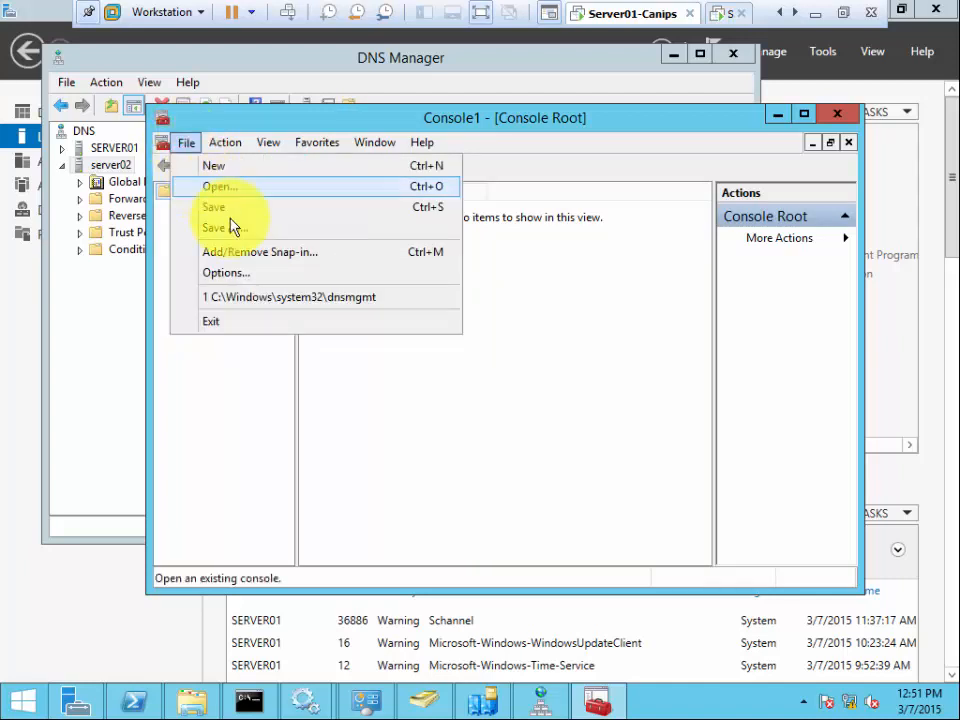
{"action": "left_click", "coordinate": [267, 260]}
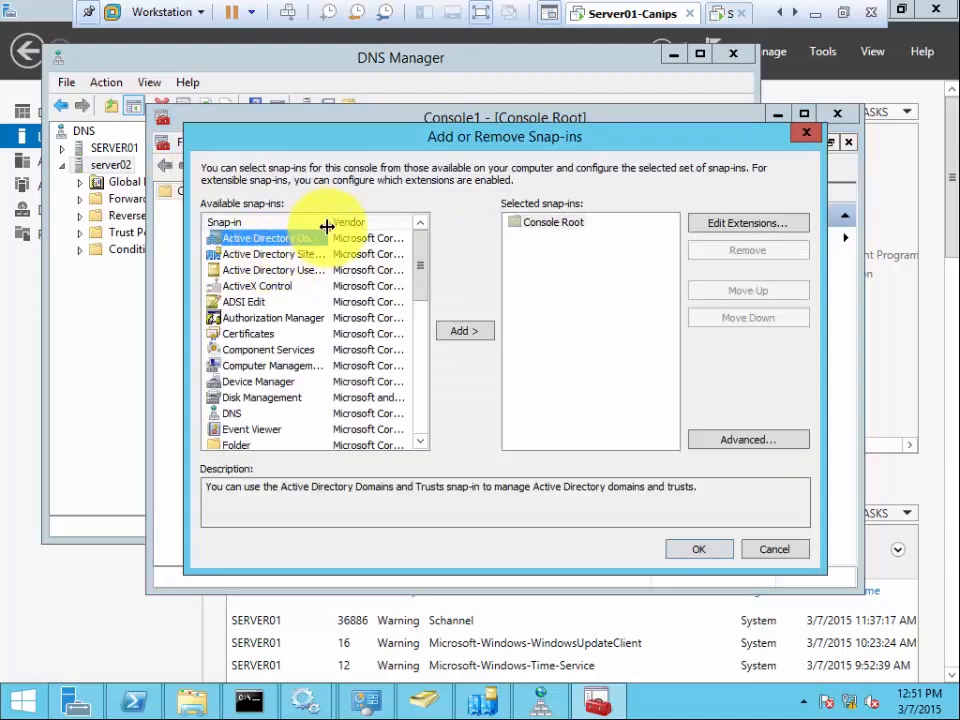
{"action": "left_click_drag", "start_coordinate": [327, 227], "coordinate": [350, 222]}
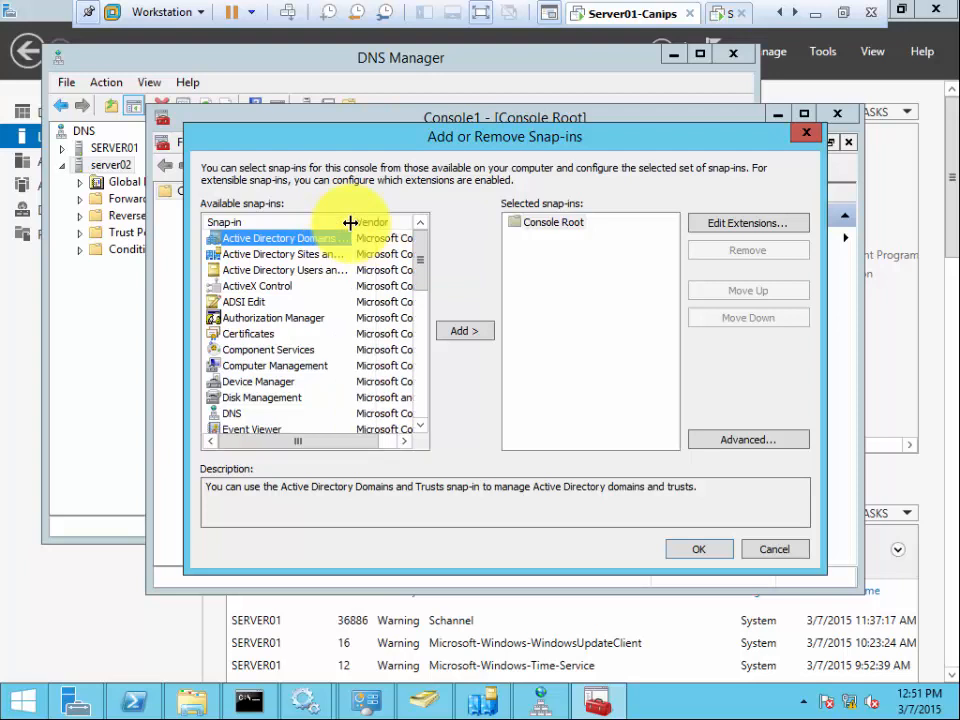
{"action": "left_click", "coordinate": [231, 413]}
{"action": "left_click", "coordinate": [466, 334]}
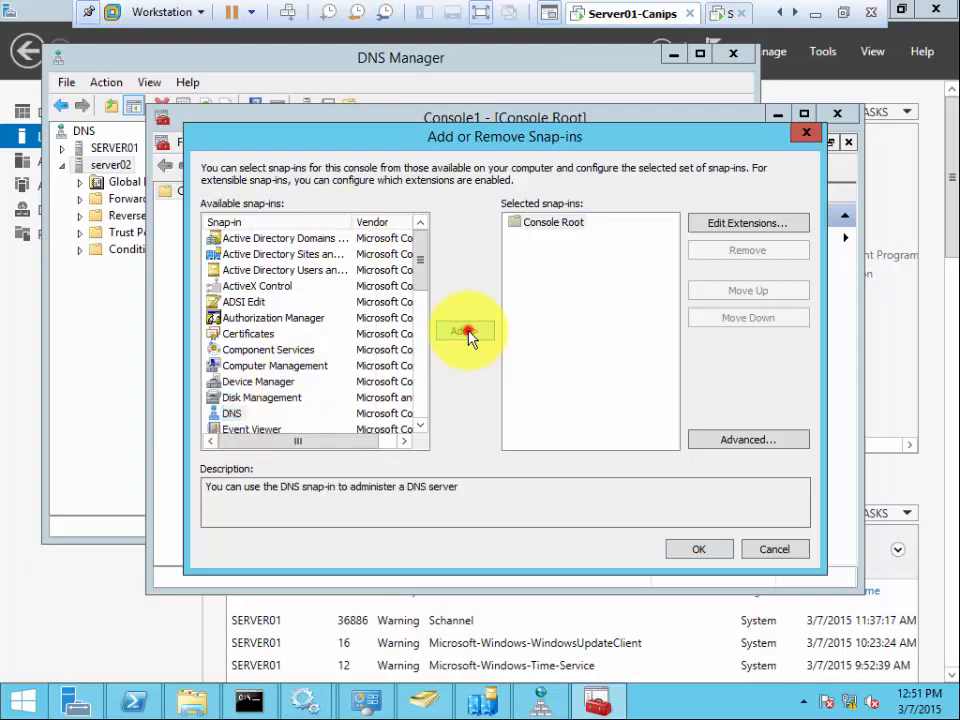
- Add the Active Directory Sites and Services and Active Directory Users and Computers snap-ins
{"action": "left_click", "coordinate": [279, 241]}
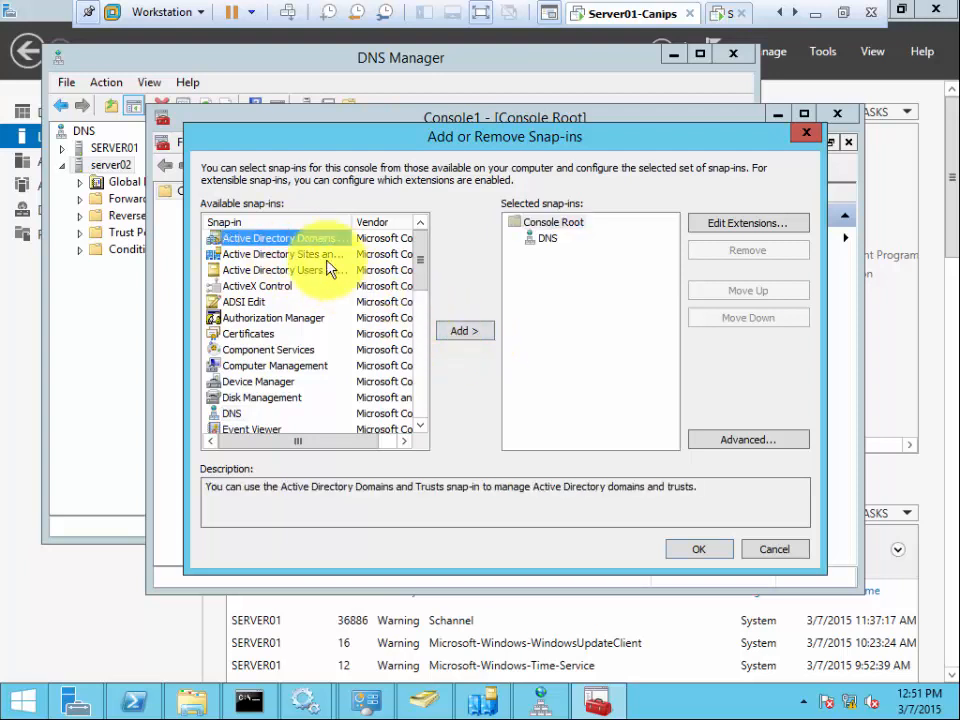
{"action": "left_click", "coordinate": [300, 254]}
{"action": "left_click", "coordinate": [463, 330]}
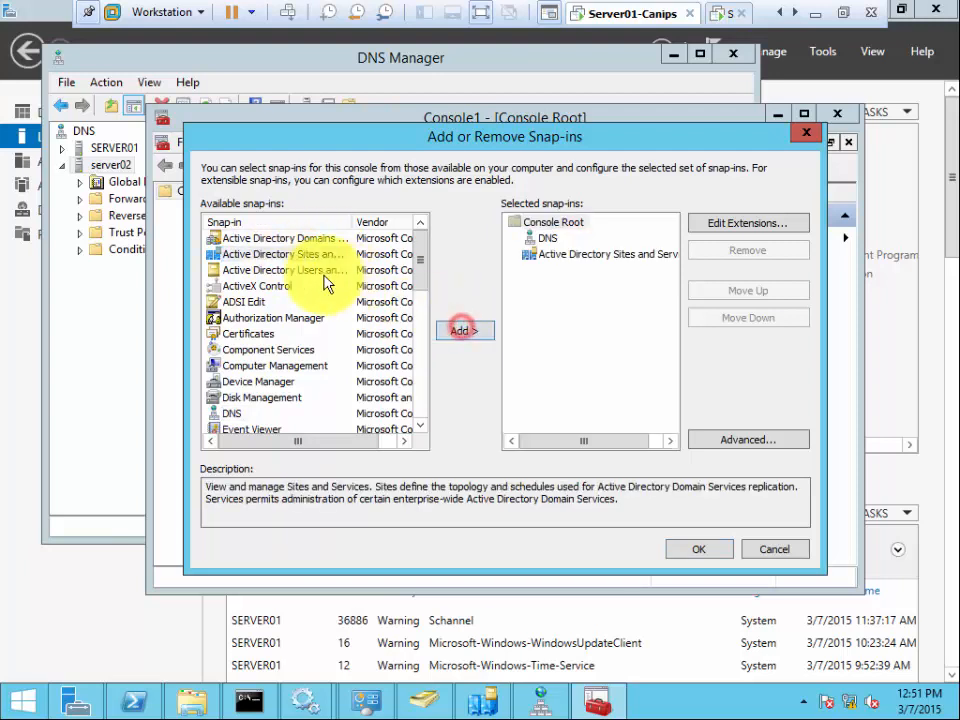
{"action": "left_click", "coordinate": [285, 270]}
{"action": "left_click", "coordinate": [458, 332]}
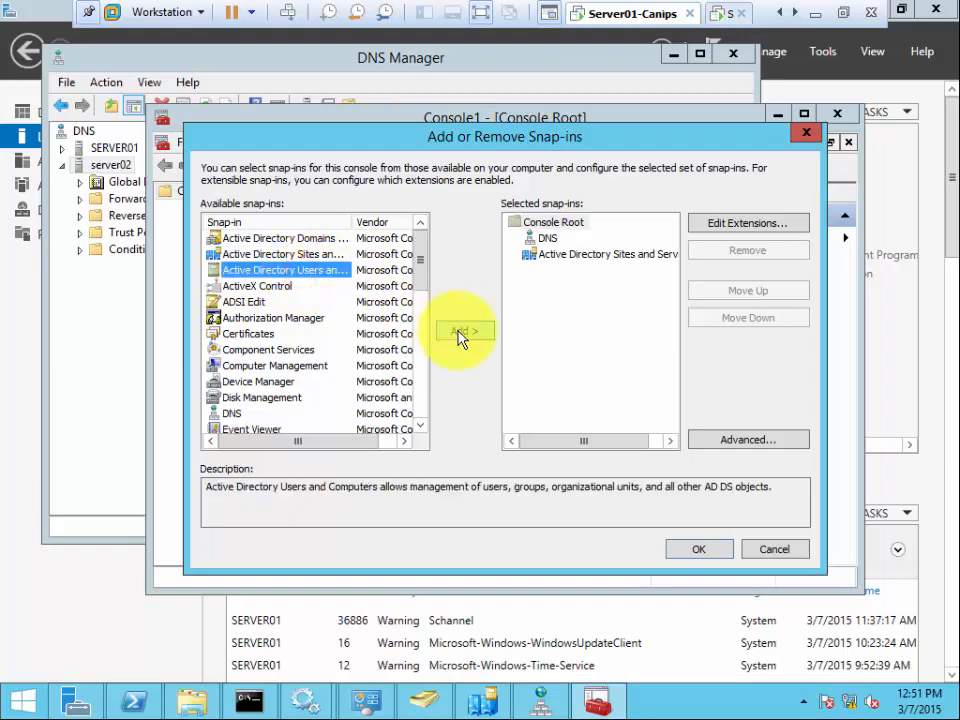
- Add Event Viewer for the local computer and confirm the four snap-ins with OK
{"action": "left_click", "coordinate": [422, 428]}
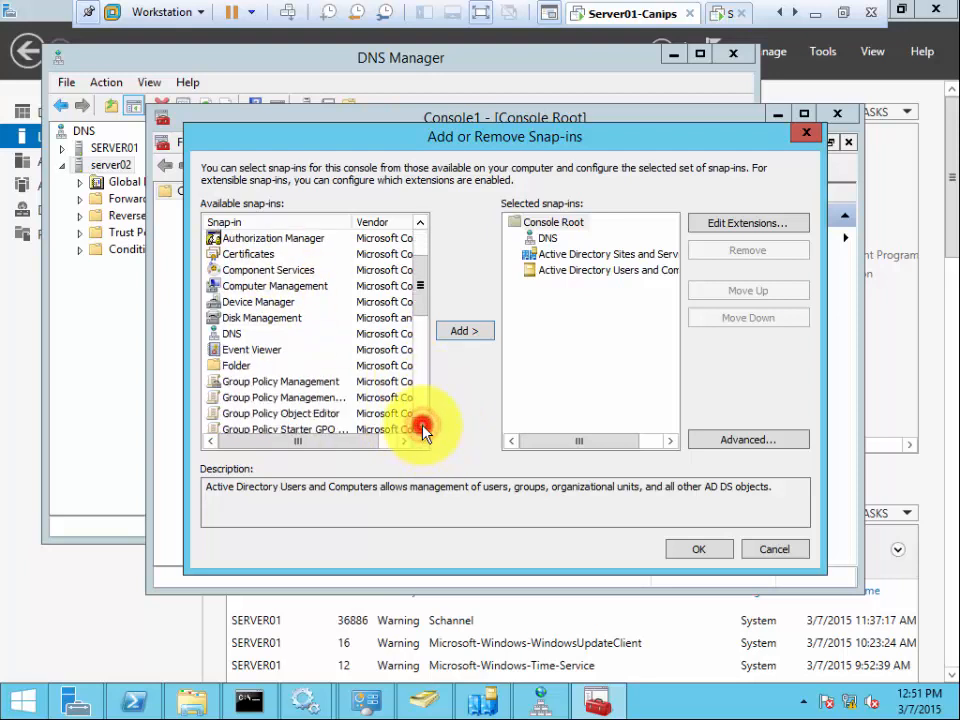
{"action": "left_click", "coordinate": [262, 351]}
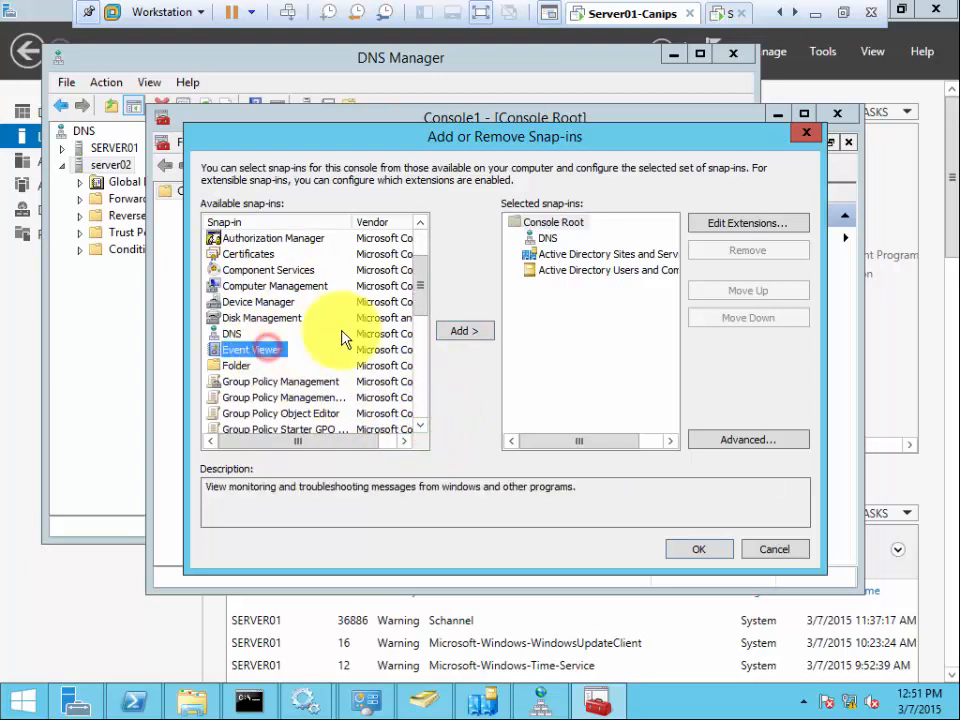
{"action": "left_click", "coordinate": [478, 332]}
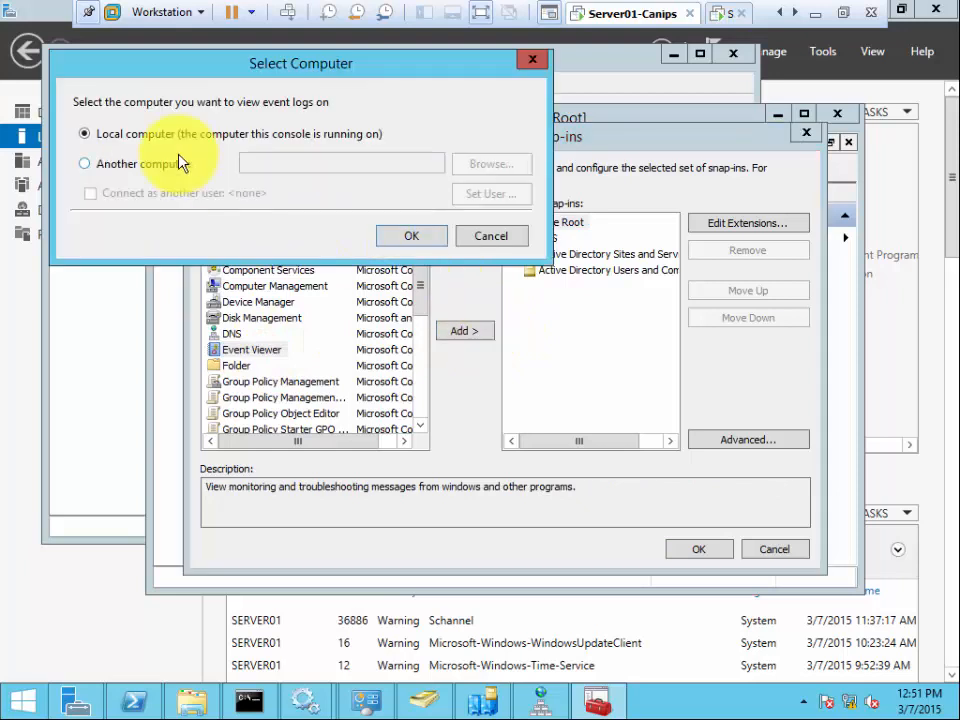
{"action": "left_click", "coordinate": [411, 238]}
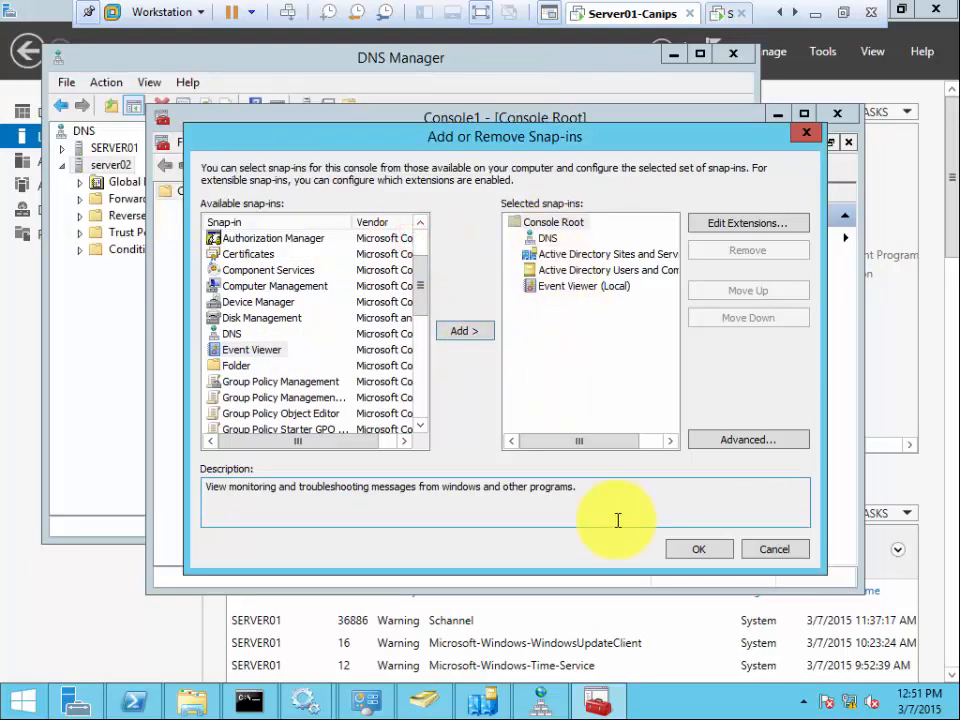
{"action": "left_click", "coordinate": [670, 550]}
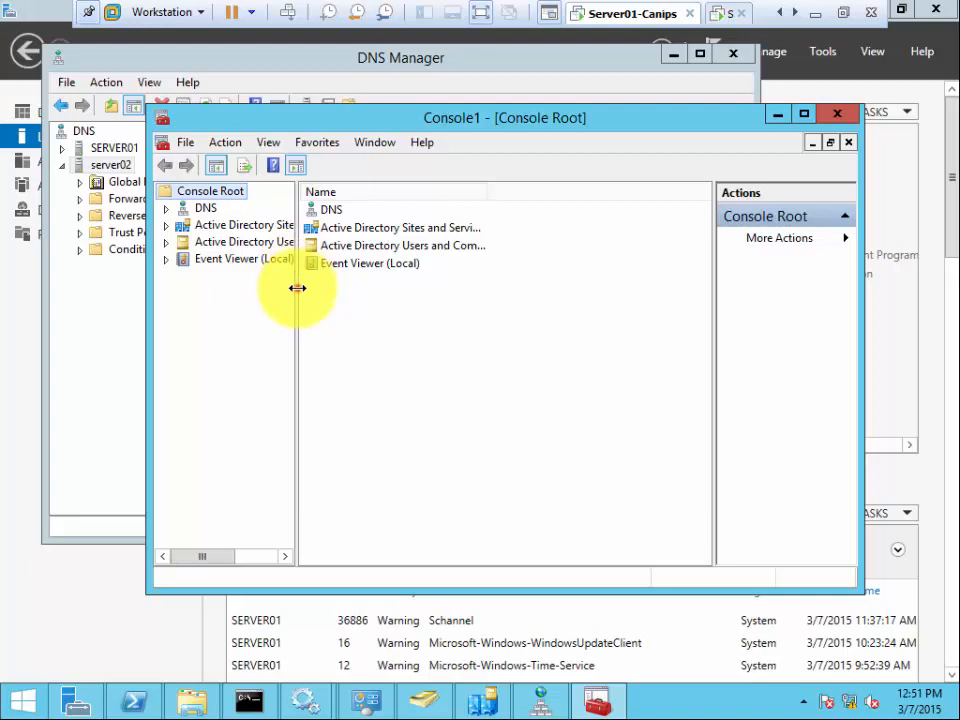
- Widen the tree pane and expand DNS to SERVER01 and Active Directory Sites and Services
{"action": "left_click_drag", "start_coordinate": [298, 285], "coordinate": [363, 292]}
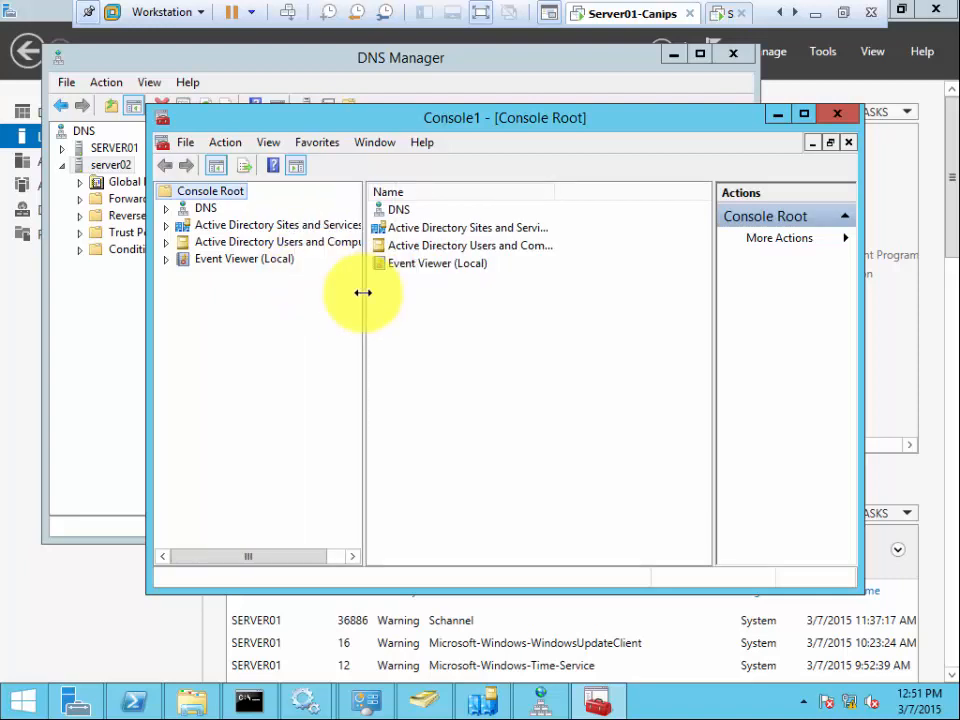
{"action": "left_click", "coordinate": [166, 208]}
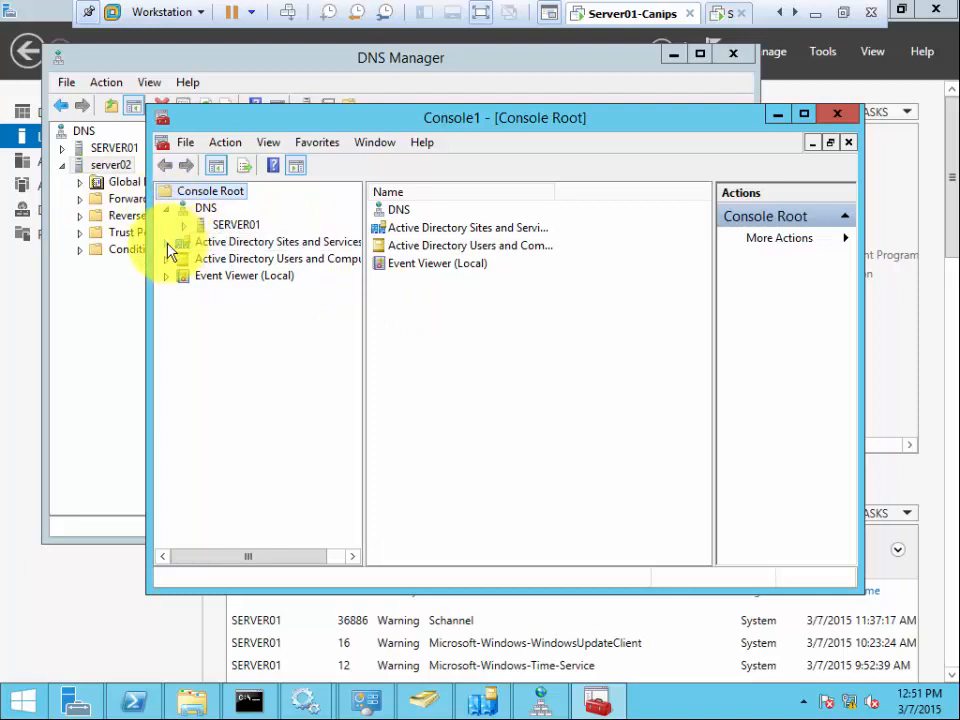
{"action": "left_click", "coordinate": [167, 243]}
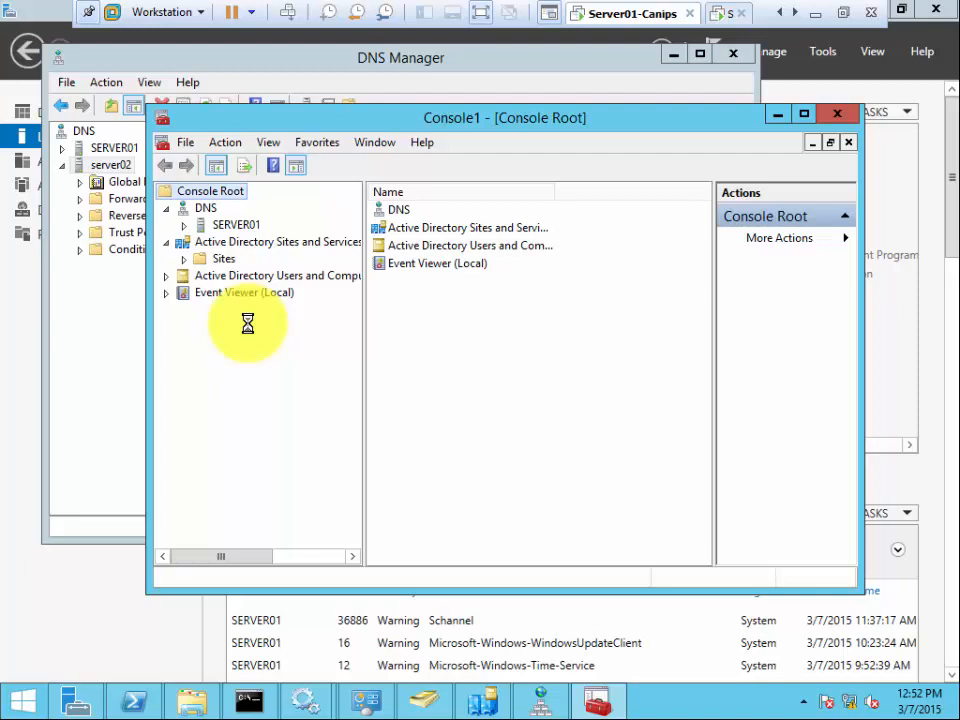
- Save the console as CustomRoles.msc on the Desktop
{"action": "left_click", "coordinate": [186, 143]}
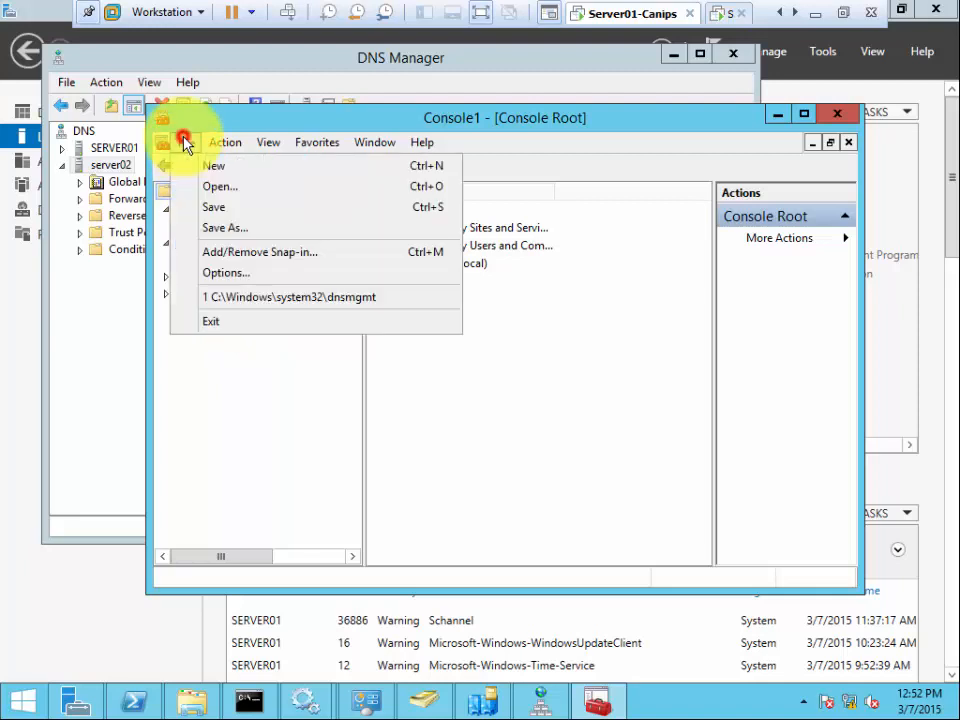
{"action": "left_click", "coordinate": [232, 230]}
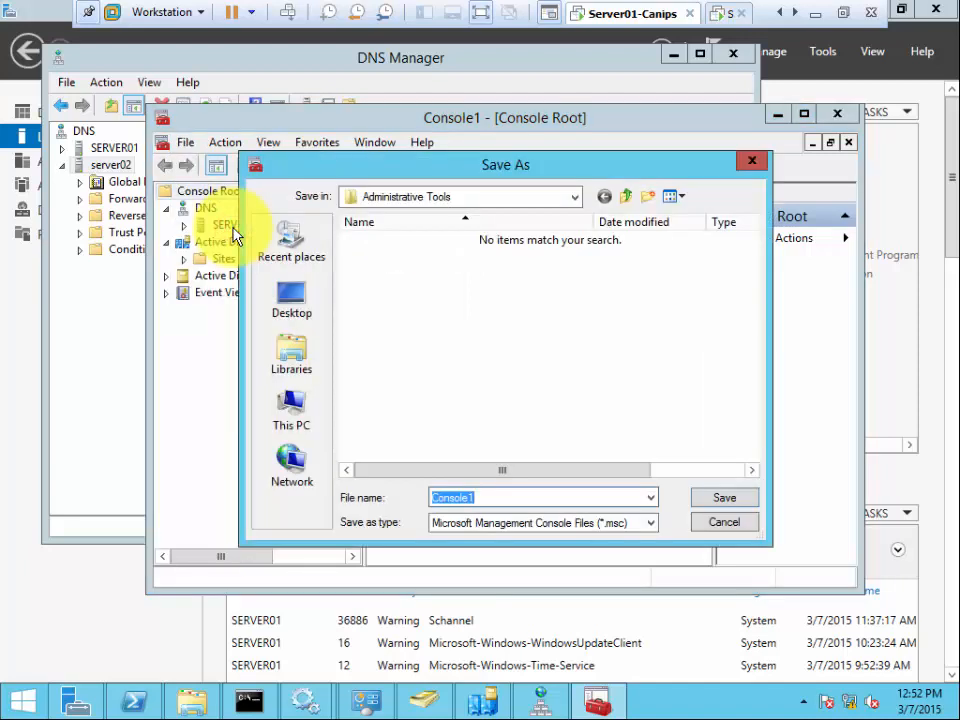
{"action": "type", "text": "Cu"}
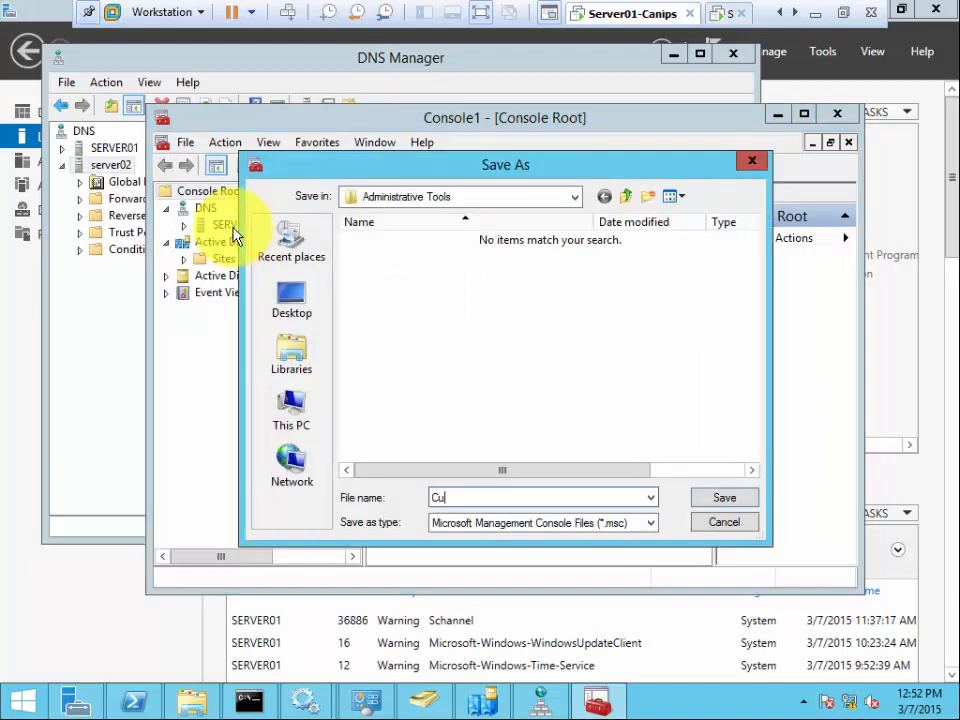
{"action": "type", "text": "stomRoles"}
{"action": "left_click", "coordinate": [300, 308]}
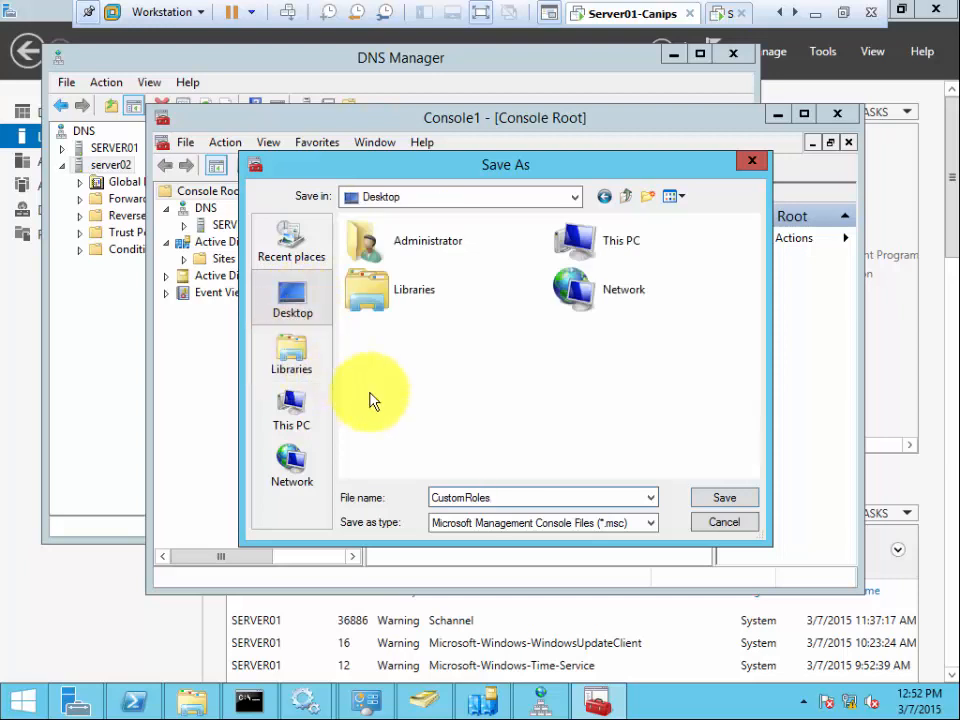
{"action": "left_click", "coordinate": [703, 499]}
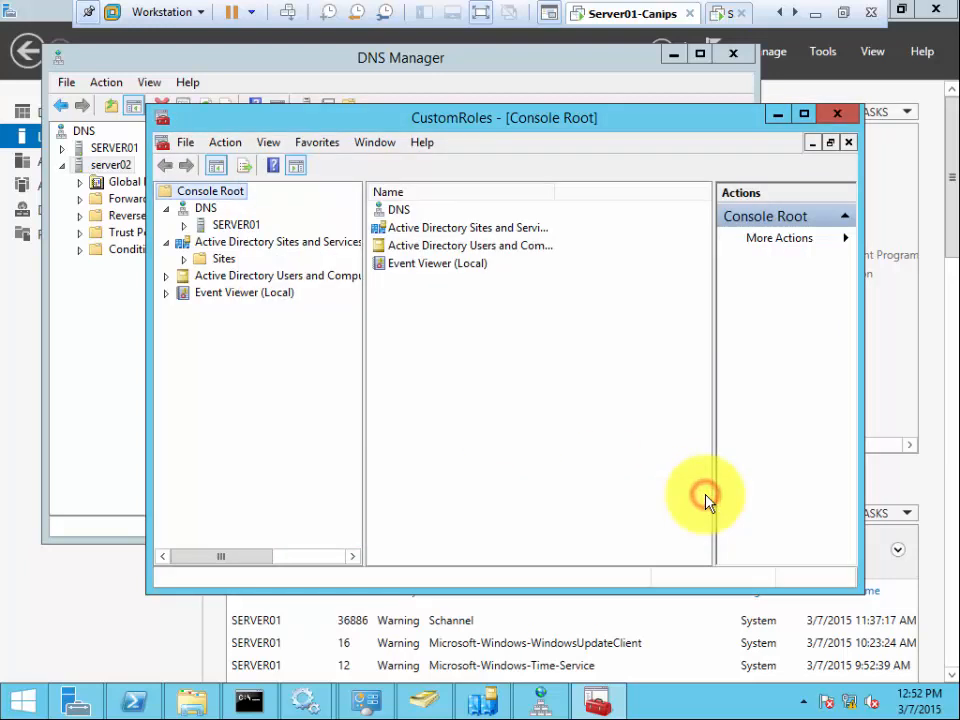
{"action": "left_click", "coordinate": [216, 332]}
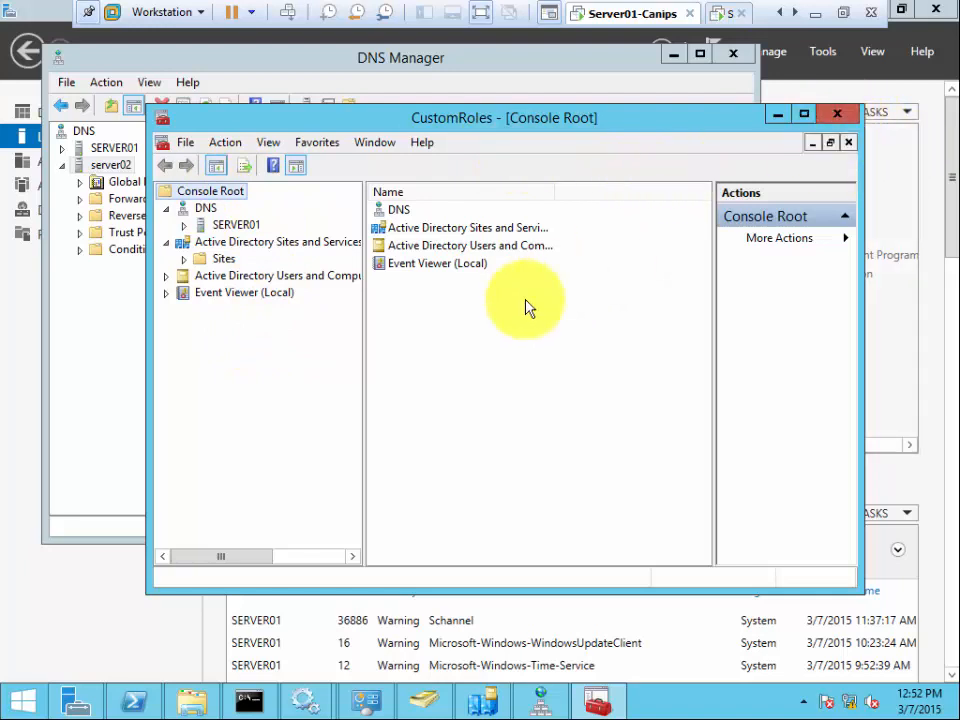
{"action": "left_click", "coordinate": [253, 392]}
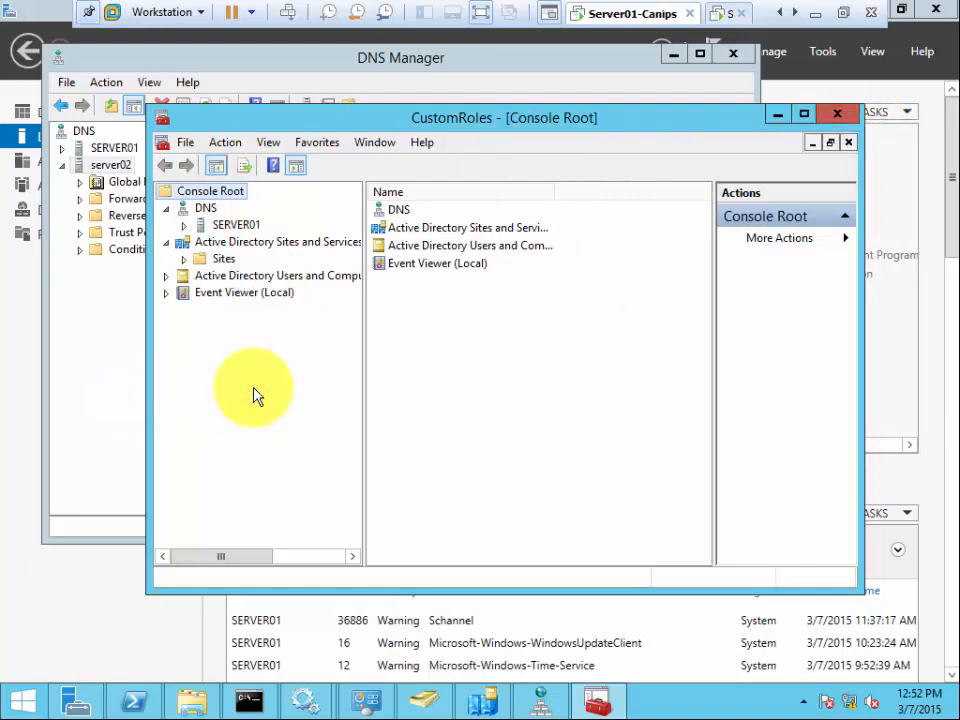
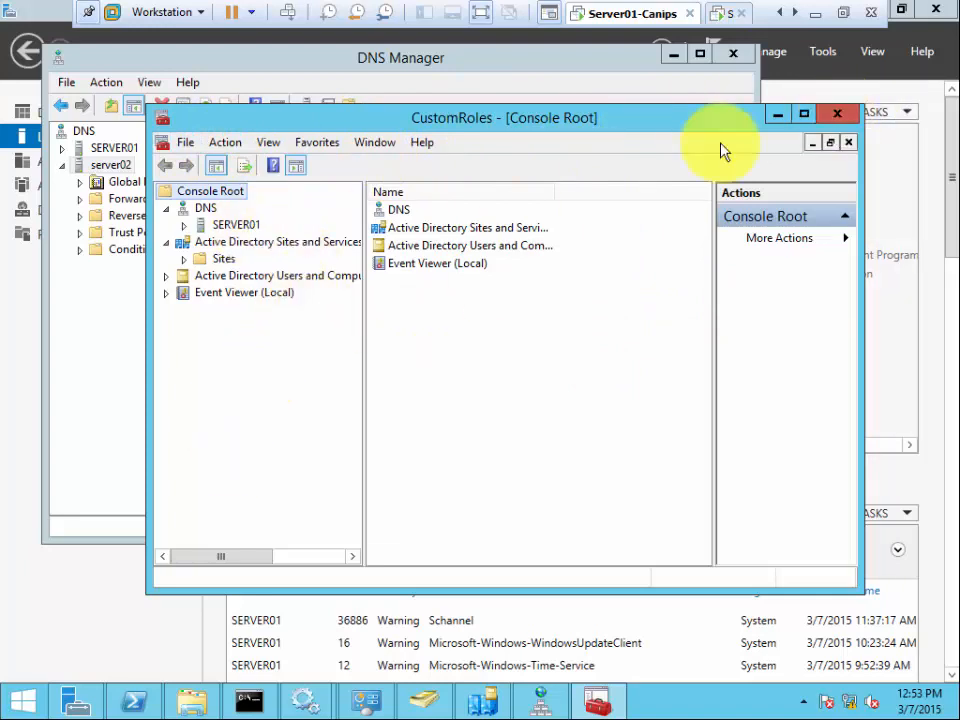
- Close the CustomRoles console and return to DNS Manager with server02 expanded
{"action": "left_click", "coordinate": [837, 115]}
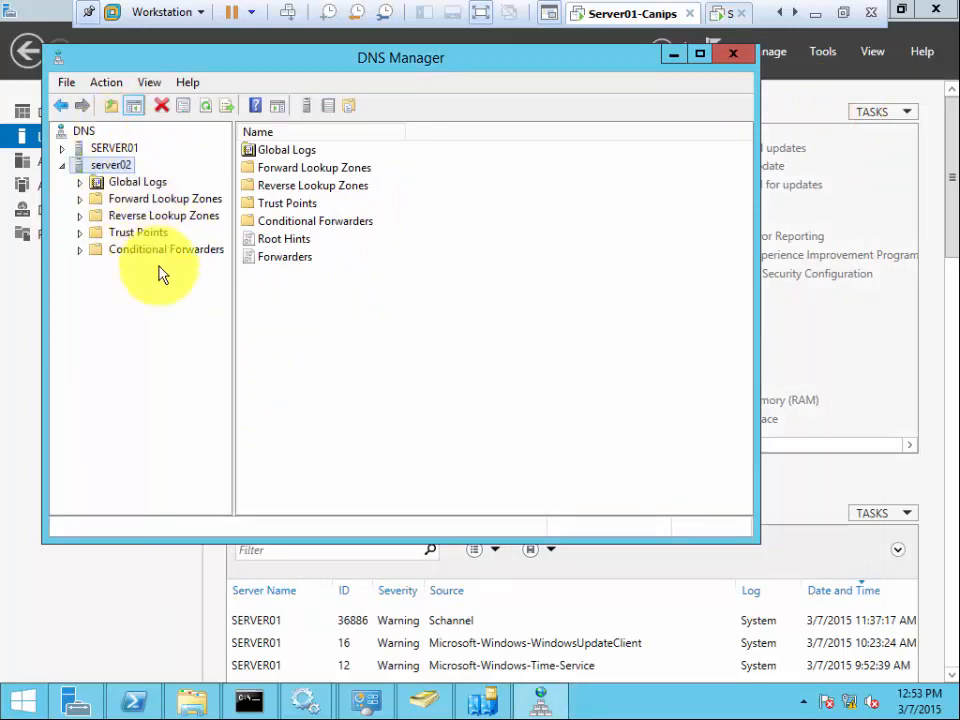
{"action": "left_click", "coordinate": [154, 307]}
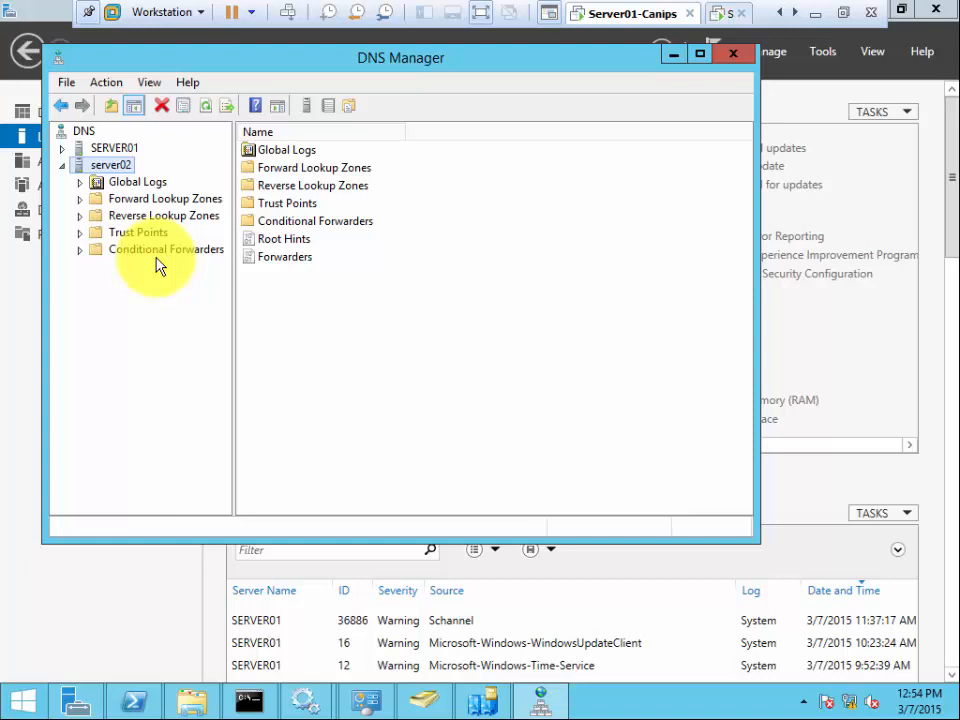
- On the host, search Google for RSAT in Chrome and scroll to the Remote Server Administration Tools results
{"action": "left_click", "coordinate": [814, 14]}
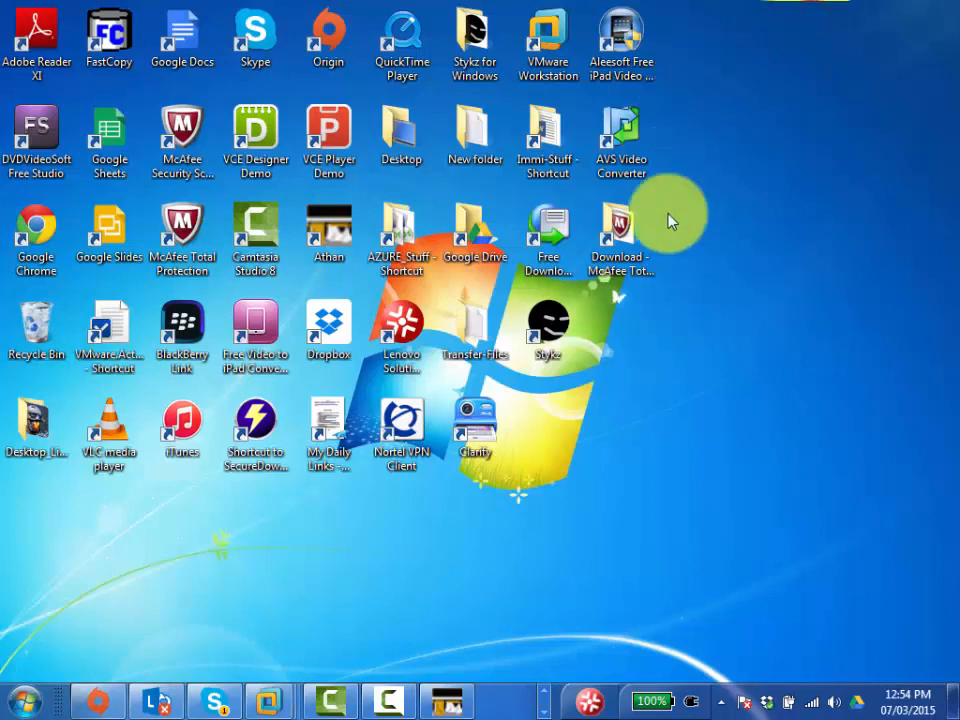
{"action": "left_click", "coordinate": [546, 691]}
{"action": "left_click", "coordinate": [402, 699]}
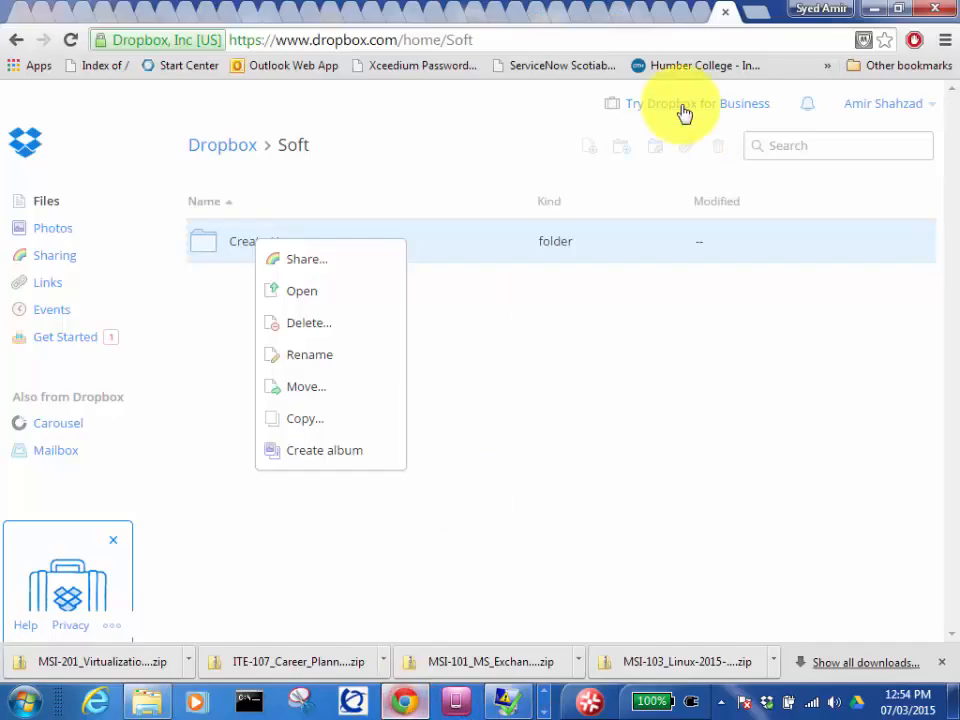
{"action": "left_click", "coordinate": [584, 40]}
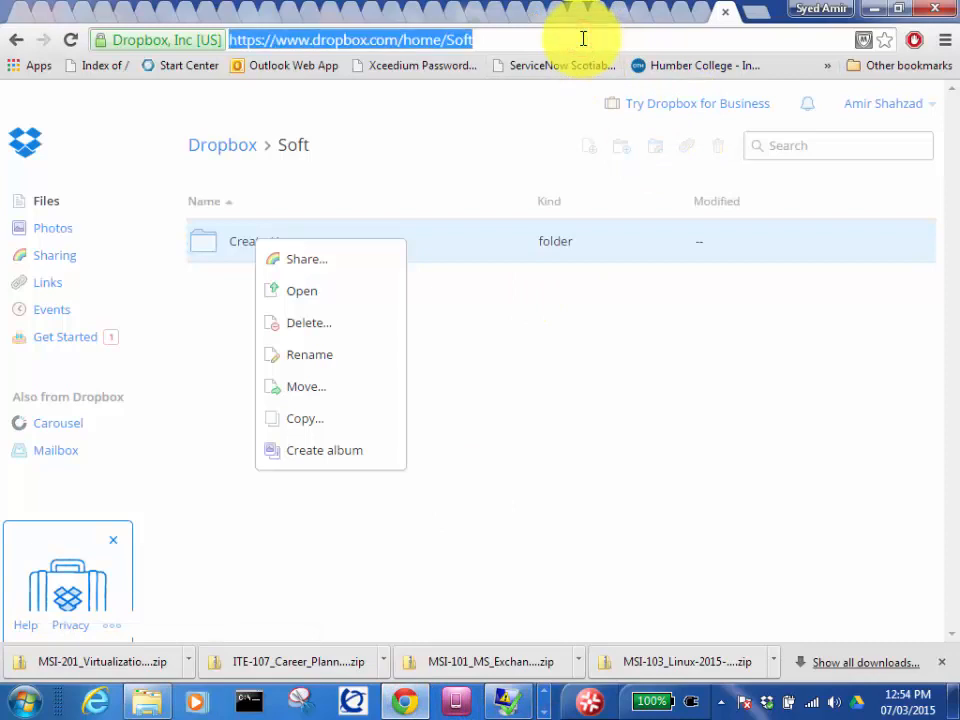
{"action": "type", "text": "RSAT"}
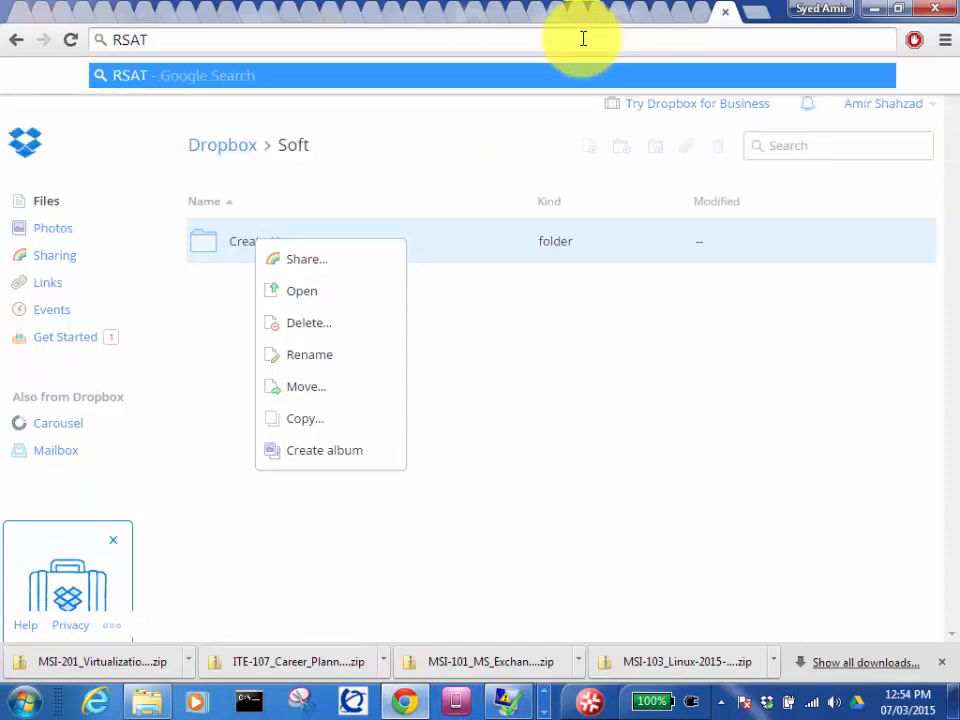
{"action": "key", "text": "Return"}
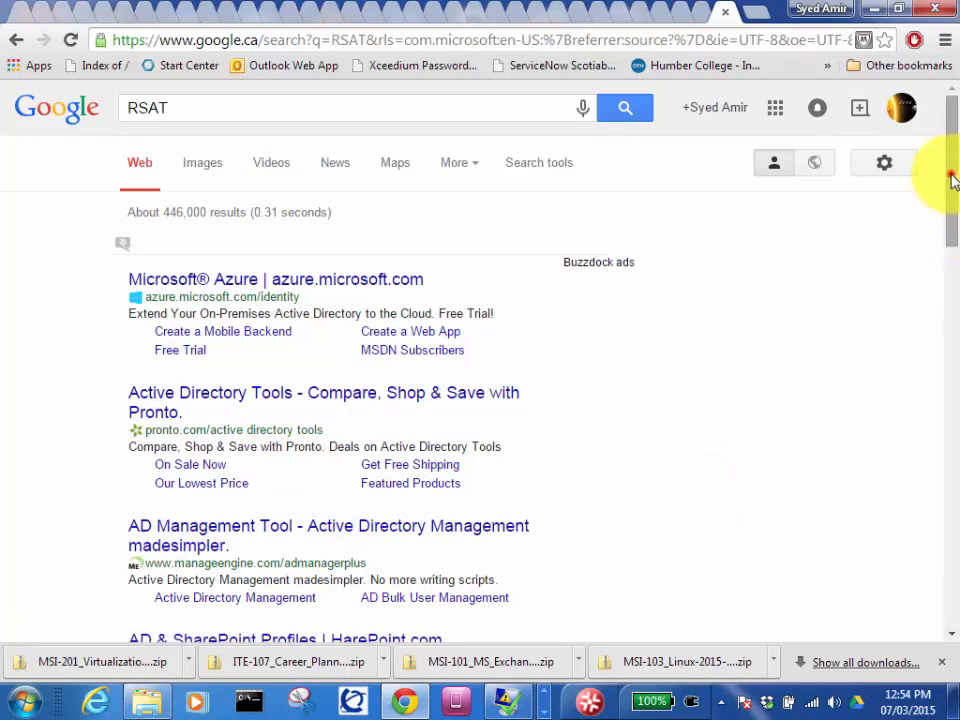
{"action": "left_click_drag", "start_coordinate": [949, 180], "coordinate": [957, 308]}
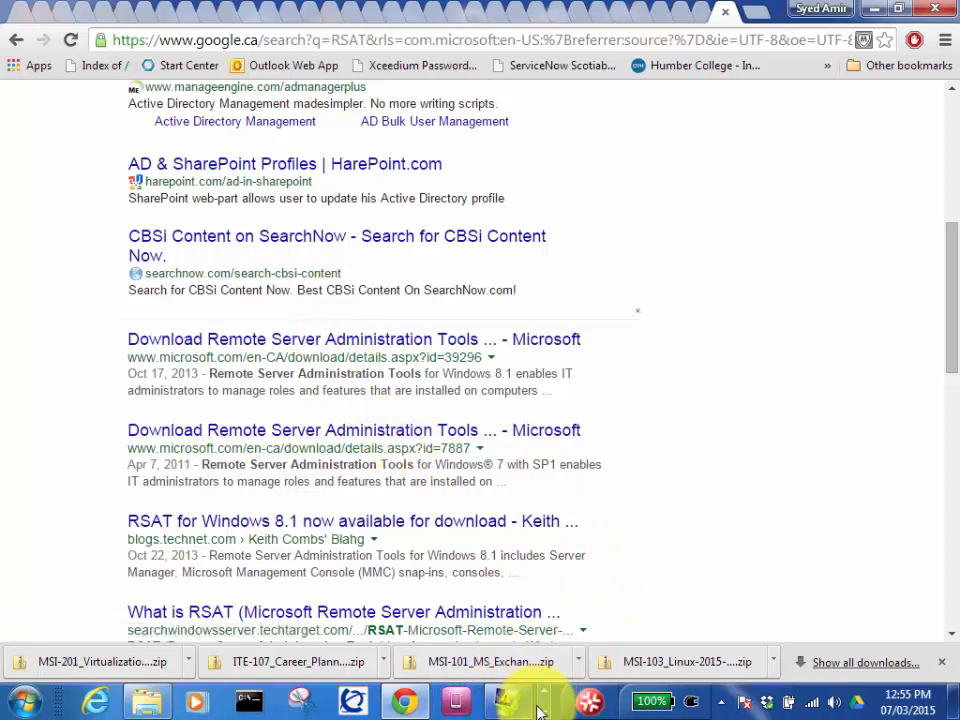
{"action": "left_click", "coordinate": [541, 709]}
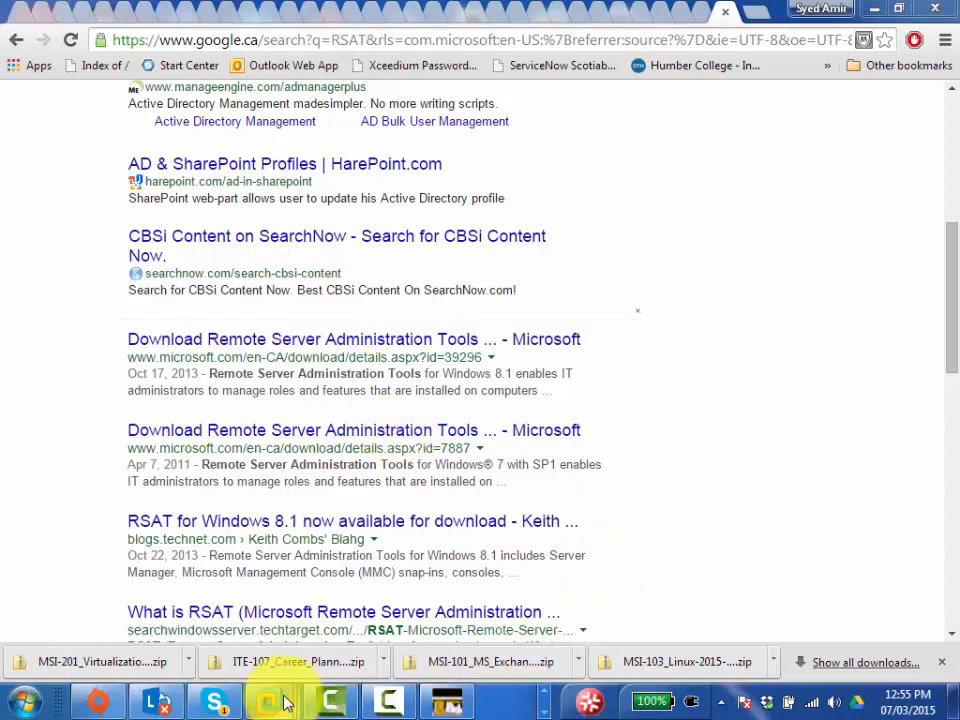
- Return to the Server01 VM, minimize DNS Manager, then switch to the locked Server02 VM
{"action": "mouse_move", "coordinate": [281, 698]}
{"action": "left_click", "coordinate": [257, 561]}
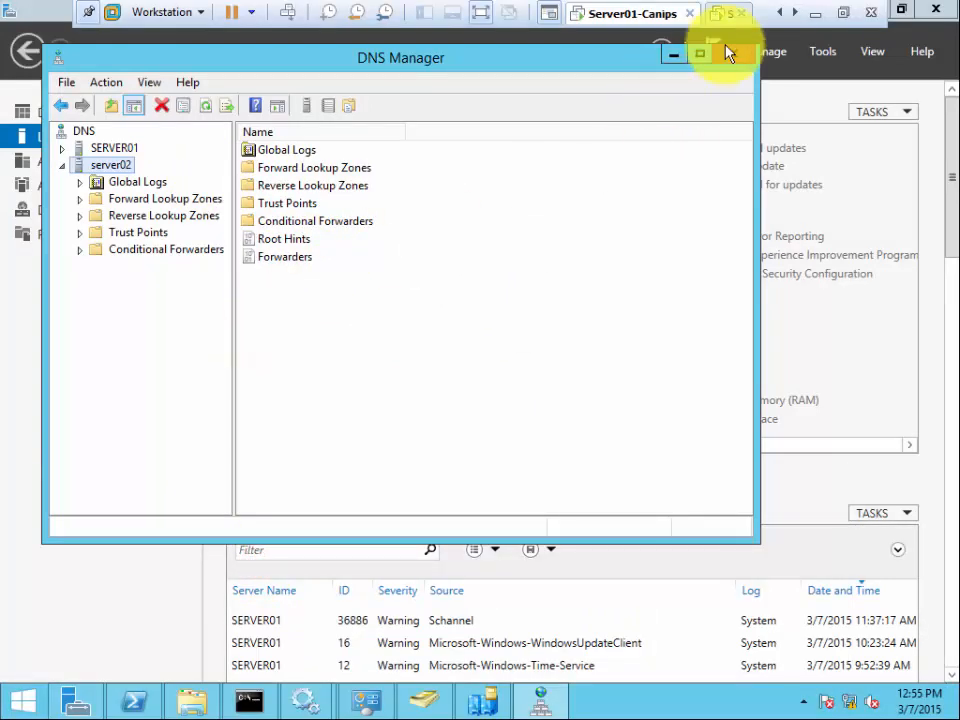
{"action": "left_click", "coordinate": [672, 58]}
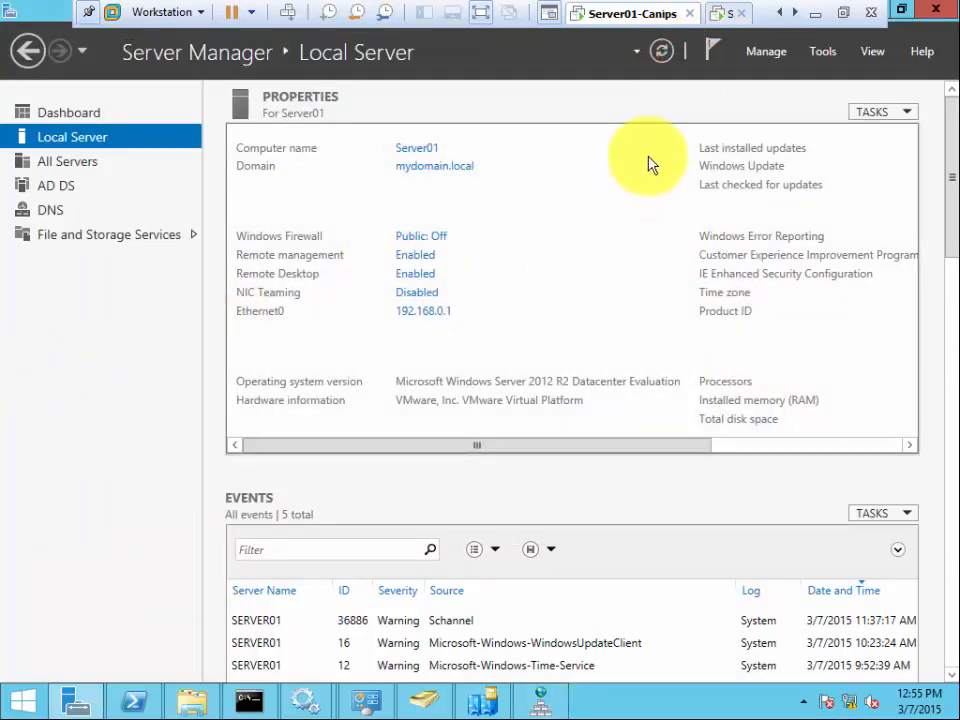
{"action": "left_click", "coordinate": [722, 15]}
{"action": "left_click", "coordinate": [332, 369]}
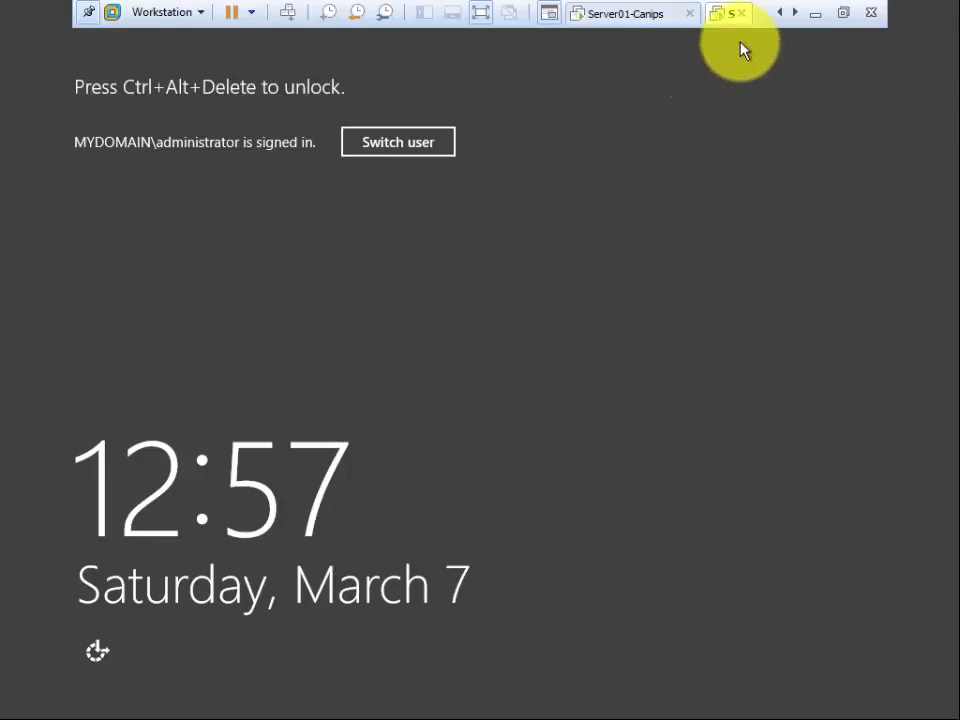
- Send Ctrl+Alt+Del to Server02 and sign in with the administrator password
{"action": "left_click", "coordinate": [795, 14]}
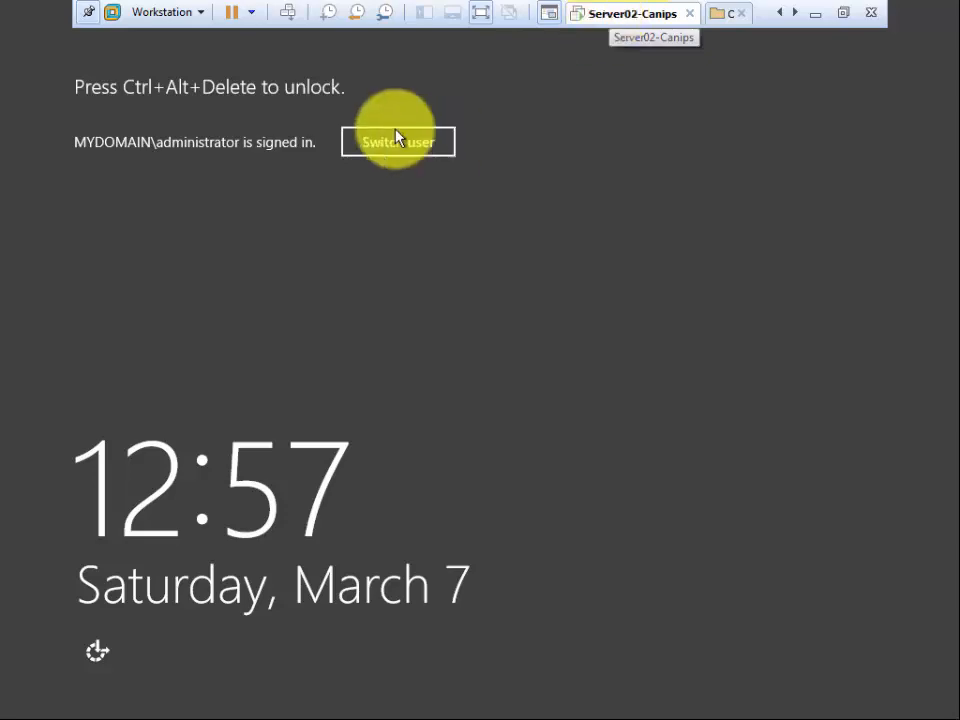
{"action": "left_click", "coordinate": [287, 12]}
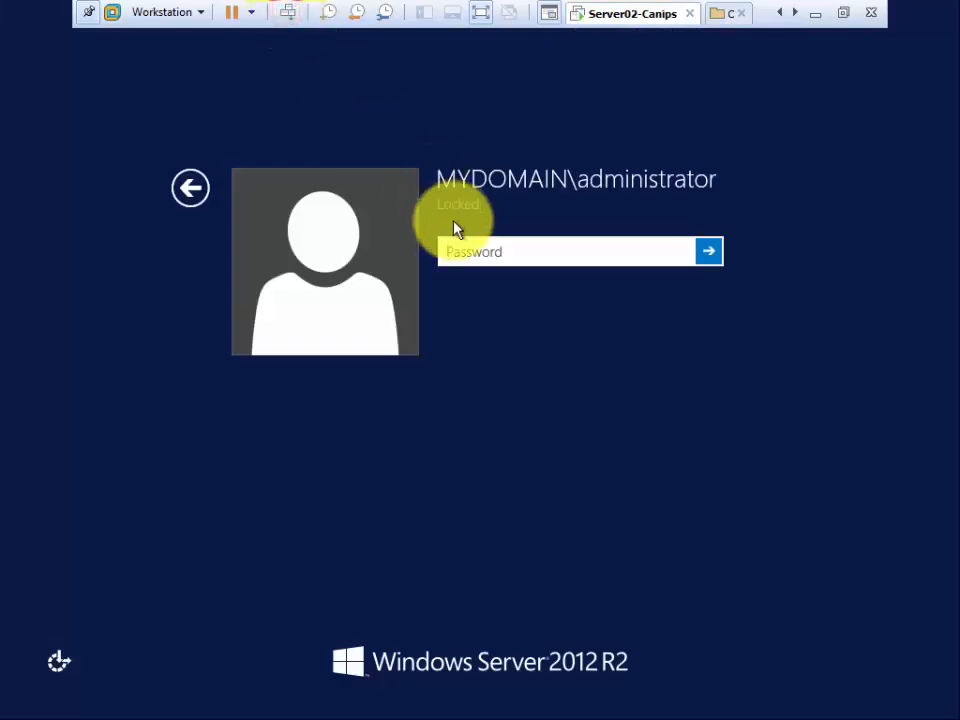
{"action": "left_click", "coordinate": [492, 251]}
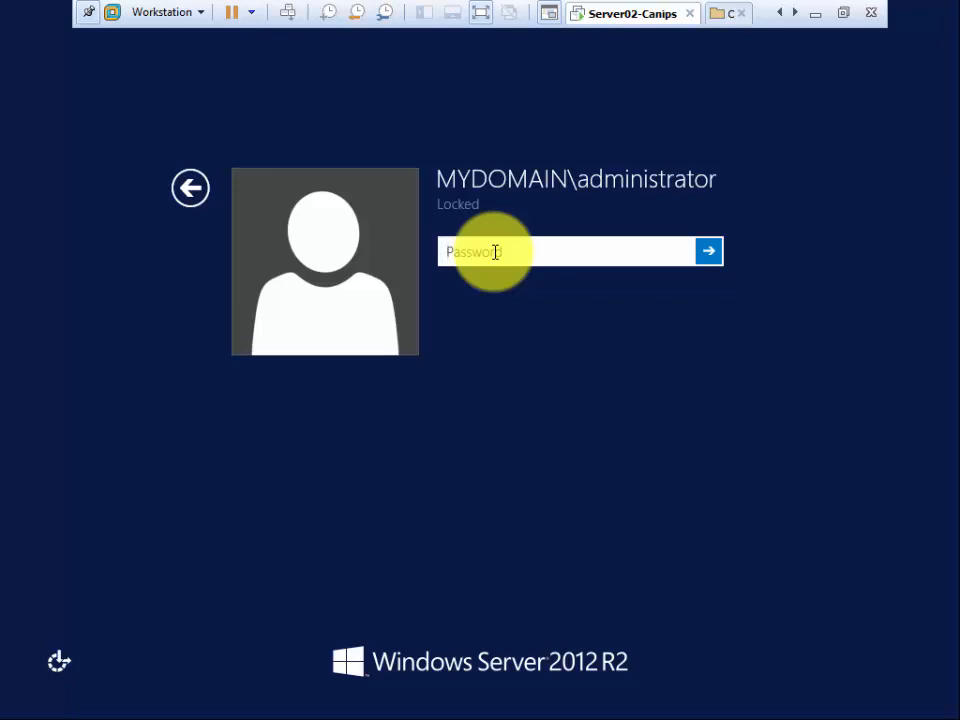
{"action": "left_click", "coordinate": [495, 252]}
{"action": "type", "text": "*********"}
{"action": "key", "text": "Return"}
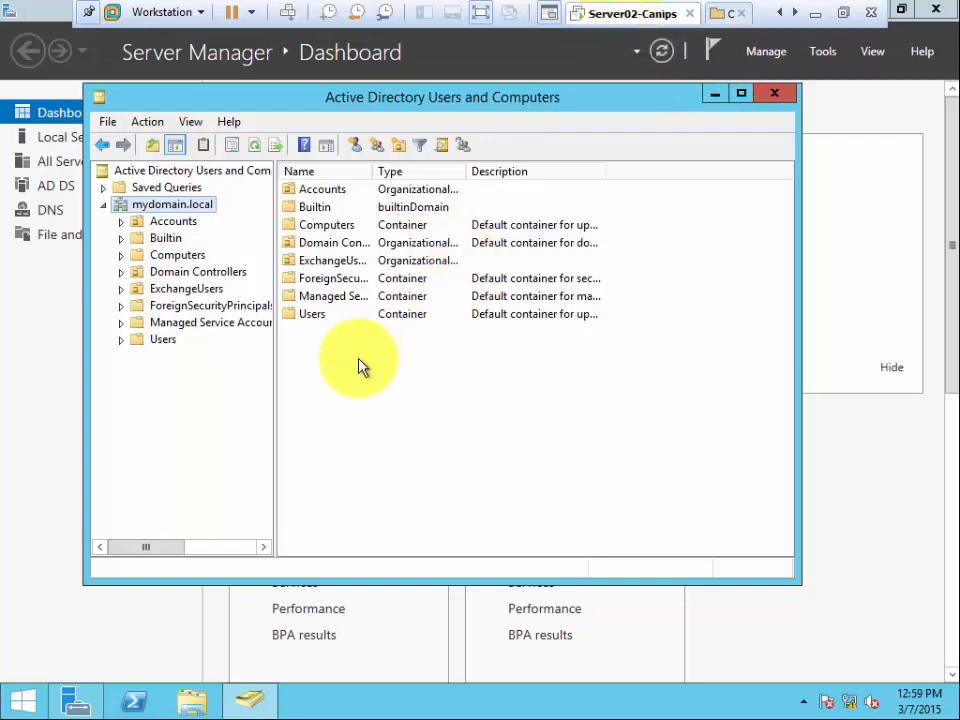
- Minimize Active Directory Users and Computers and start Remove Roles and Features targeting Server02.mydomain.local
{"action": "left_click", "coordinate": [714, 95]}
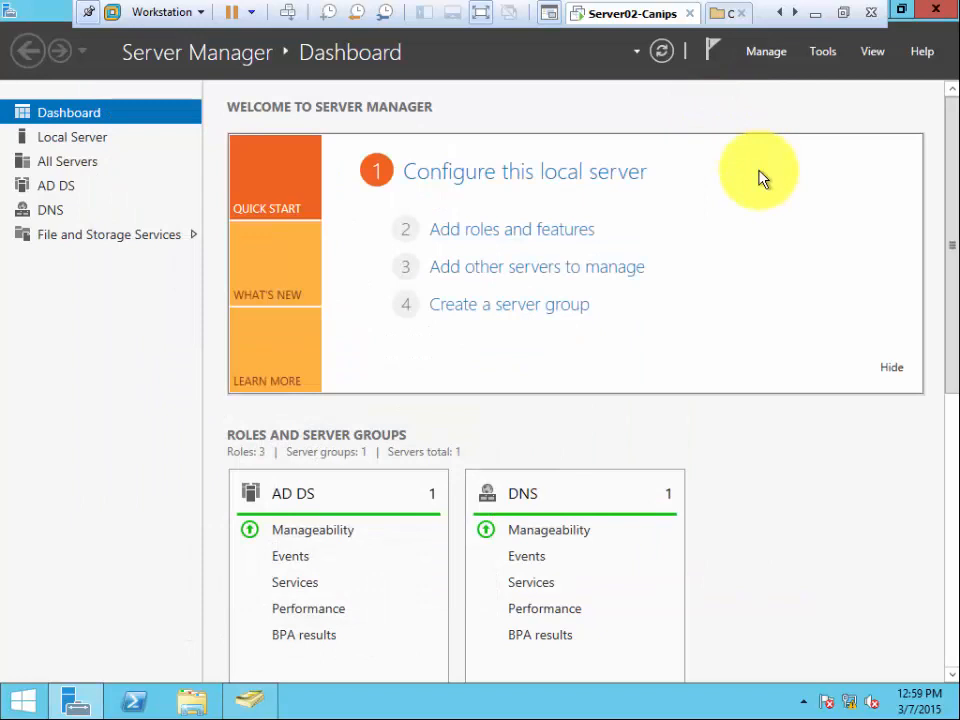
{"action": "left_click", "coordinate": [761, 56]}
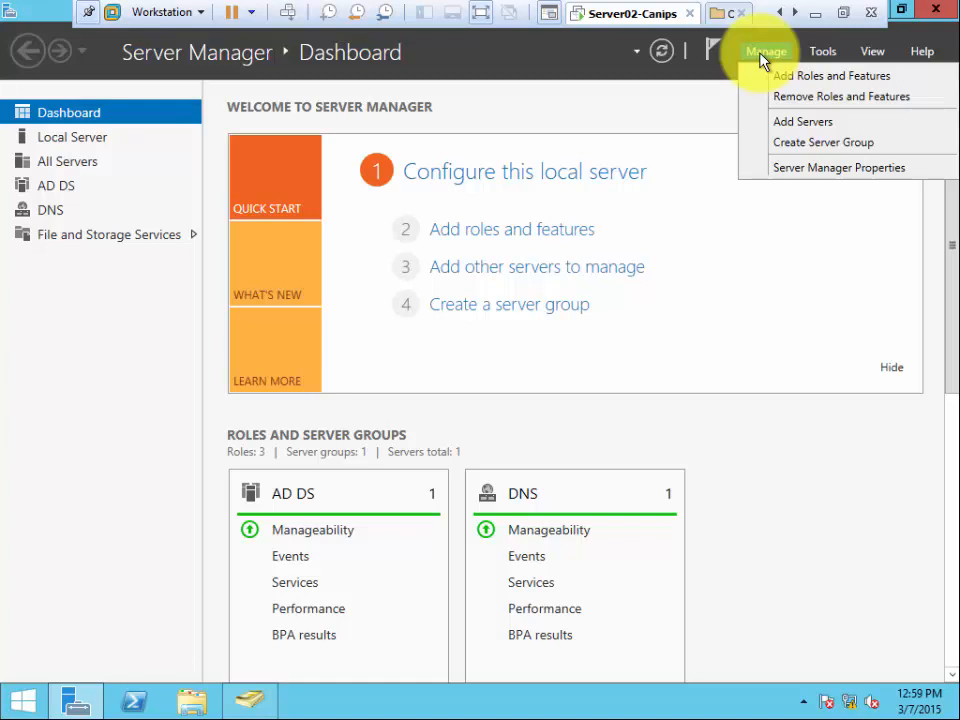
{"action": "left_click", "coordinate": [803, 98]}
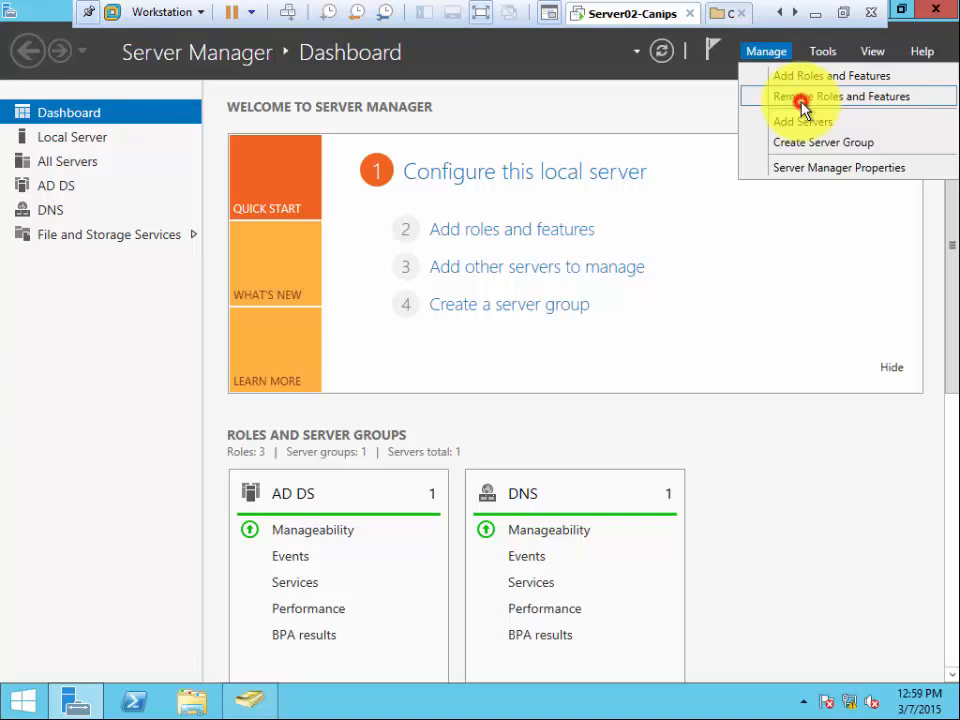
{"action": "left_click", "coordinate": [610, 604]}
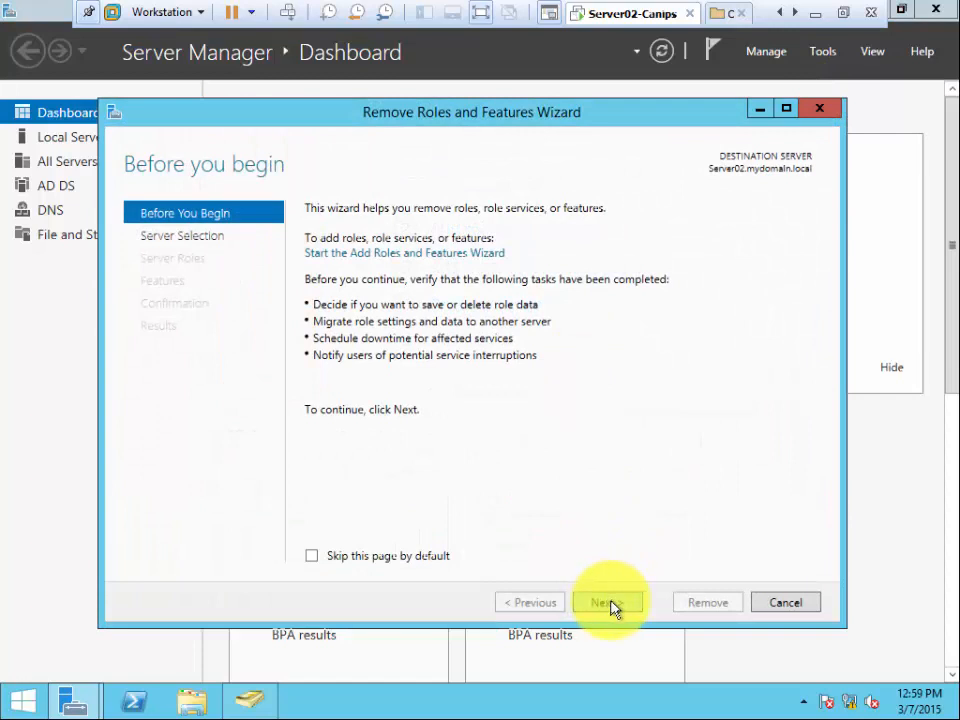
{"action": "left_click", "coordinate": [610, 603]}
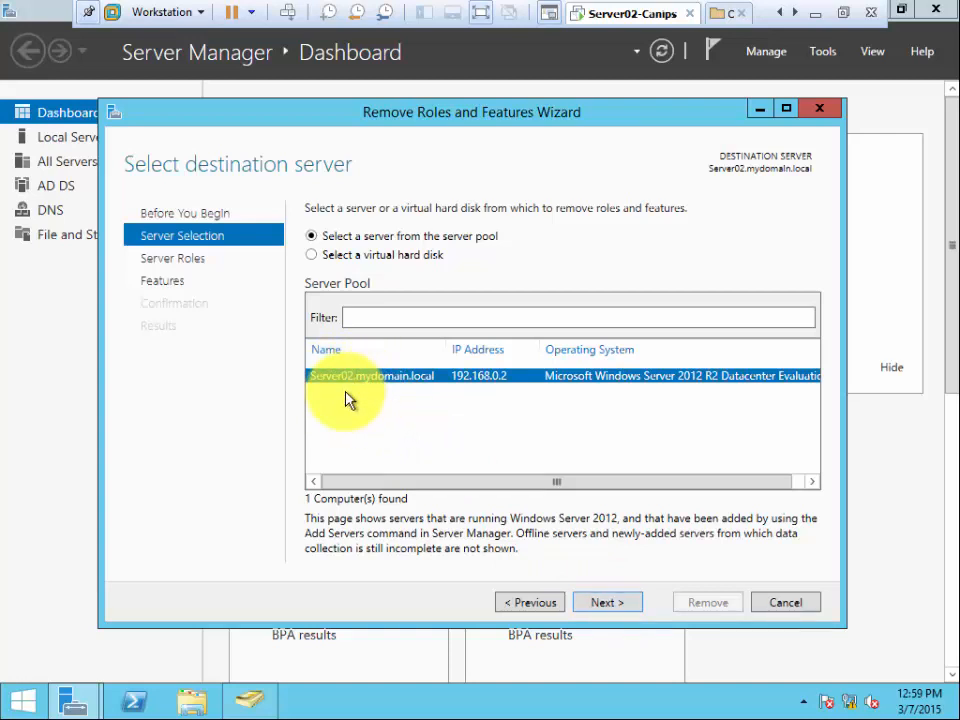
{"action": "left_click", "coordinate": [610, 604]}
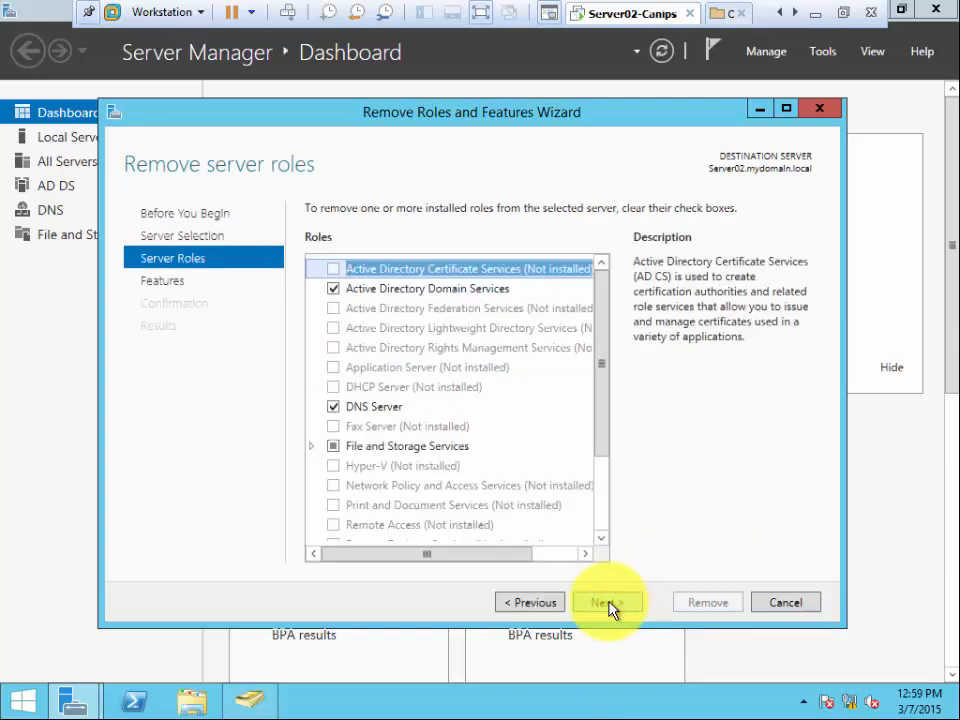
- Untick Active Directory Domain Services and accept removing its management tools, triggering the demote-first error
{"action": "left_click", "coordinate": [334, 290]}
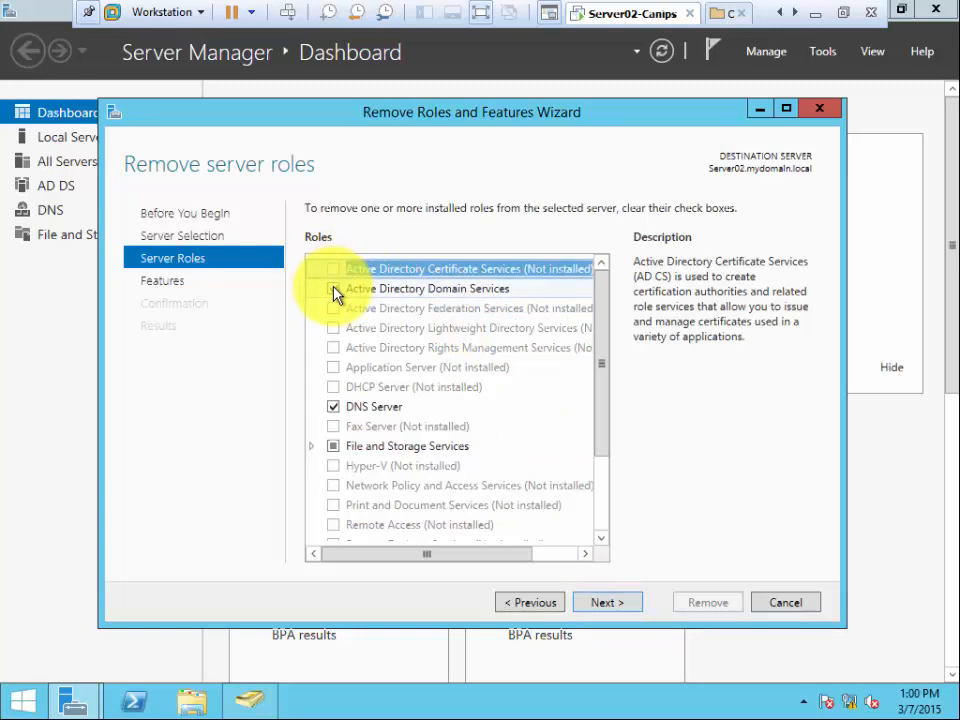
{"action": "left_click", "coordinate": [334, 290]}
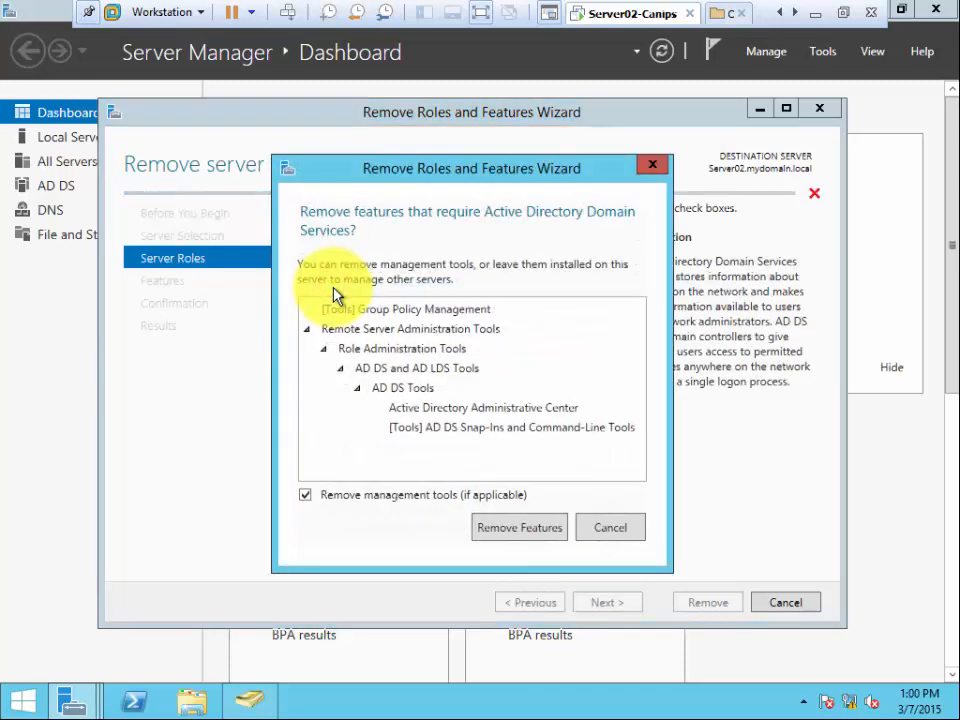
{"action": "left_click", "coordinate": [618, 537]}
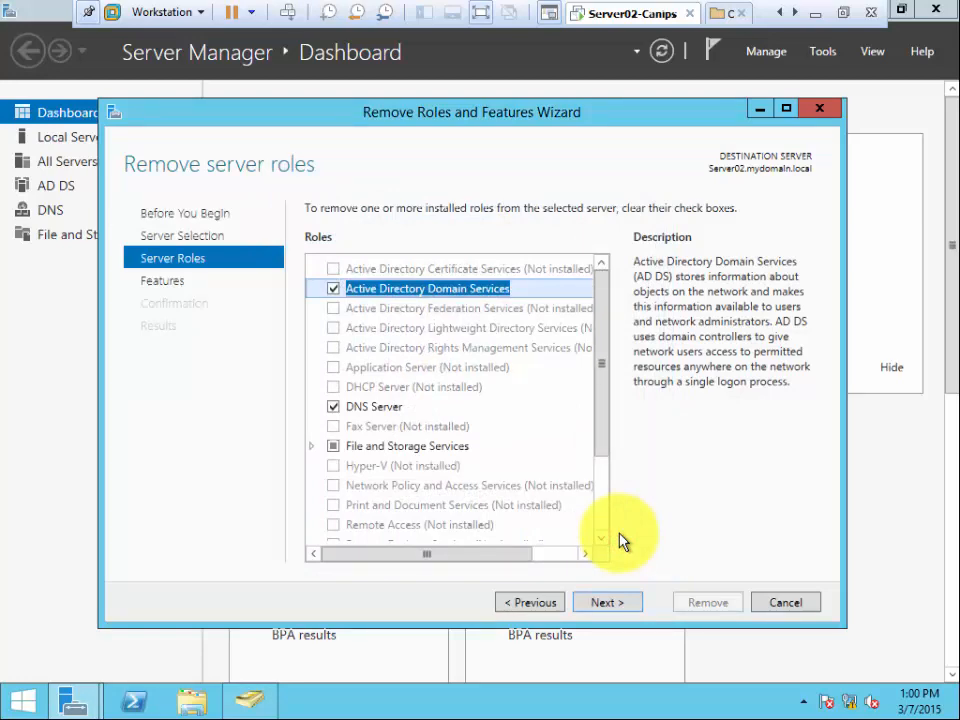
{"action": "left_click", "coordinate": [334, 287]}
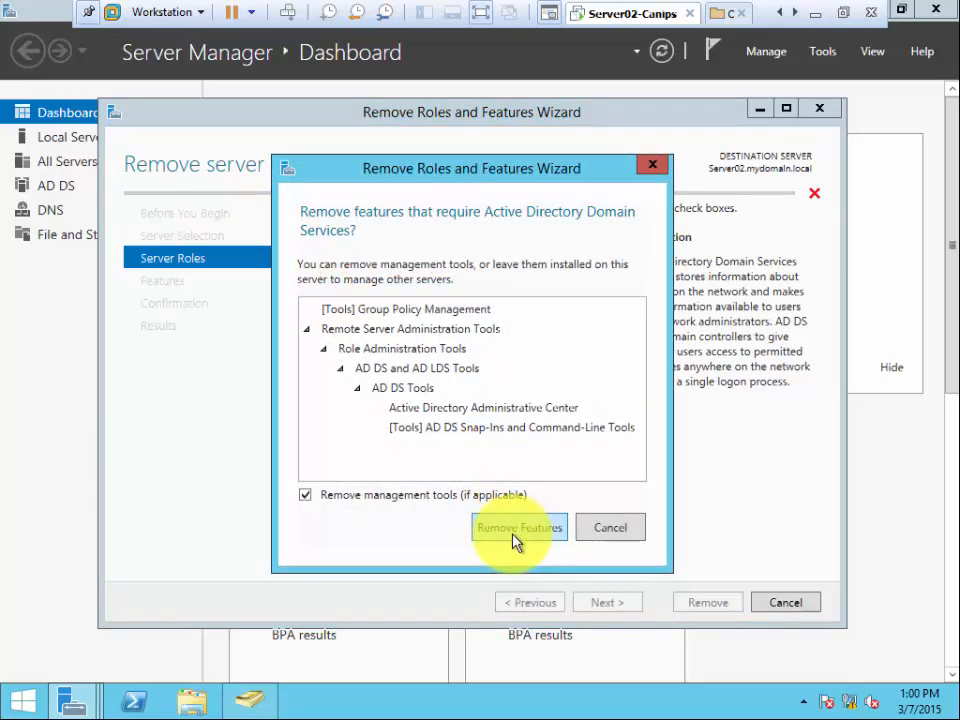
{"action": "left_click", "coordinate": [511, 535]}
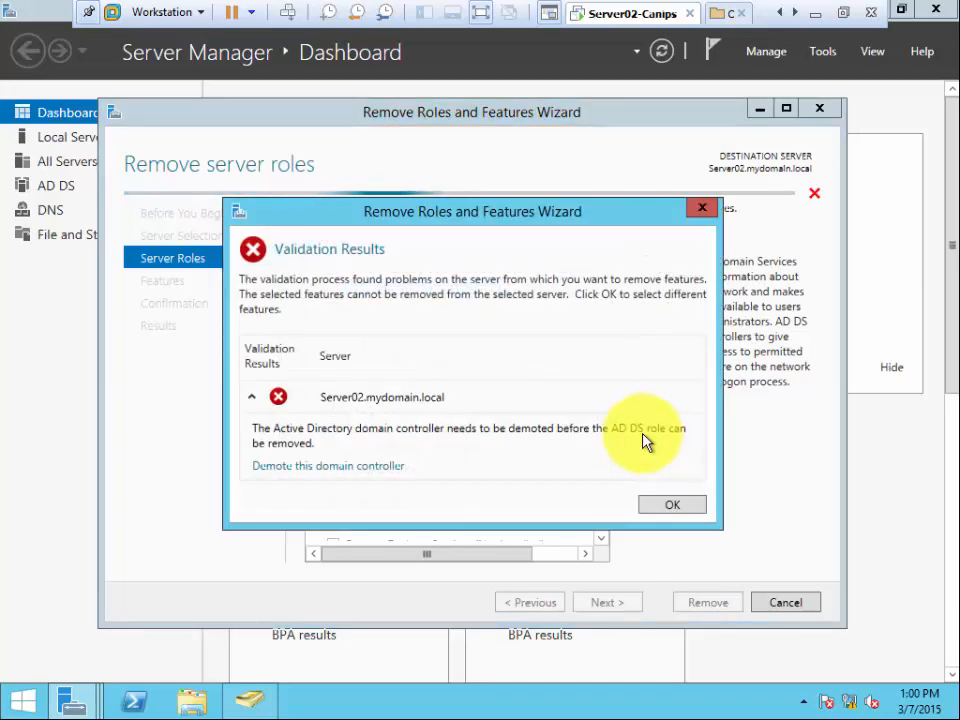
- Launch the AD DS Configuration Wizard via 'Demote this domain controller'
{"action": "left_click", "coordinate": [343, 470]}
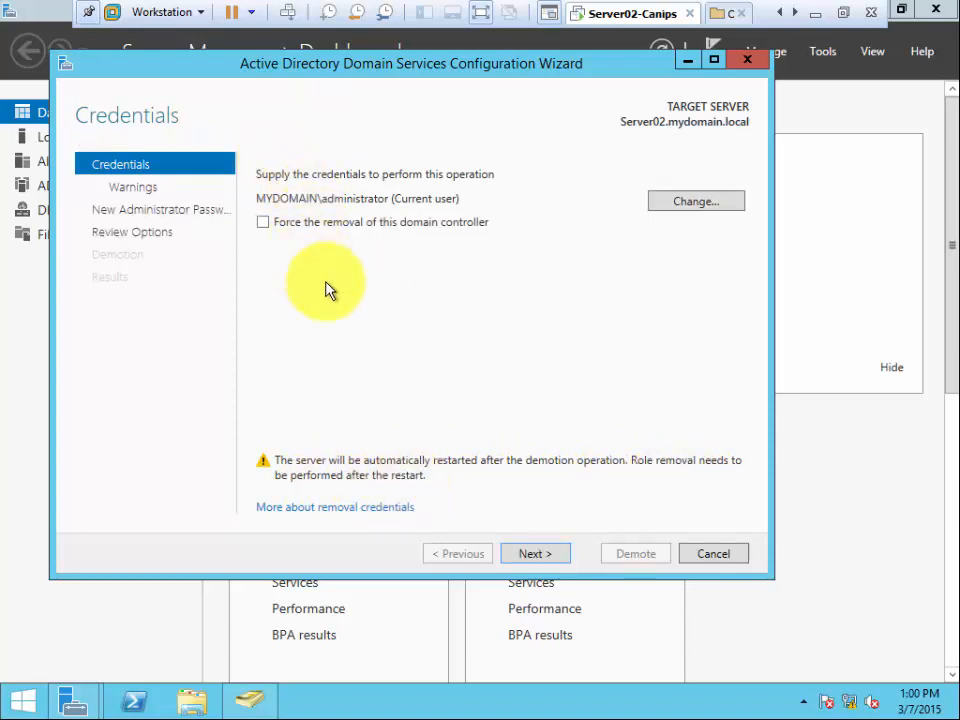
- Keep the current domain administrator credentials and advance to the Warnings page
{"action": "left_click", "coordinate": [535, 553]}
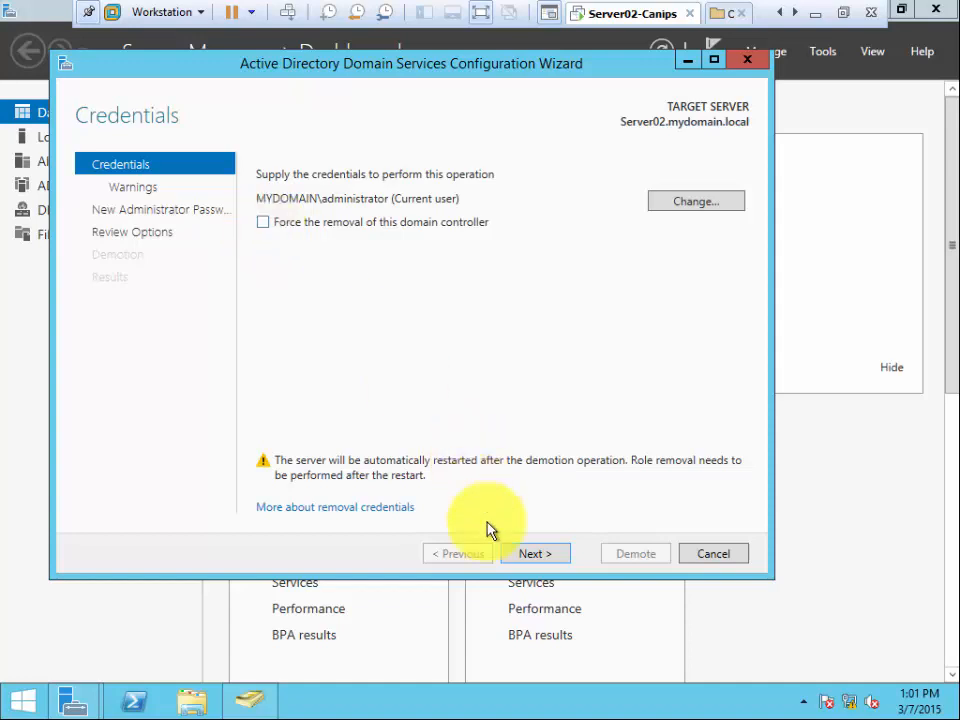
{"action": "left_click", "coordinate": [532, 556]}
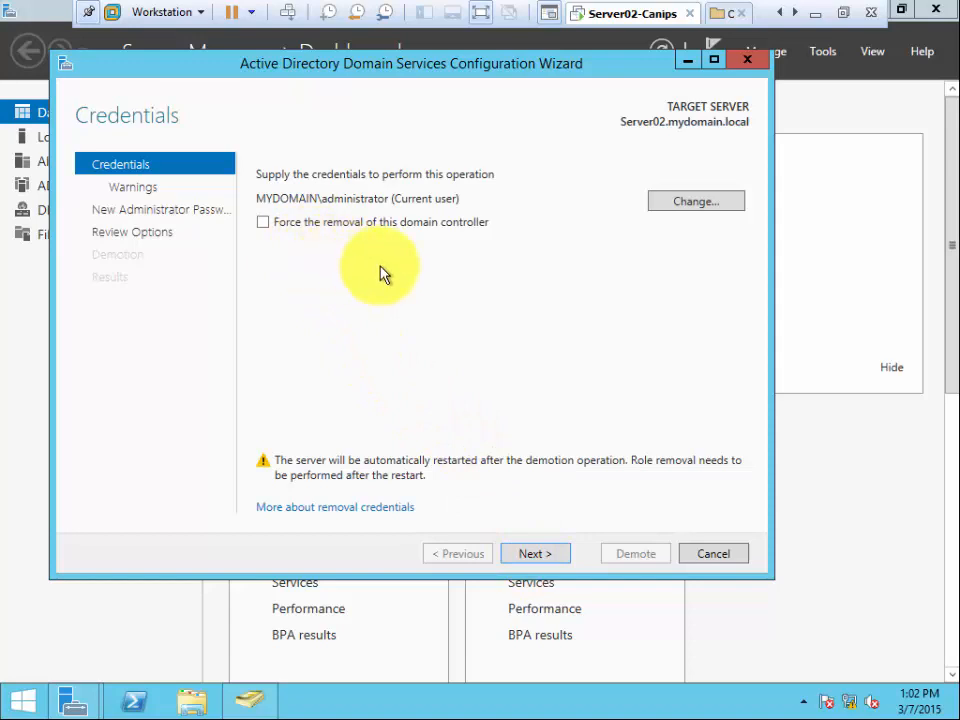
{"action": "left_click", "coordinate": [531, 558]}
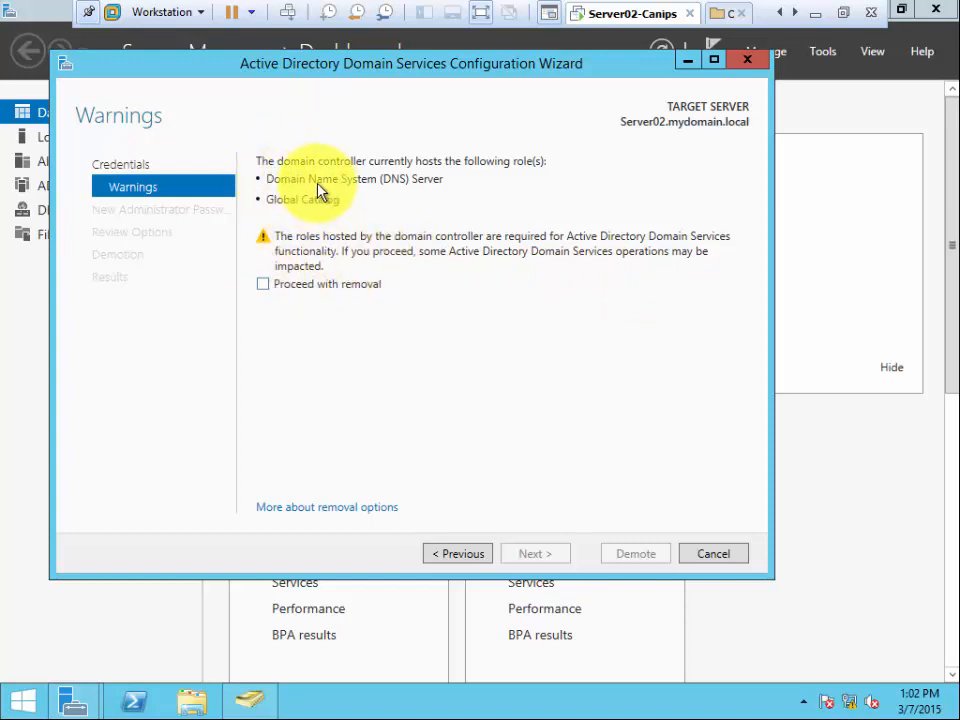
- Tick 'Proceed with removal' and continue to the New Administrator Password page
{"action": "left_click", "coordinate": [261, 285]}
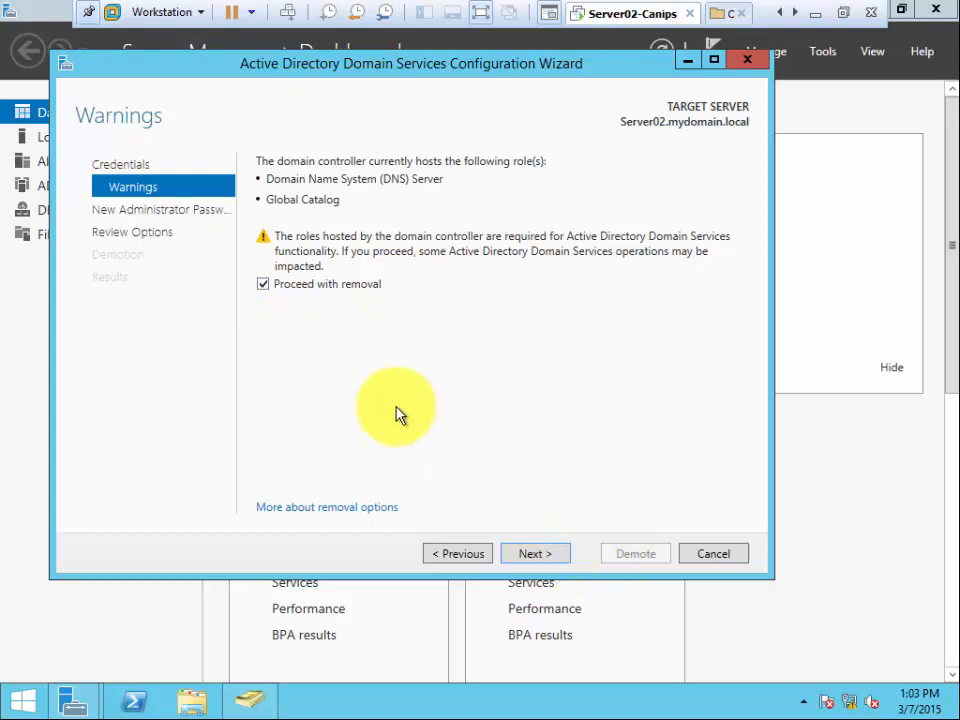
{"action": "left_click", "coordinate": [263, 286]}
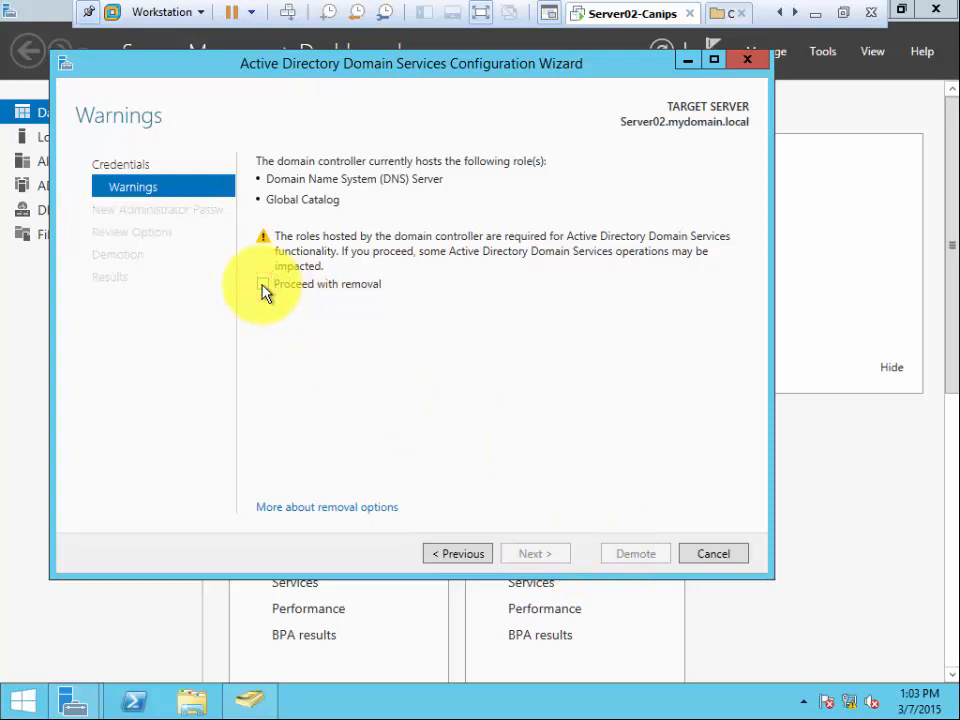
{"action": "left_click", "coordinate": [263, 286]}
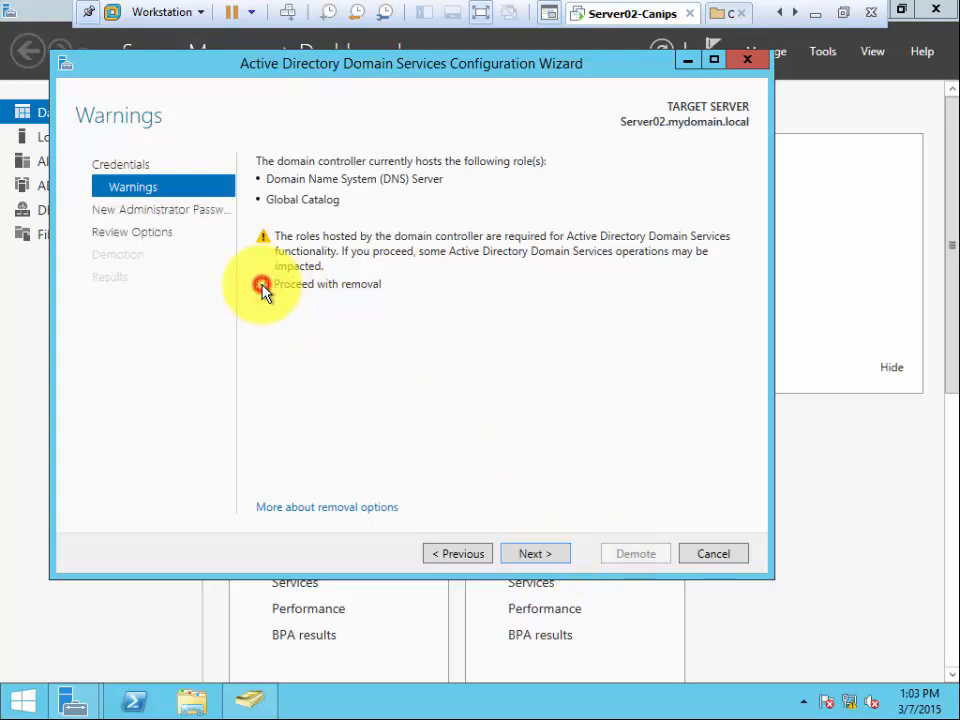
{"action": "left_click", "coordinate": [546, 558]}
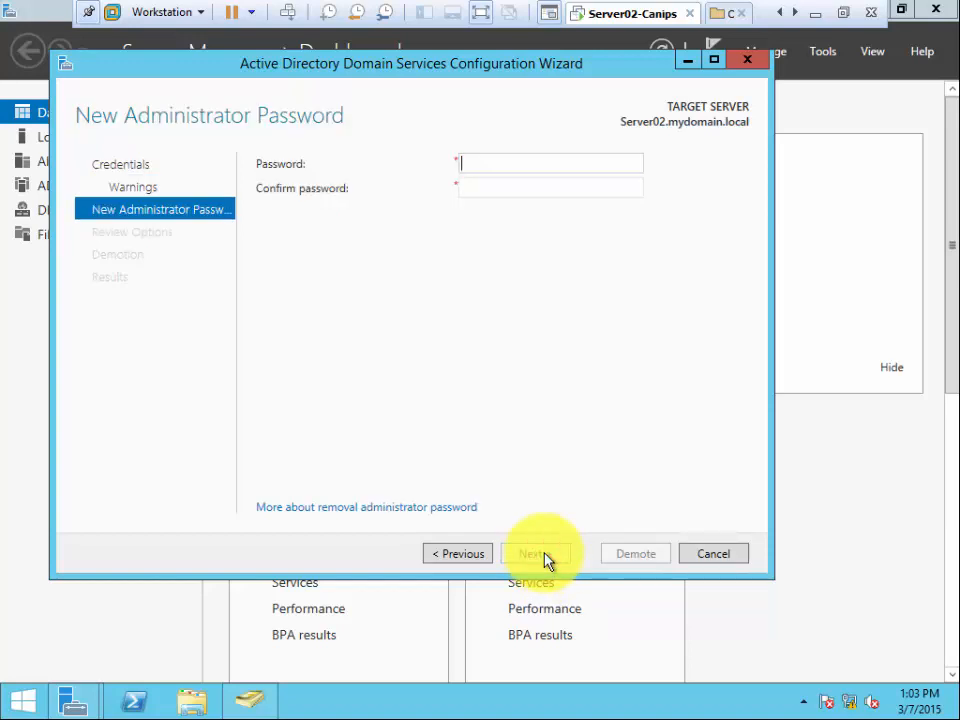
- Enter and confirm a new local administrator password, review the options, and run Demote
{"action": "type", "text": "•••••••••"}
{"action": "key", "text": "Tab"}
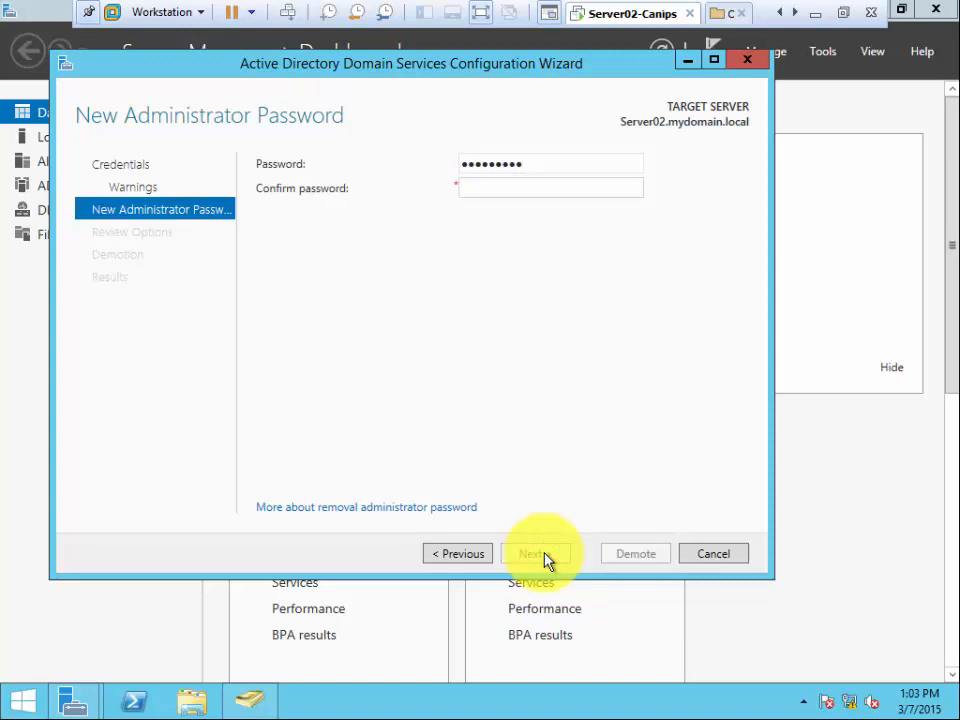
{"action": "type", "text": "•••••••••"}
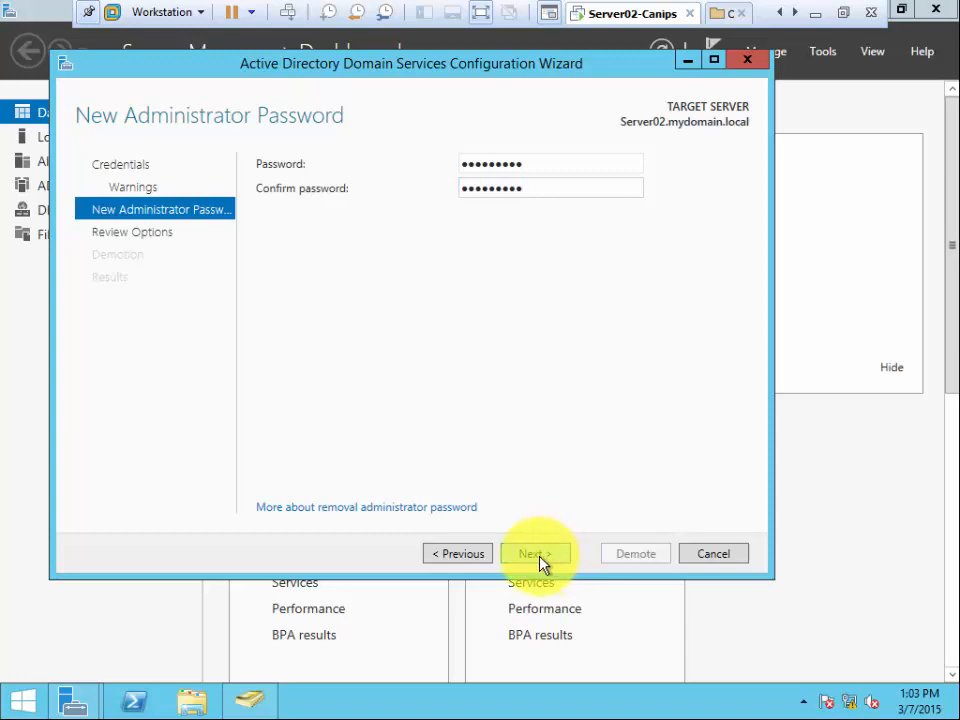
{"action": "left_click", "coordinate": [540, 560]}
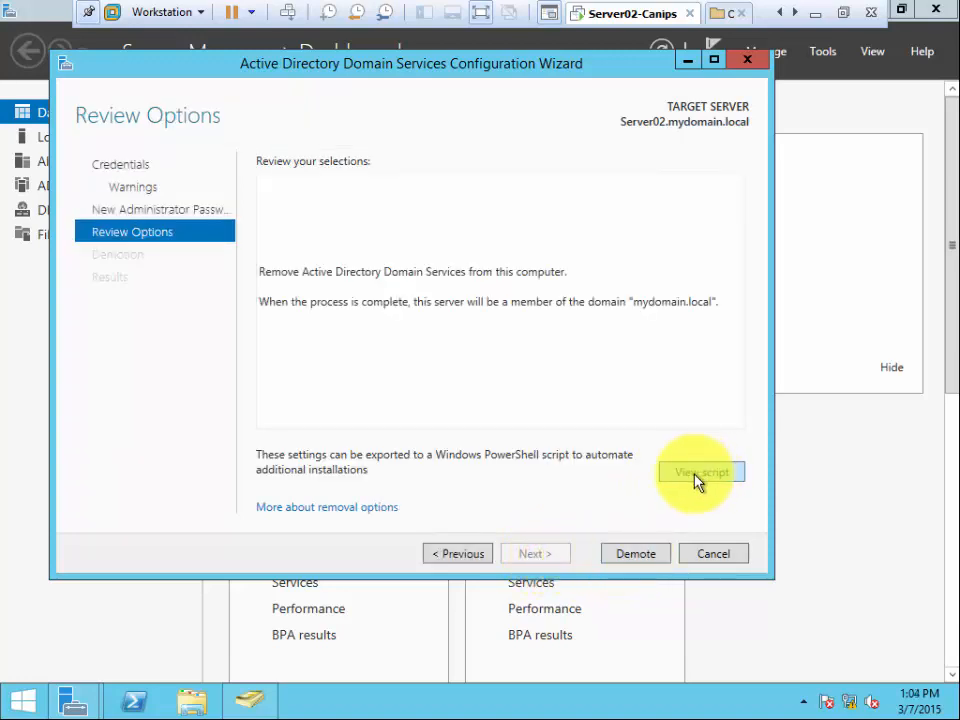
{"action": "left_click", "coordinate": [637, 558]}
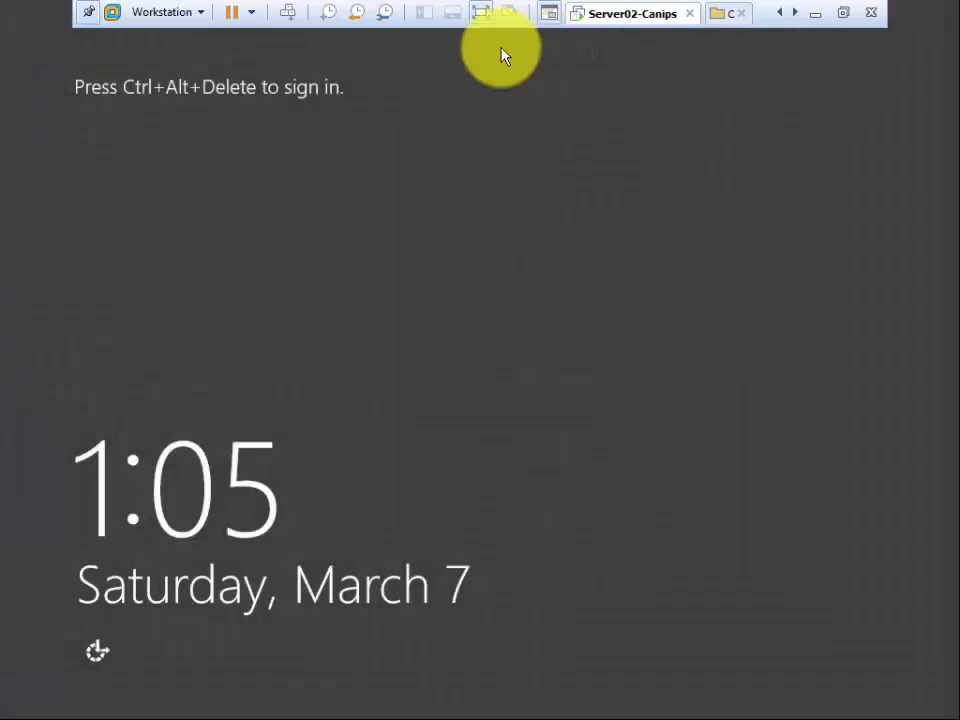
- Switch to the Server01-Canips VM and unlock it with the administrator password
{"action": "left_click", "coordinate": [780, 13]}
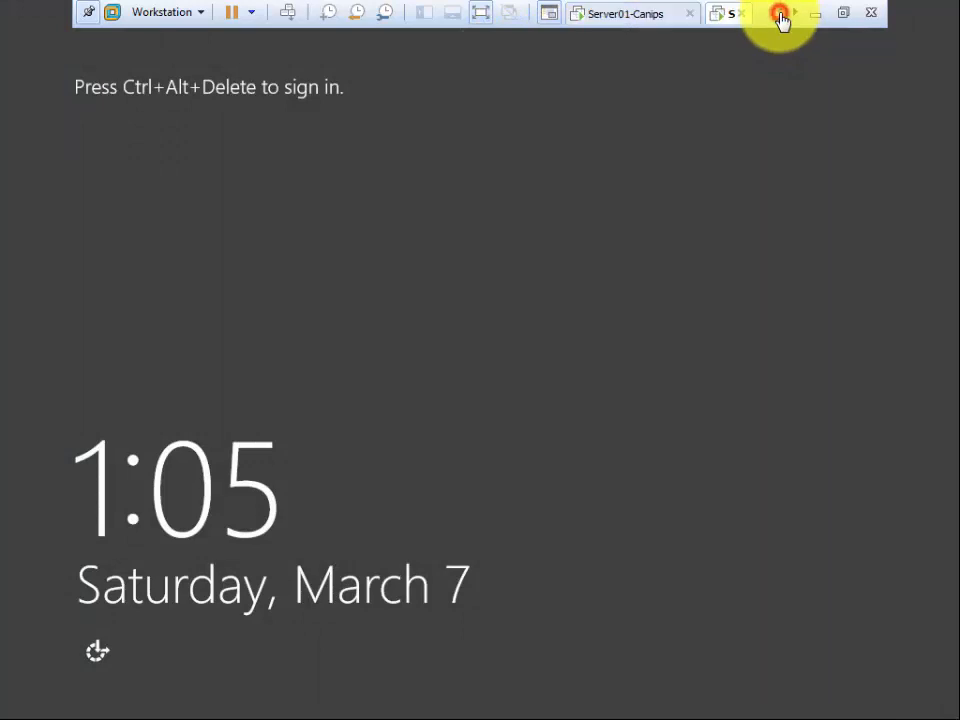
{"action": "left_click", "coordinate": [636, 22]}
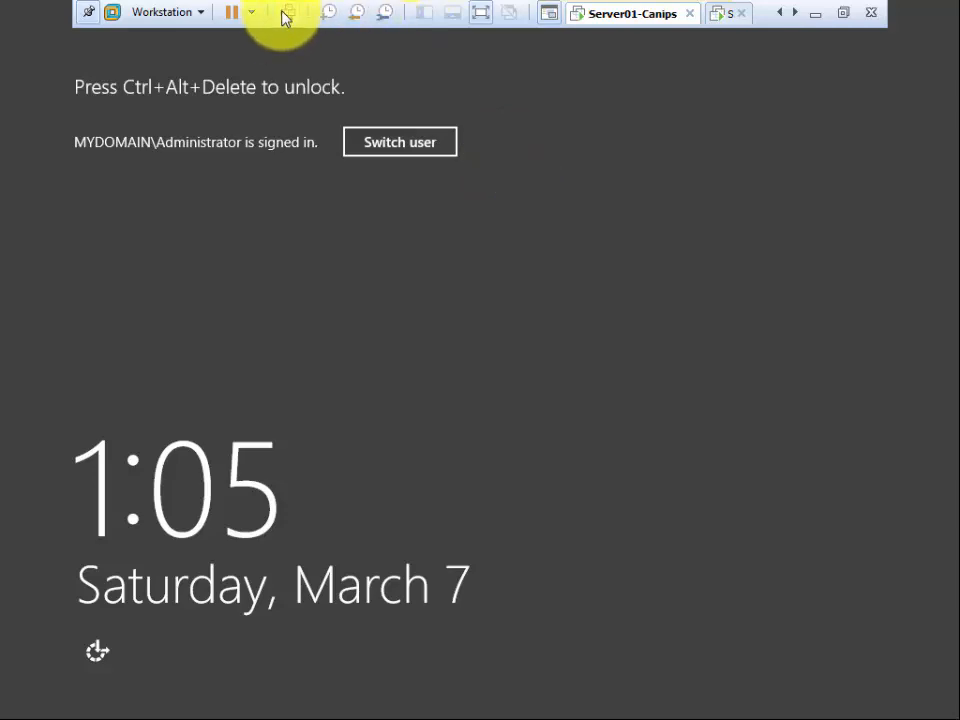
{"action": "left_click", "coordinate": [285, 14]}
{"action": "left_click", "coordinate": [472, 257]}
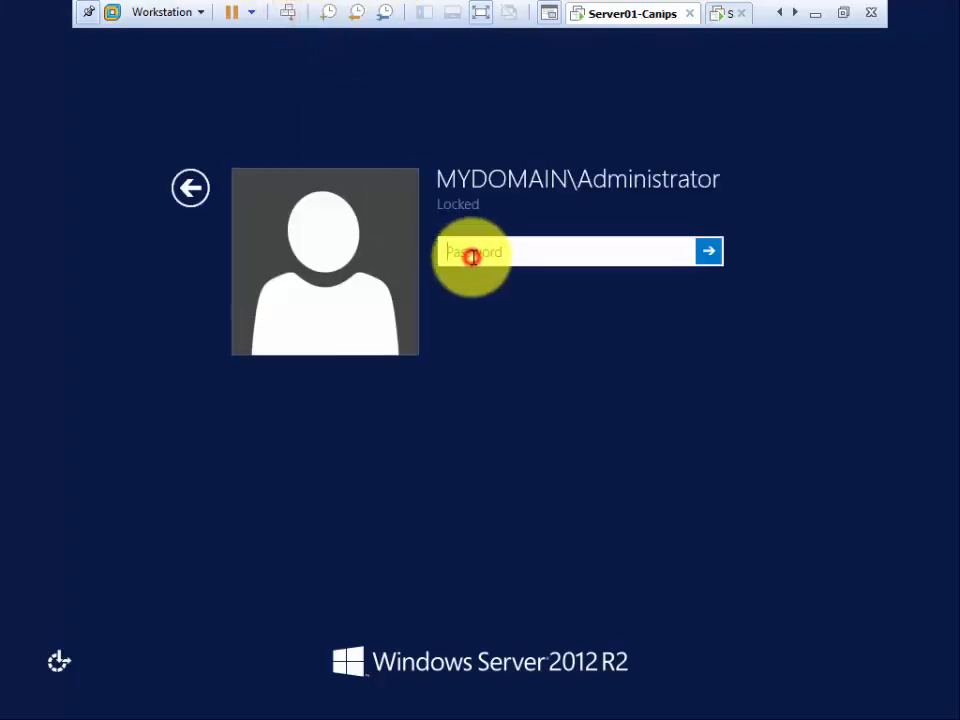
{"action": "type", "text": "********"}
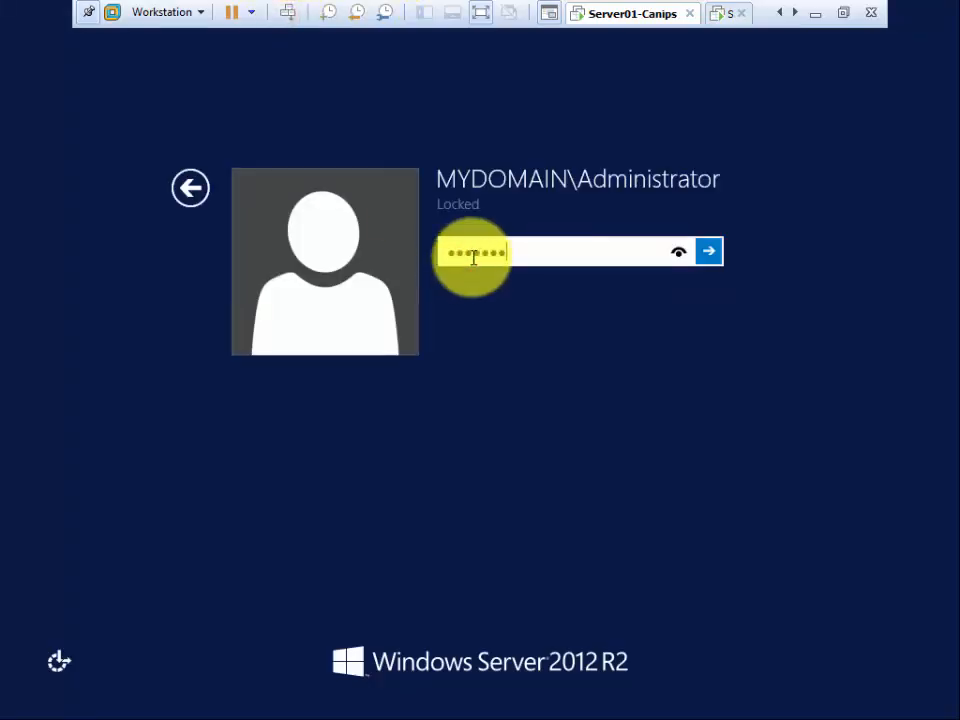
{"action": "type", "text": "**"}
{"action": "key", "text": "Return"}
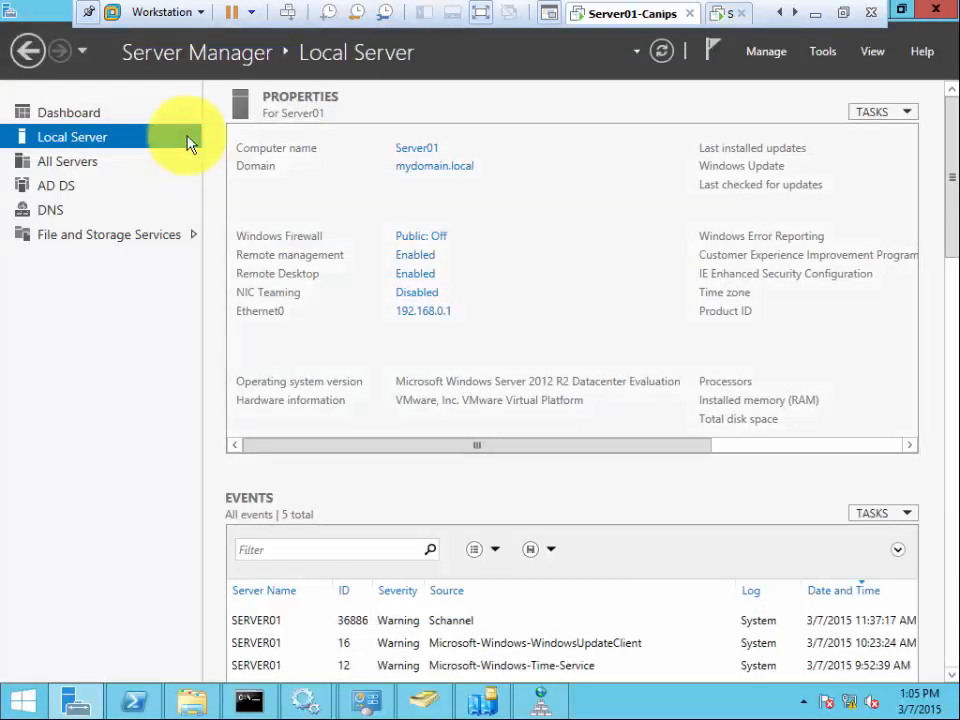
- Refresh mydomain.local and confirm SERVER02 is now under Computers, not Domain Controllers
{"action": "left_click", "coordinate": [424, 701]}
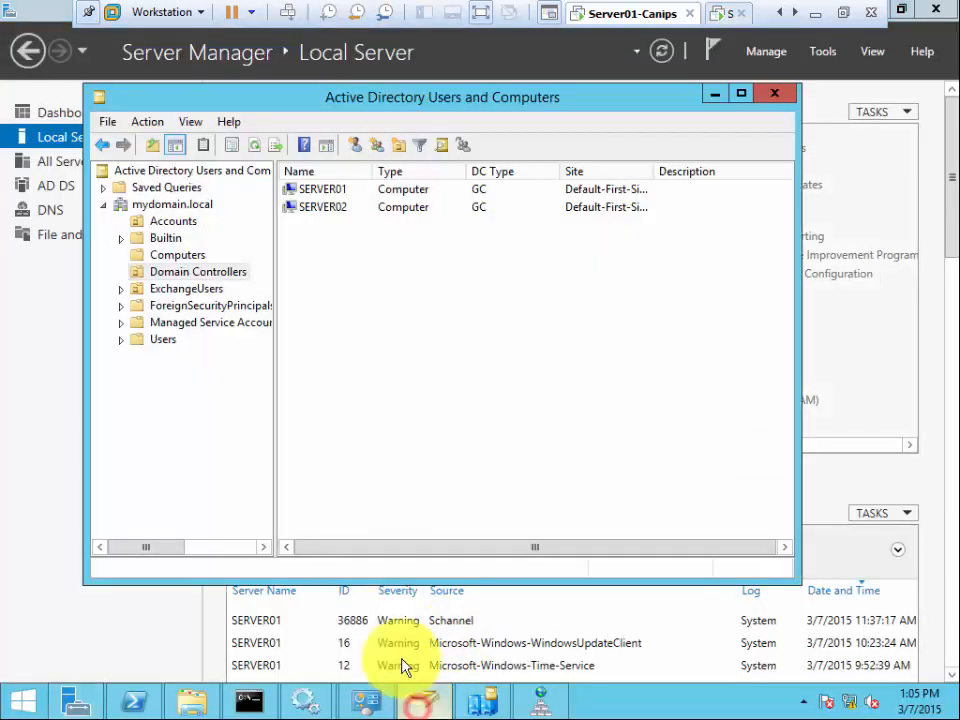
{"action": "right_click", "coordinate": [198, 207]}
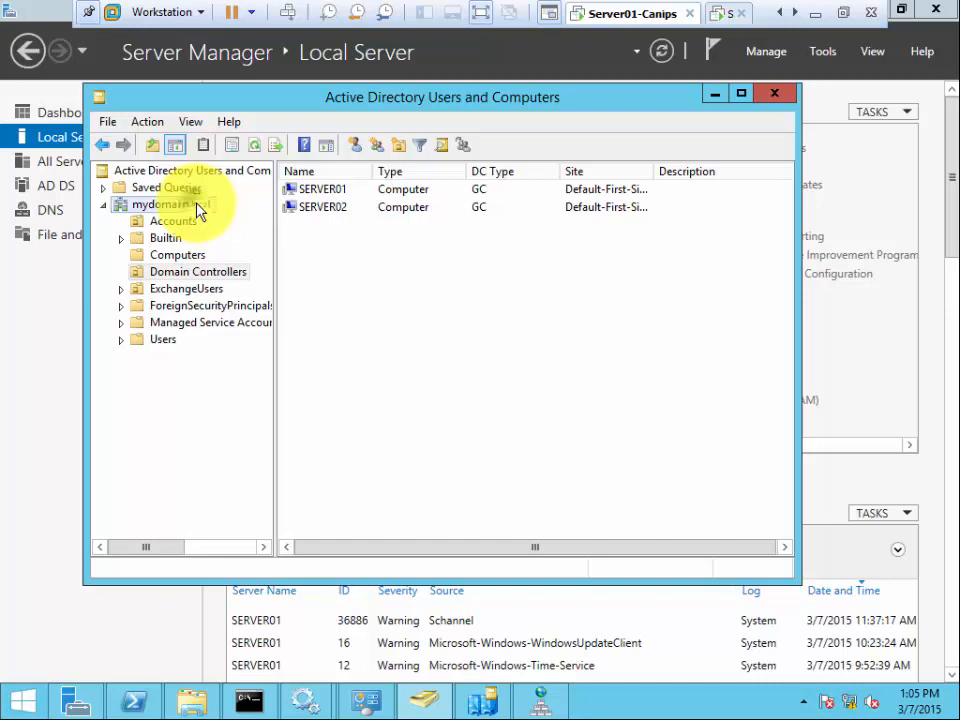
{"action": "left_click", "coordinate": [259, 390]}
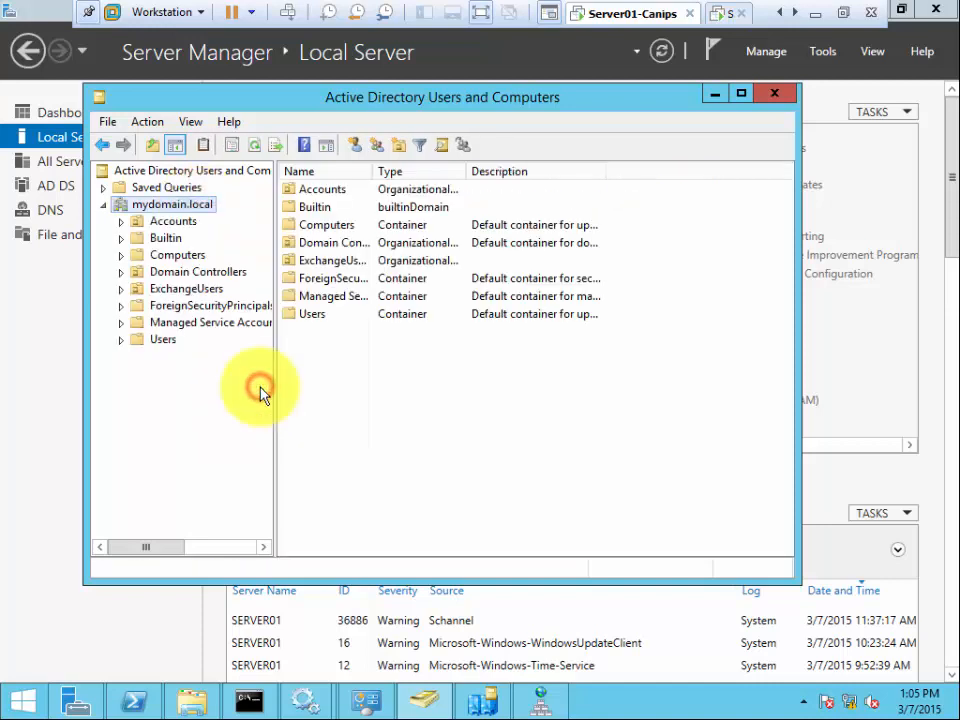
{"action": "left_click", "coordinate": [200, 272]}
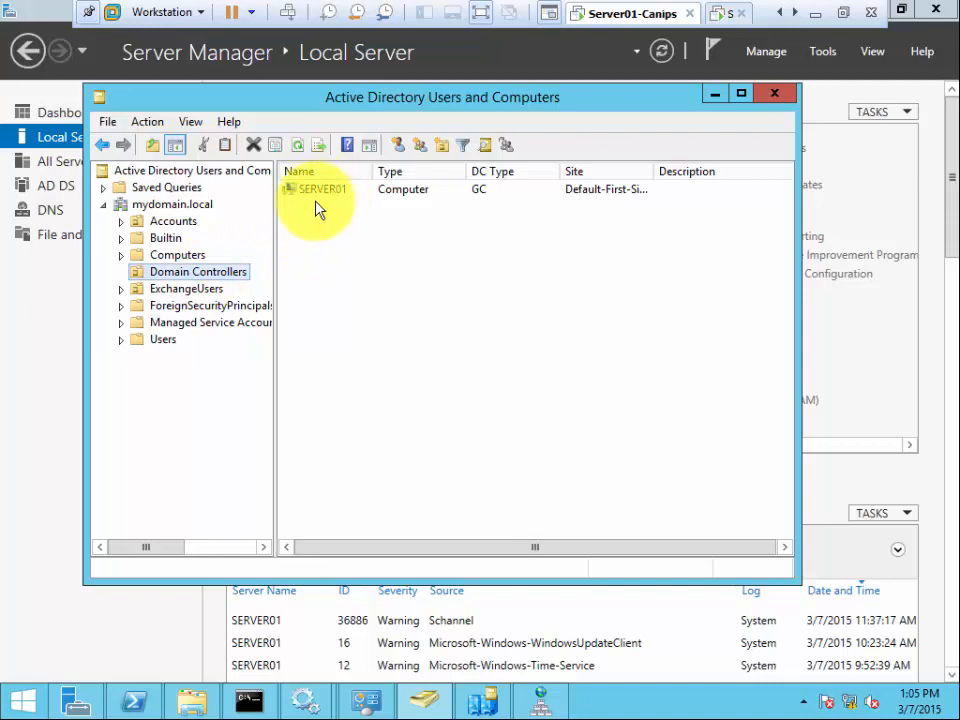
{"action": "left_click", "coordinate": [209, 256]}
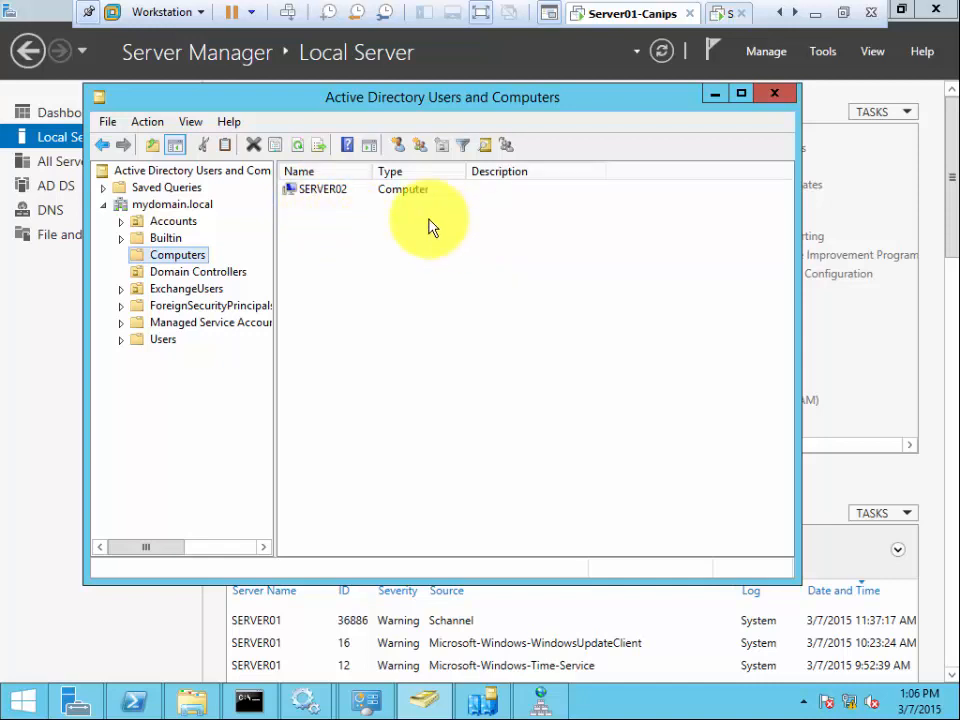
{"action": "left_click", "coordinate": [313, 214]}
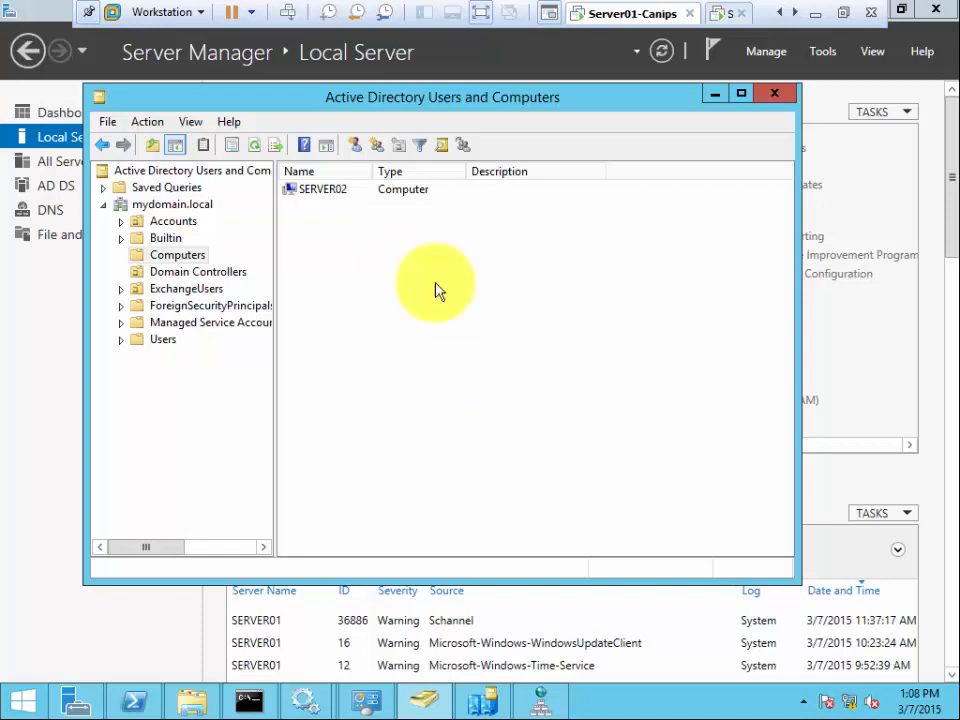
{"action": "left_click", "coordinate": [414, 334]}
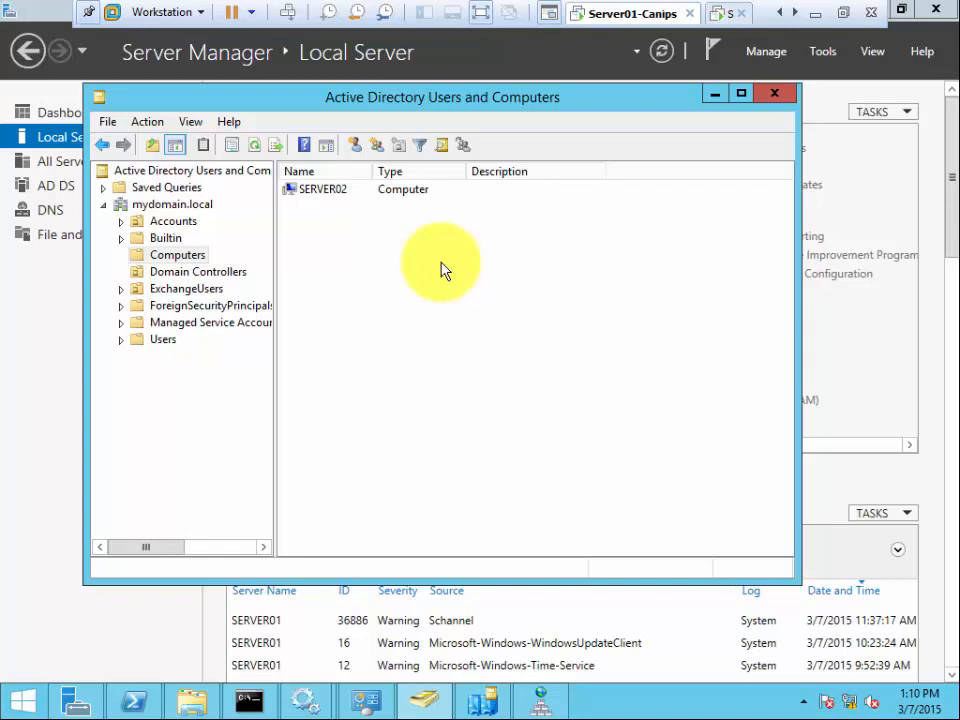
- Switch to the Server02 VM and sign in with the domain administrator password
{"action": "left_click", "coordinate": [719, 15]}
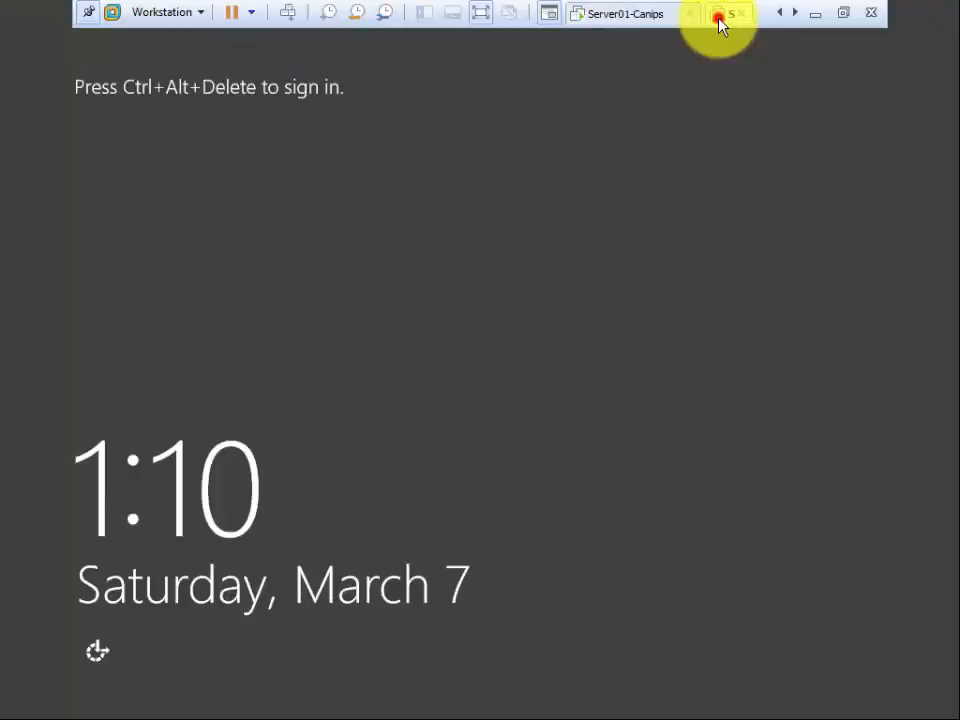
{"action": "left_click", "coordinate": [286, 14]}
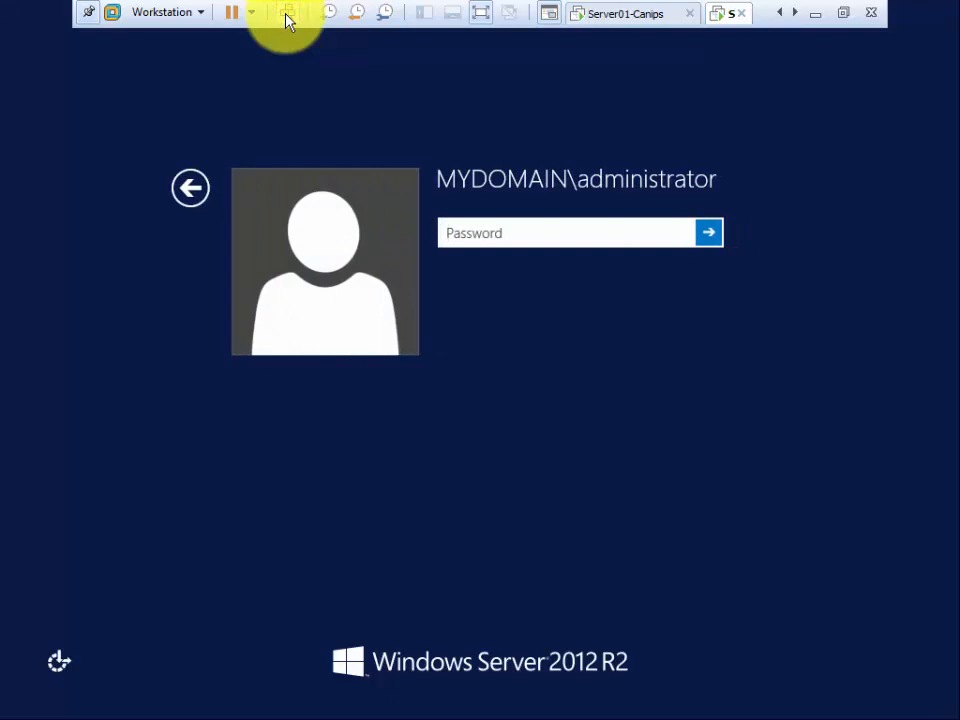
{"action": "left_click", "coordinate": [507, 232]}
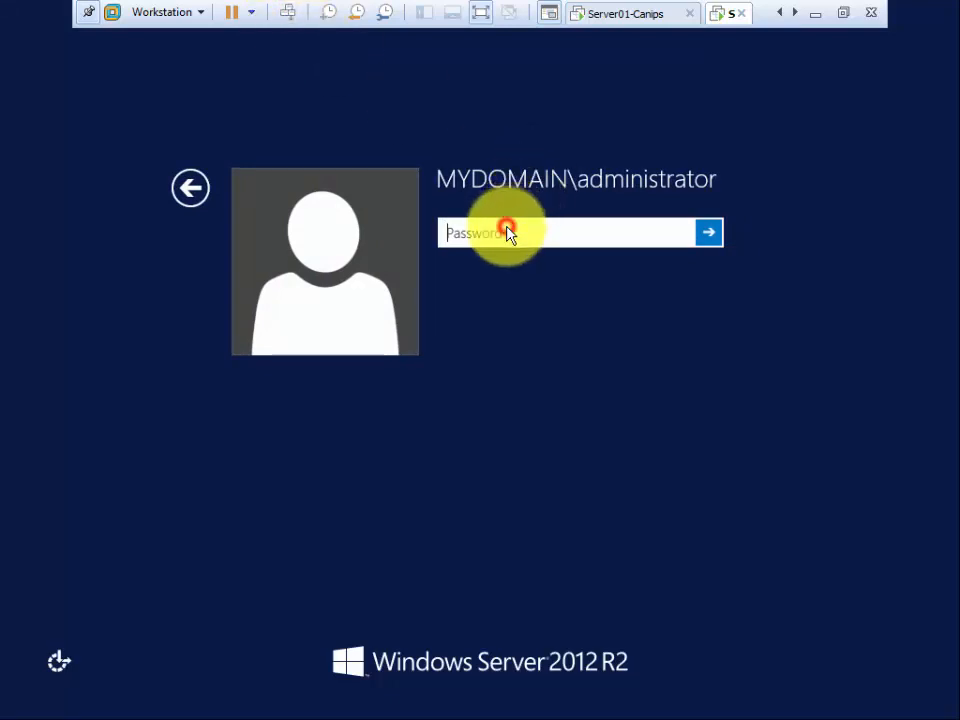
{"action": "type", "text": "Pa$$w0rd"}
{"action": "key", "text": "Return"}
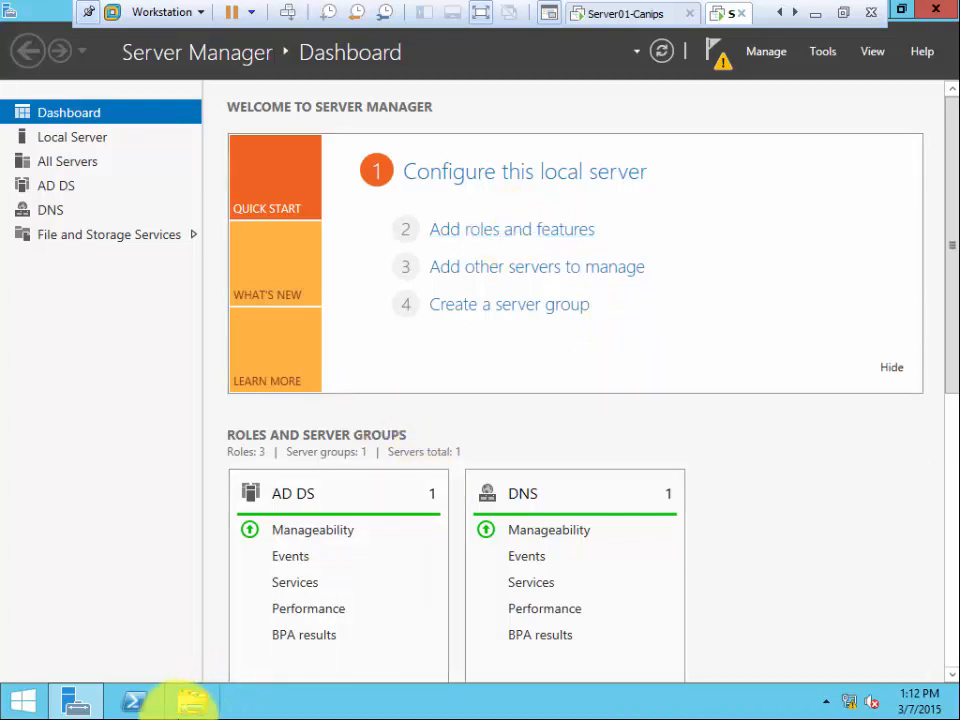
{"action": "left_click", "coordinate": [189, 703]}
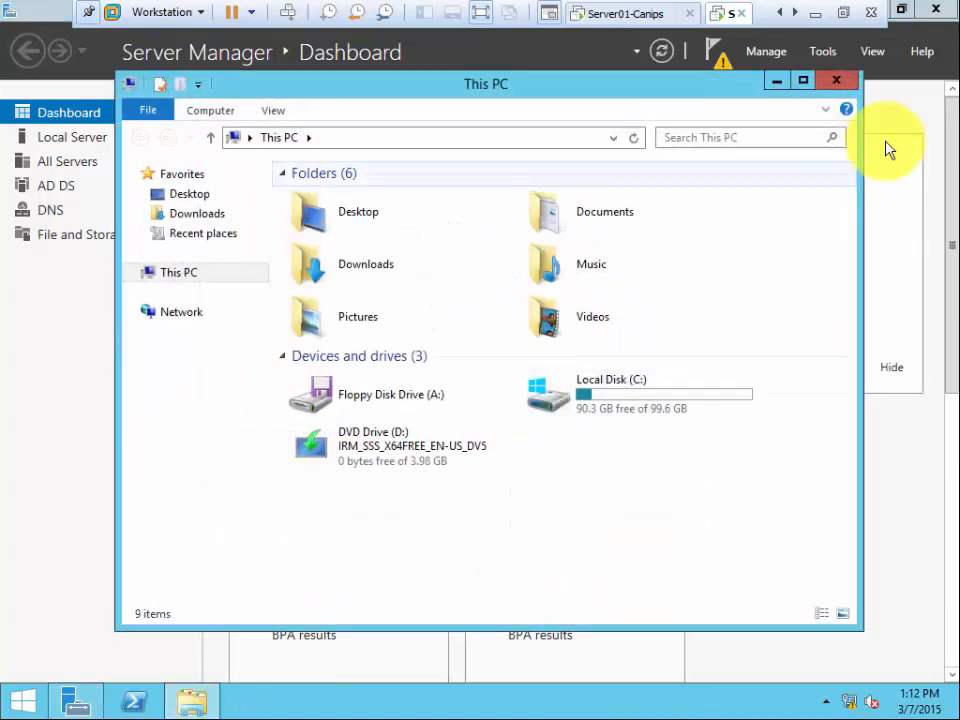
{"action": "left_click", "coordinate": [823, 55]}
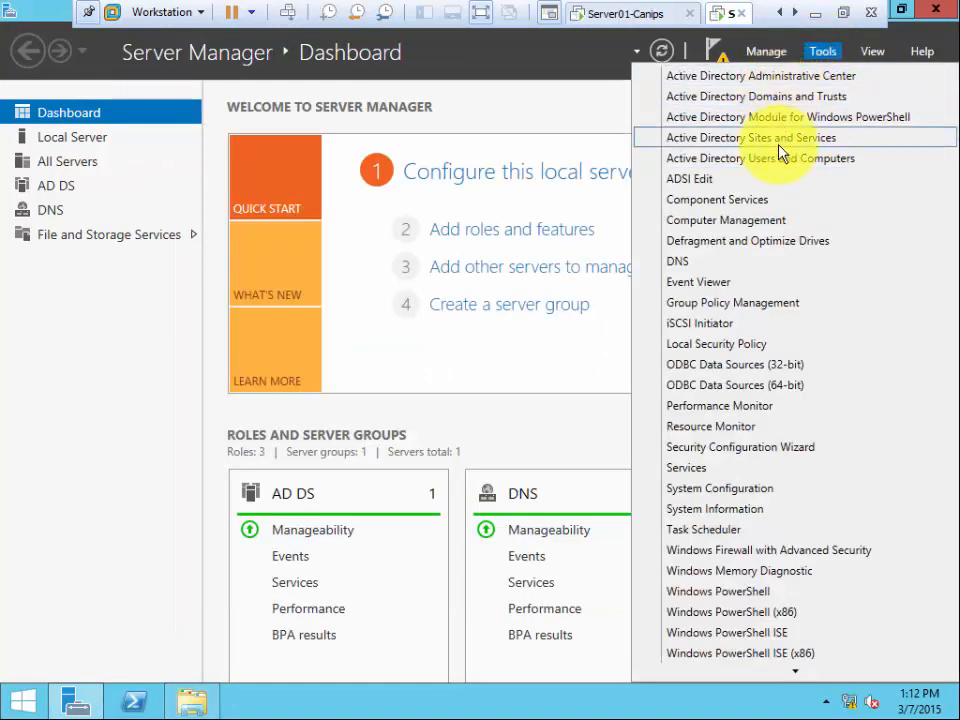
{"action": "left_click", "coordinate": [545, 78]}
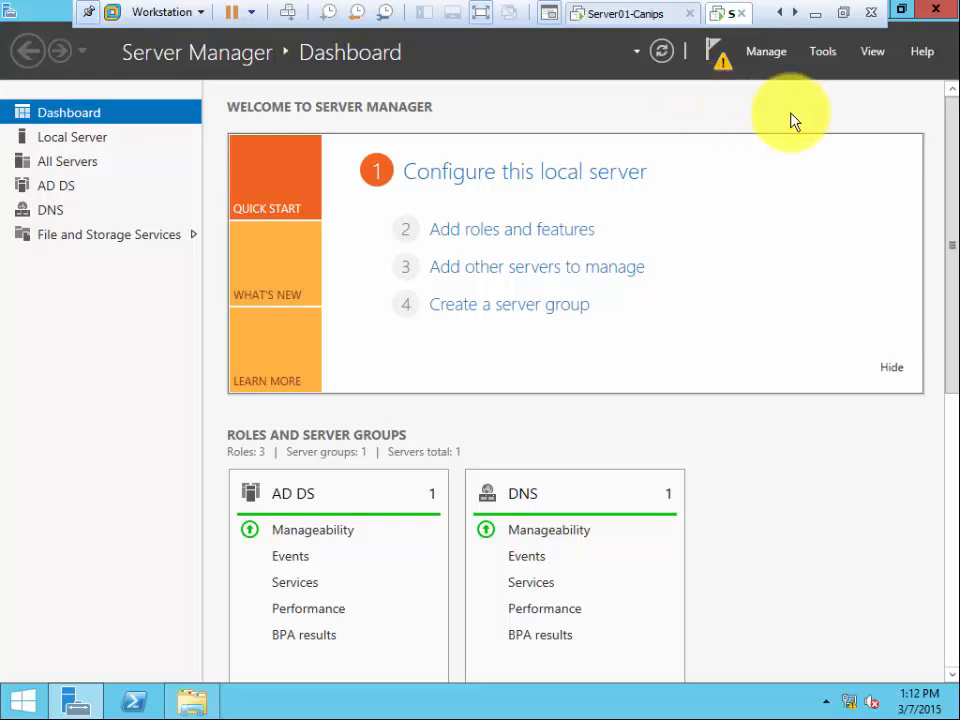
{"action": "left_click", "coordinate": [718, 64]}
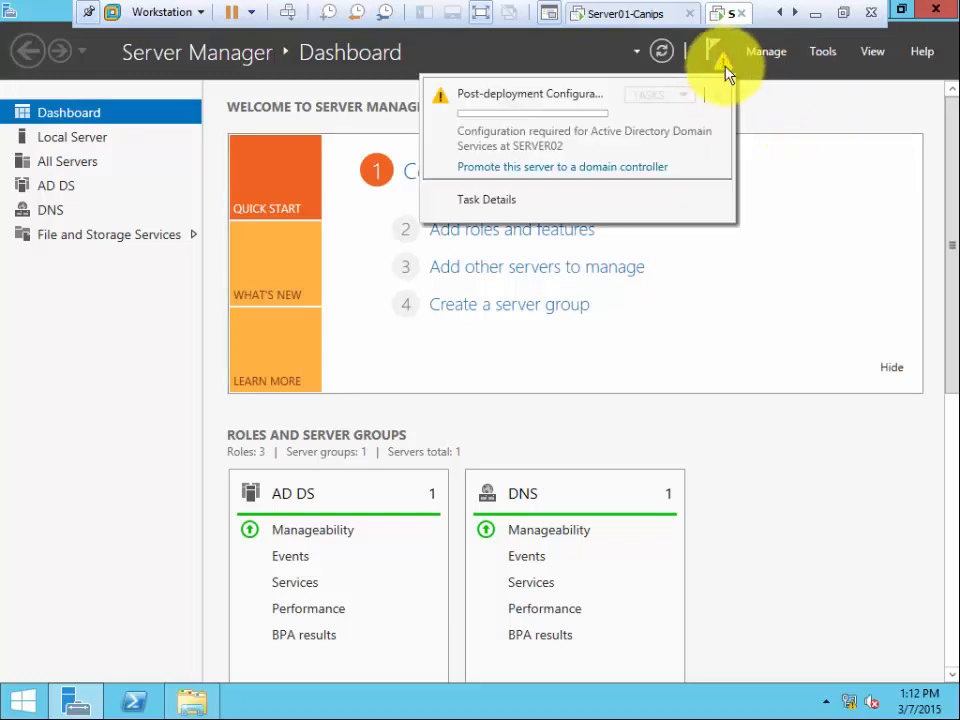
{"action": "left_click", "coordinate": [797, 105]}
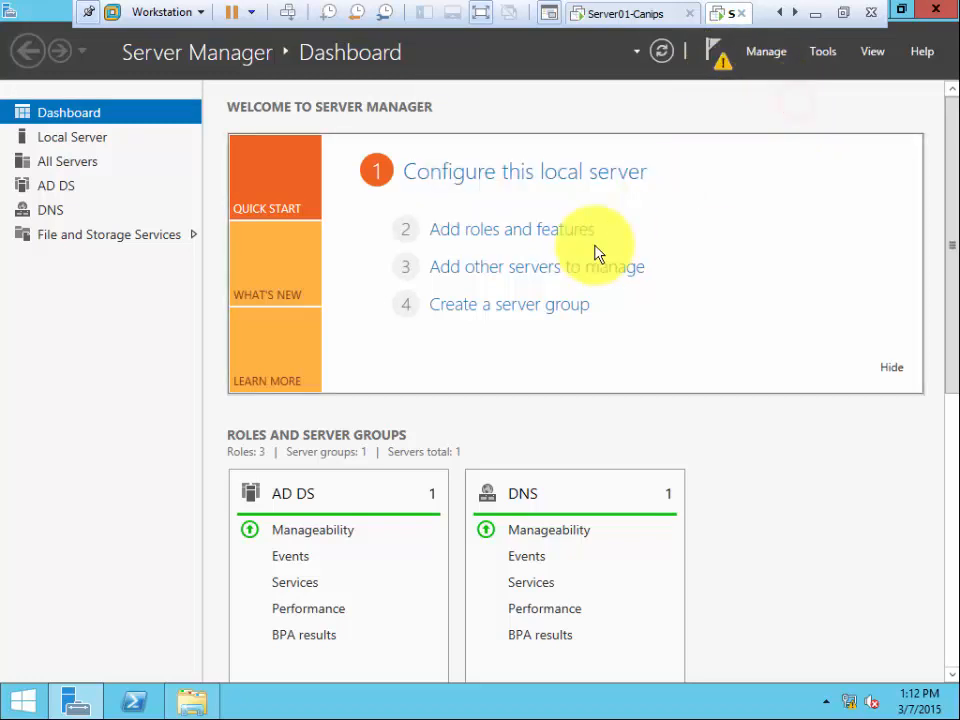
- Browse File Explorer to C:\Windows and select the Branding folder
{"action": "left_click", "coordinate": [189, 706]}
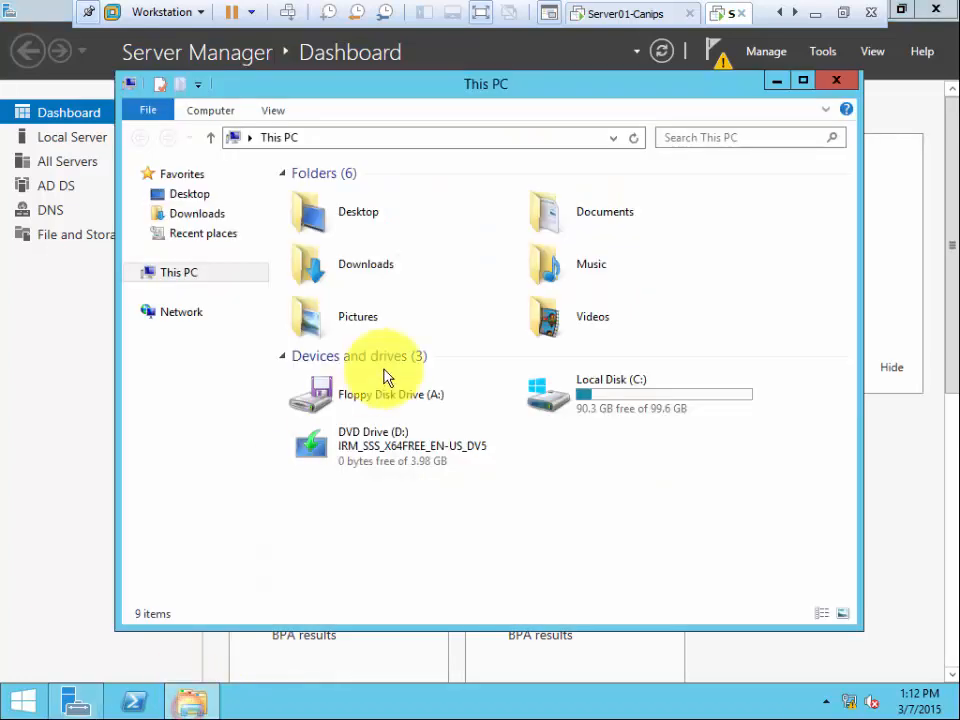
{"action": "double_click", "coordinate": [595, 395]}
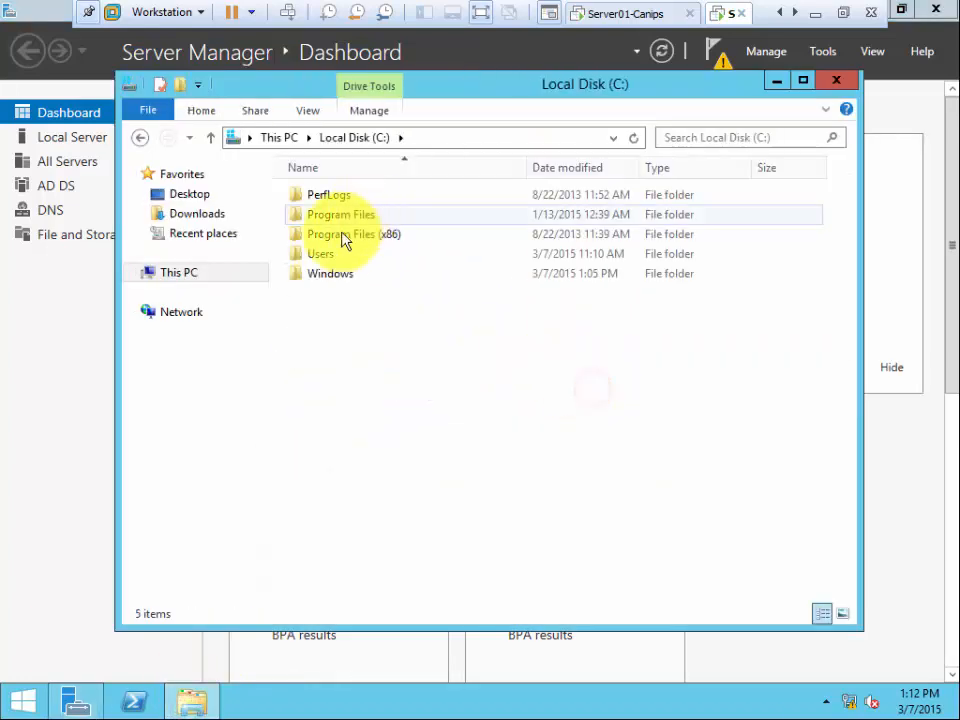
{"action": "double_click", "coordinate": [320, 274]}
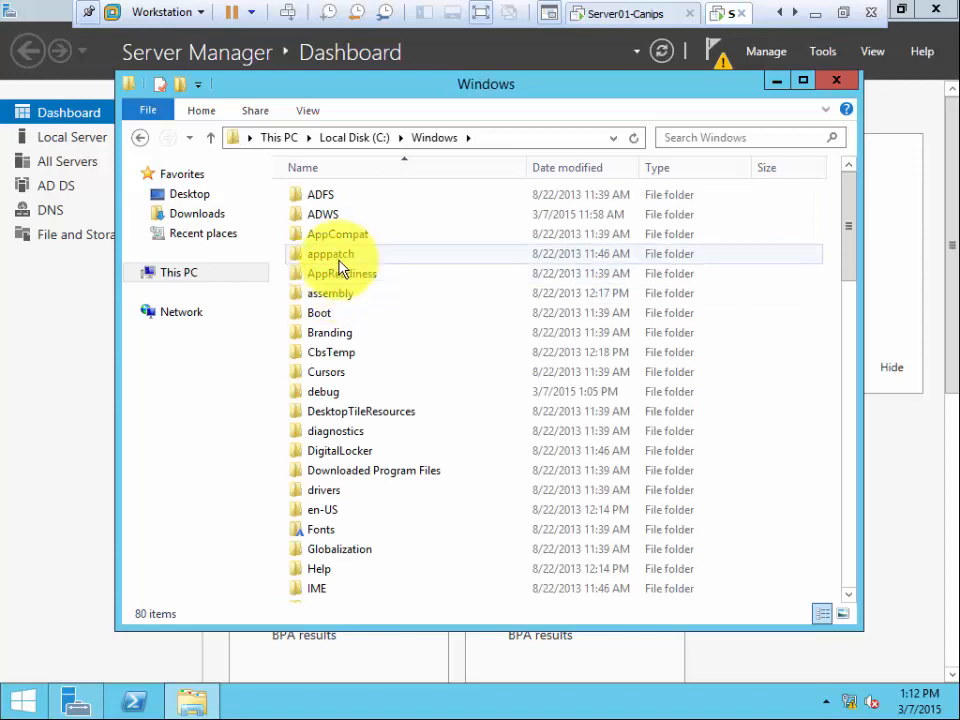
{"action": "left_click", "coordinate": [331, 333]}
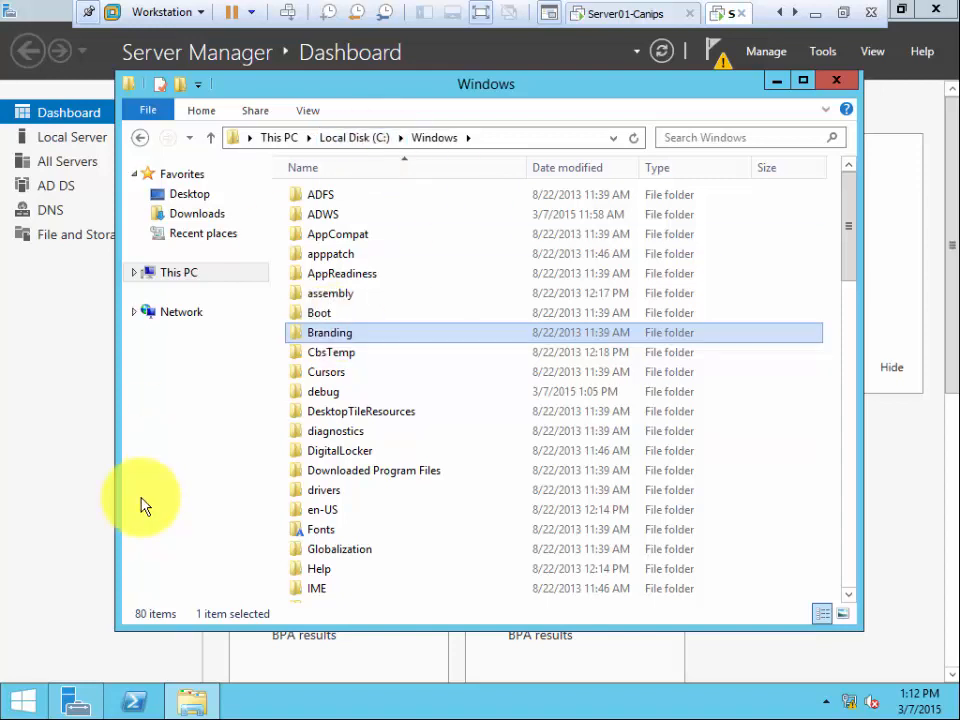
- Open the \\server02 network share from the Run box
{"action": "key", "text": "super+r"}
{"action": "type", "text": "\\\\"}
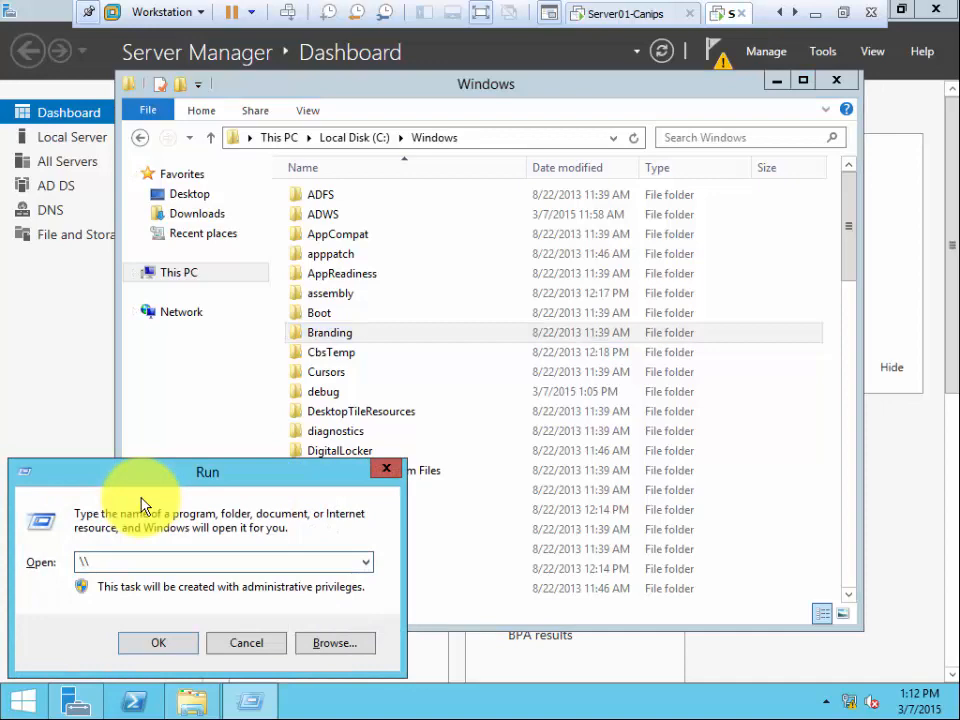
{"action": "type", "text": "server02"}
{"action": "key", "text": "Return"}
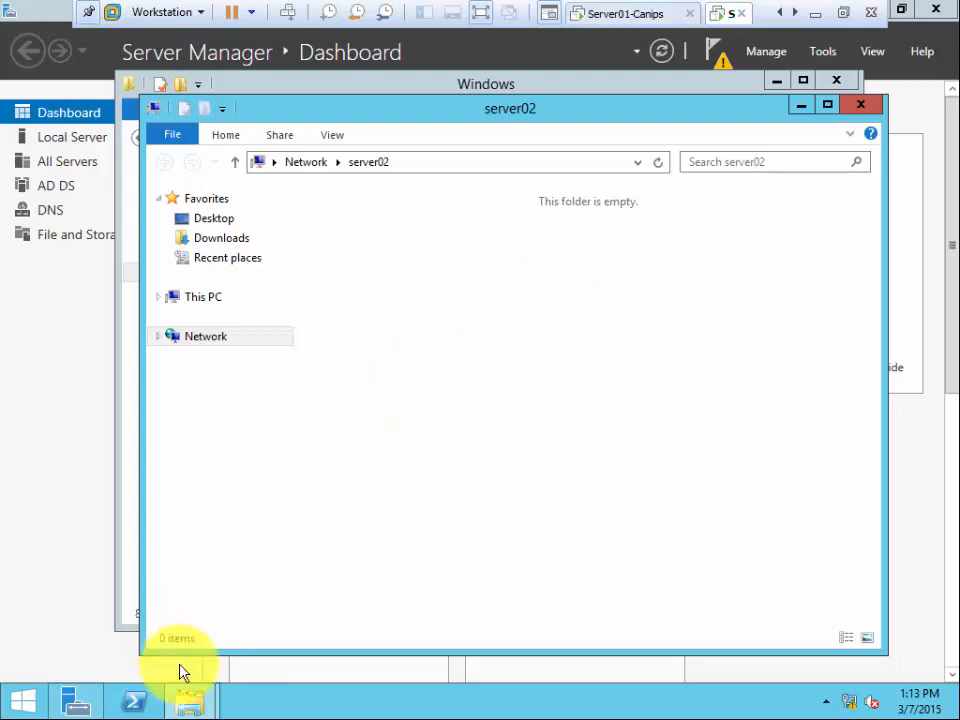
- Bring the C:\Windows Explorer window in front of the empty server02 share
{"action": "left_click", "coordinate": [196, 690]}
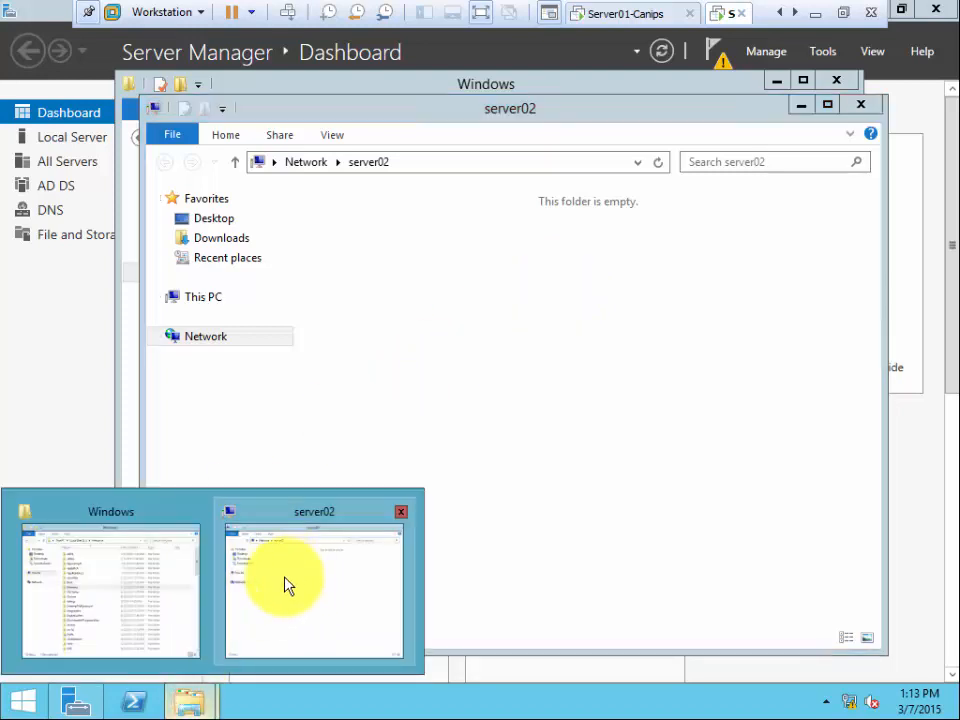
{"action": "left_click", "coordinate": [277, 577]}
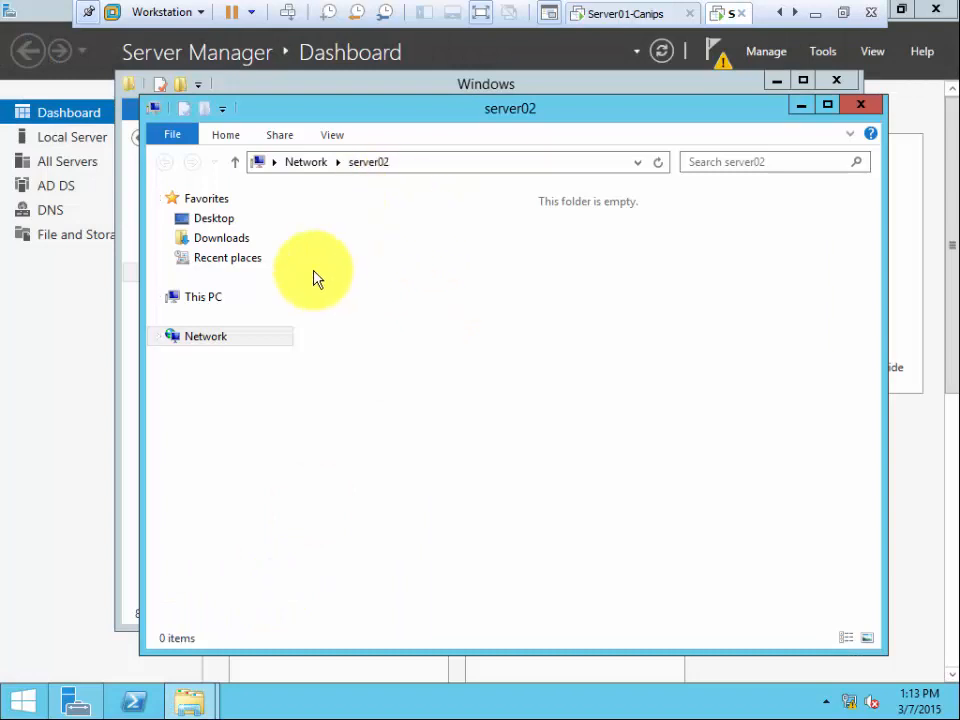
{"action": "left_click", "coordinate": [129, 574]}
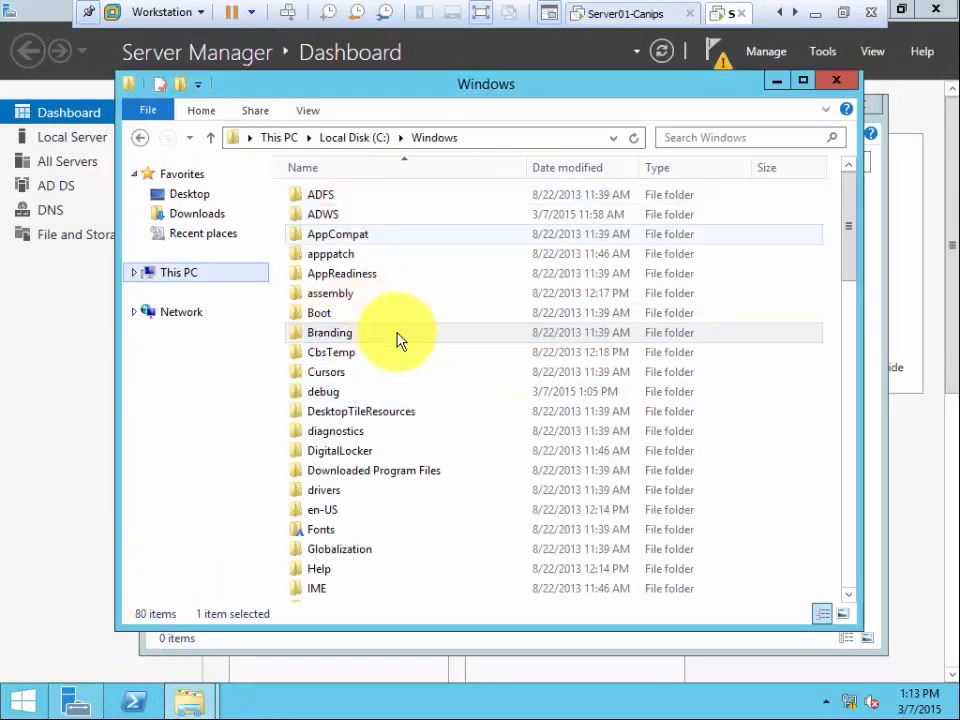
{"action": "left_click", "coordinate": [340, 236]}
{"action": "type", "text": "system"}
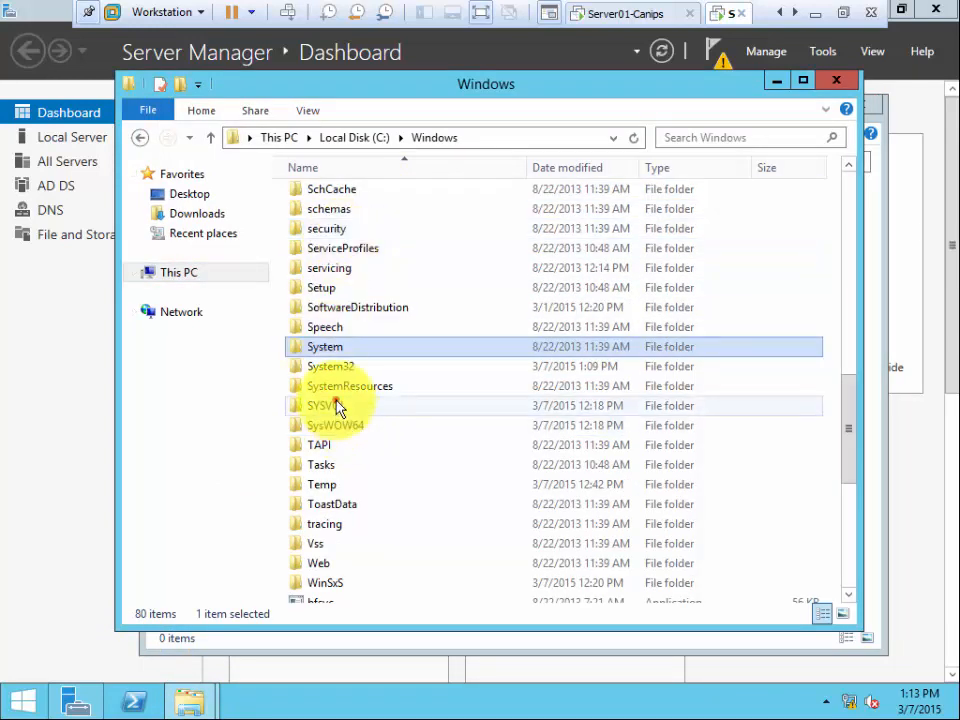
{"action": "double_click", "coordinate": [336, 405]}
{"action": "double_click", "coordinate": [338, 200]}
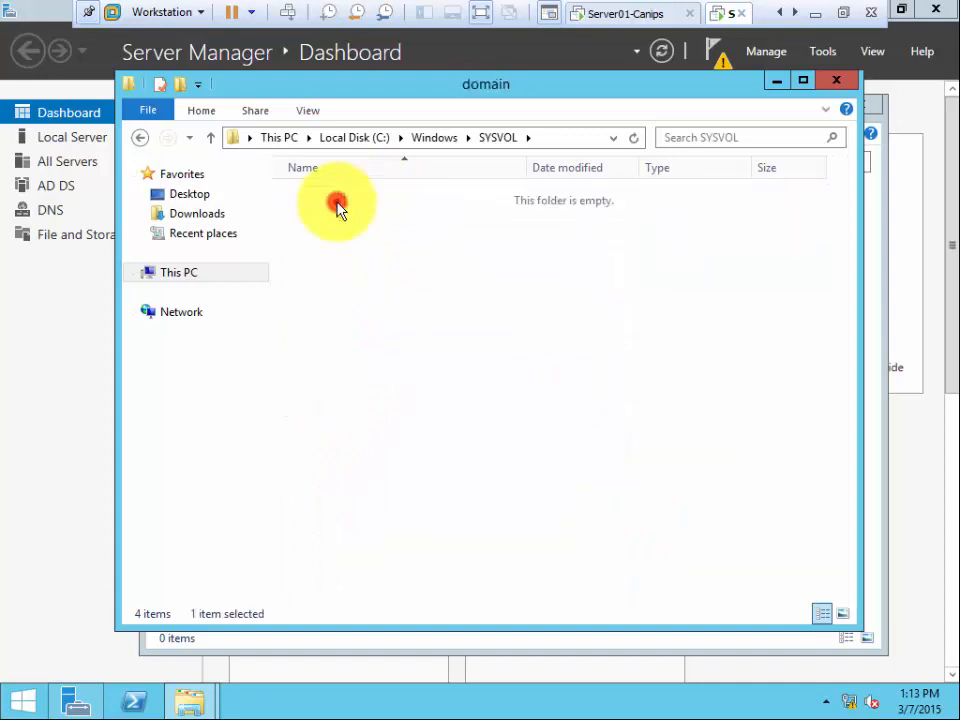
{"action": "double_click", "coordinate": [338, 205]}
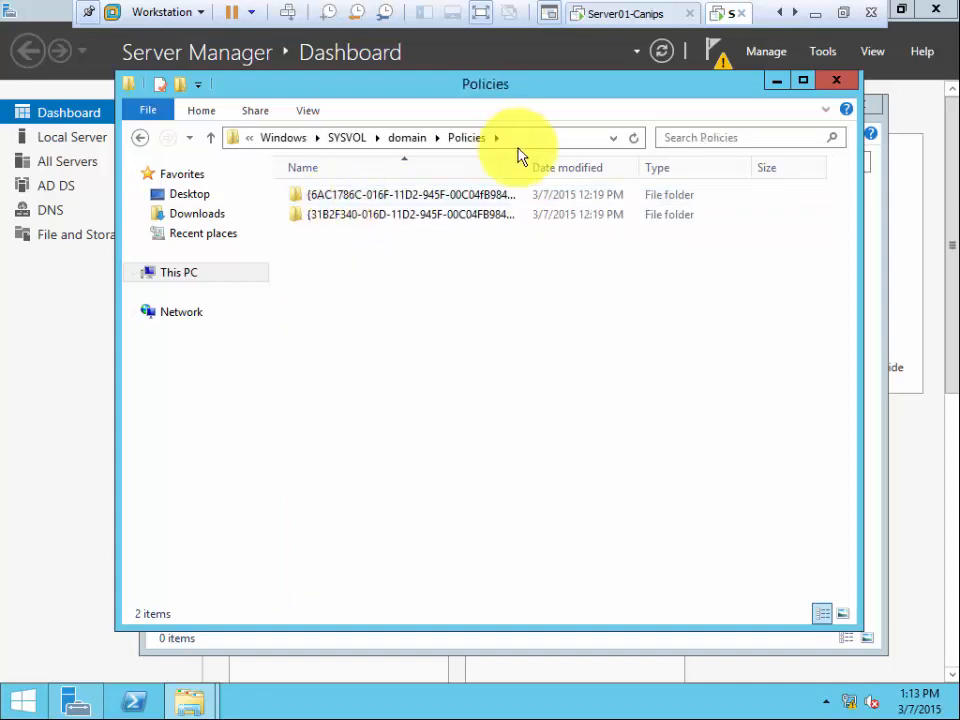
{"action": "left_click", "coordinate": [407, 140]}
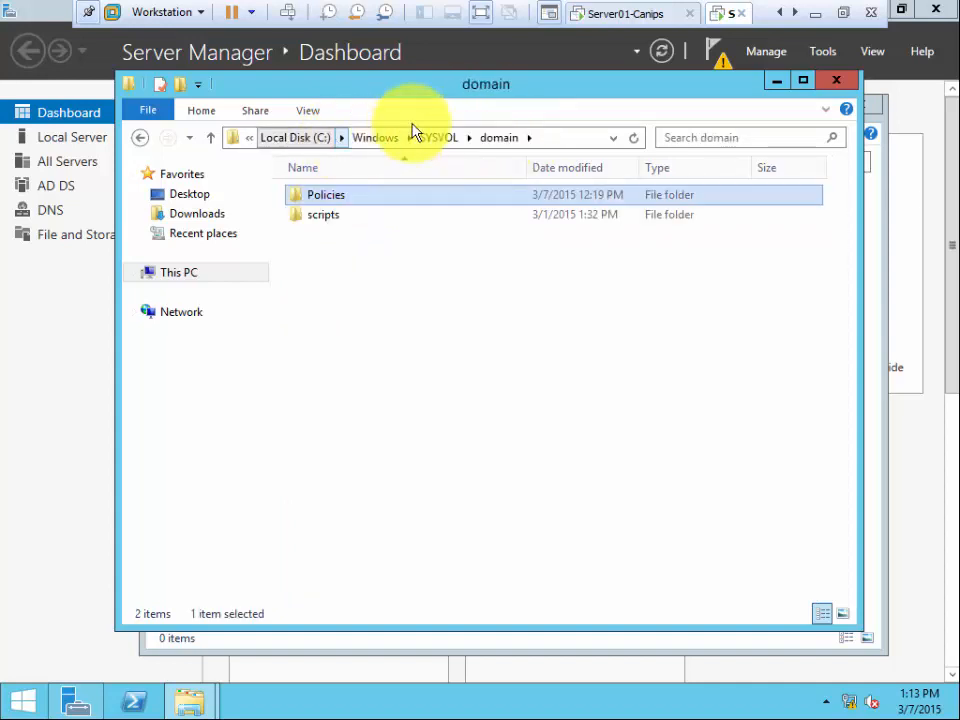
{"action": "left_click", "coordinate": [370, 140]}
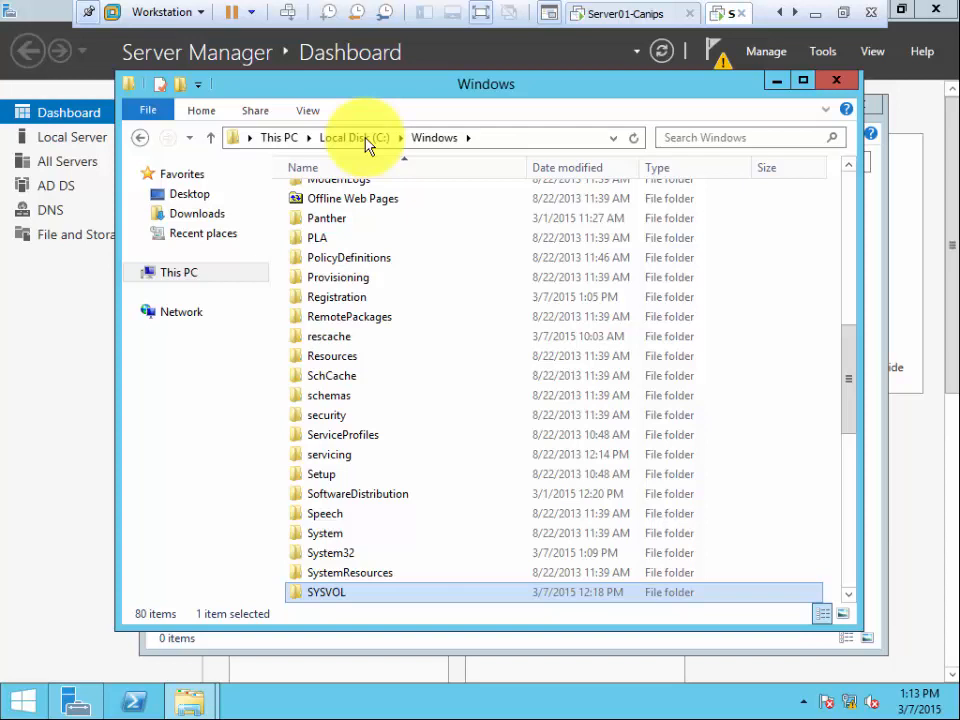
- Minimize C:\Windows, check Server02's Tools menu, then return to Server01's Active Directory window
{"action": "left_click", "coordinate": [777, 80]}
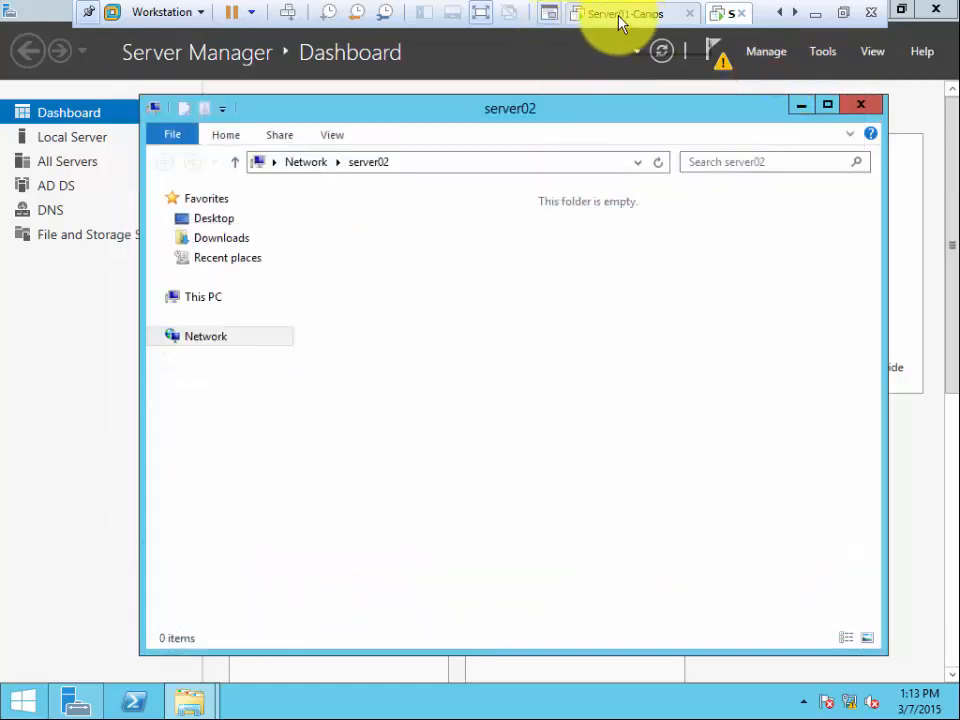
{"action": "left_click", "coordinate": [620, 16]}
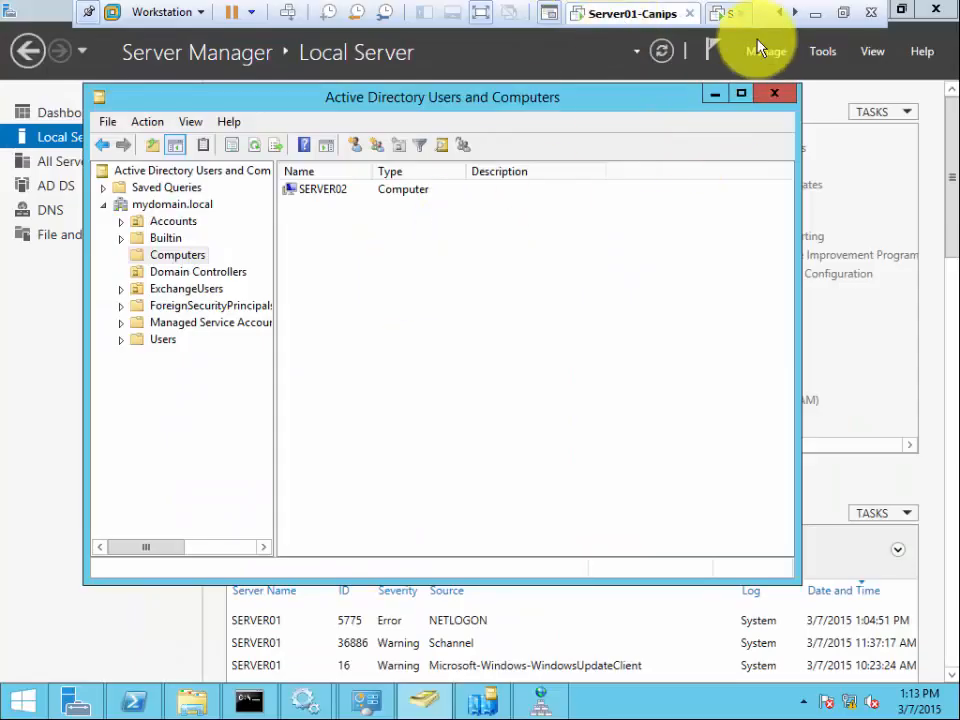
{"action": "left_click", "coordinate": [716, 18]}
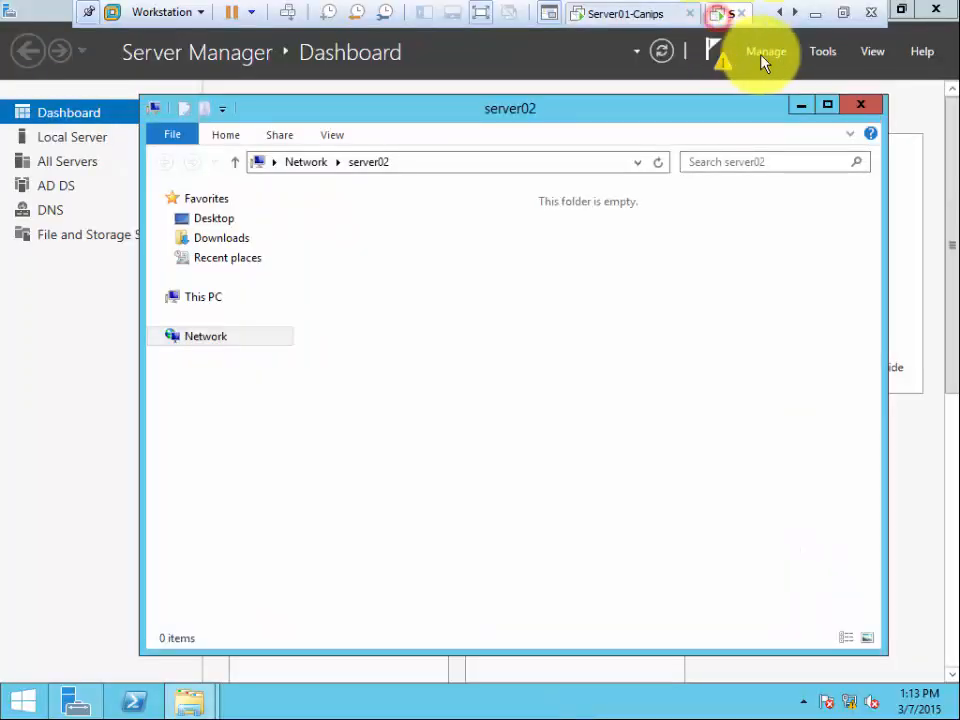
{"action": "left_click", "coordinate": [826, 54]}
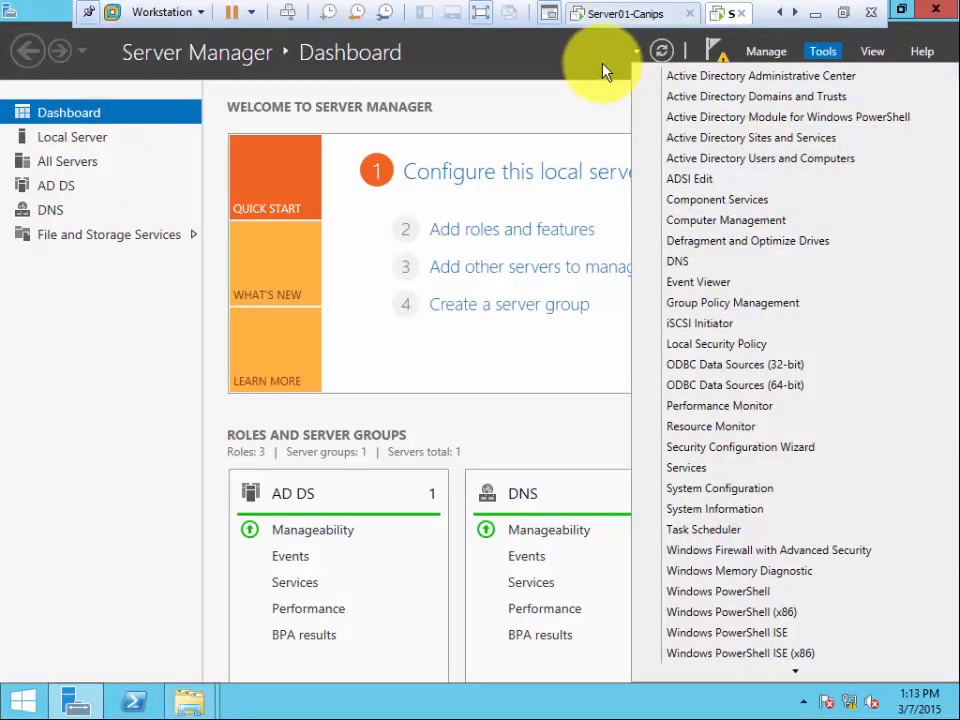
{"action": "left_click", "coordinate": [615, 14]}
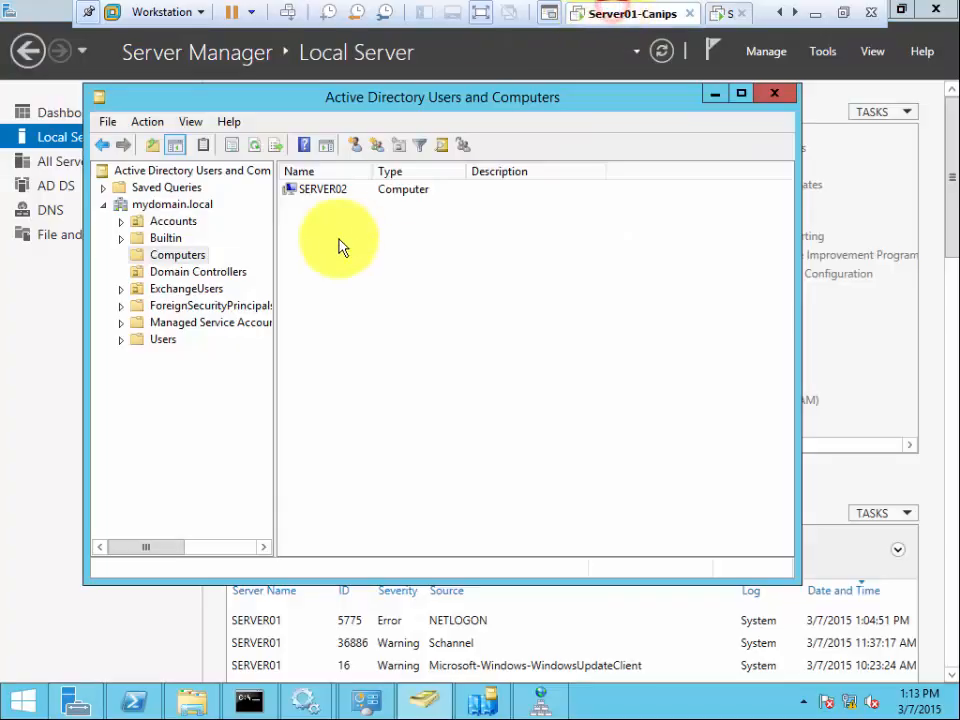
{"action": "left_click", "coordinate": [333, 300]}
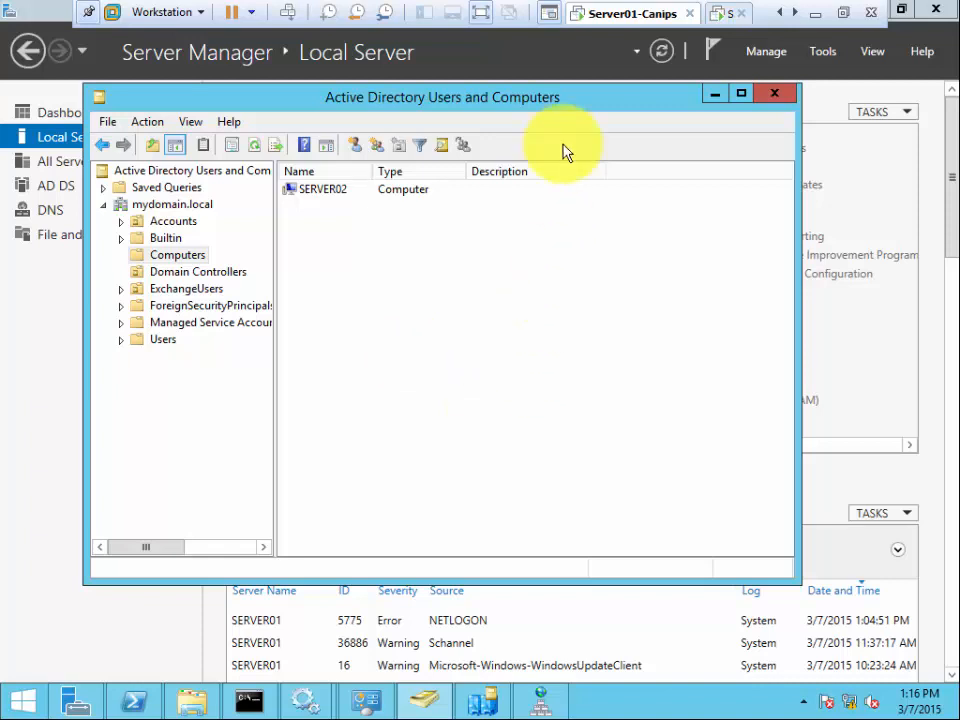
- Exit full-screen view and open VMware Workstation's Edit menu
{"action": "left_click", "coordinate": [843, 12]}
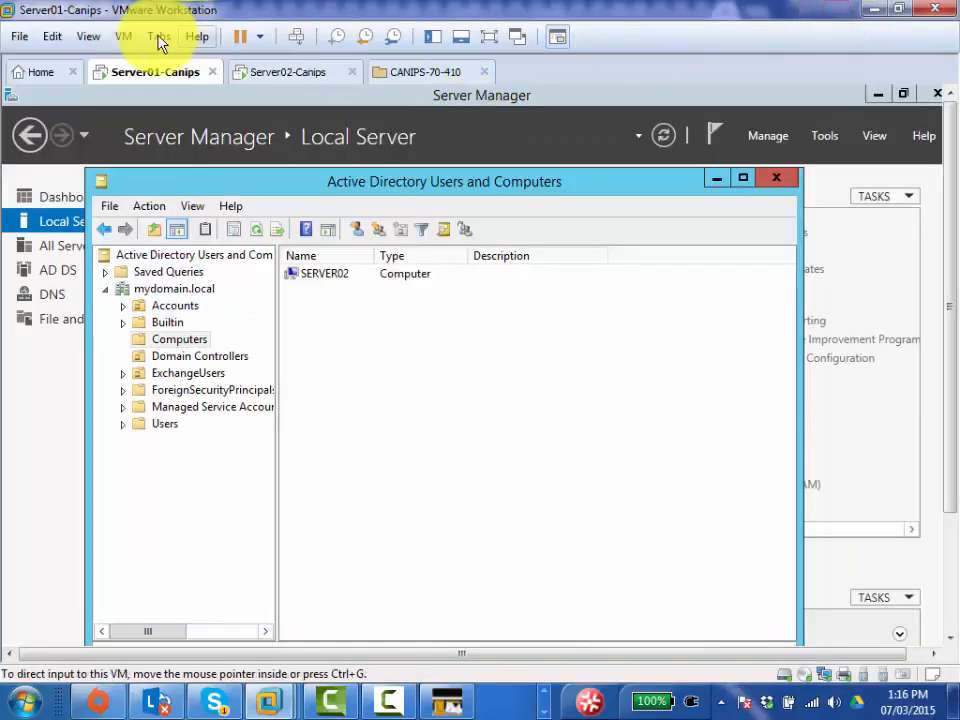
{"action": "left_click", "coordinate": [49, 37]}
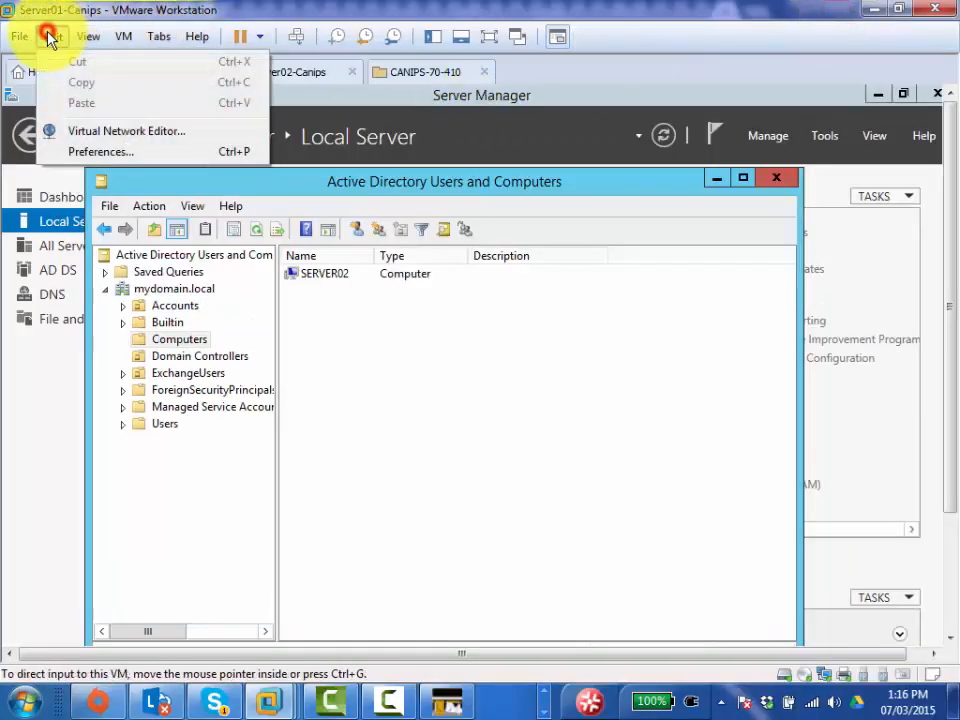
- Open the Virtual Network Editor and inspect VMnet8 (NAT, 192.168.237.0) and VMnet1 (host-only, 192.168.110.0)
{"action": "left_click", "coordinate": [170, 136]}
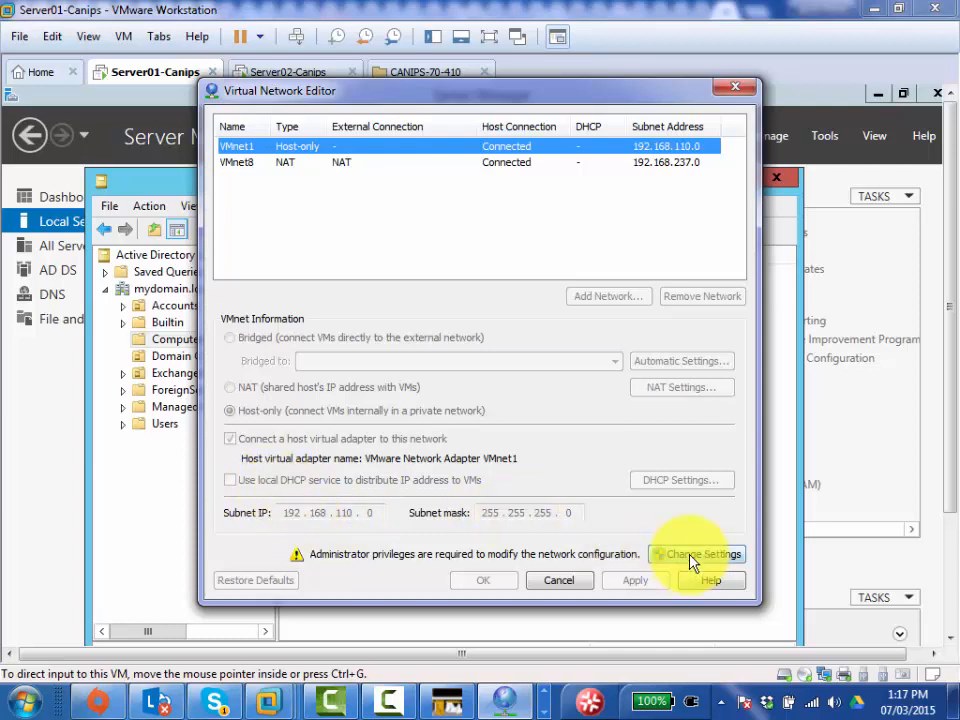
{"action": "left_click", "coordinate": [292, 163]}
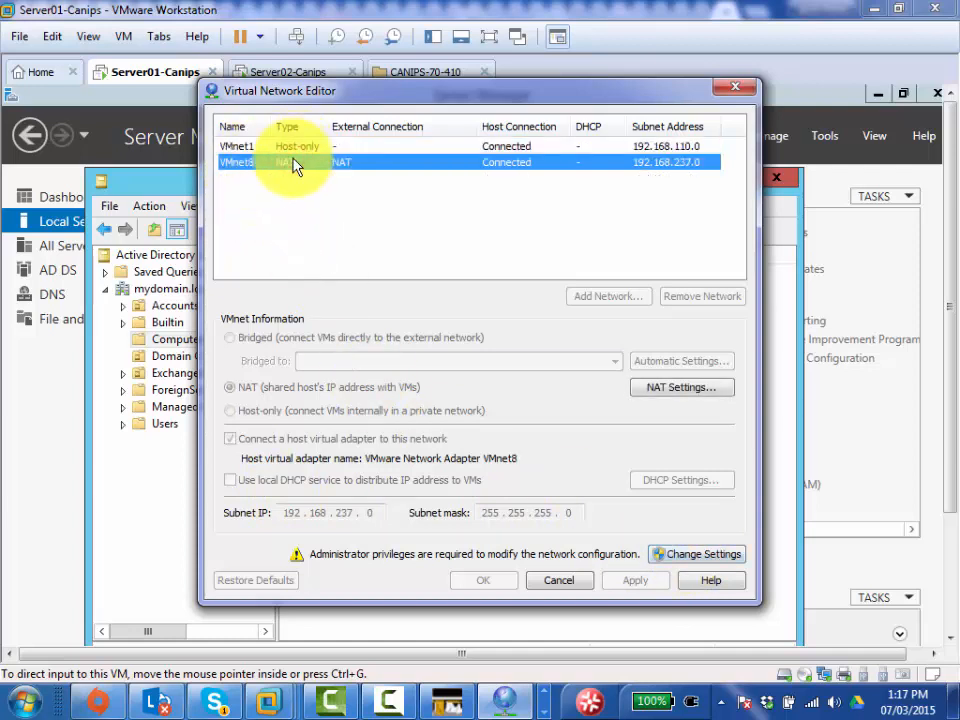
{"action": "left_click", "coordinate": [299, 147]}
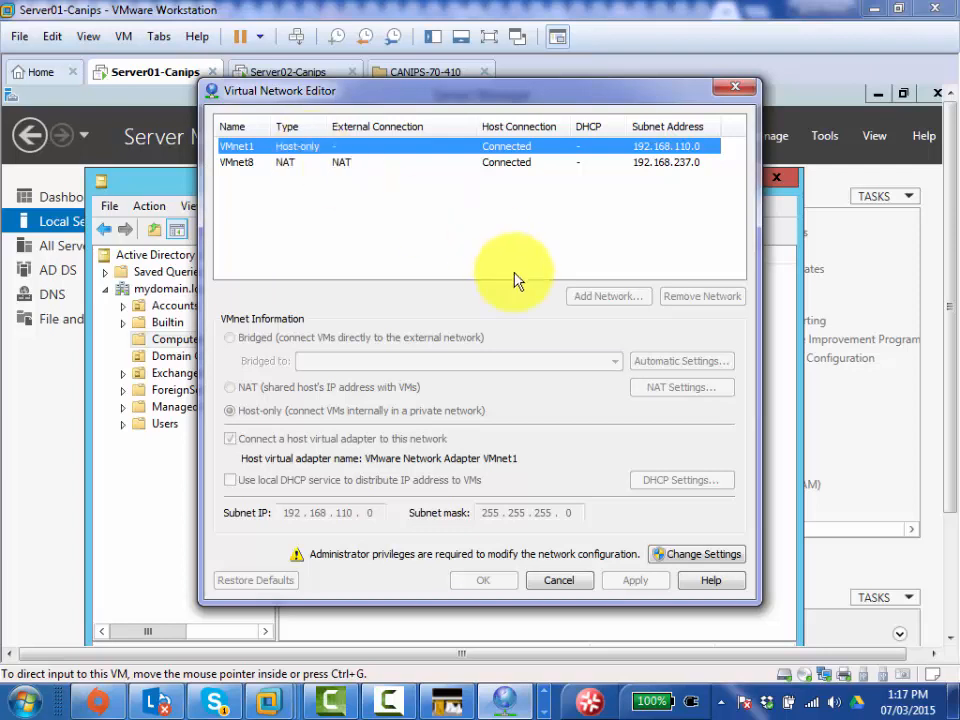
- Grant administrator rights to the editor and select VMnet1 to view subnet 192.168.110.0/255.255.255.0
{"action": "left_click", "coordinate": [690, 560]}
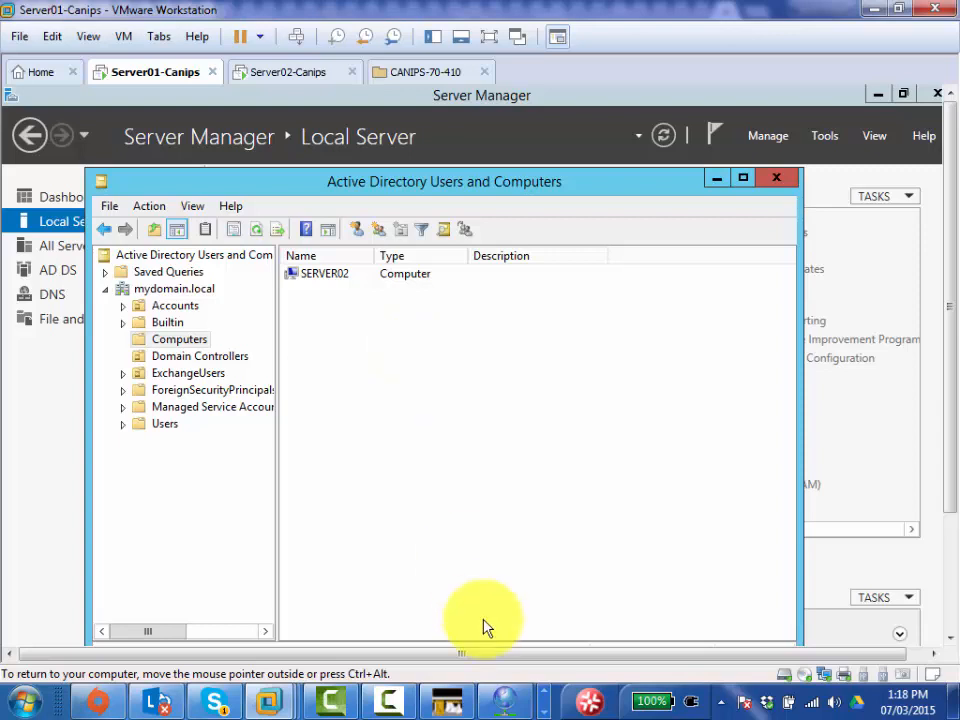
{"action": "left_click", "coordinate": [505, 697]}
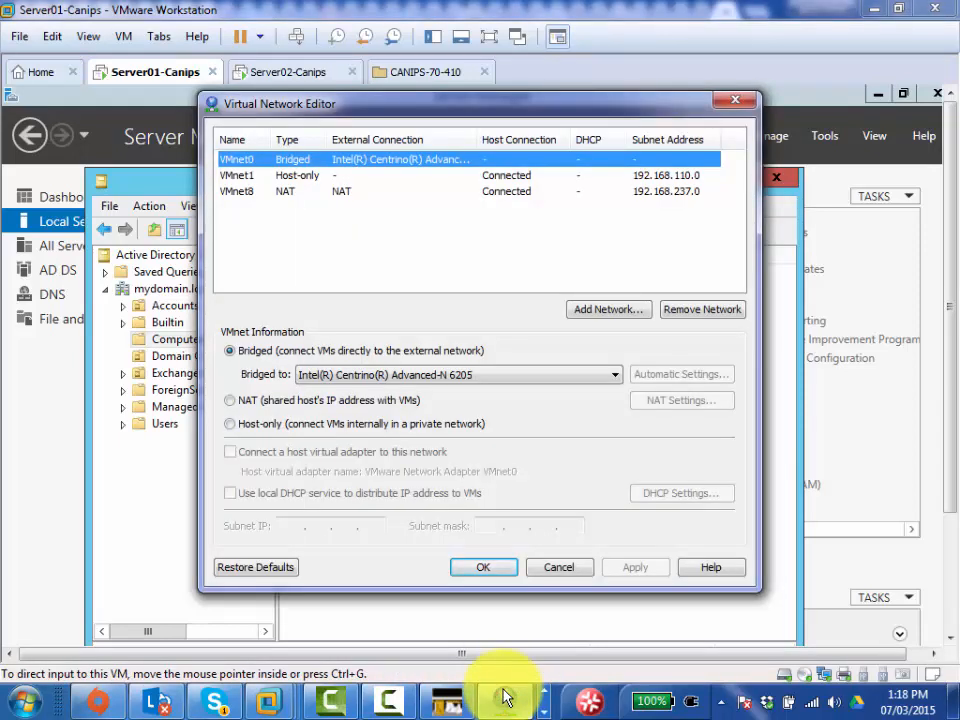
{"action": "left_click", "coordinate": [544, 711]}
{"action": "left_click", "coordinate": [544, 691]}
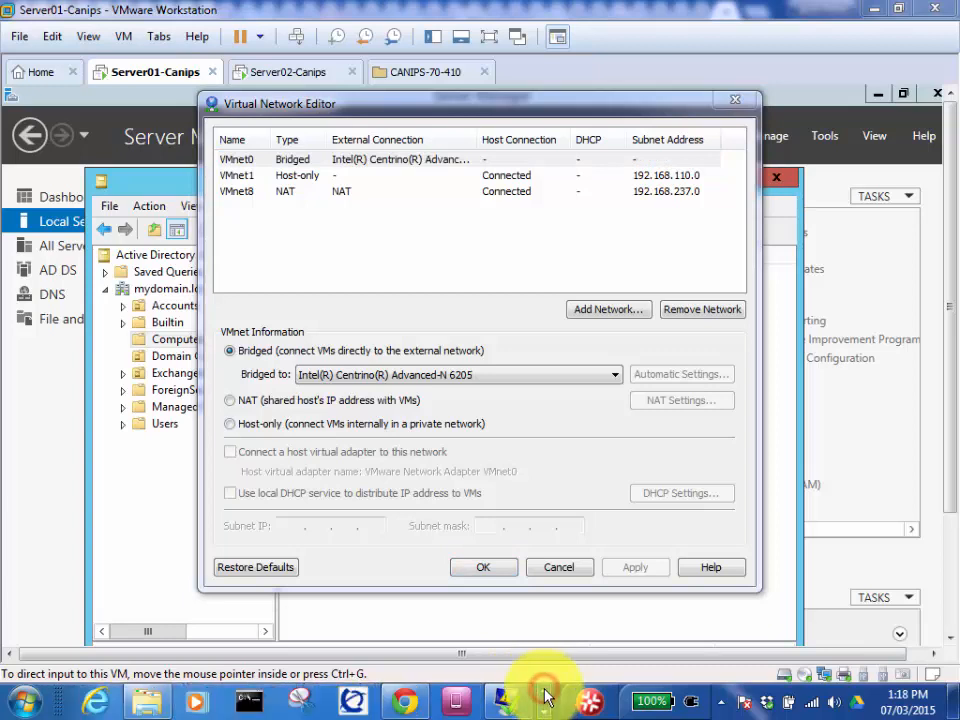
{"action": "left_click", "coordinate": [544, 709]}
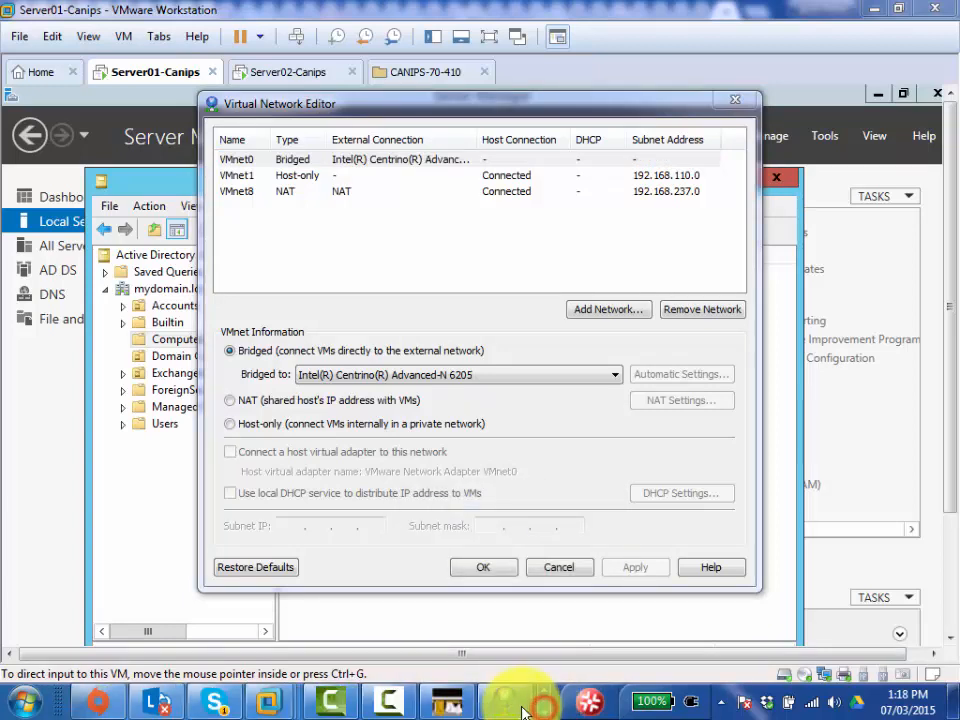
{"action": "left_click", "coordinate": [510, 708]}
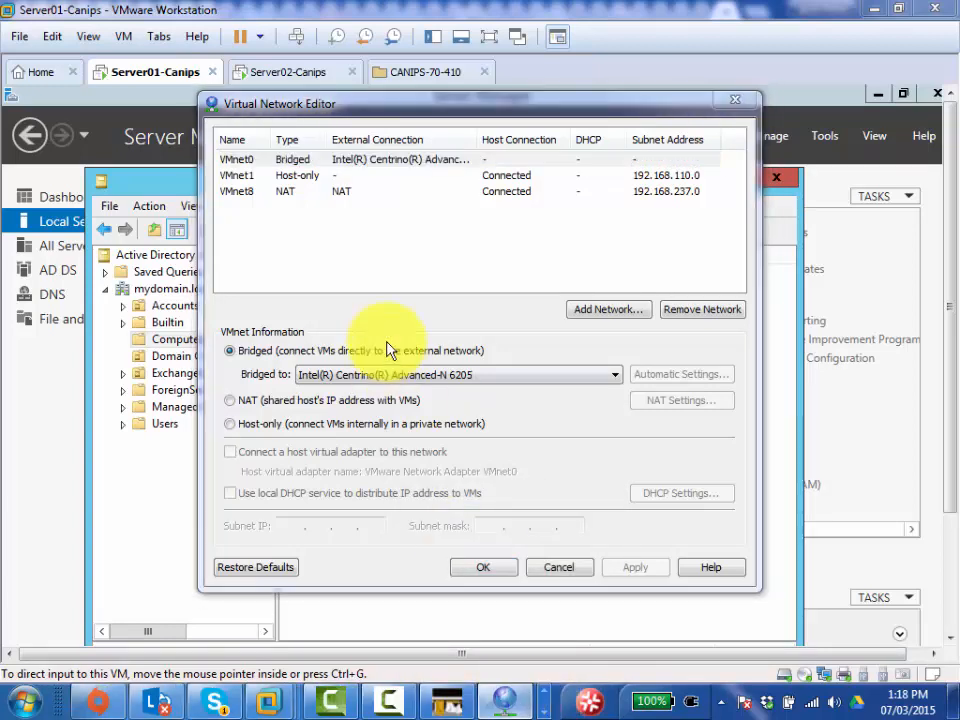
{"action": "left_click", "coordinate": [306, 178]}
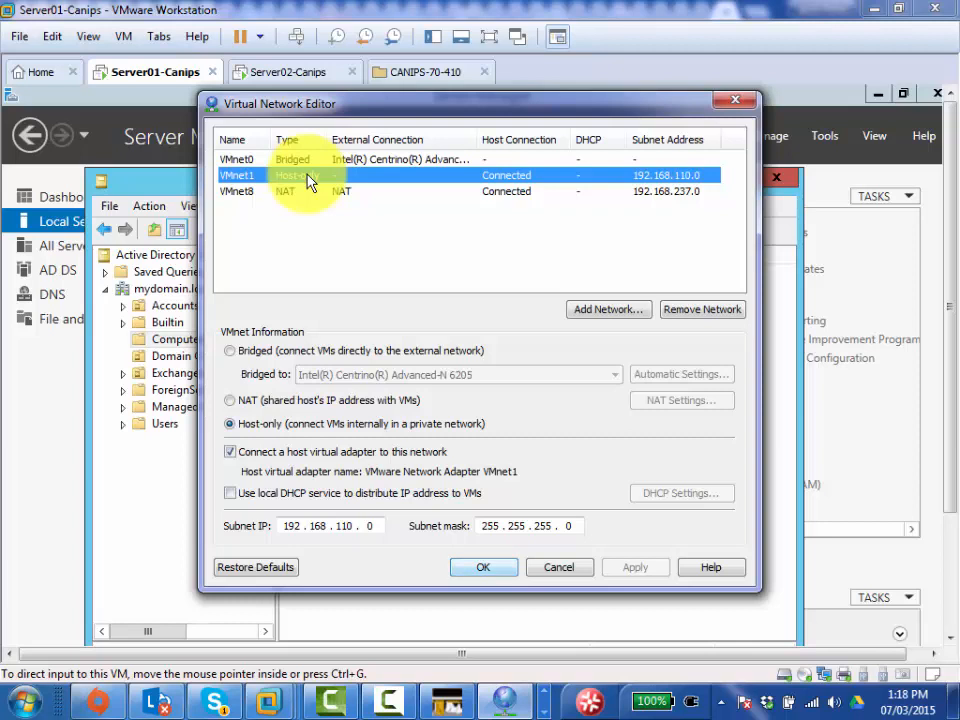
- Close the Virtual Network Editor
{"action": "key", "text": "Return"}
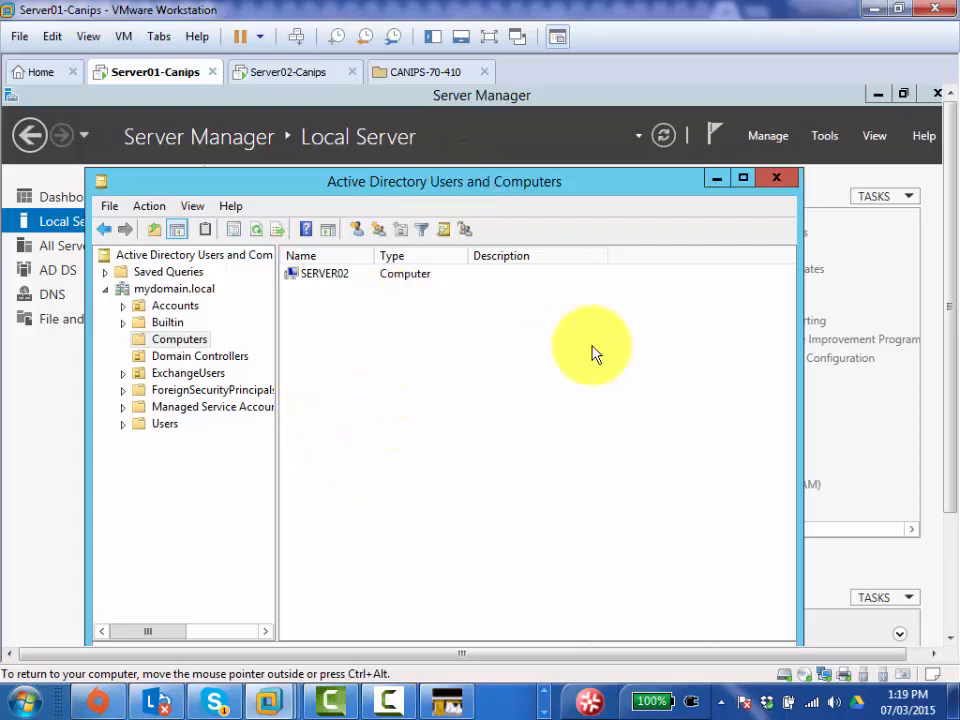
- Show the Server01 VM full screen, minimize Active Directory Users and Computers, and view the Server Manager Dashboard
{"action": "left_click", "coordinate": [489, 37]}
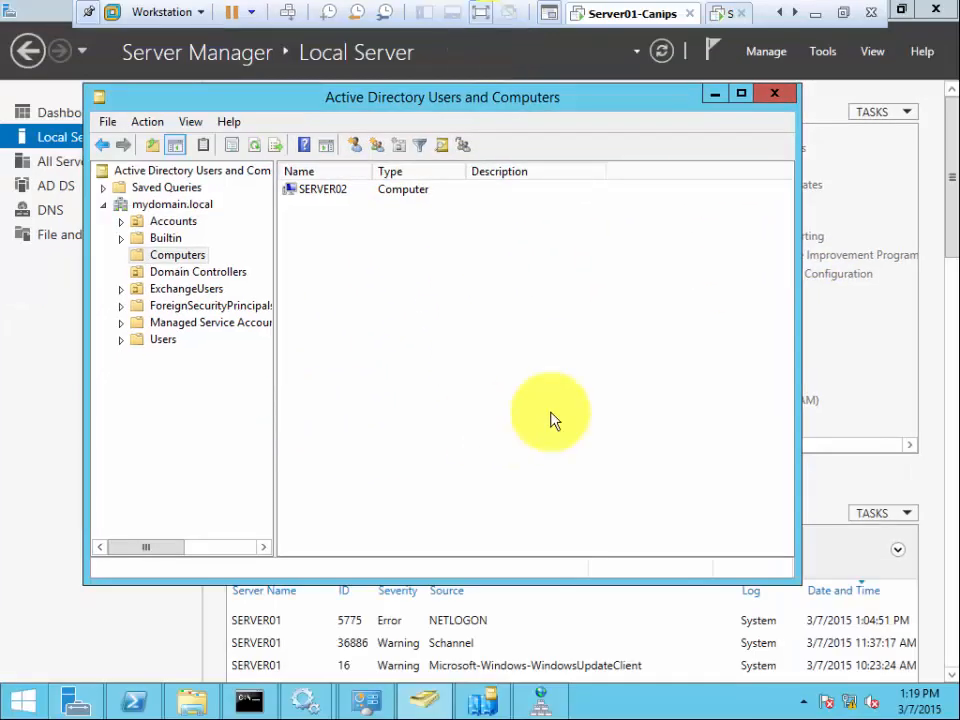
{"action": "left_click", "coordinate": [530, 345]}
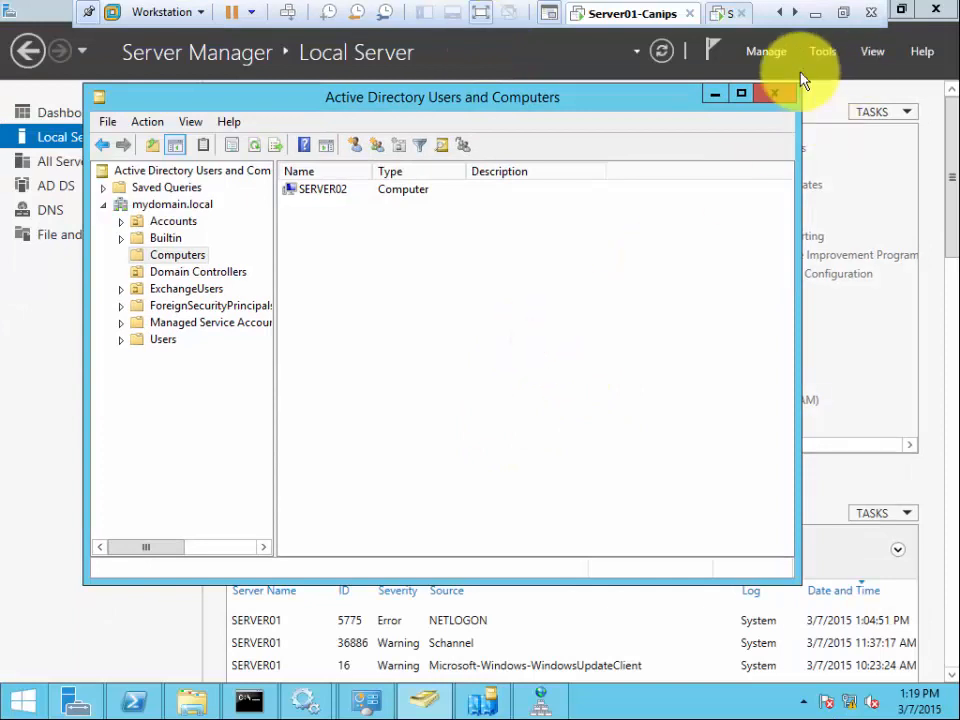
{"action": "left_click", "coordinate": [716, 97]}
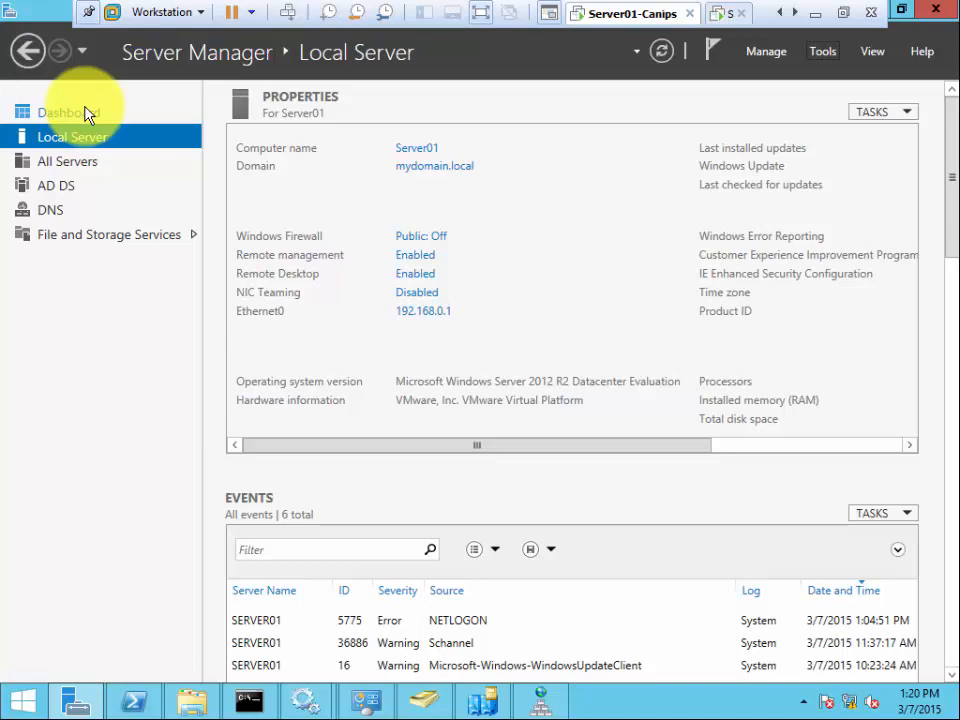
{"action": "left_click", "coordinate": [88, 112]}
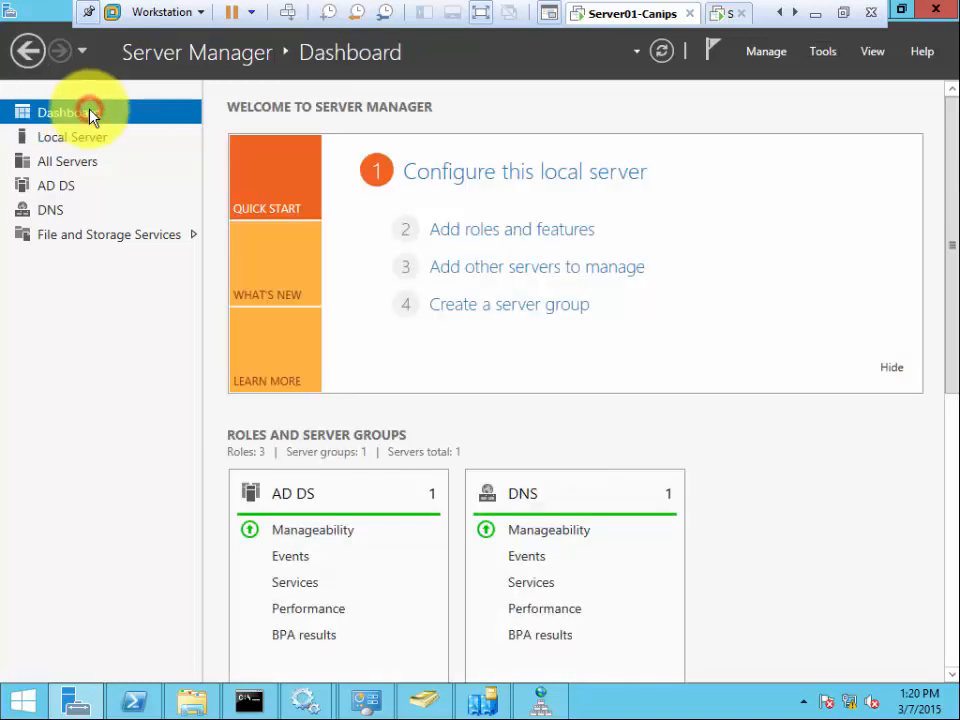
- Start Add Roles and Features with role-based installation targeting Server01, advancing to Server Roles
{"action": "left_click", "coordinate": [517, 238]}
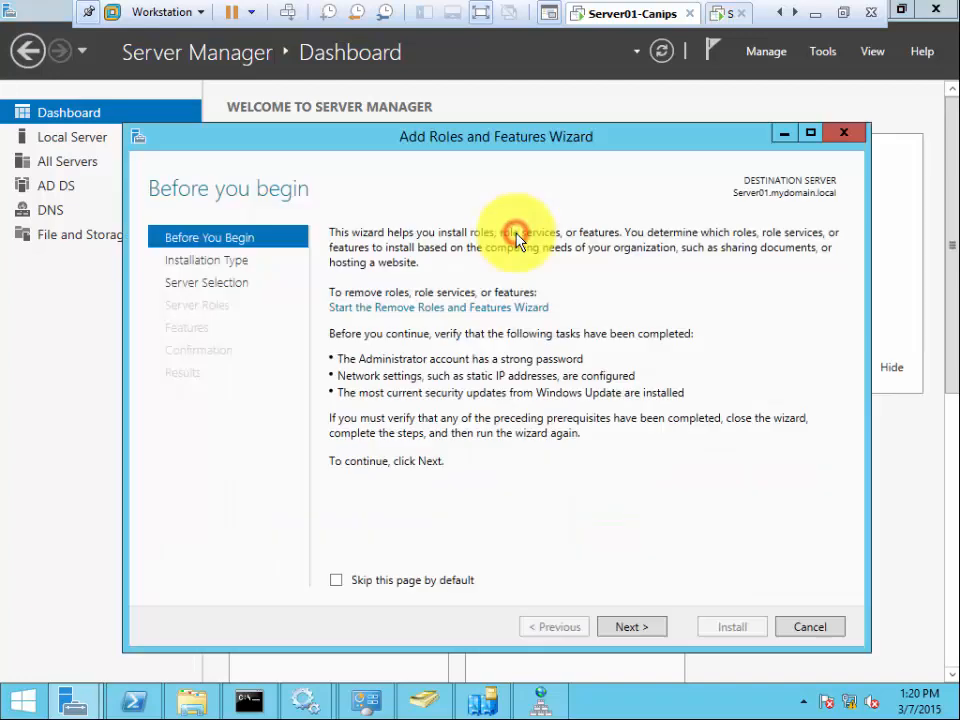
{"action": "left_click", "coordinate": [814, 630]}
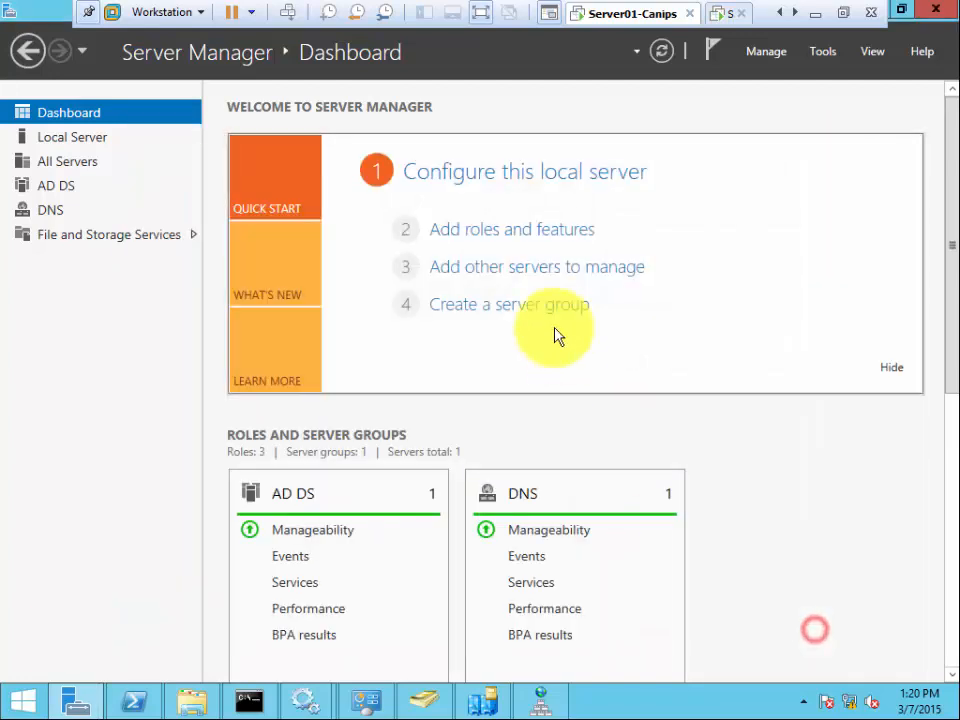
{"action": "left_click", "coordinate": [514, 233]}
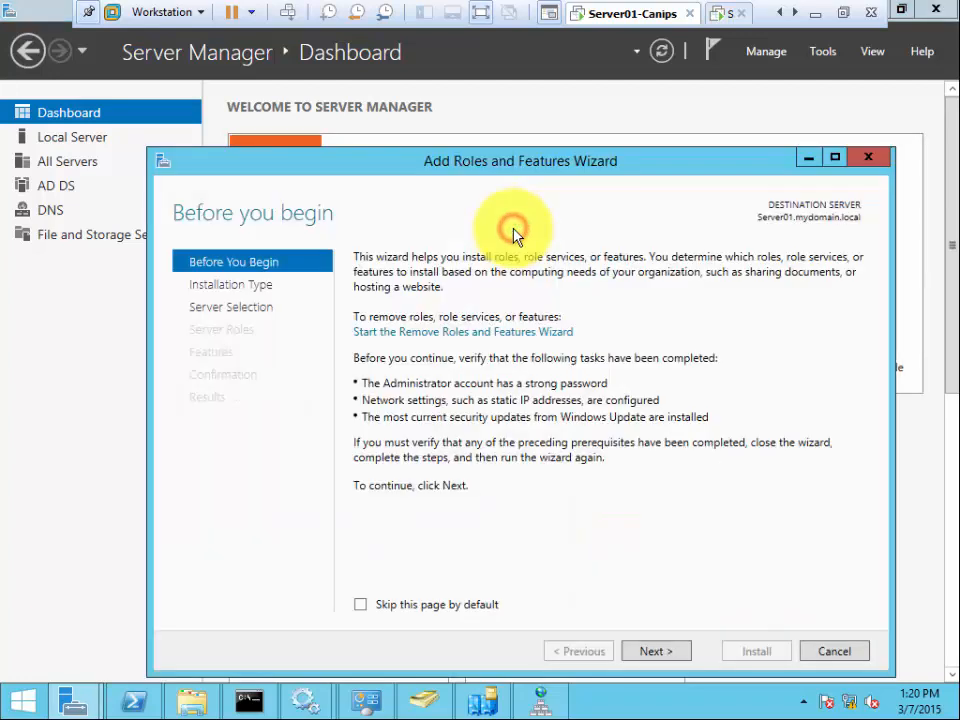
{"action": "left_click", "coordinate": [662, 651]}
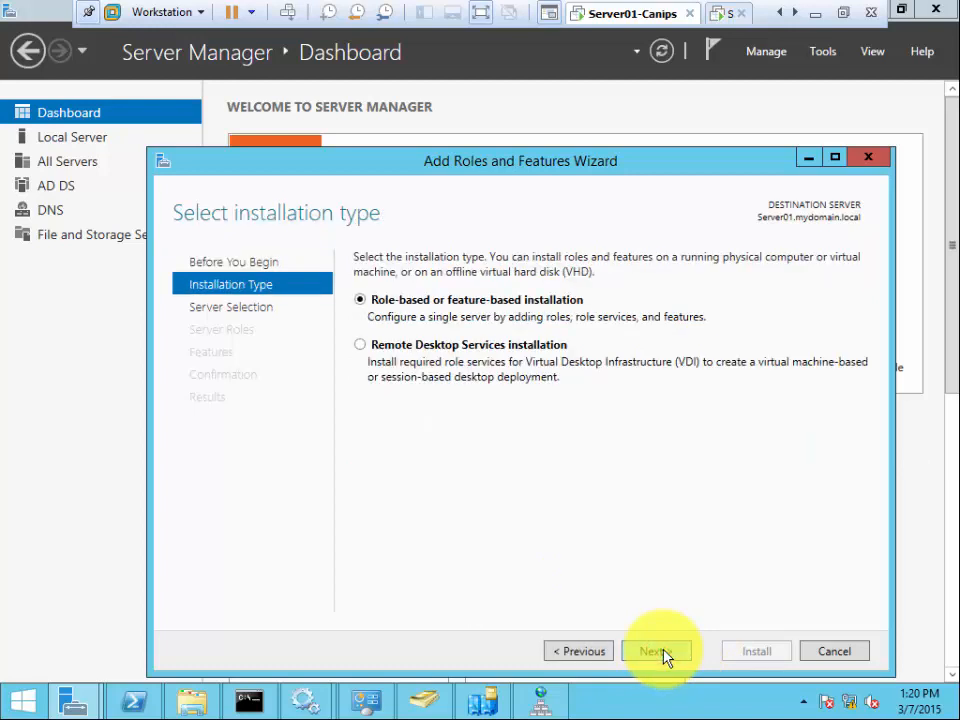
{"action": "left_click", "coordinate": [662, 651]}
{"action": "left_click", "coordinate": [662, 651]}
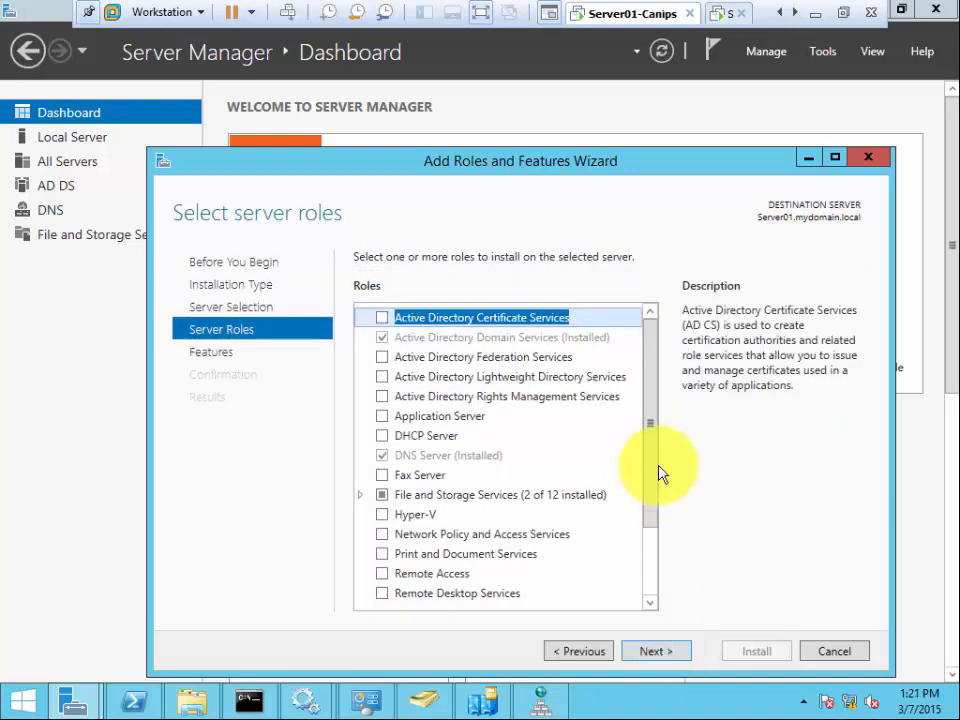
- Select the DHCP Server role with its management tools and continue past Features
{"action": "left_click", "coordinate": [381, 440]}
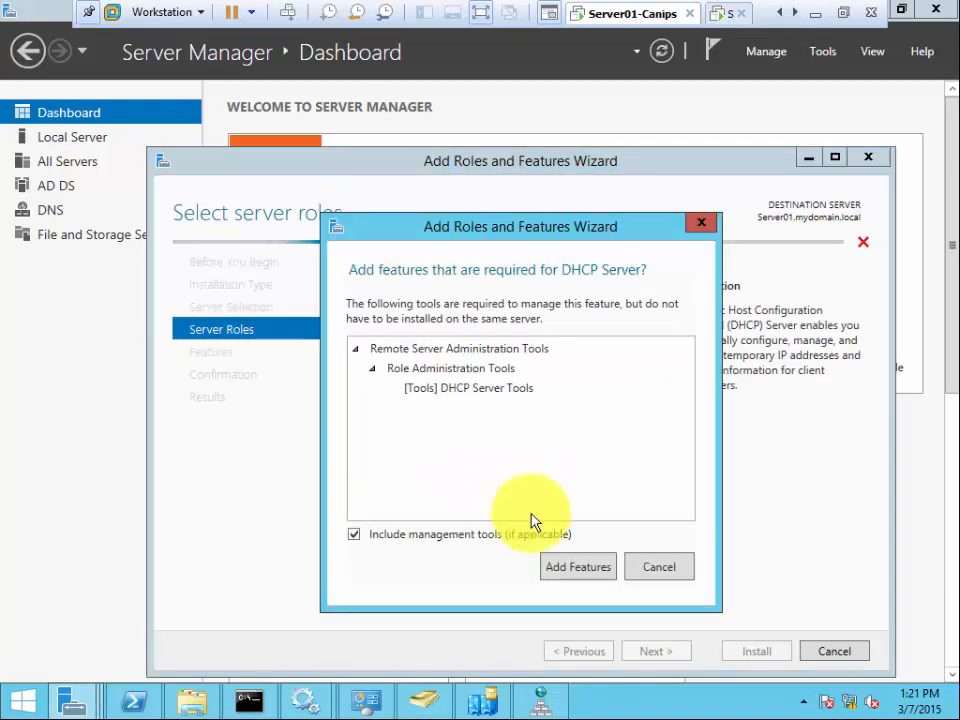
{"action": "left_click", "coordinate": [576, 567]}
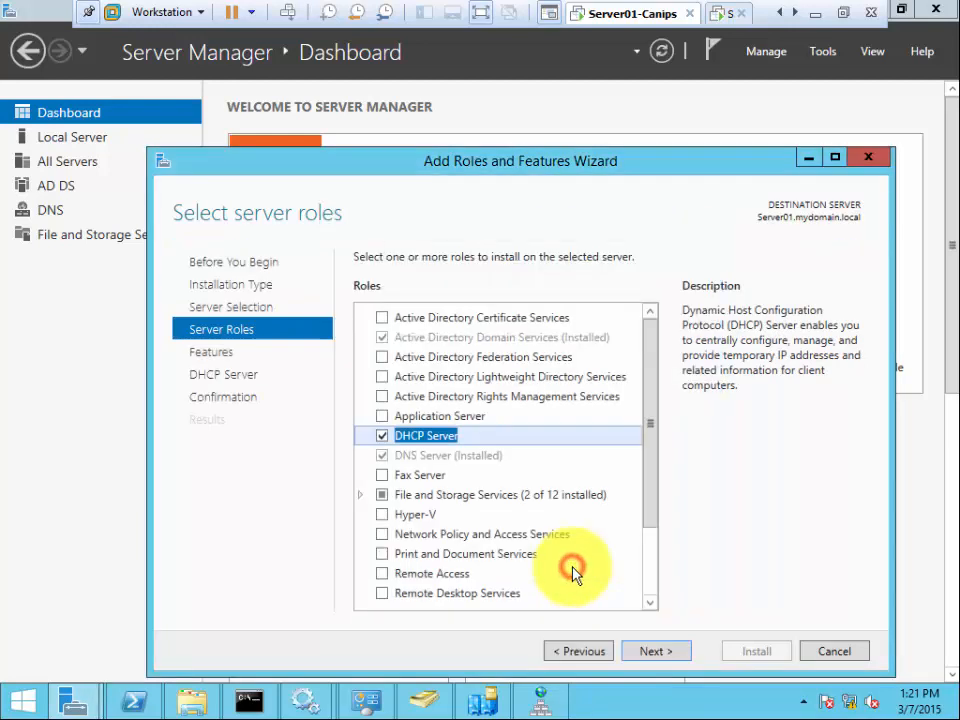
{"action": "left_click", "coordinate": [668, 651]}
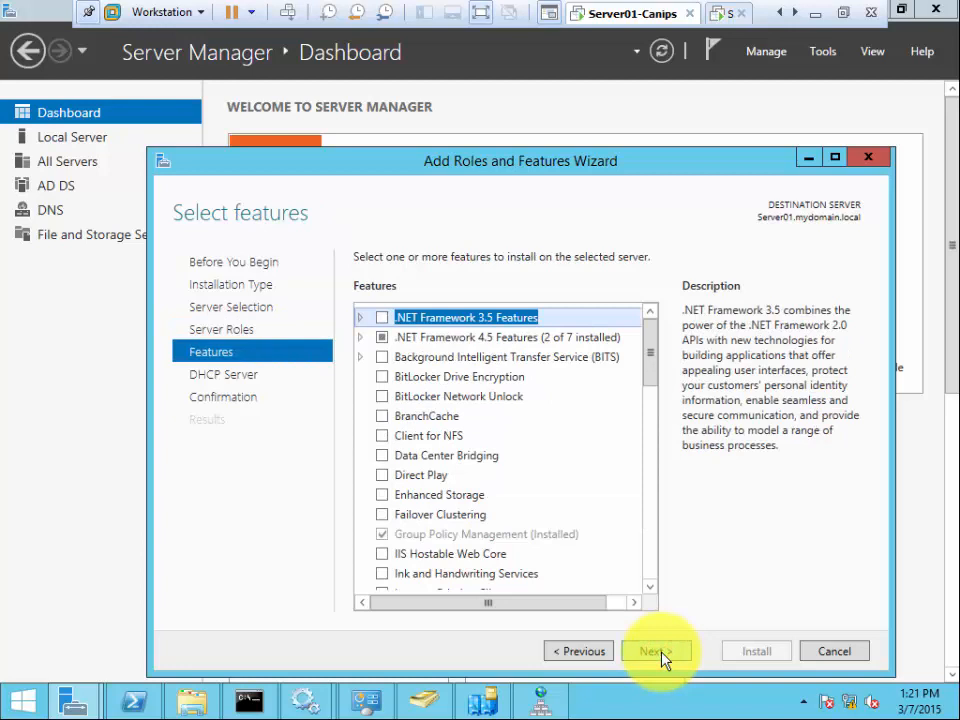
{"action": "left_click", "coordinate": [660, 651]}
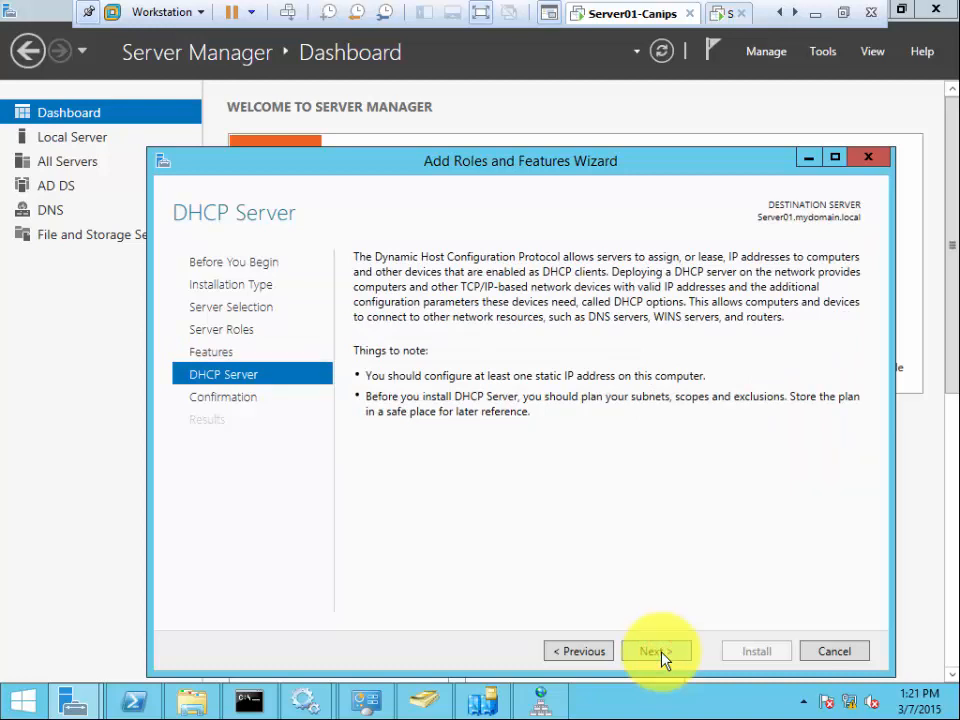
- Allow automatic restart if required and install the DHCP Server role
{"action": "left_click", "coordinate": [660, 651]}
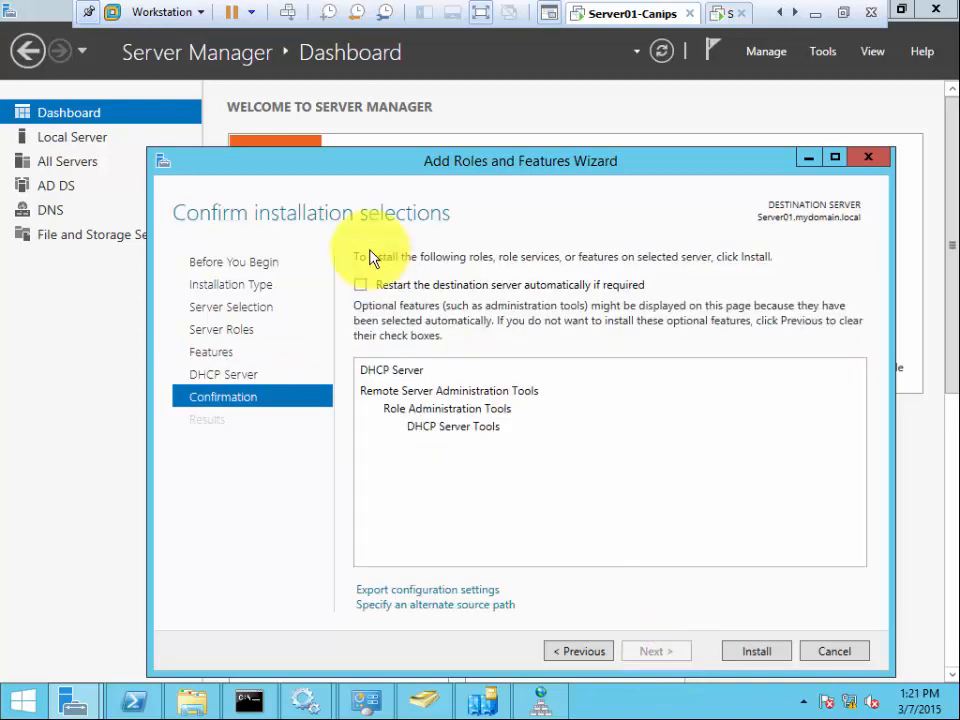
{"action": "left_click", "coordinate": [360, 285]}
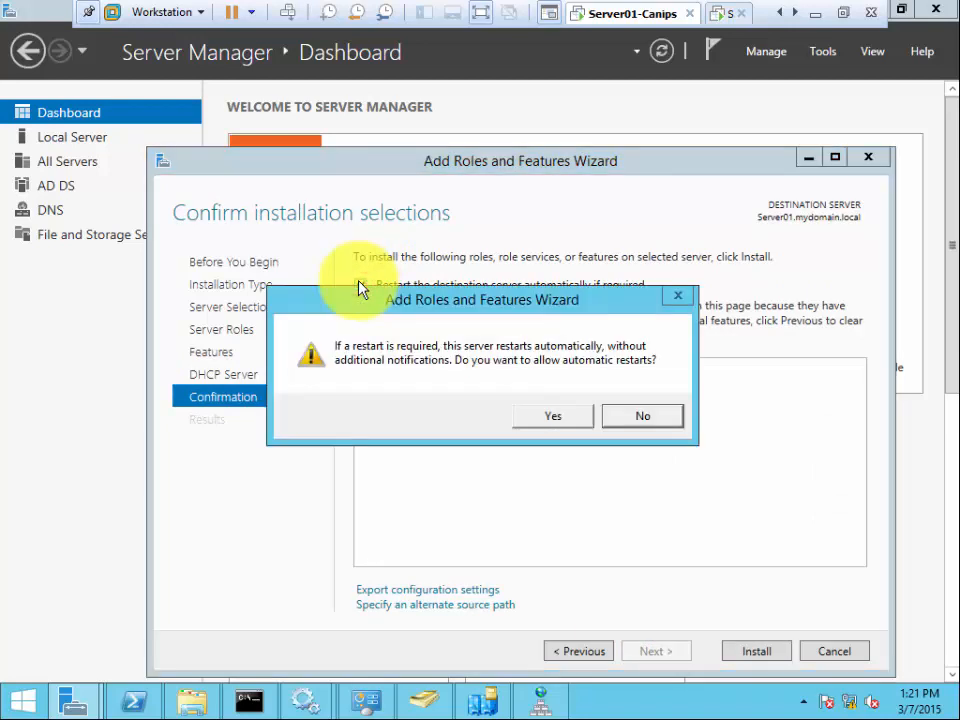
{"action": "left_click", "coordinate": [551, 420]}
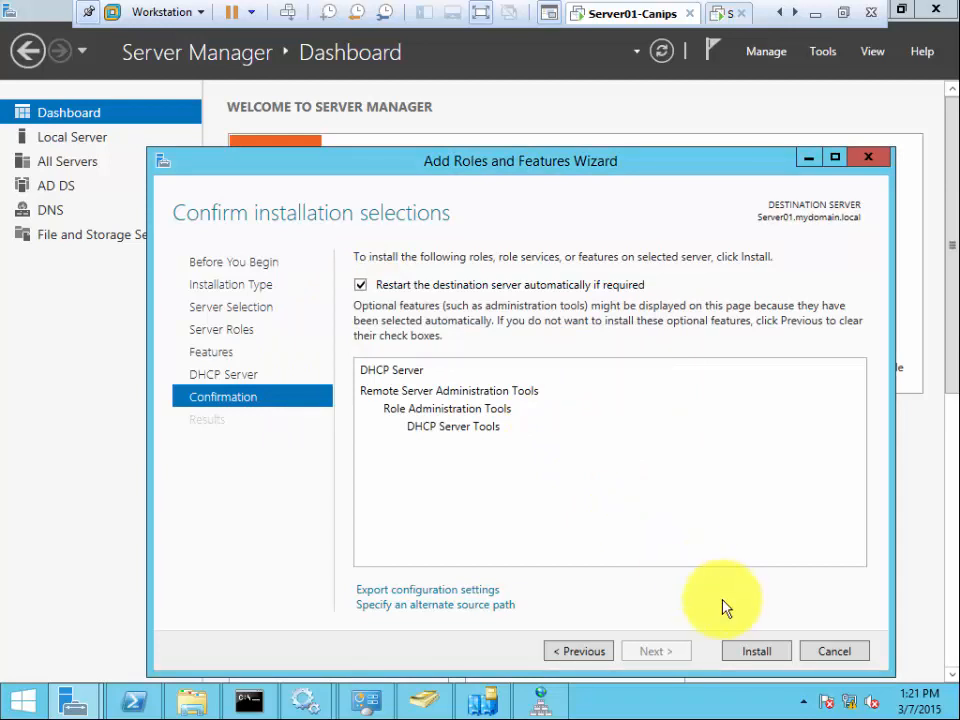
{"action": "left_click", "coordinate": [757, 651]}
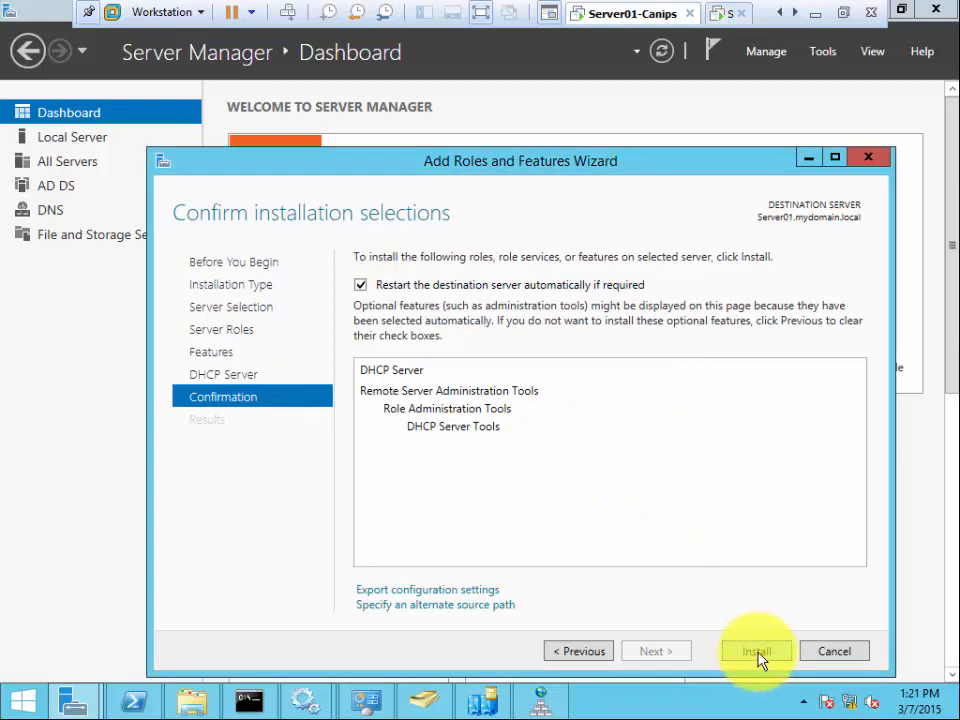
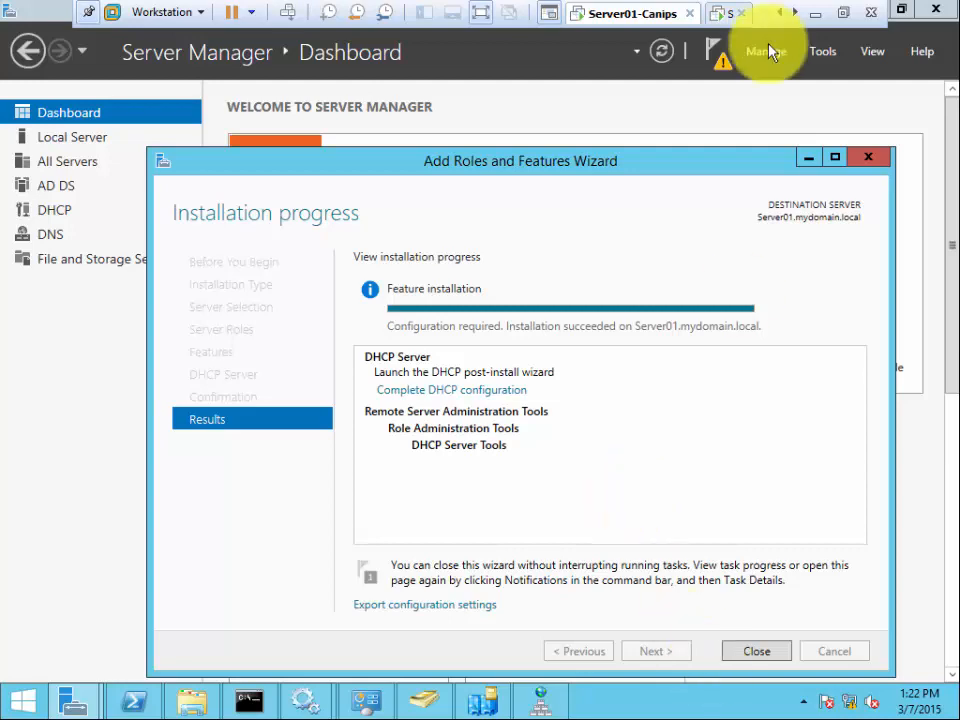
- Exit VMware full screen and switch back to the Server01-Canips virtual machine window
{"action": "left_click", "coordinate": [843, 14]}
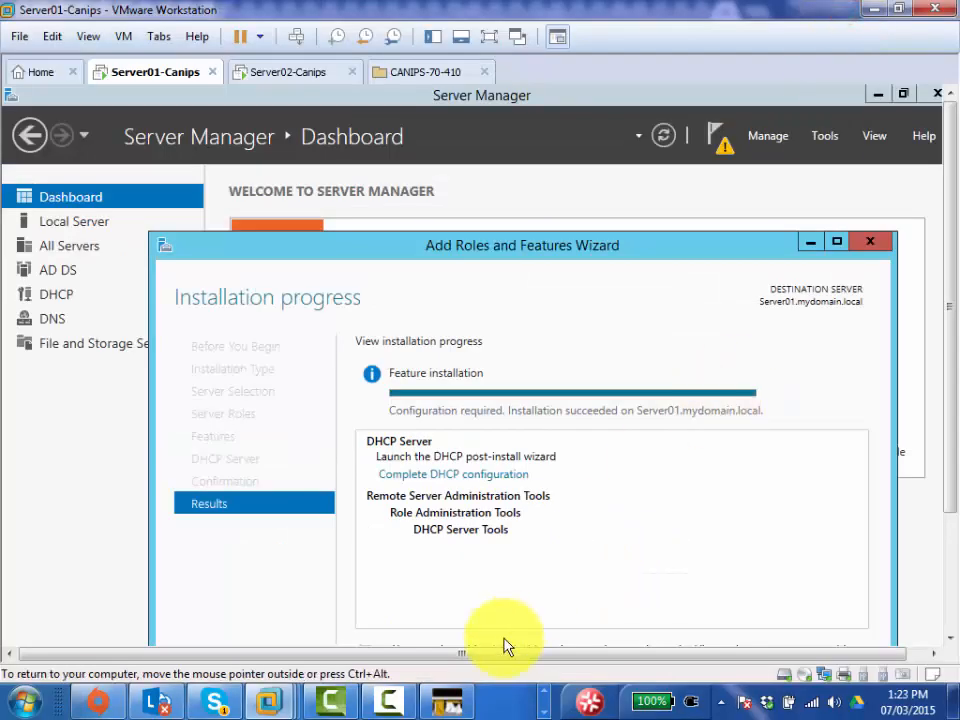
{"action": "left_click", "coordinate": [390, 700]}
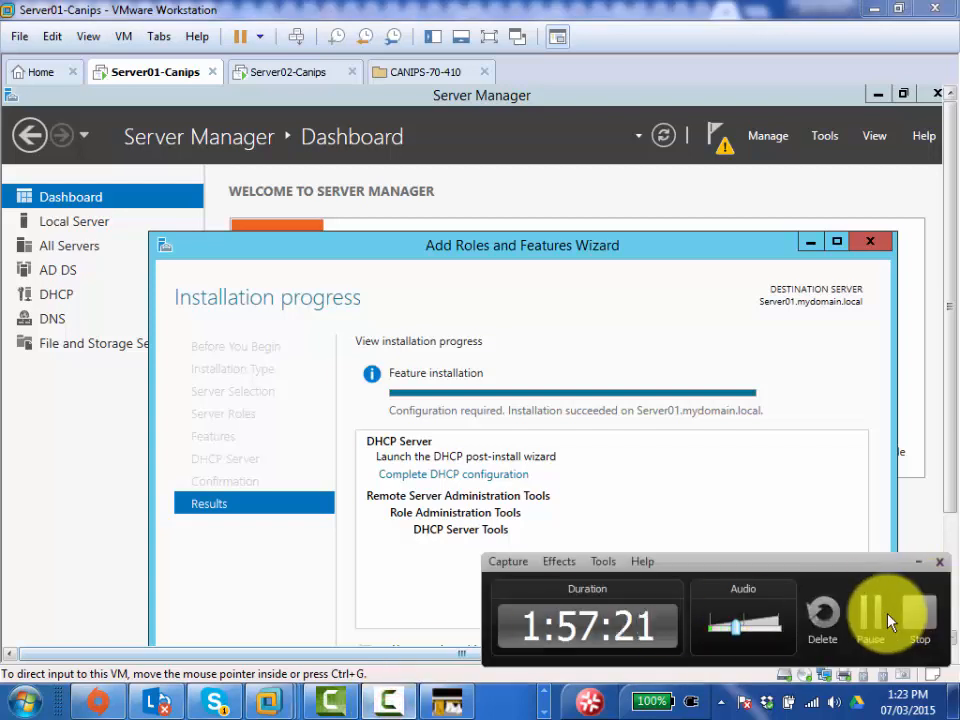
{"action": "left_click", "coordinate": [869, 622]}
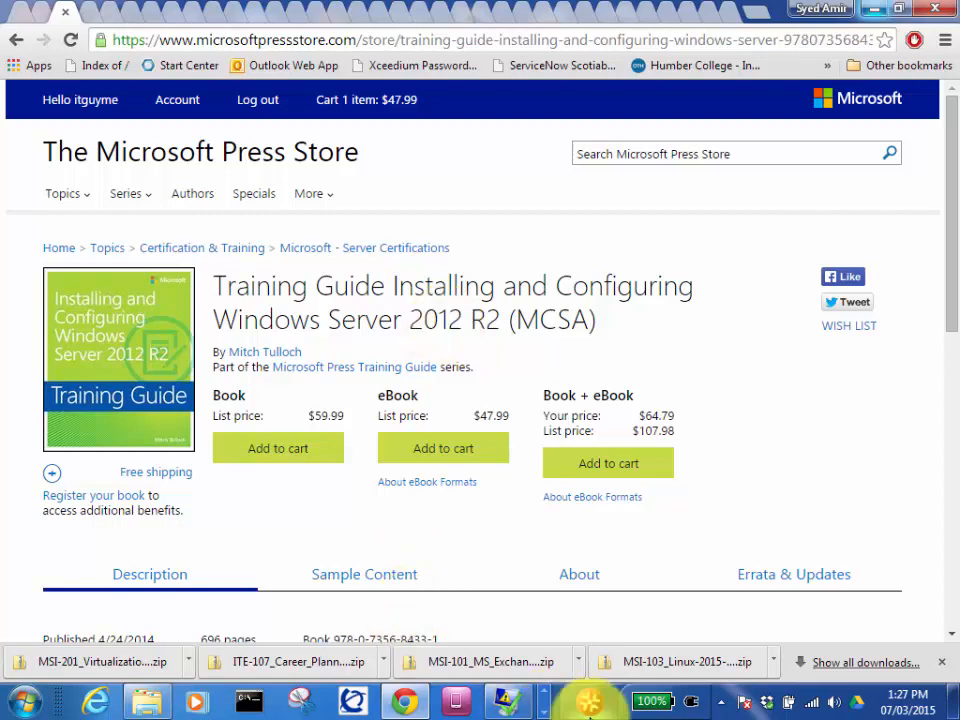
{"action": "left_click", "coordinate": [546, 711]}
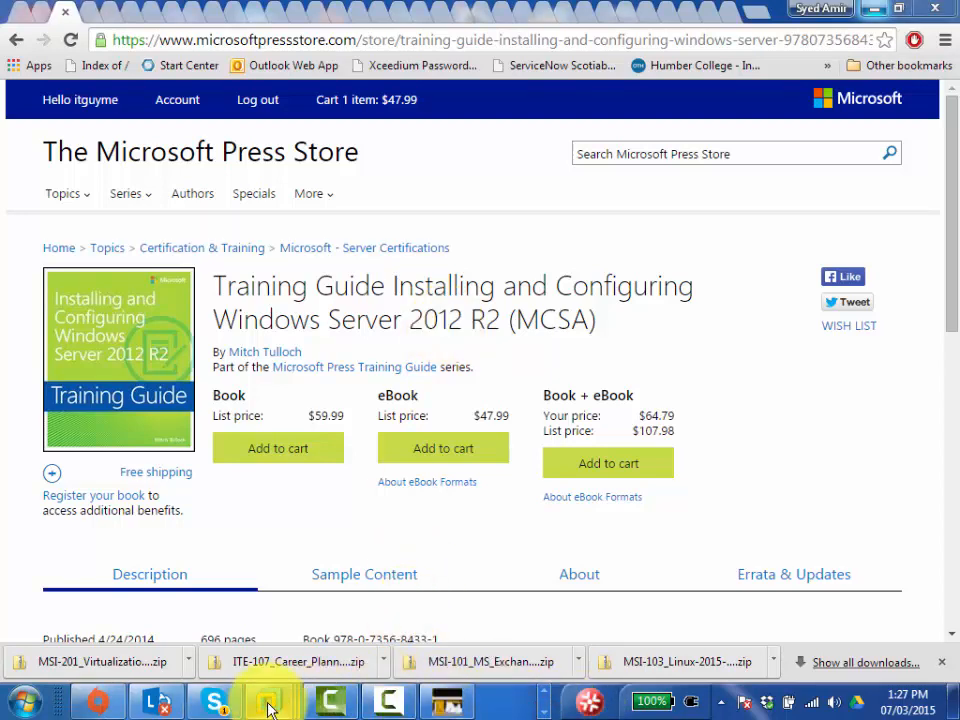
{"action": "mouse_move", "coordinate": [268, 699]}
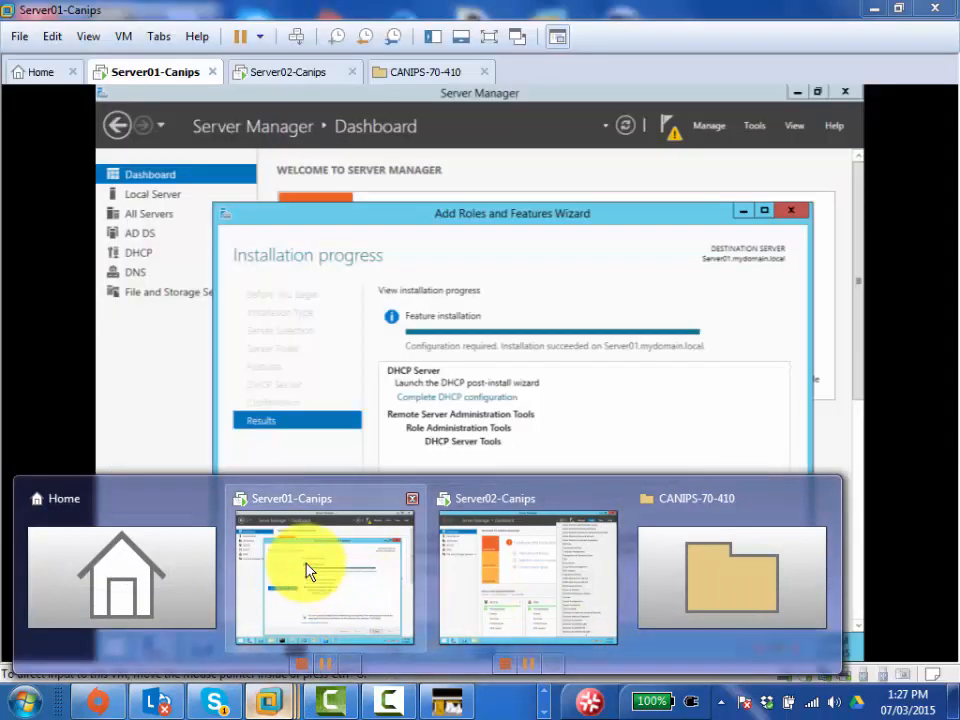
{"action": "left_click", "coordinate": [309, 568]}
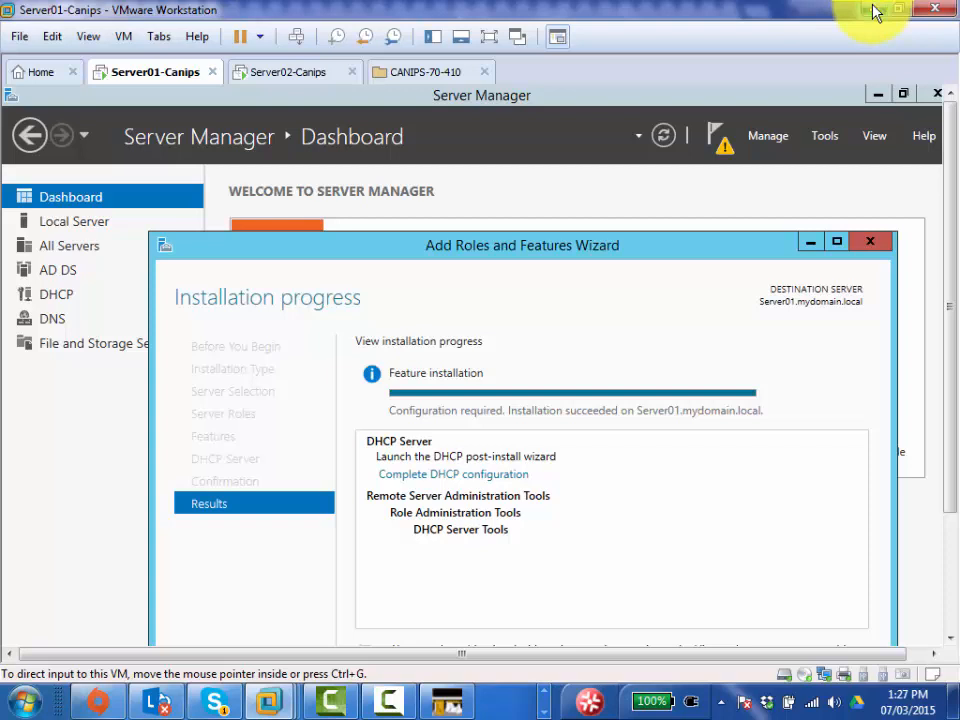
- Restore full screen, close the finished Add Roles wizard, and open Server Manager's pending notifications
{"action": "left_click", "coordinate": [489, 37]}
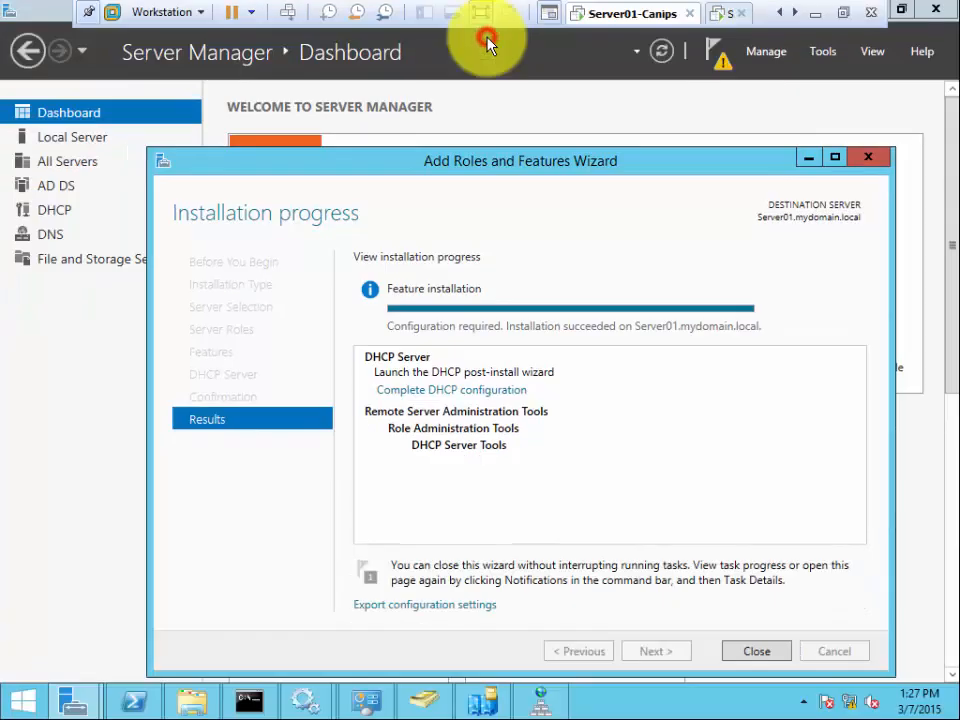
{"action": "left_click", "coordinate": [756, 651]}
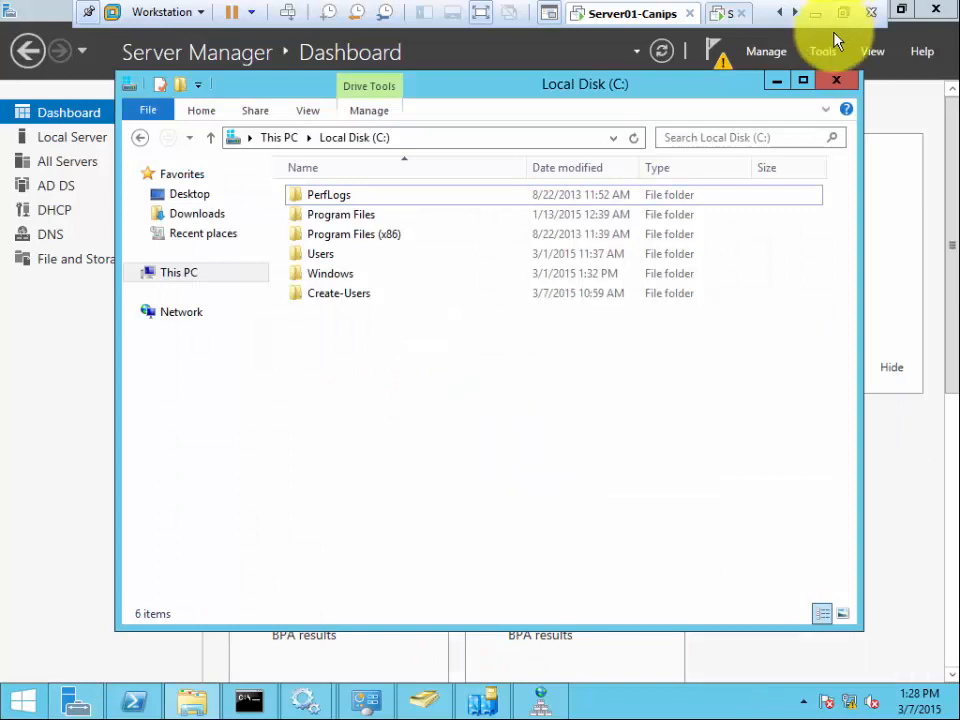
{"action": "left_click", "coordinate": [775, 82]}
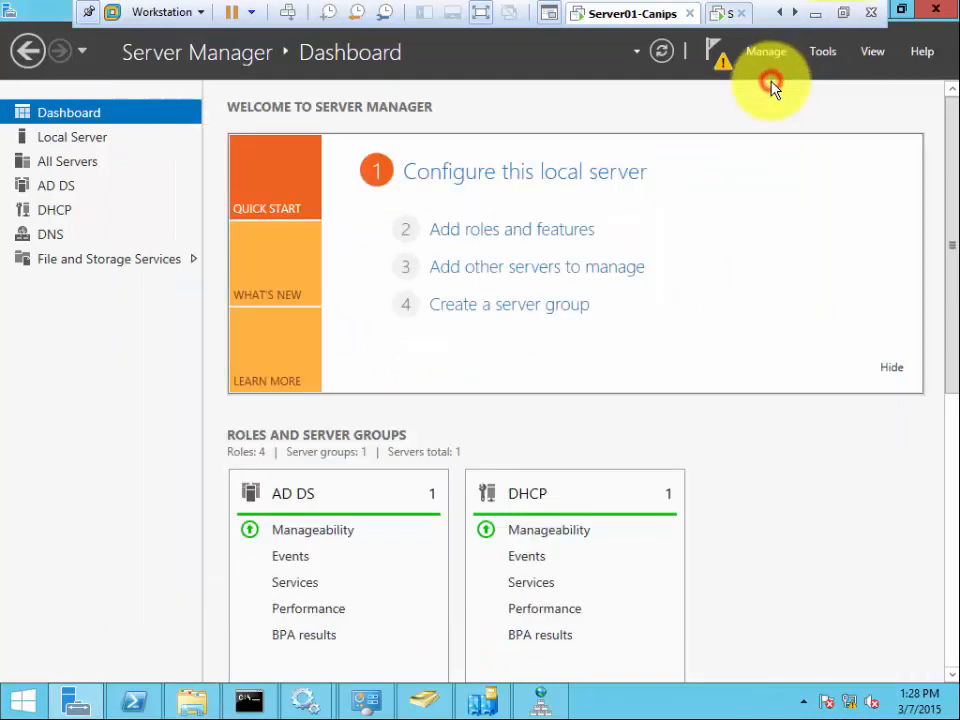
{"action": "left_click", "coordinate": [721, 64]}
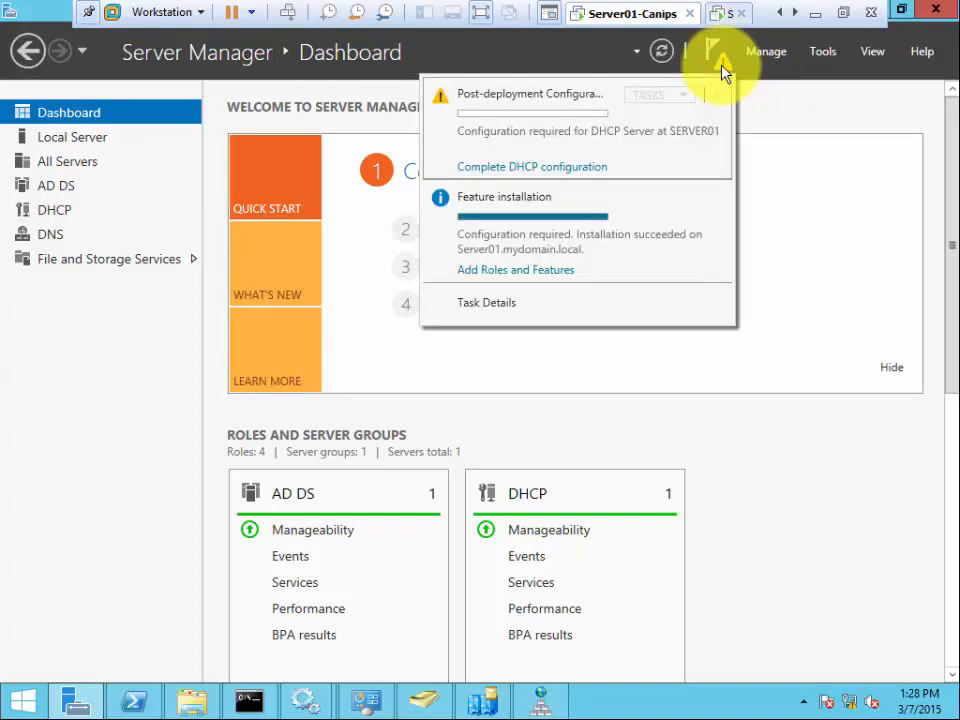
- Run the DHCP post-install configuration with the current user's credentials and close it when done
{"action": "left_click", "coordinate": [556, 171]}
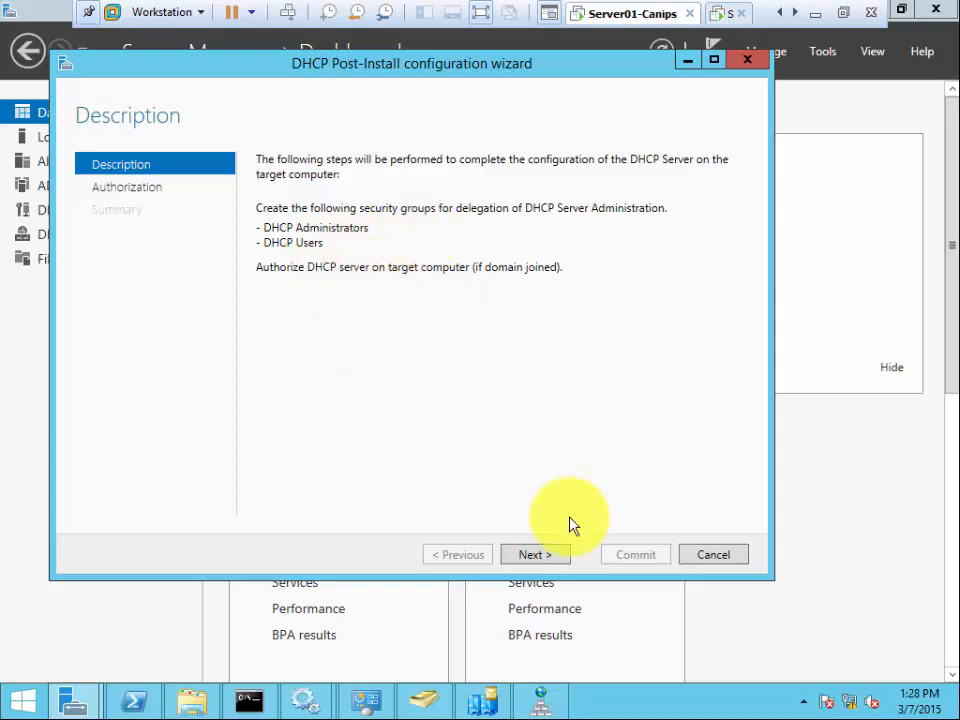
{"action": "left_click", "coordinate": [534, 556]}
{"action": "left_click", "coordinate": [538, 558]}
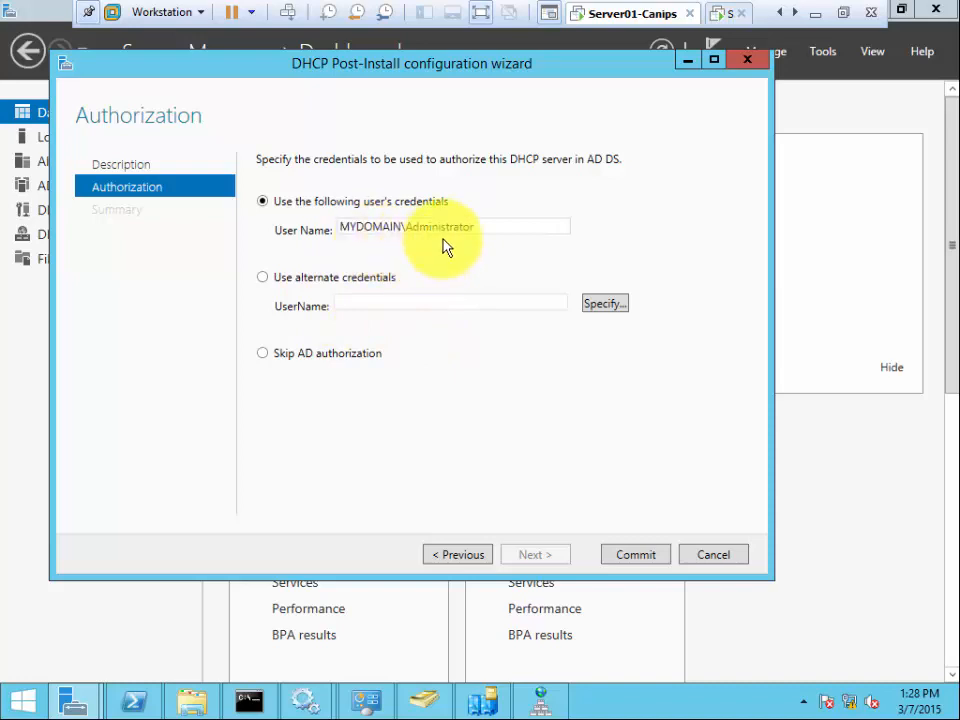
{"action": "left_click", "coordinate": [628, 558]}
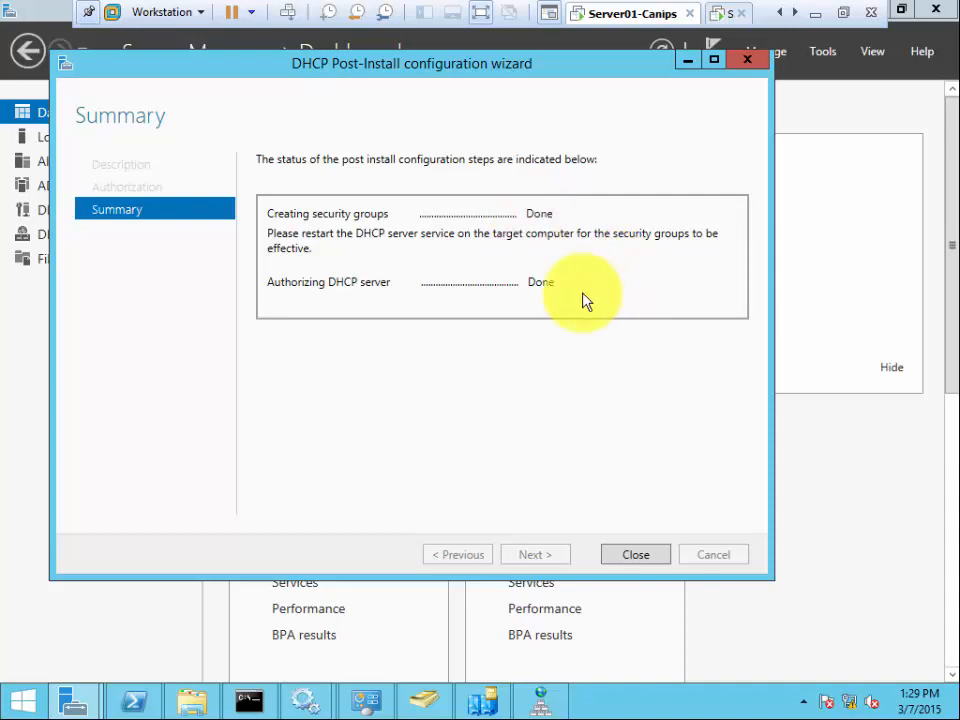
{"action": "left_click", "coordinate": [637, 556]}
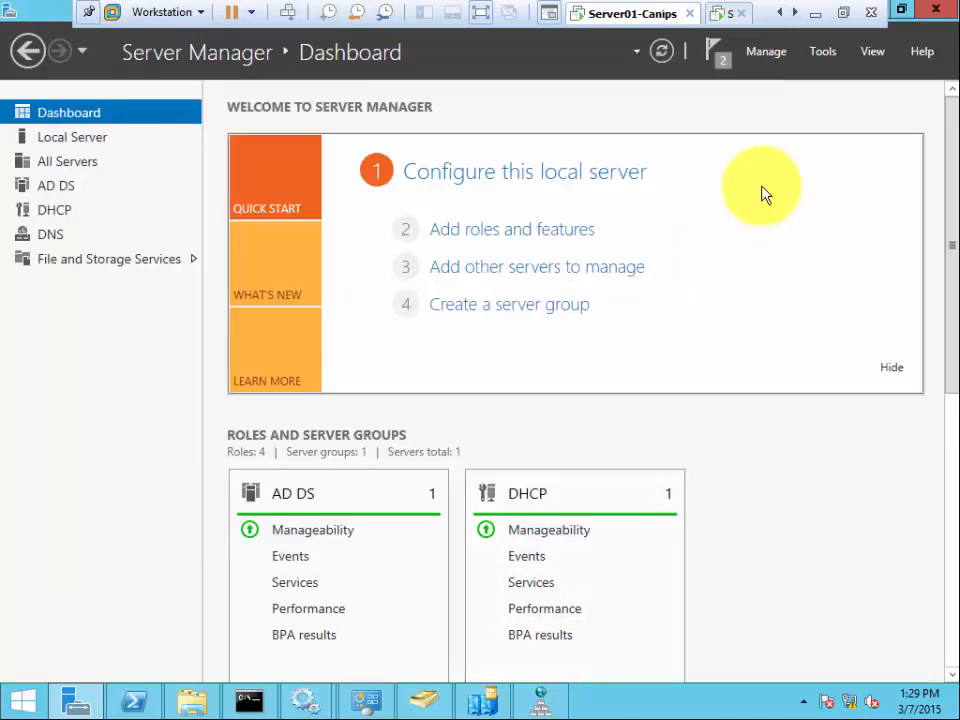
- Open the DHCP console from Tools, maximize it, and widen its console tree
{"action": "left_click", "coordinate": [824, 52]}
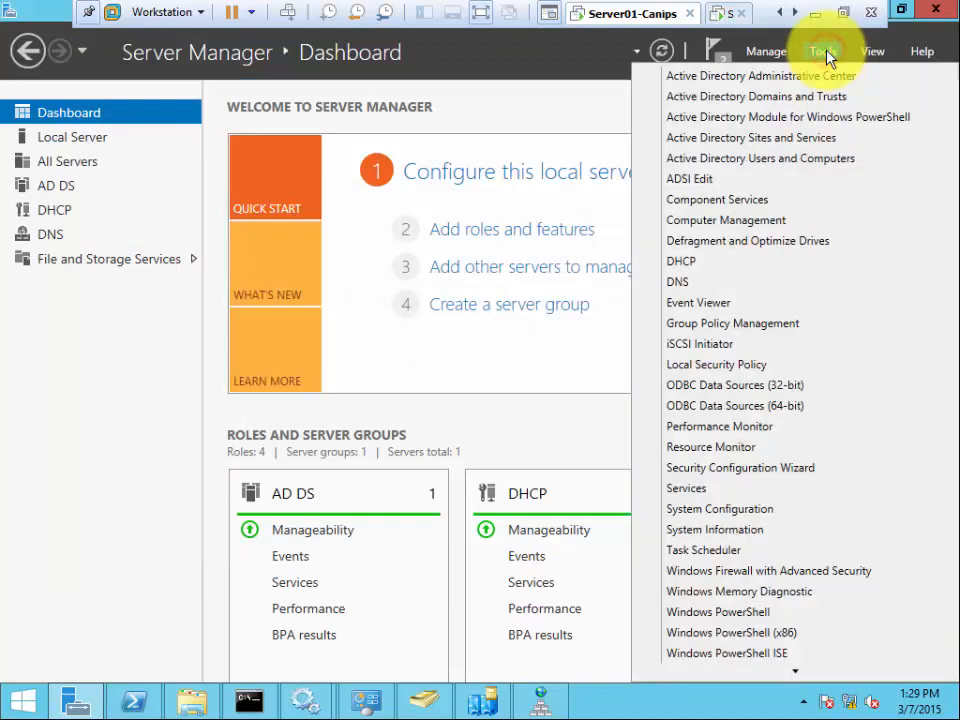
{"action": "left_click", "coordinate": [752, 262]}
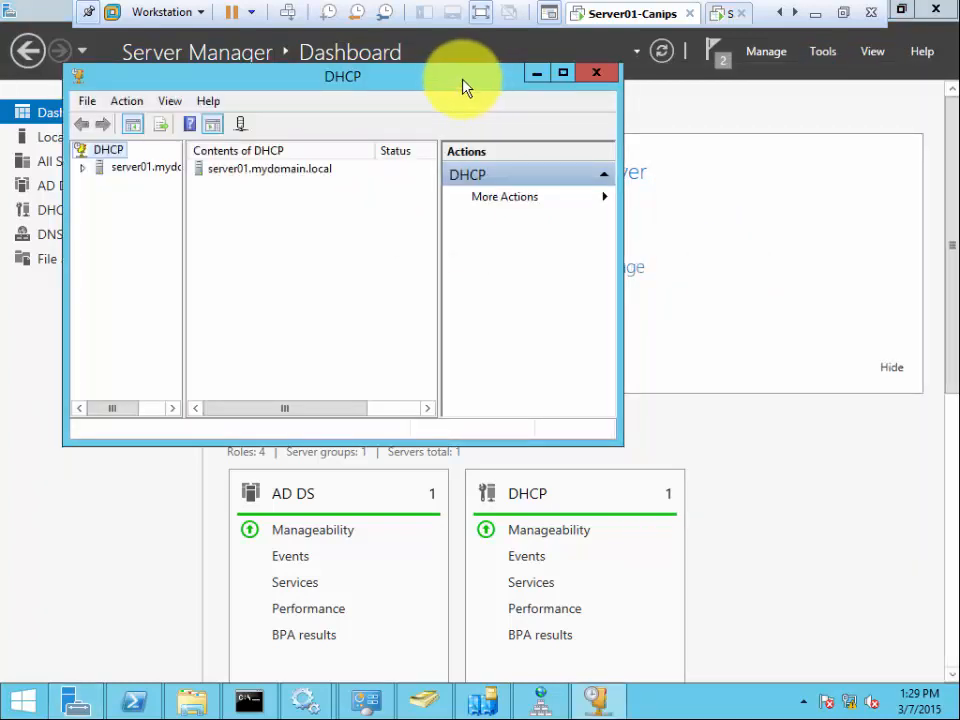
{"action": "double_click", "coordinate": [451, 75]}
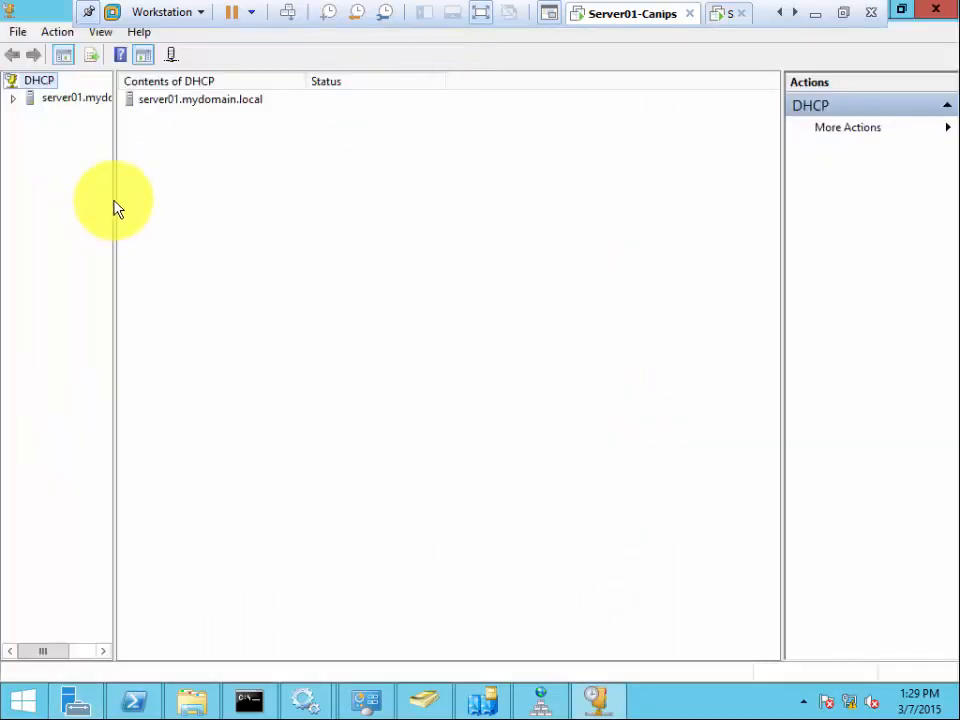
{"action": "left_click_drag", "start_coordinate": [114, 202], "coordinate": [210, 221]}
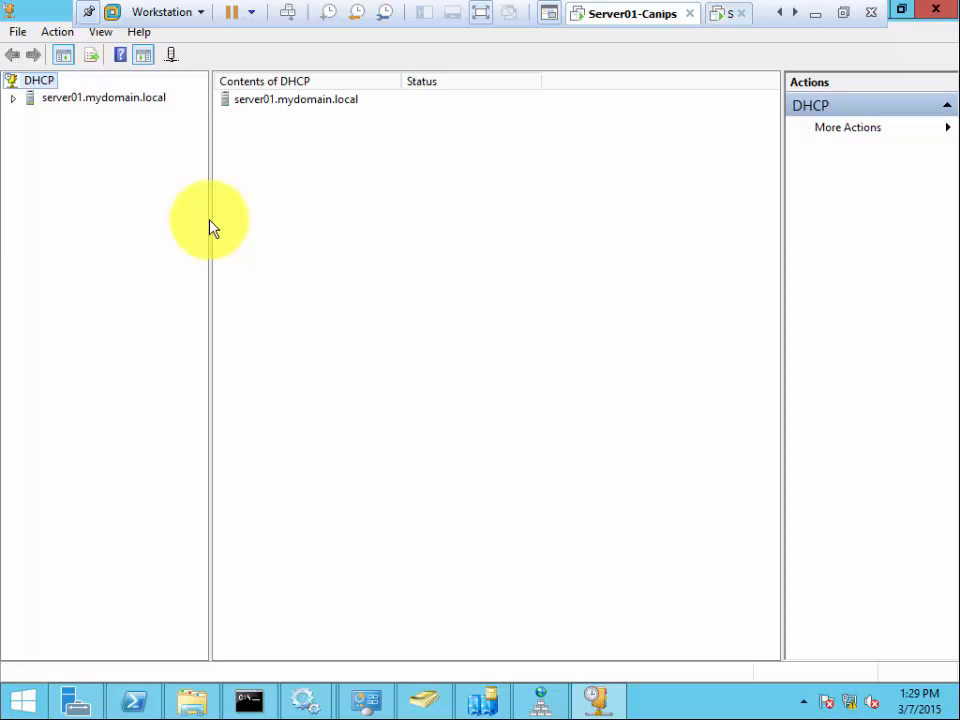
- Expand server01.mydomain.local and its IPv4 node to reveal Server Options, Policies and Filters
{"action": "double_click", "coordinate": [107, 102]}
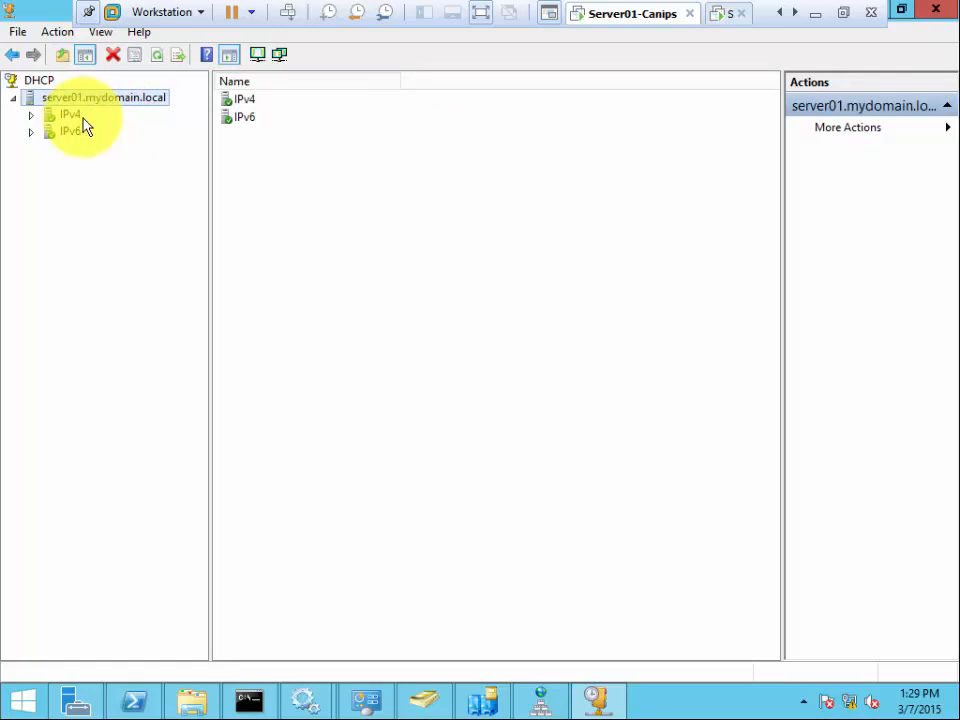
{"action": "double_click", "coordinate": [68, 118]}
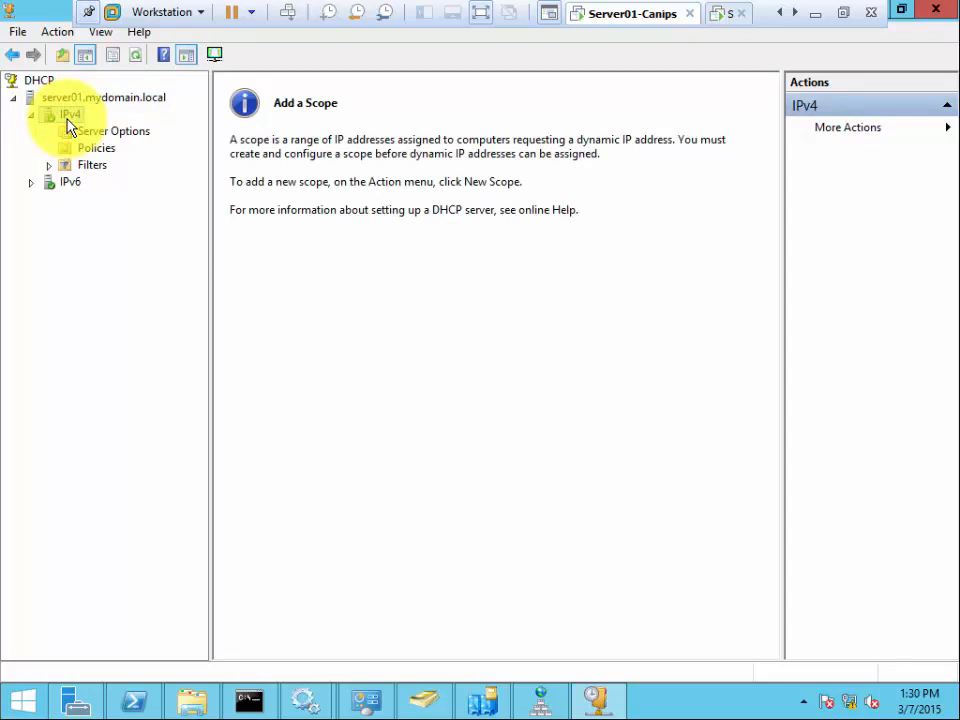
{"action": "right_click", "coordinate": [67, 120]}
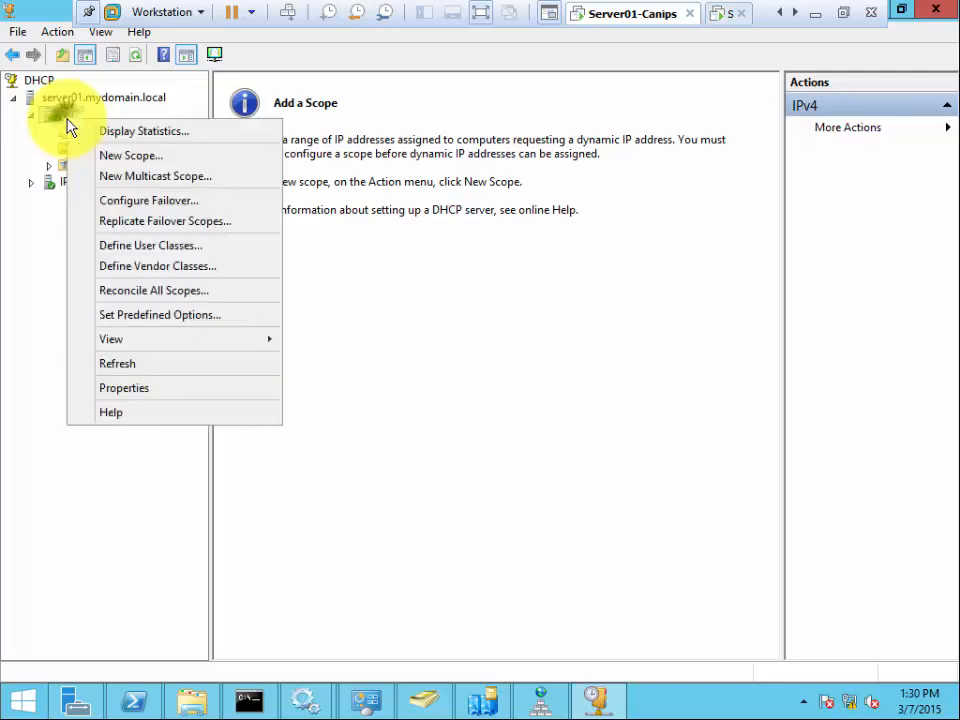
{"action": "left_click", "coordinate": [55, 115]}
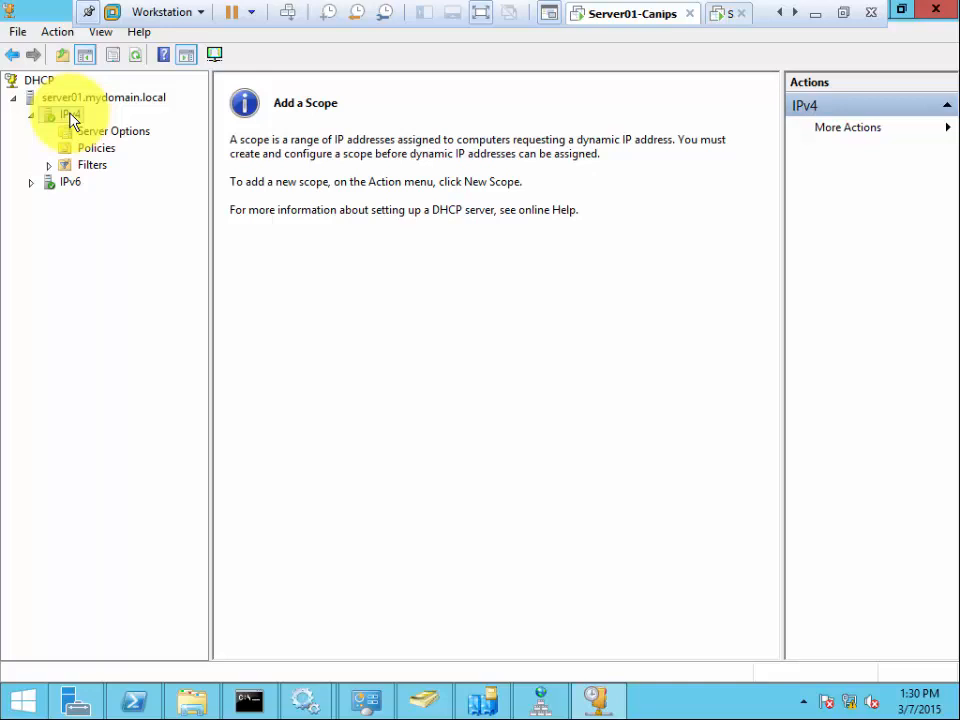
- Launch New Scope from the IPv4 node and advance past the welcome page to Scope Name
{"action": "right_click", "coordinate": [72, 120]}
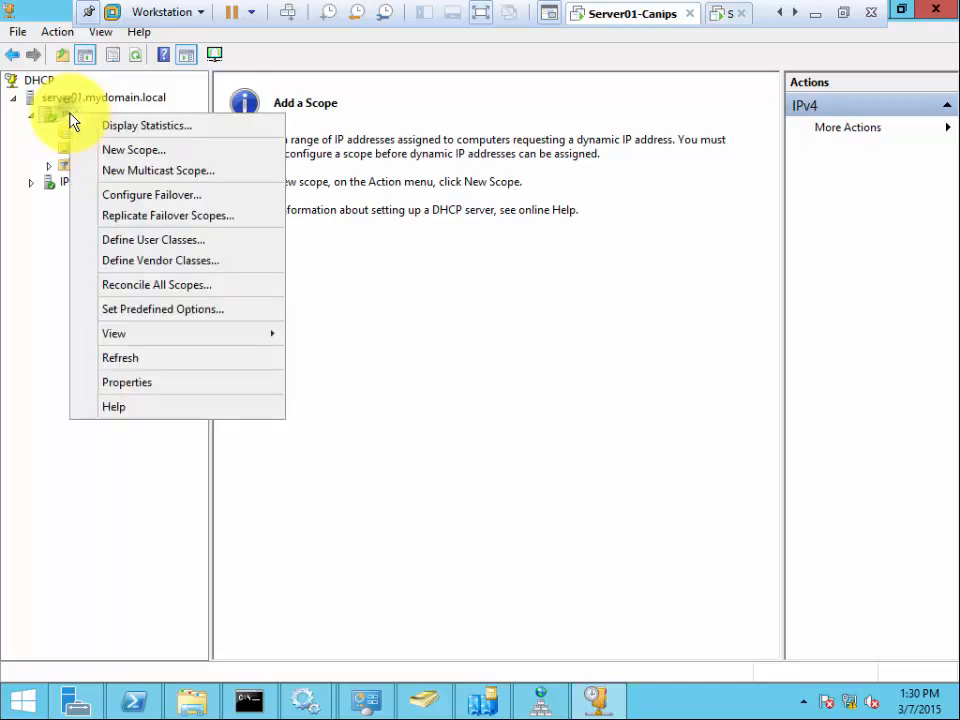
{"action": "left_click", "coordinate": [148, 152]}
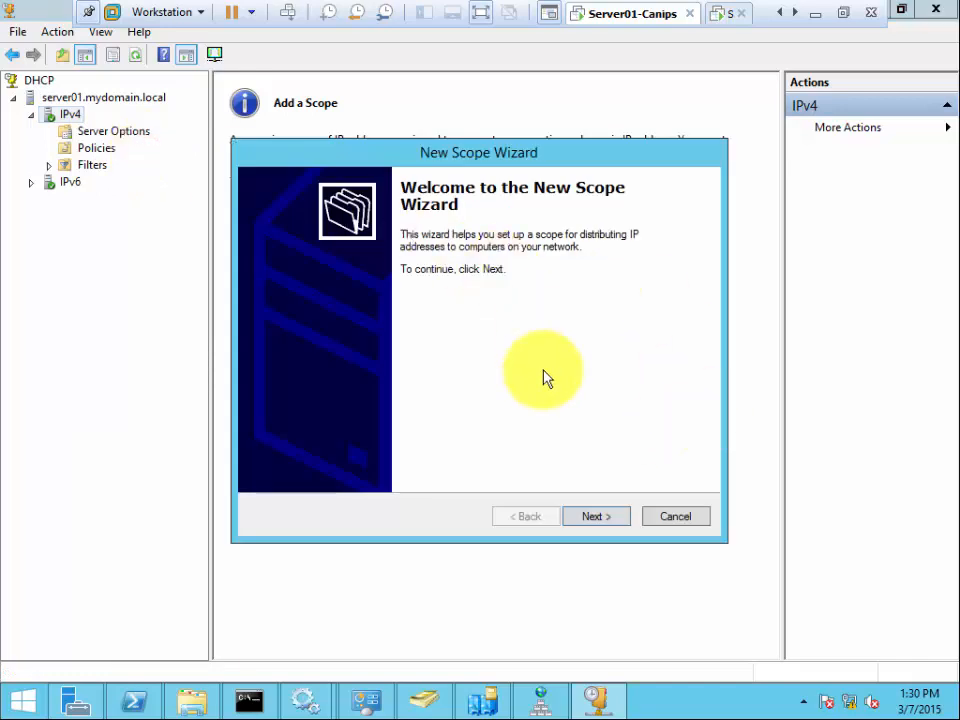
{"action": "left_click", "coordinate": [596, 517]}
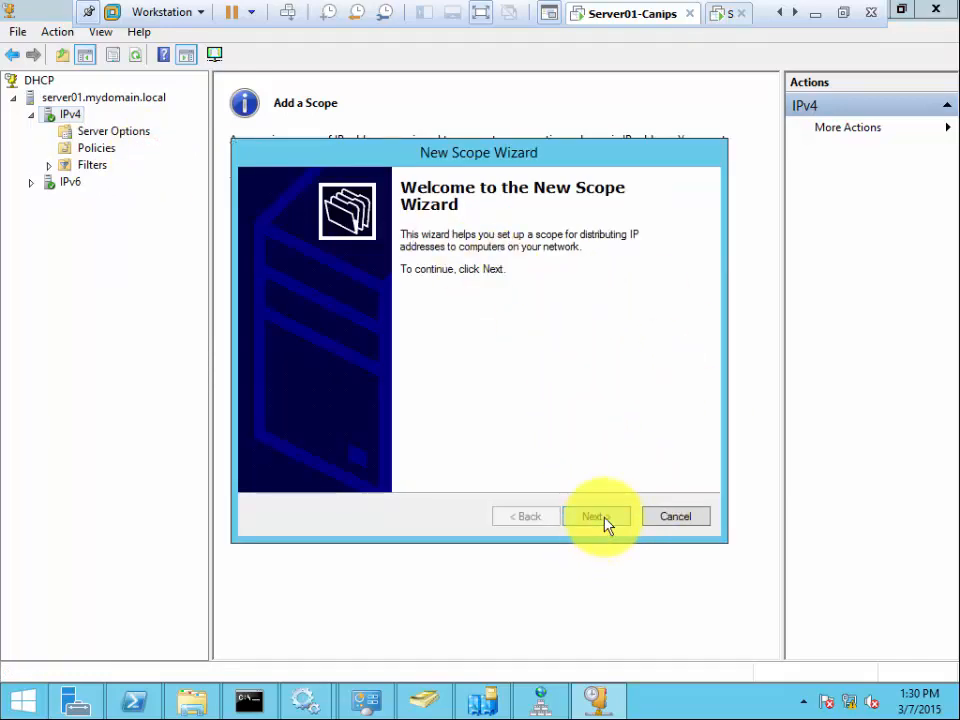
{"action": "left_click", "coordinate": [600, 519]}
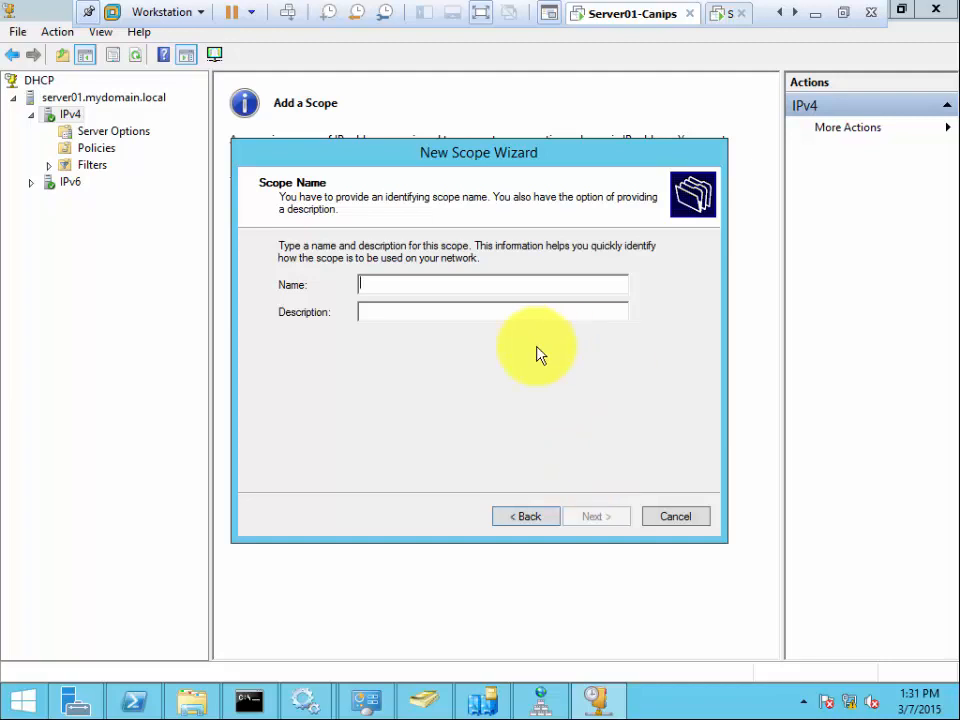
{"action": "left_click", "coordinate": [533, 381]}
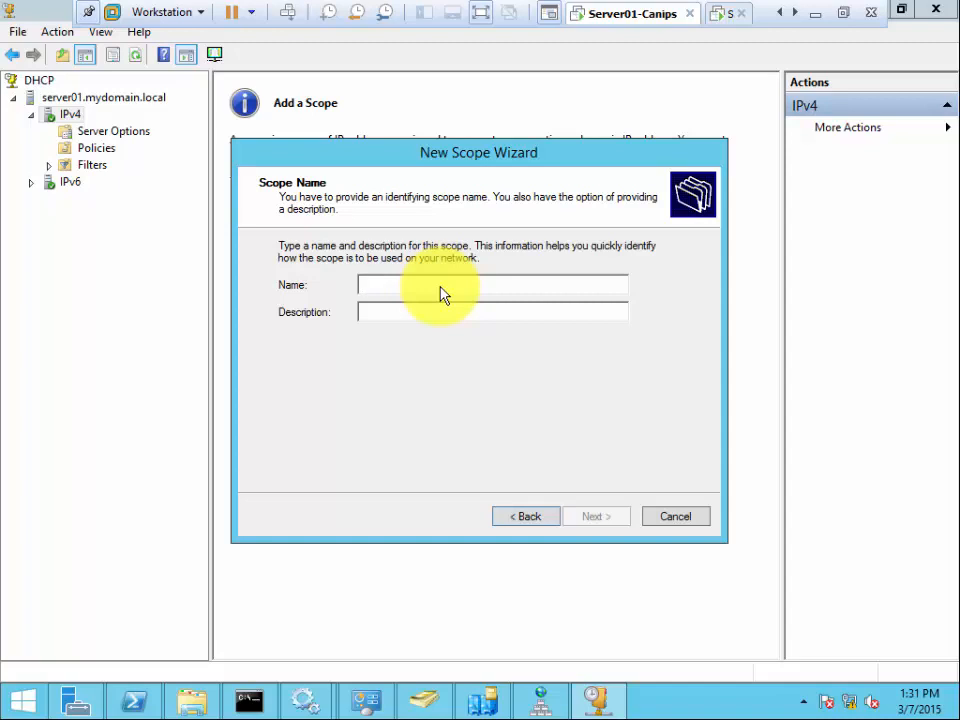
- Cancel the New Scope Wizard and confirm in Server Manager's notices that DHCP post-deployment configuration completed on SERVER01
{"action": "left_click", "coordinate": [681, 516]}
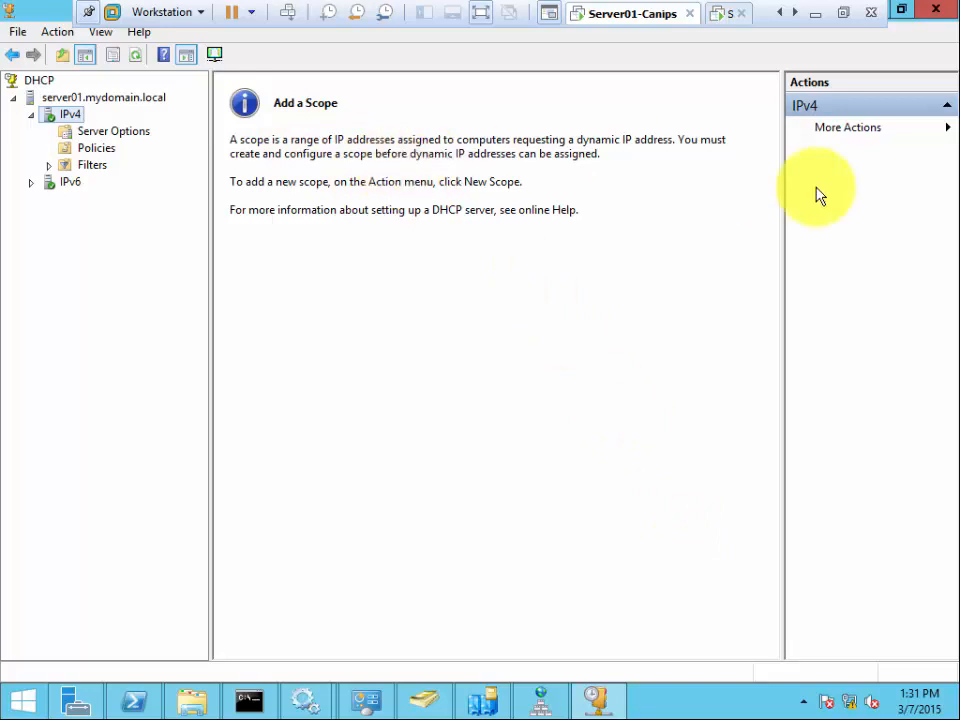
{"action": "left_click", "coordinate": [842, 15]}
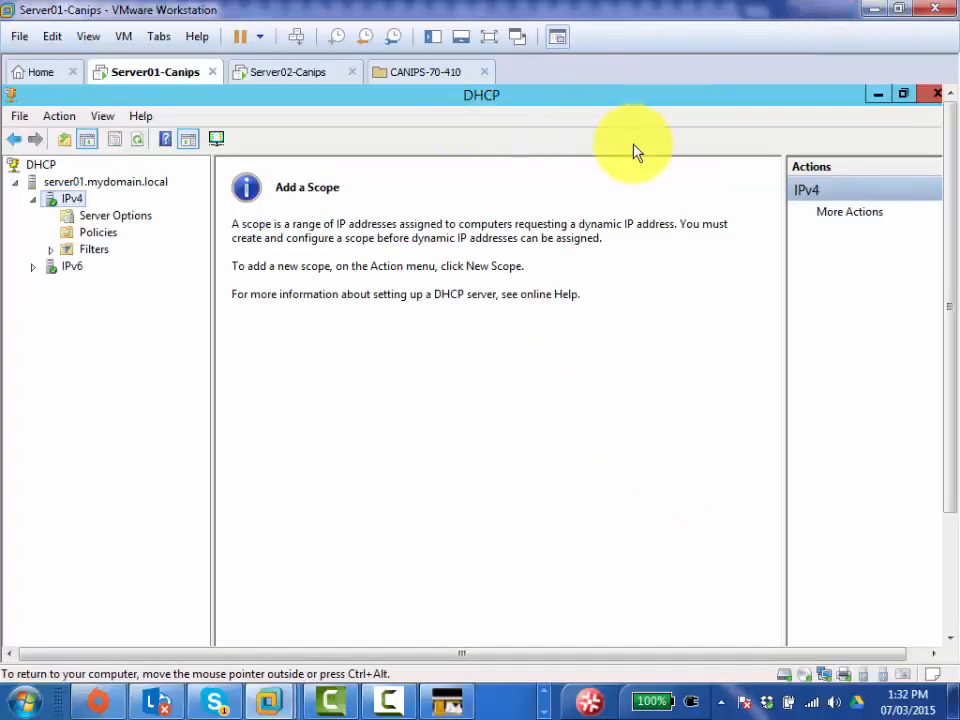
{"action": "left_click", "coordinate": [876, 95]}
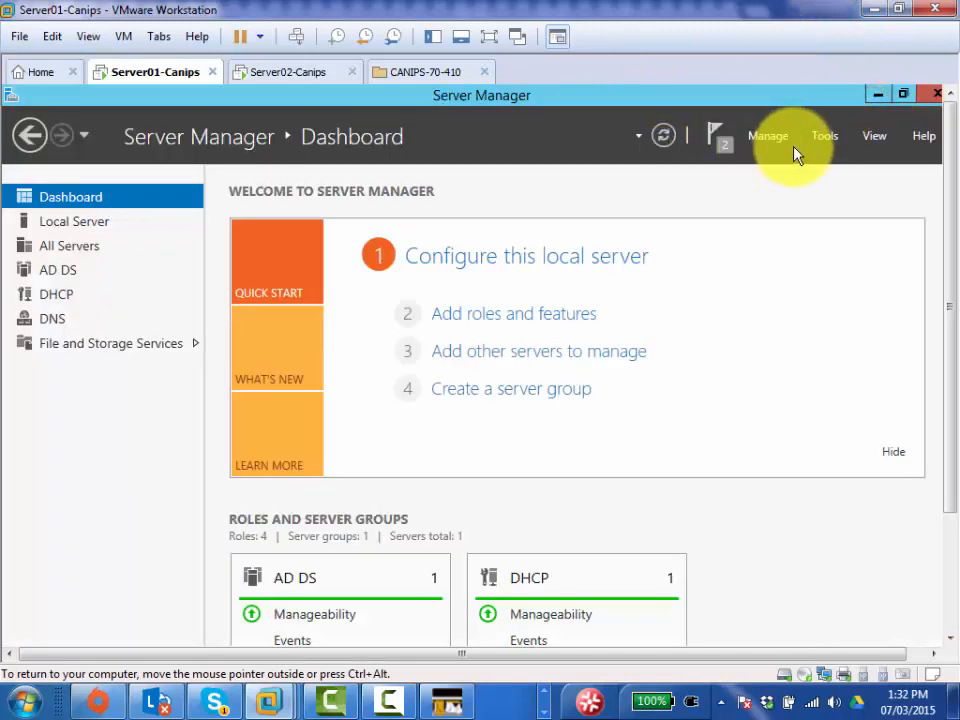
{"action": "left_click", "coordinate": [720, 142]}
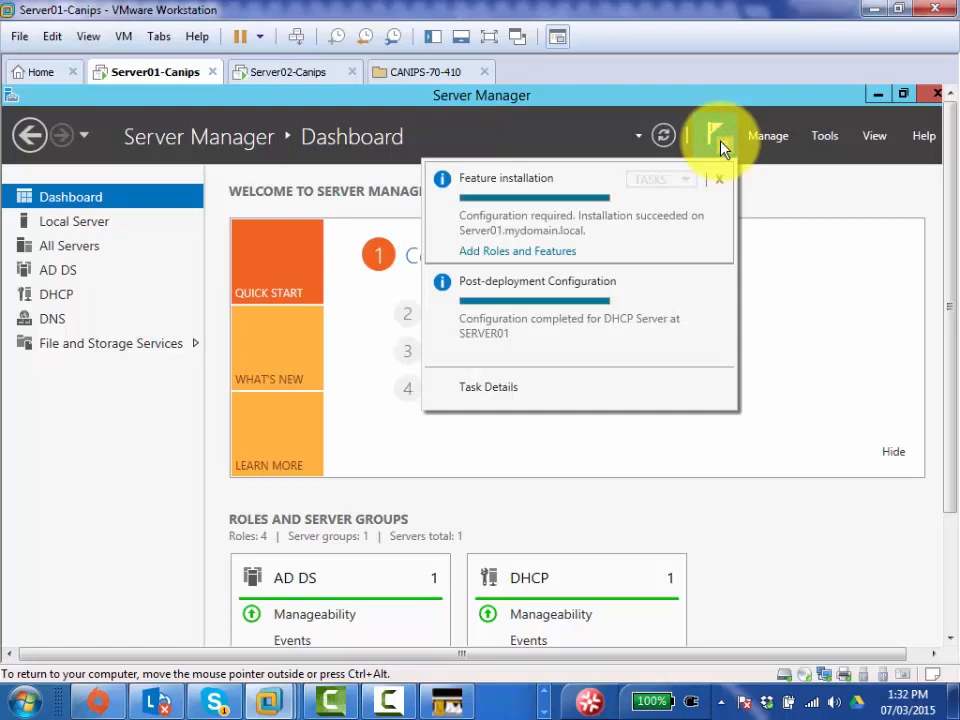
{"action": "left_click", "coordinate": [829, 142]}
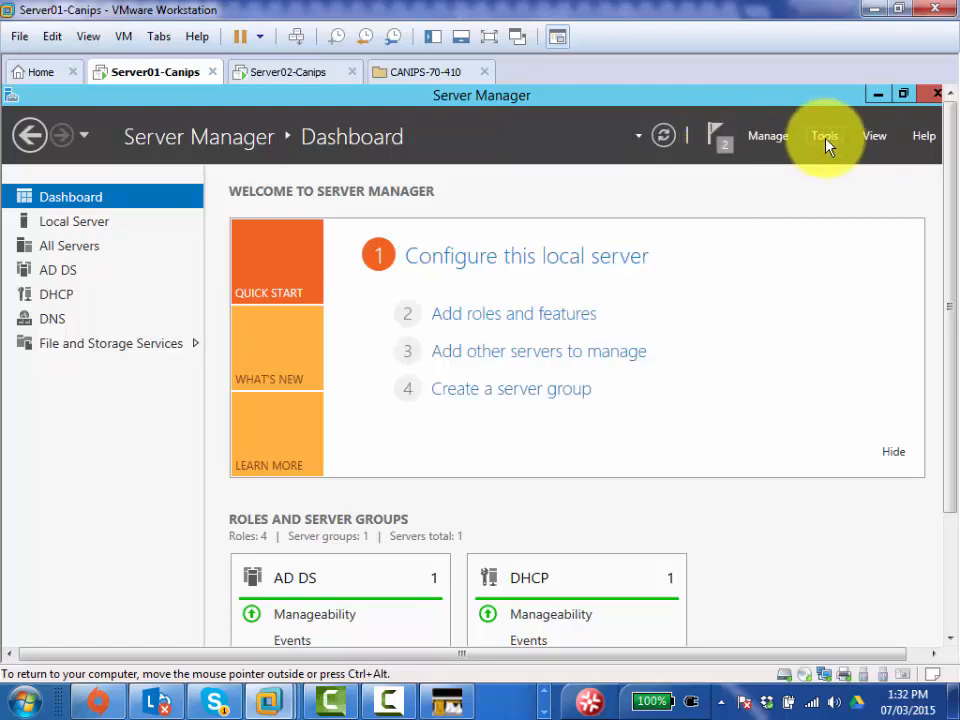
{"action": "left_click", "coordinate": [489, 36]}
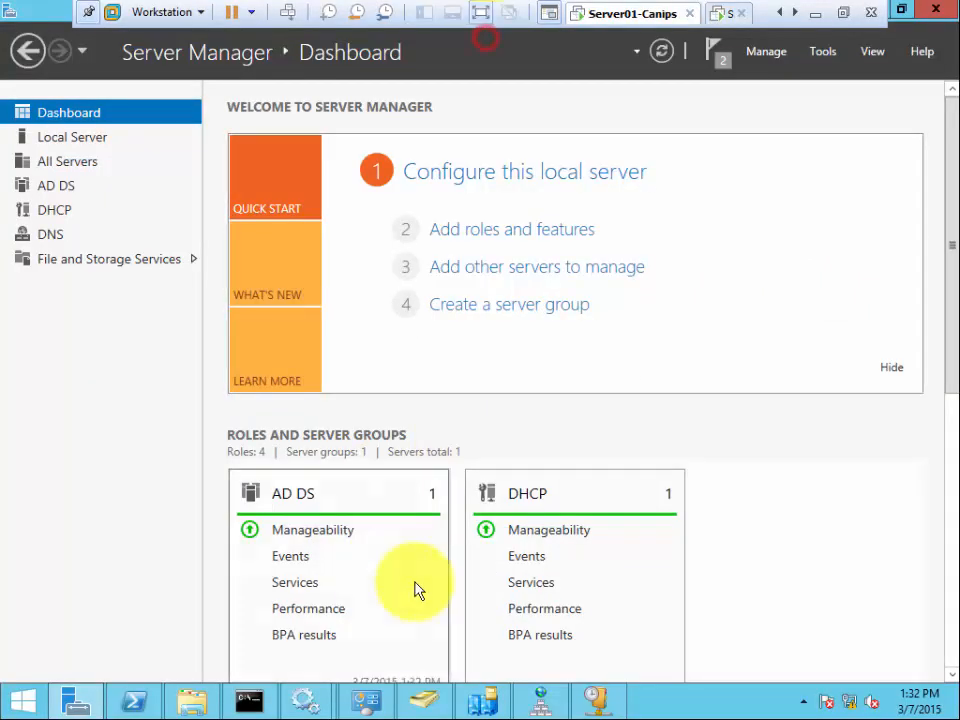
- Reopen the New Scope Wizard from IPv4 and enter 'First Scope' as the scope name
{"action": "left_click", "coordinate": [590, 699]}
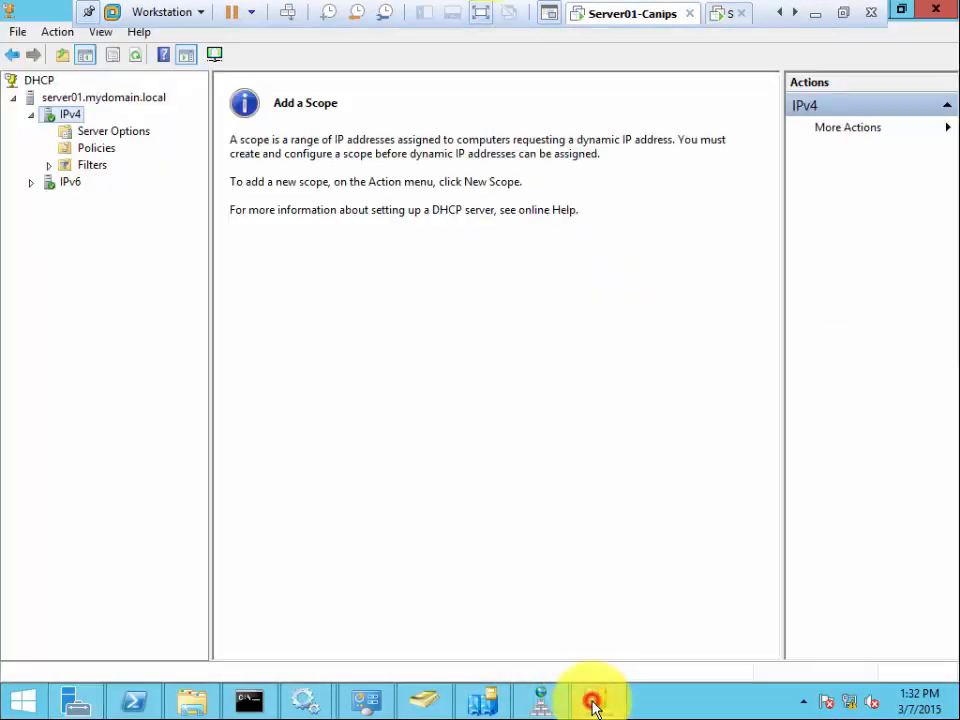
{"action": "right_click", "coordinate": [76, 116]}
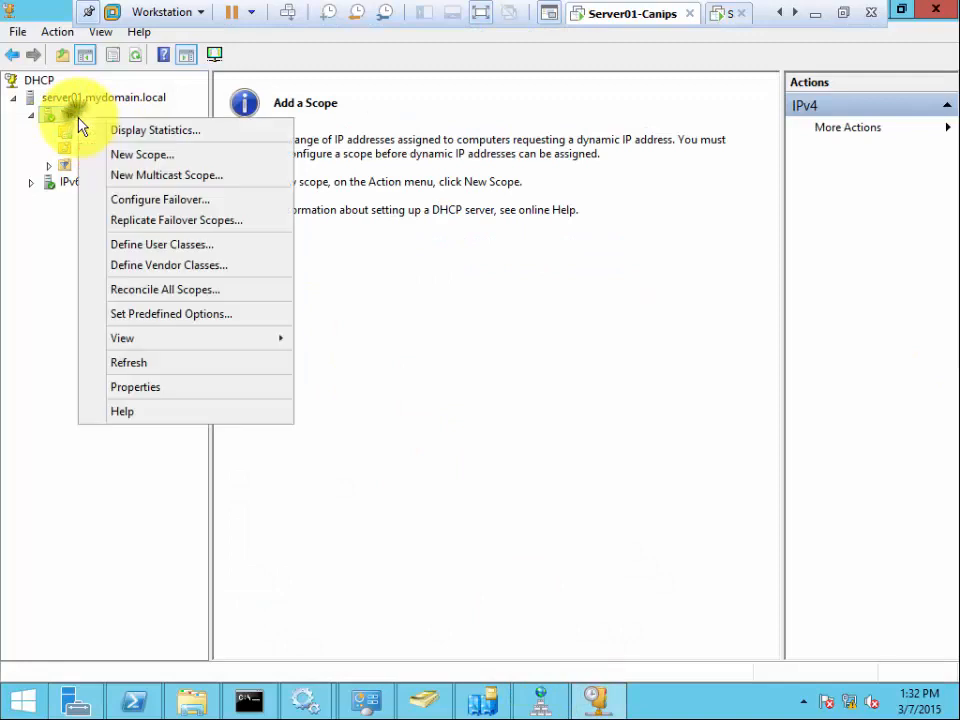
{"action": "left_click", "coordinate": [135, 157]}
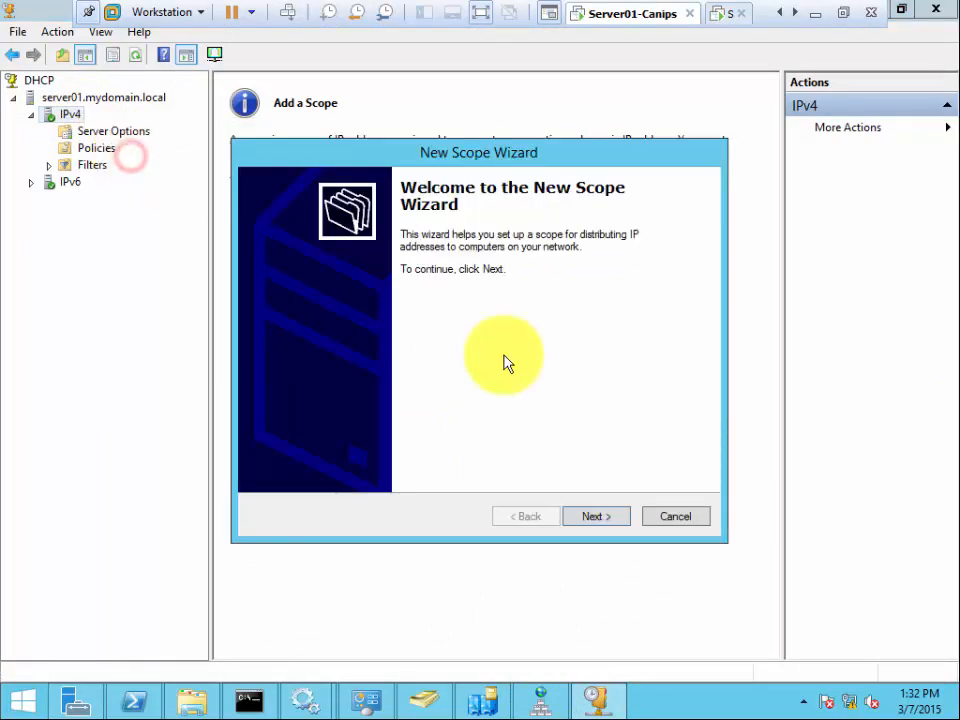
{"action": "left_click", "coordinate": [612, 518]}
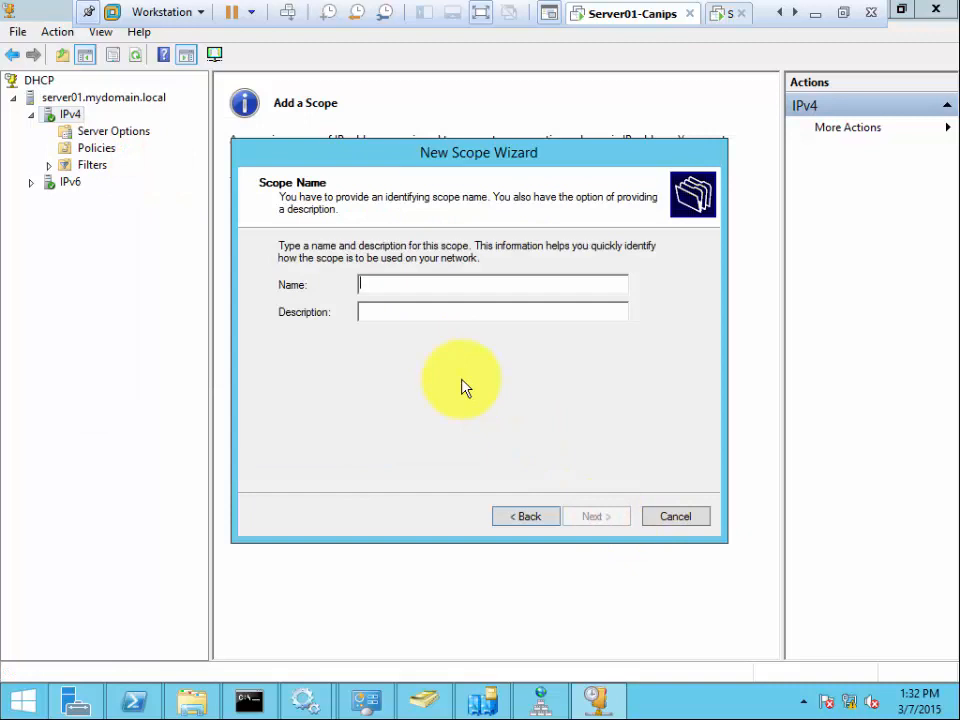
{"action": "type", "text": "First"}
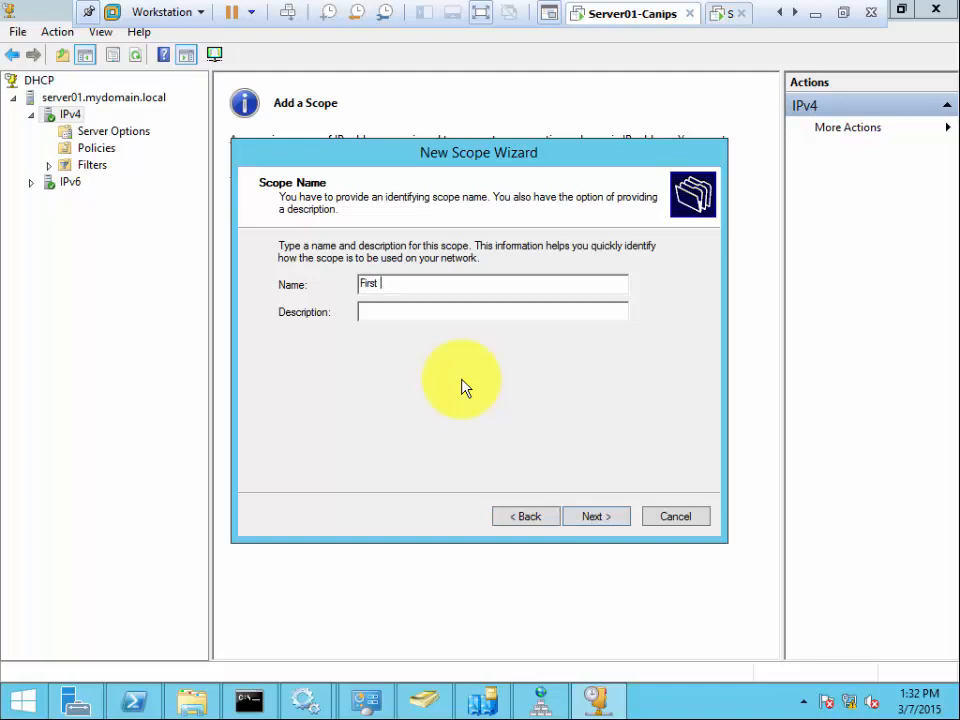
{"action": "type", "text": "Scope"}
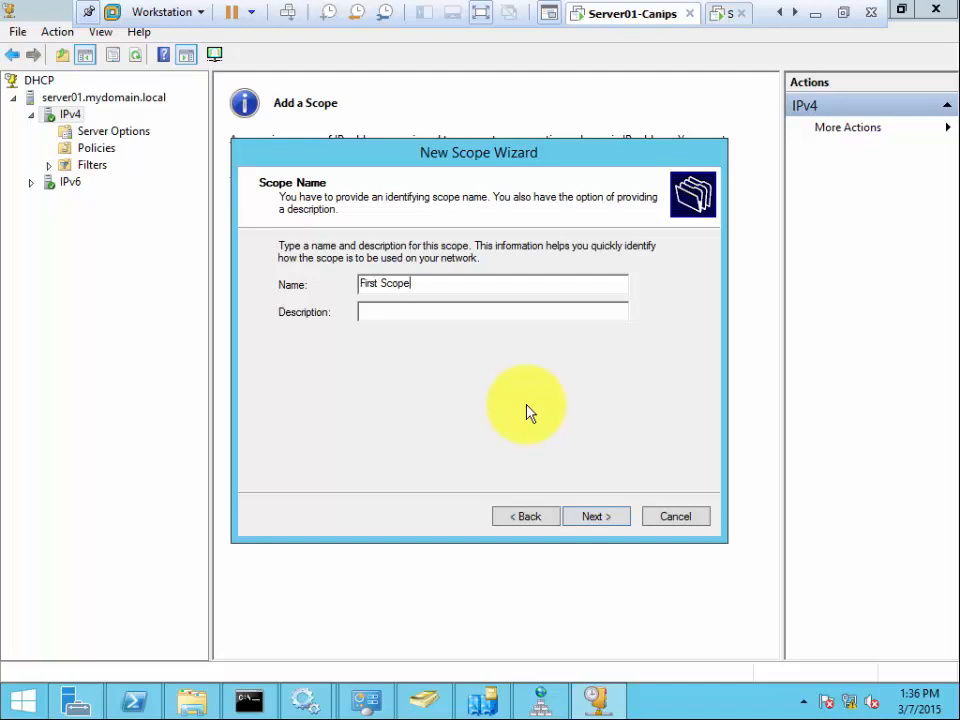
- Enter the scope range 192.168.0.50 to 192.168.0.100 with a /24 mask and advance
{"action": "left_click", "coordinate": [596, 517]}
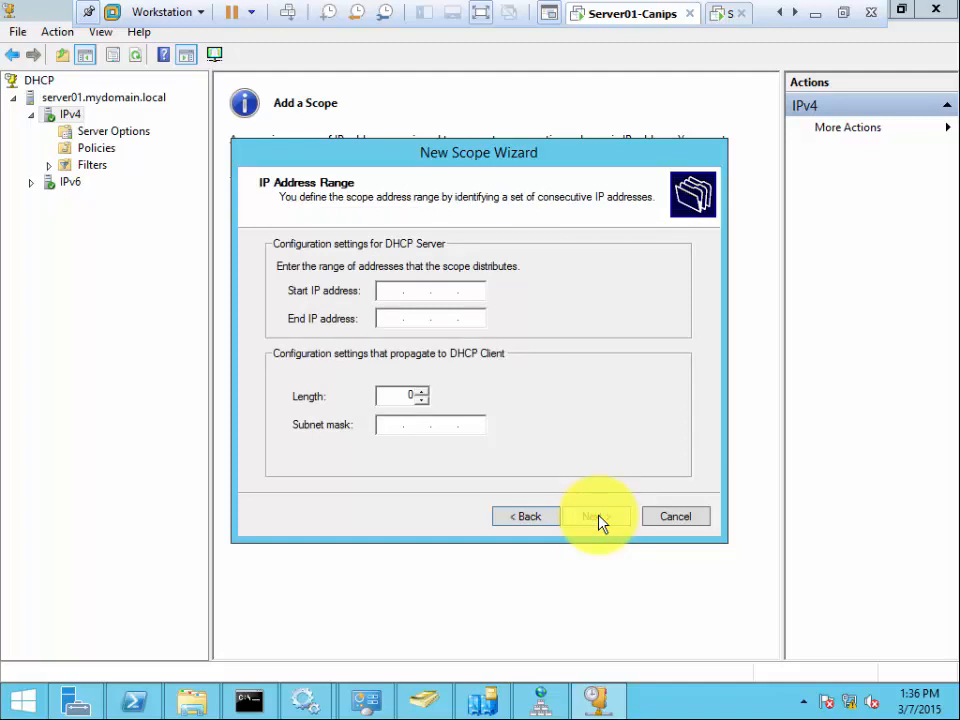
{"action": "type", "text": "192.168.0.50"}
{"action": "key", "text": "Tab"}
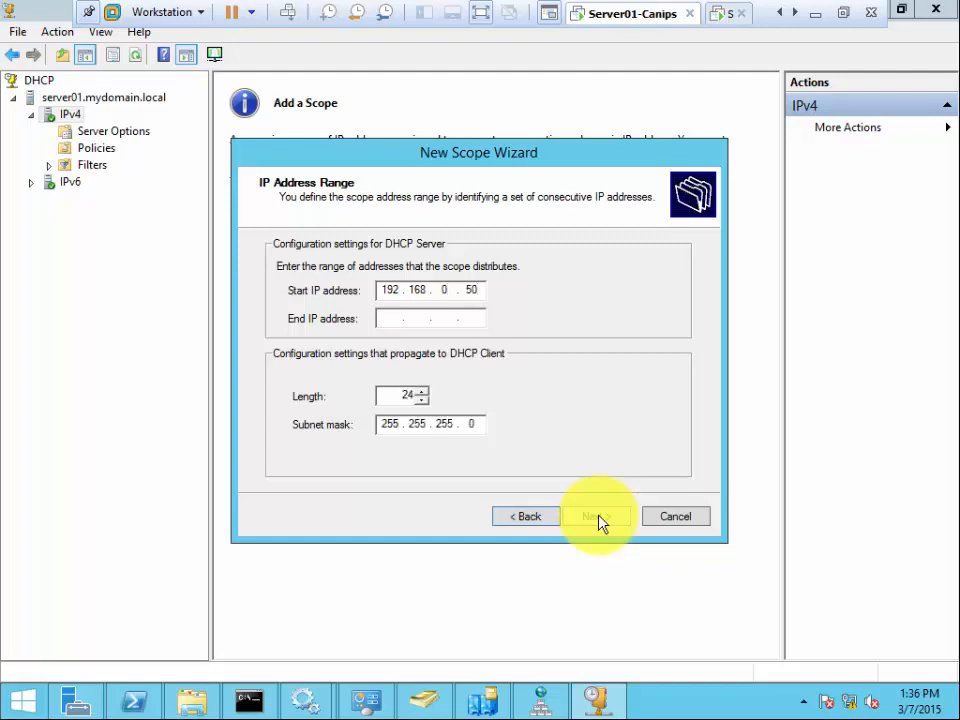
{"action": "type", "text": "192 . 168 . 0 . 100"}
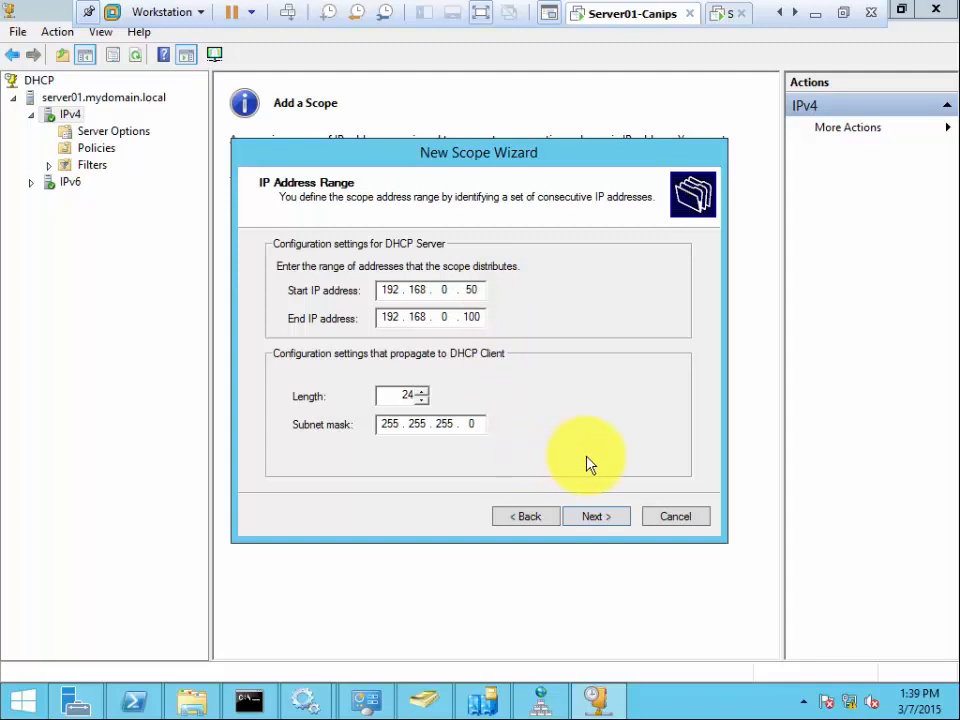
{"action": "left_click", "coordinate": [609, 517]}
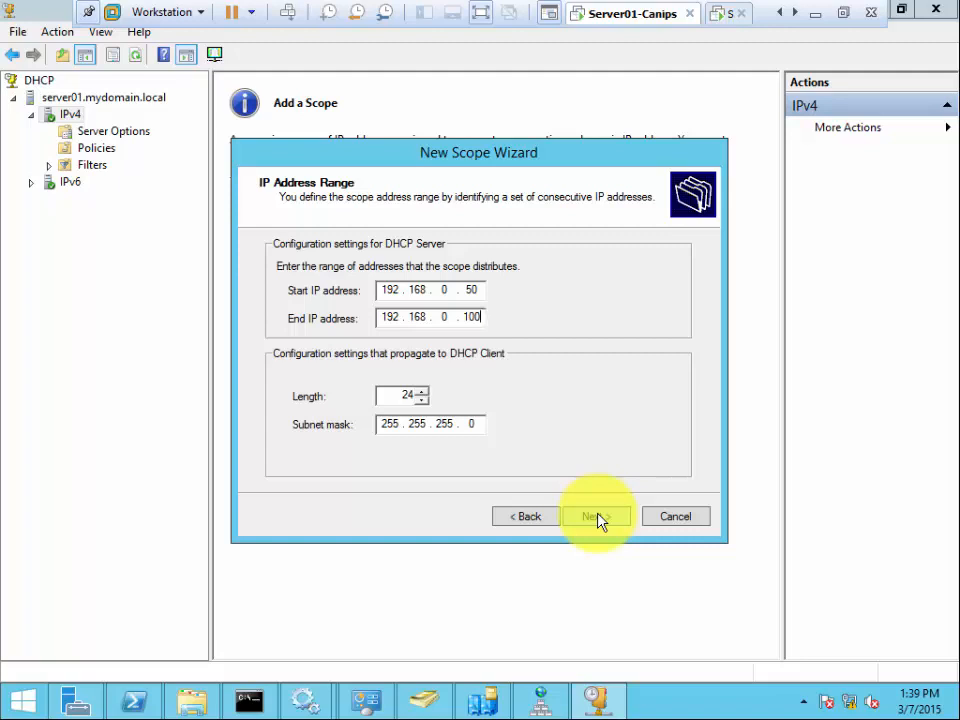
{"action": "left_click", "coordinate": [598, 518]}
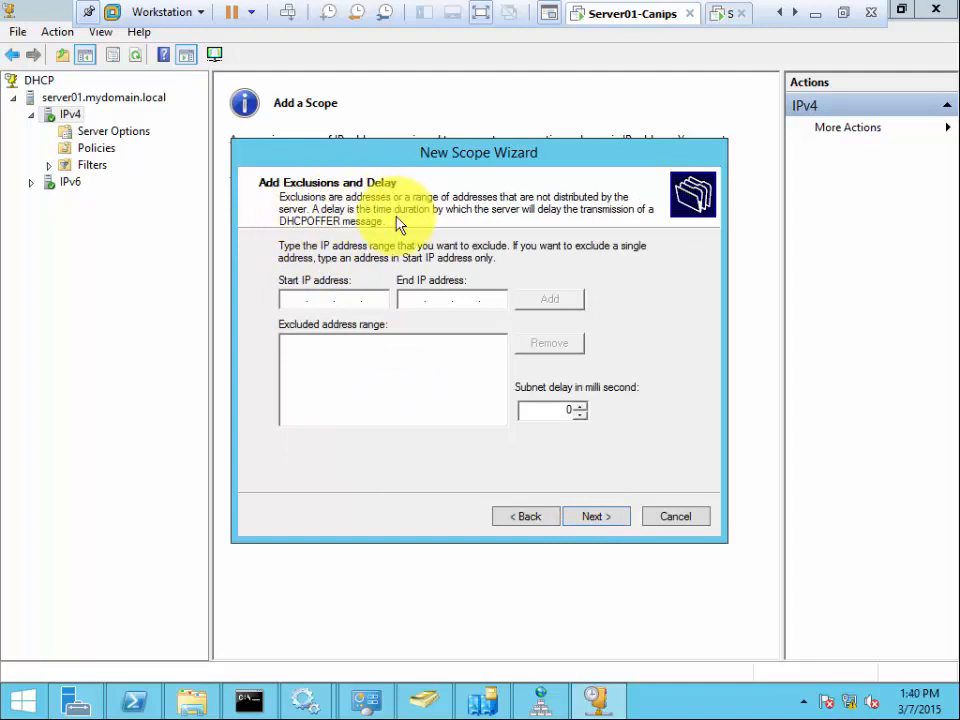
- Go back from Add Exclusions and Delay to the IP Address Range page
{"action": "left_click", "coordinate": [529, 516]}
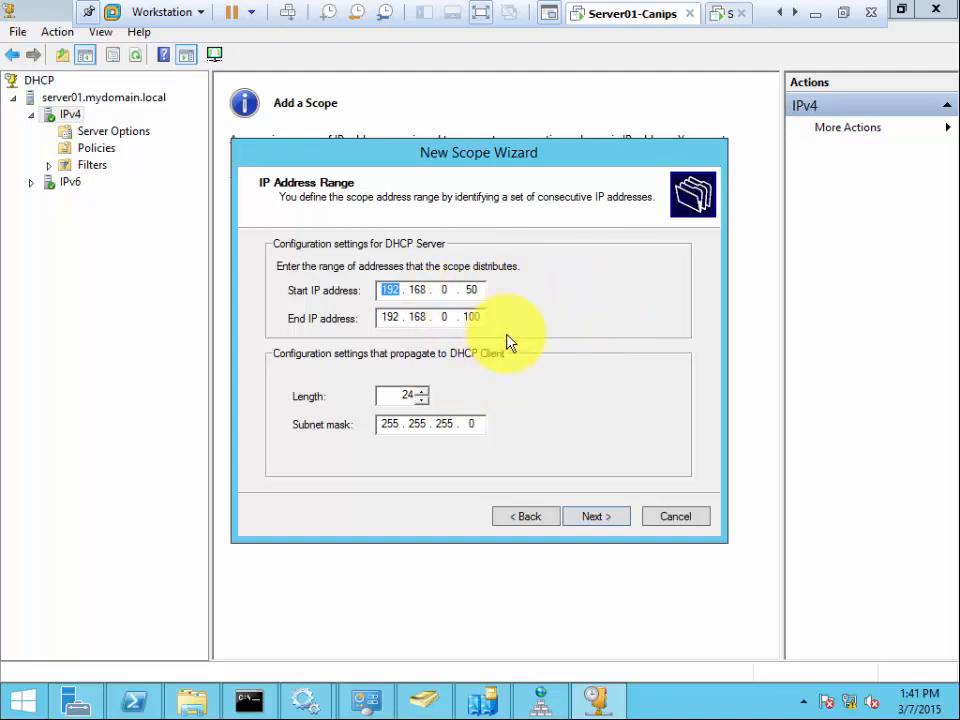
- Proceed again to Add Exclusions and Delay with no exclusions and subnet delay 0
{"action": "left_click", "coordinate": [610, 520]}
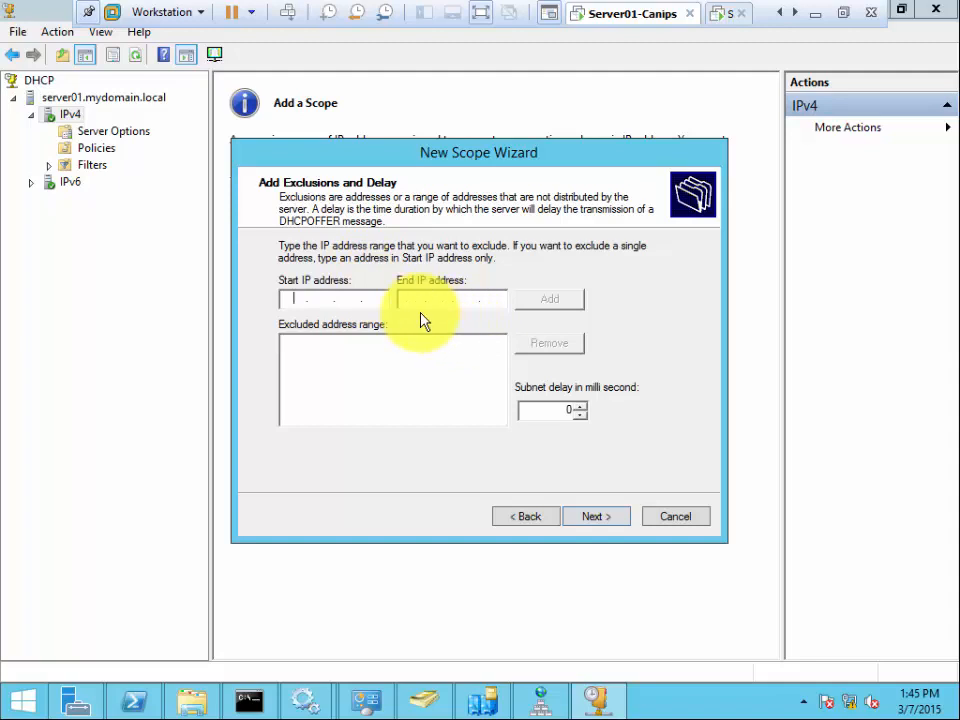
{"action": "left_click", "coordinate": [524, 517]}
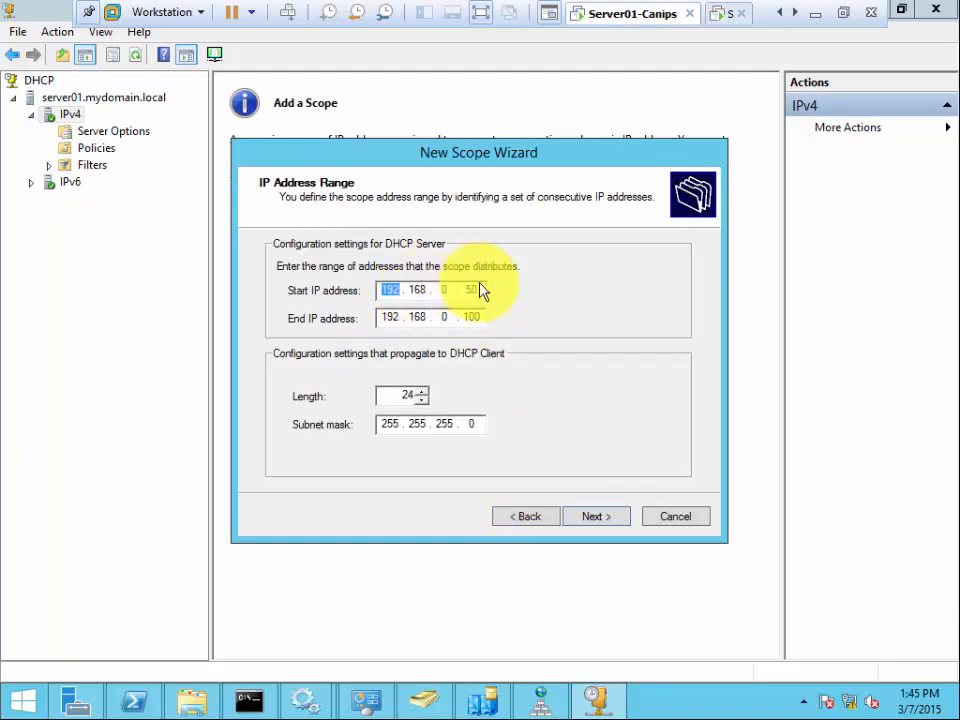
{"action": "left_click", "coordinate": [603, 520]}
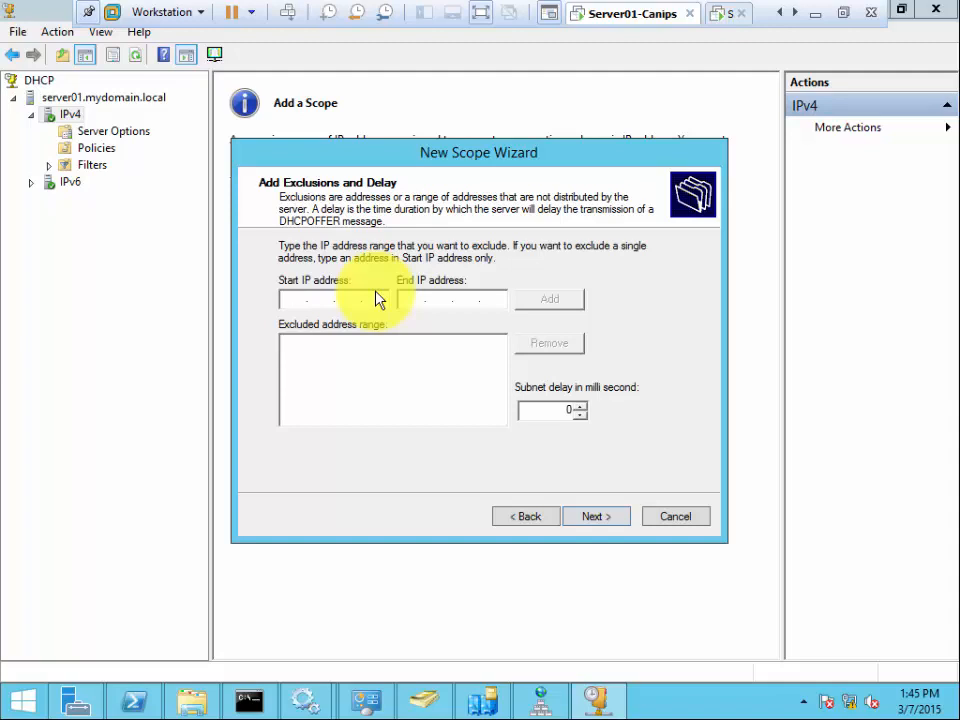
{"action": "left_click", "coordinate": [518, 520]}
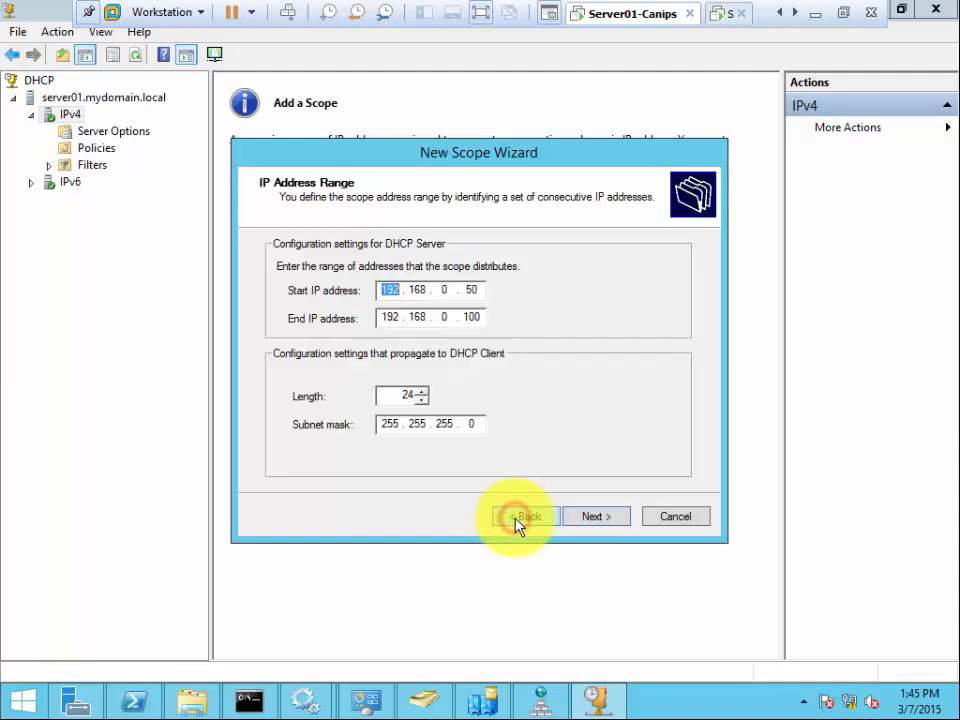
{"action": "left_click", "coordinate": [580, 519]}
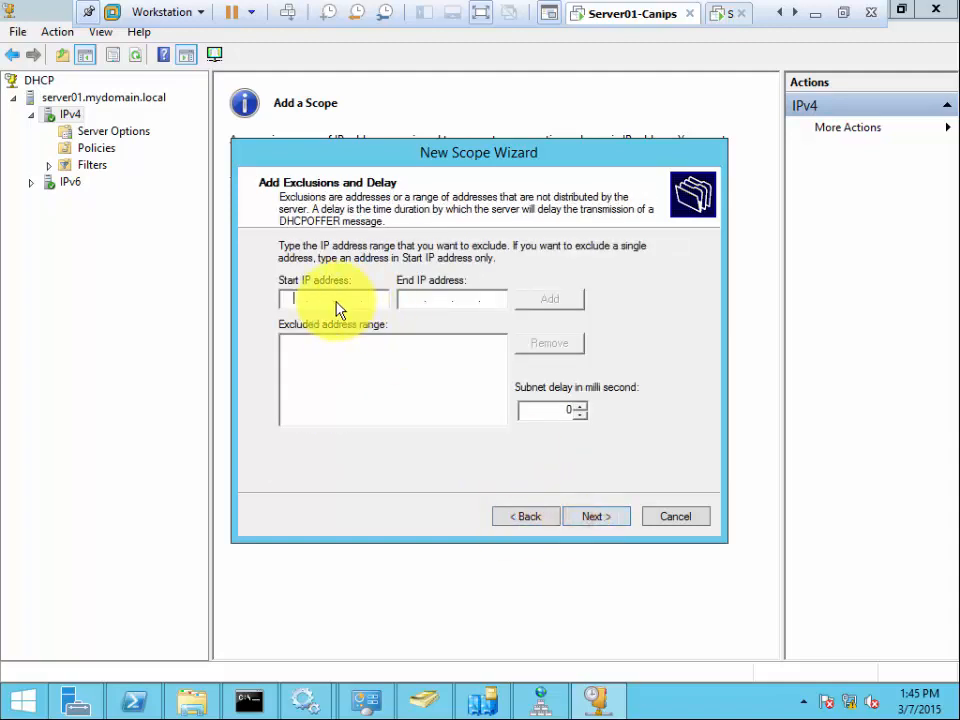
- Enter 192.168.0.51 as the exclusion start address and begin the end address 192.168.0.60
{"action": "type", "text": "192.168.0.51"}
{"action": "key", "text": "Tab"}
{"action": "type", "text": "192 . 168 . 0 . "}
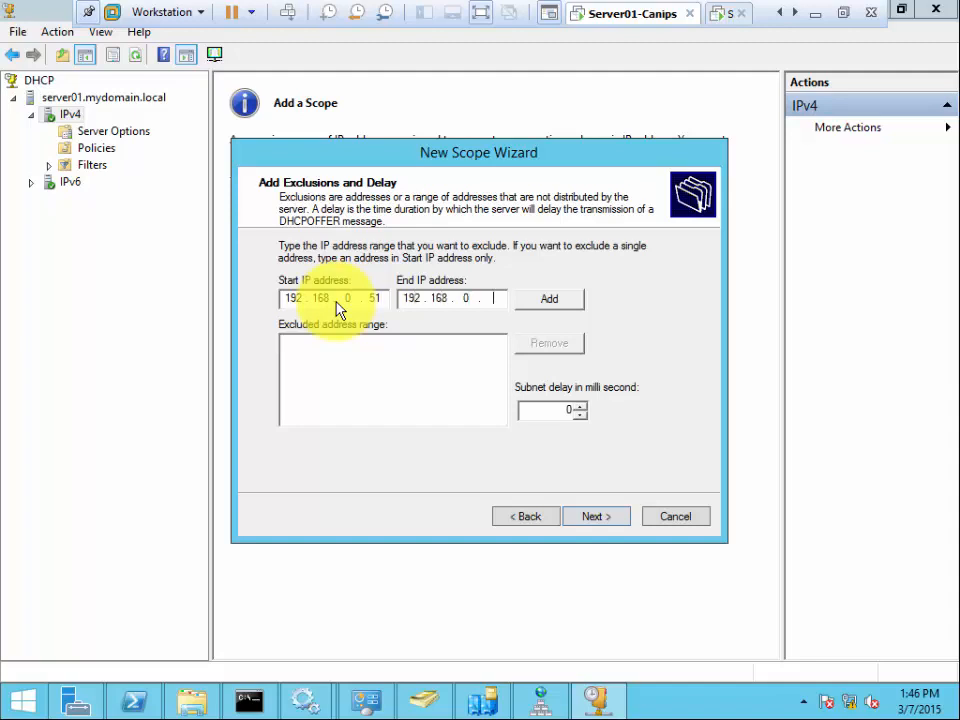
{"action": "type", "text": "60"}
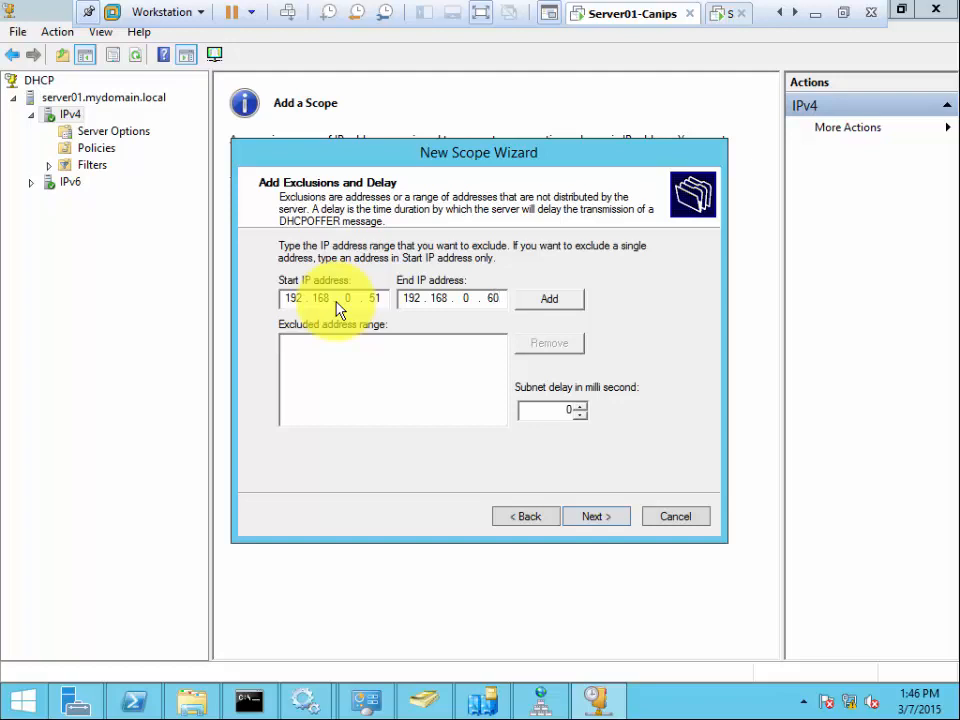
- Add the range 192.168.0.51–192.168.0.60 to the excluded address list
{"action": "left_click", "coordinate": [552, 302]}
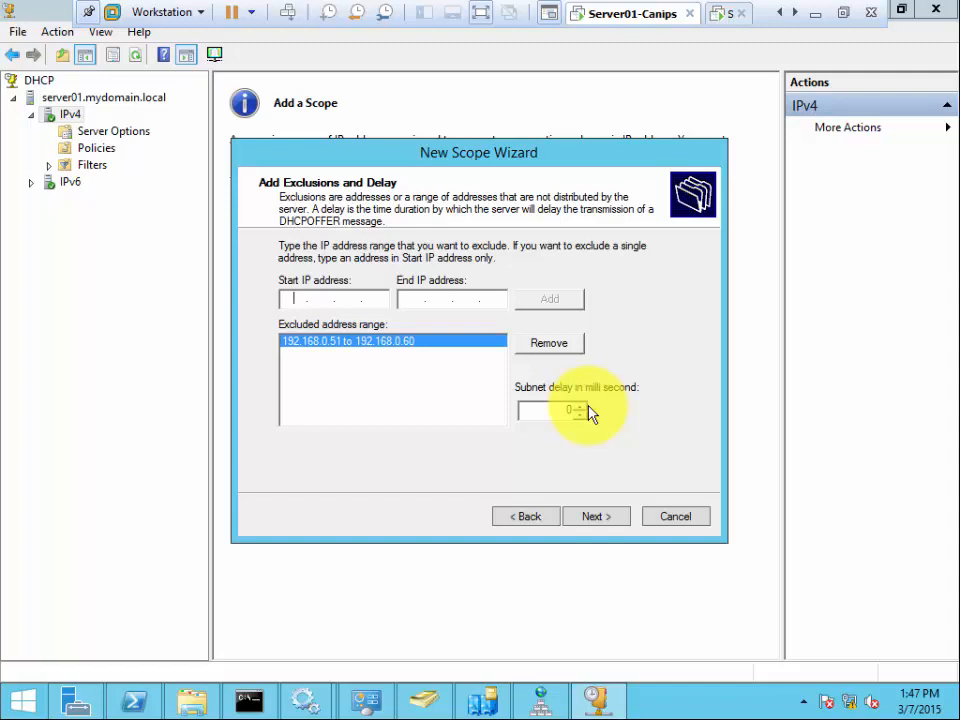
- Clear the stray 7 so subnet delay stays 0 ms, then reach the Lease Duration page
{"action": "left_click", "coordinate": [652, 413]}
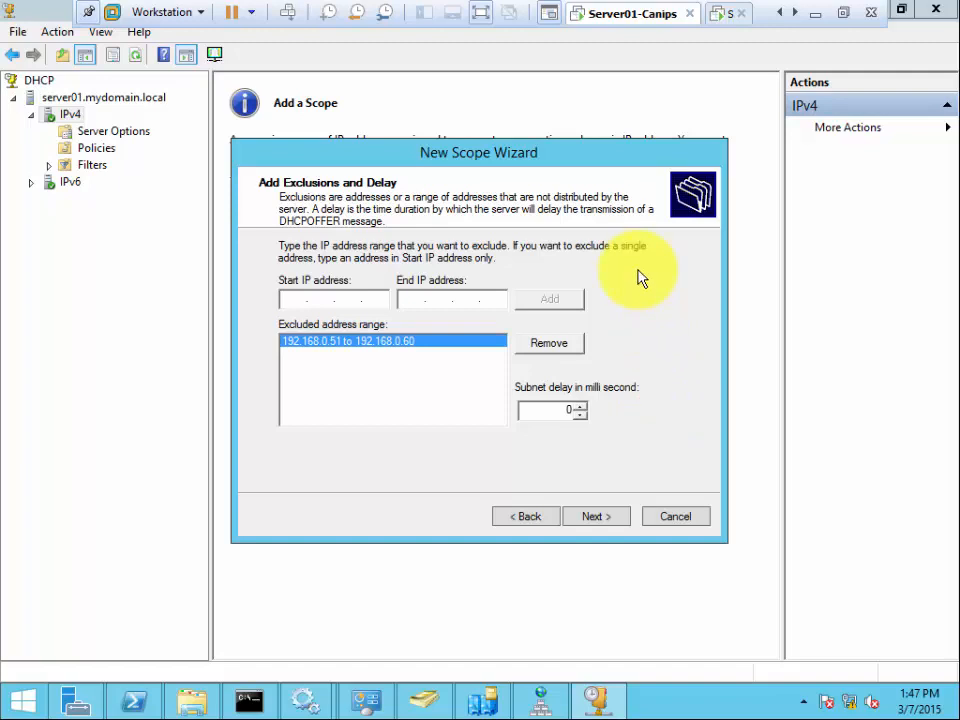
{"action": "left_click", "coordinate": [581, 409]}
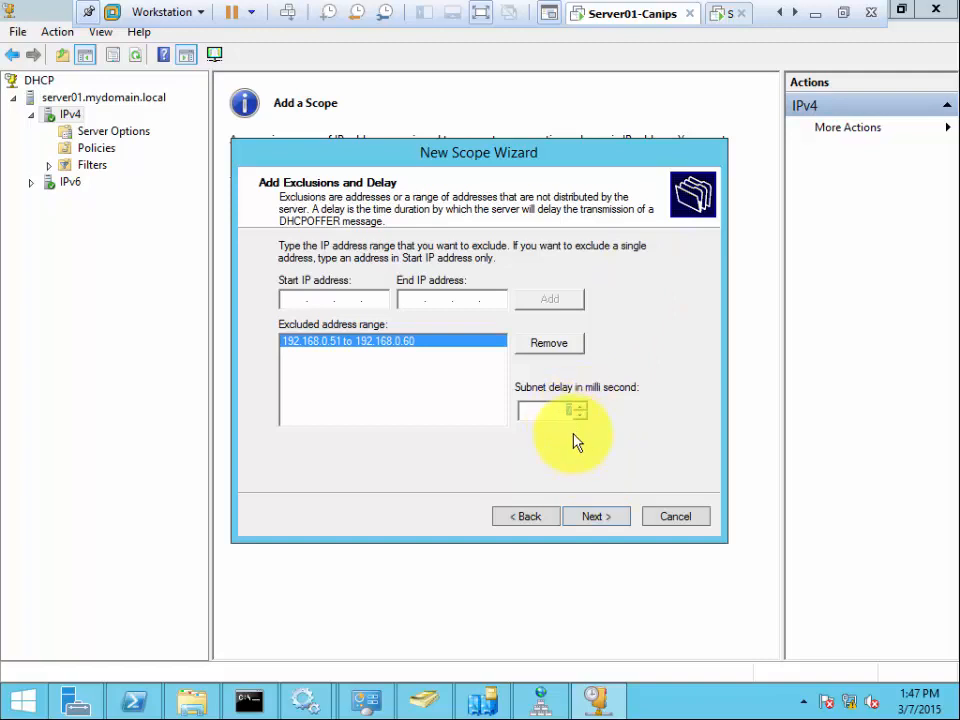
{"action": "left_click", "coordinate": [557, 412]}
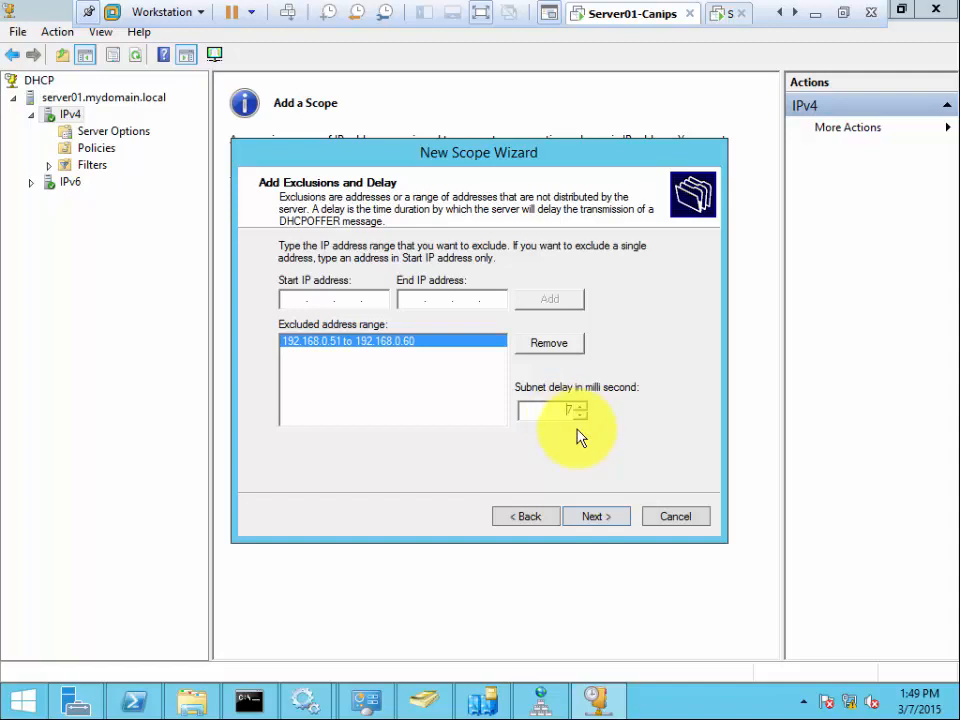
{"action": "key", "text": "BackSpace"}
{"action": "left_click", "coordinate": [604, 512]}
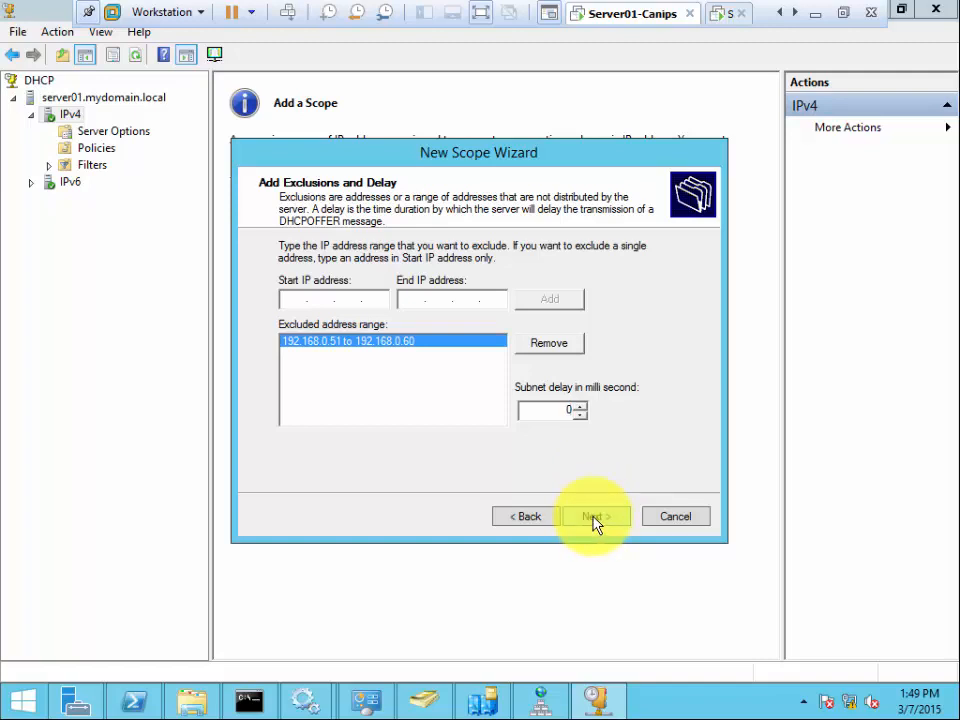
{"action": "left_click", "coordinate": [594, 517]}
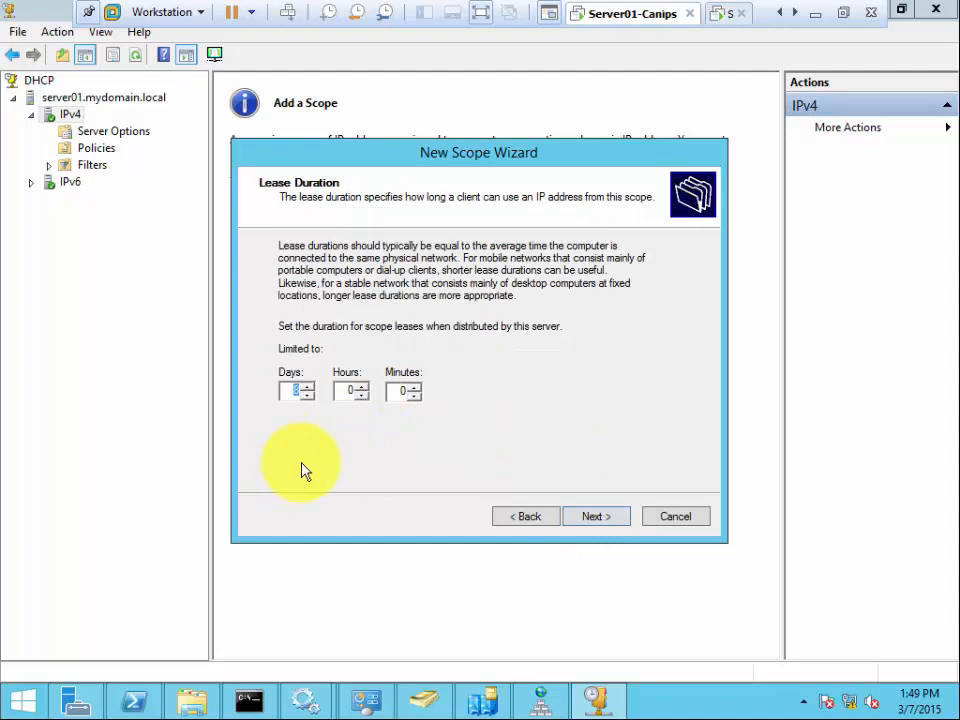
- Set the lease Days value to 8, replacing the trial 999 and 30 entries
{"action": "type", "text": "999"}
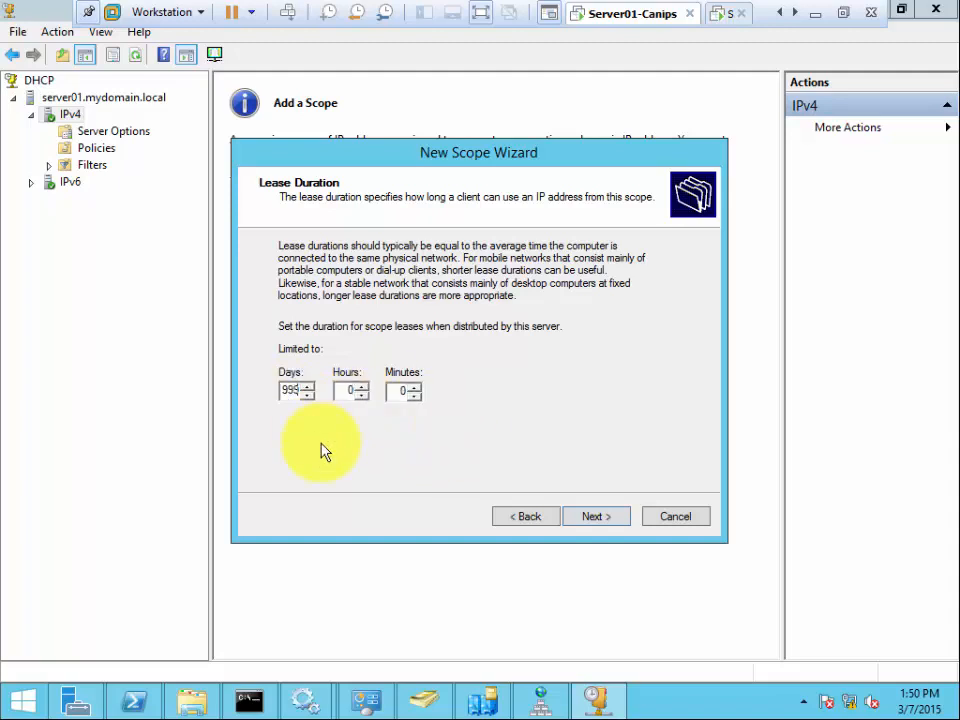
{"action": "key", "text": "BackSpace"}
{"action": "key", "text": "BackSpace"}
{"action": "key", "text": "BackSpace"}
{"action": "type", "text": "30"}
{"action": "key", "text": "BackSpace"}
{"action": "key", "text": "BackSpace"}
{"action": "type", "text": "8"}
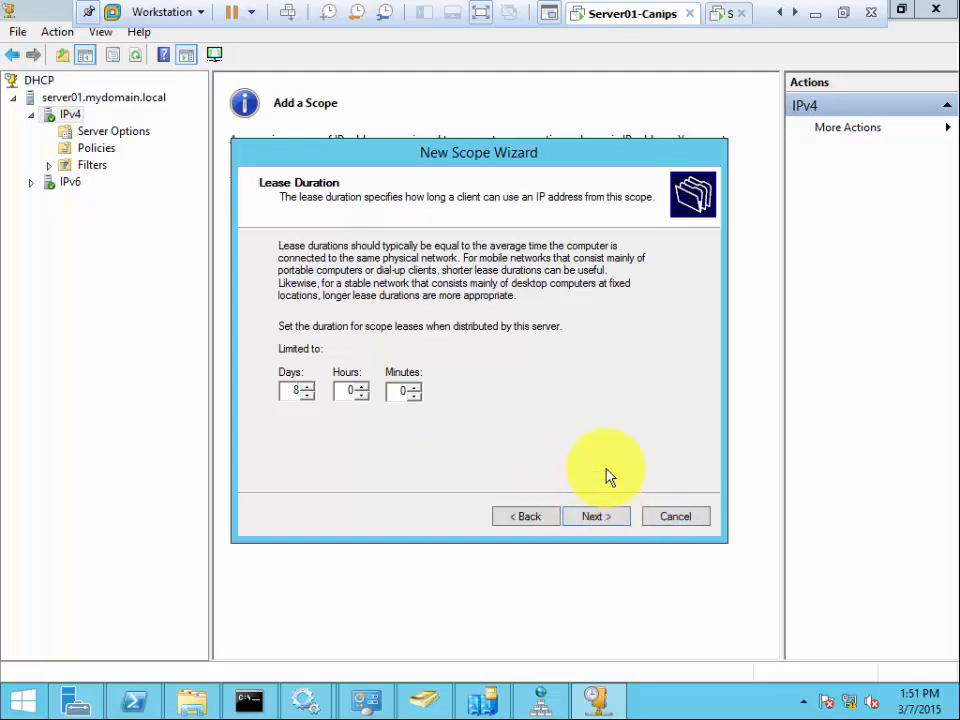
- Accept the 8-day lease and keep 'Yes, I want to configure these options now'
{"action": "left_click", "coordinate": [601, 520]}
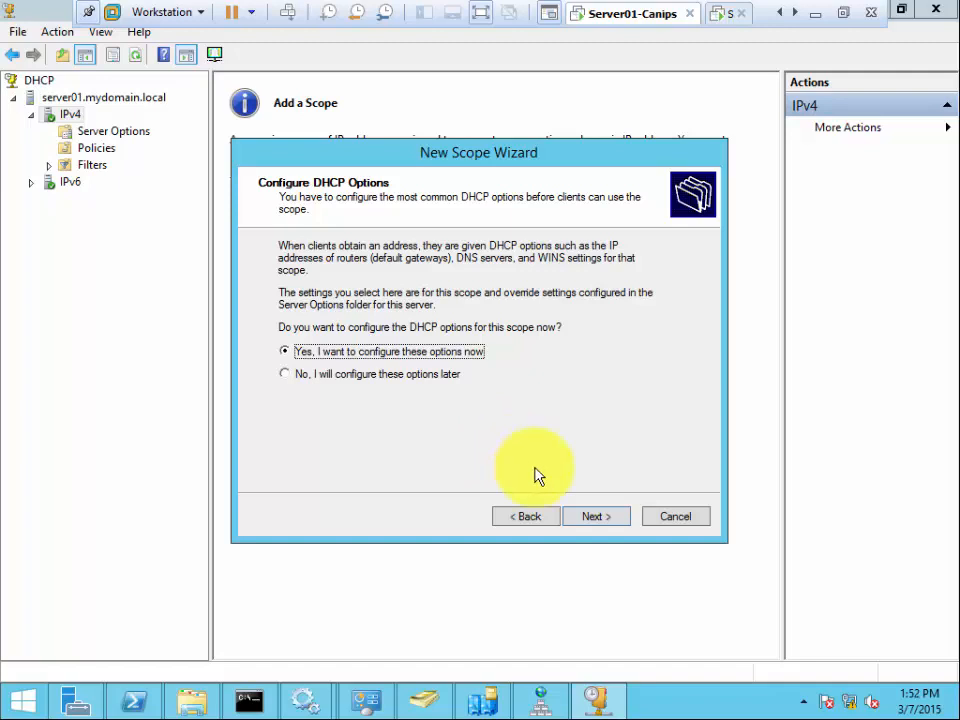
{"action": "left_click", "coordinate": [595, 515]}
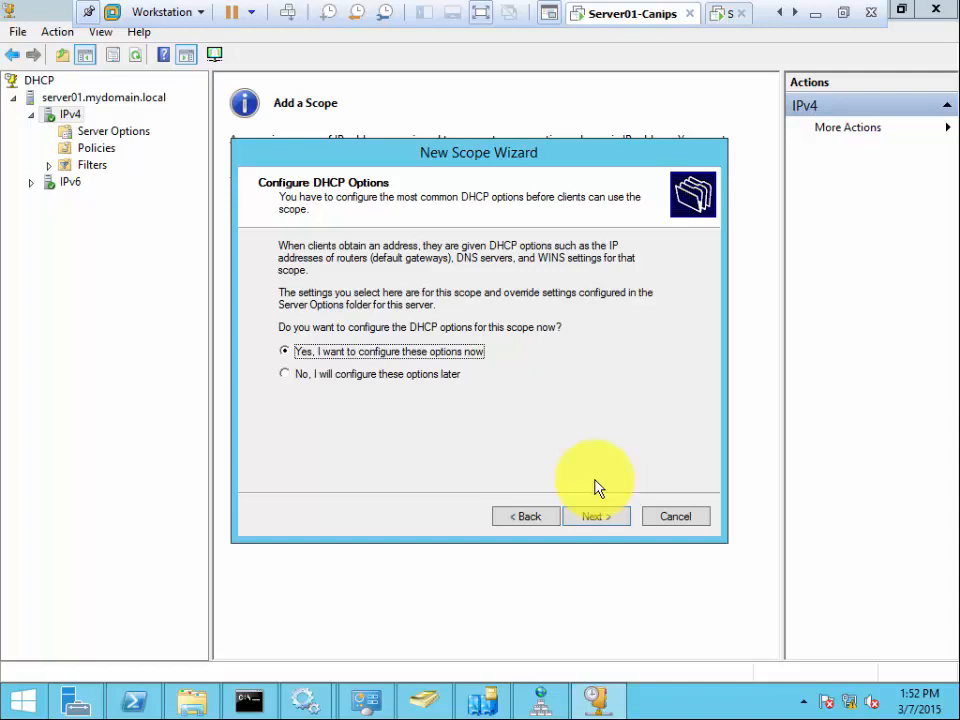
{"action": "left_click", "coordinate": [593, 467]}
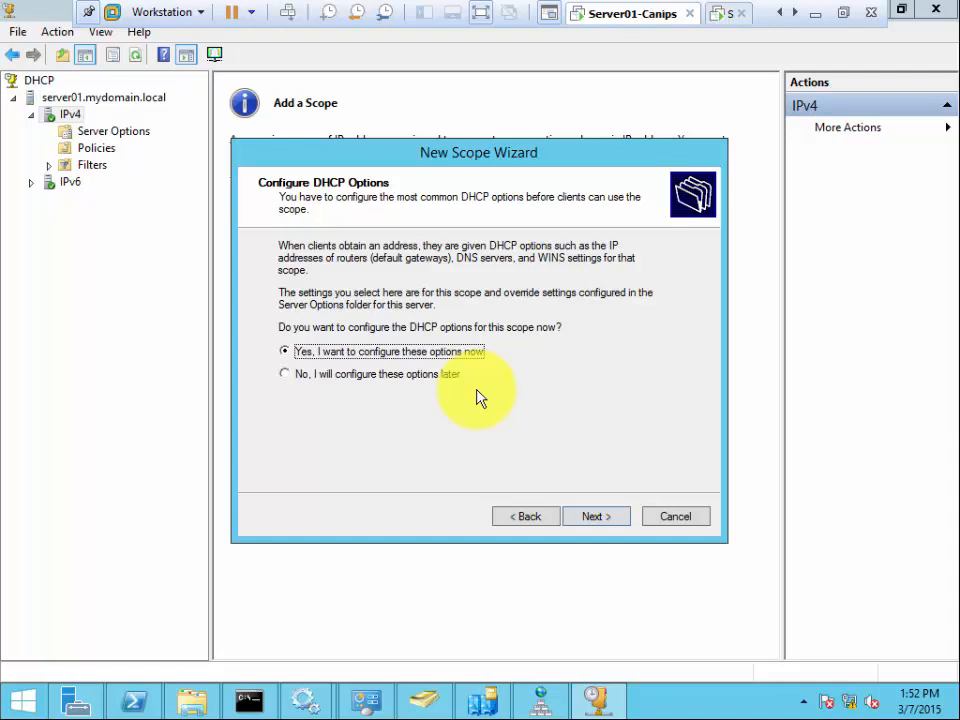
{"action": "left_click", "coordinate": [607, 520]}
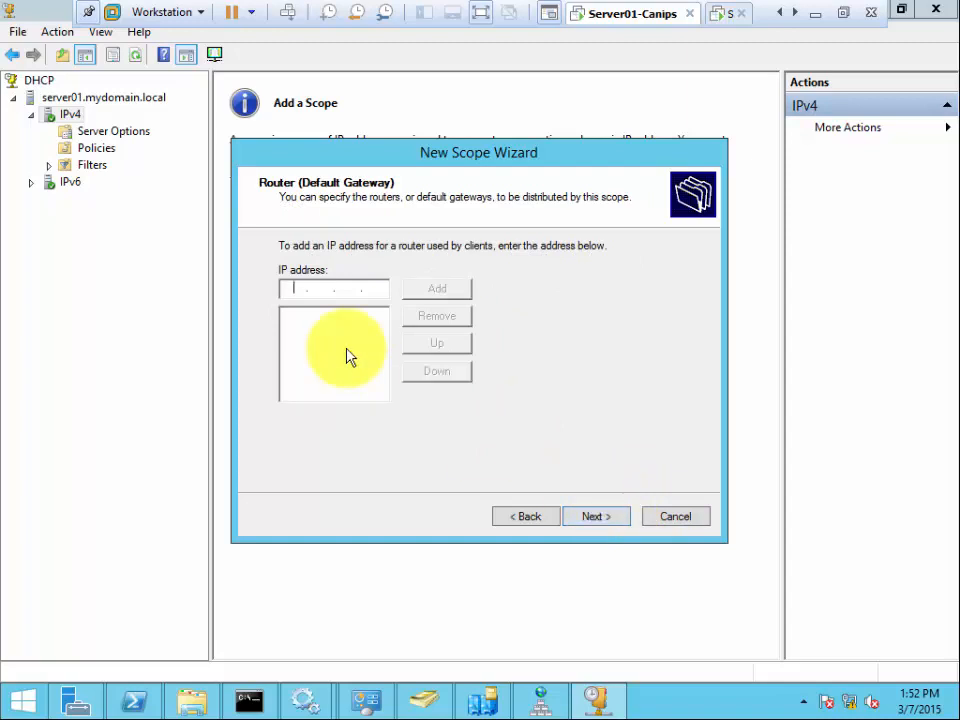
- Add 192.168.0.1 as the scope's router (default gateway)
{"action": "type", "text": "192 . 168 . 0 . 1"}
{"action": "left_click", "coordinate": [443, 296]}
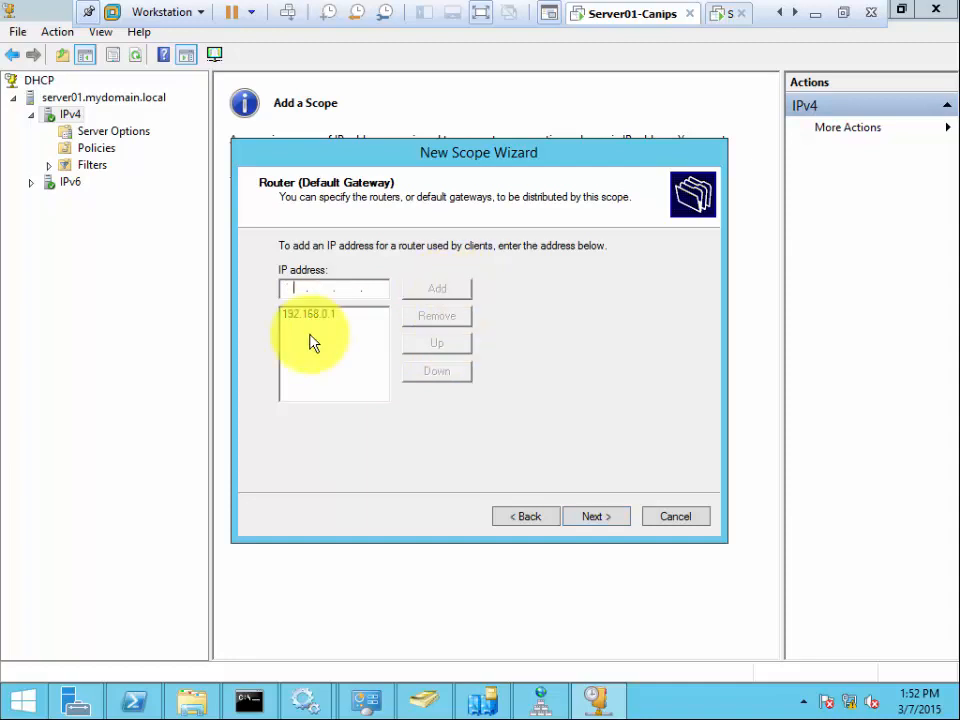
{"action": "left_click", "coordinate": [322, 310]}
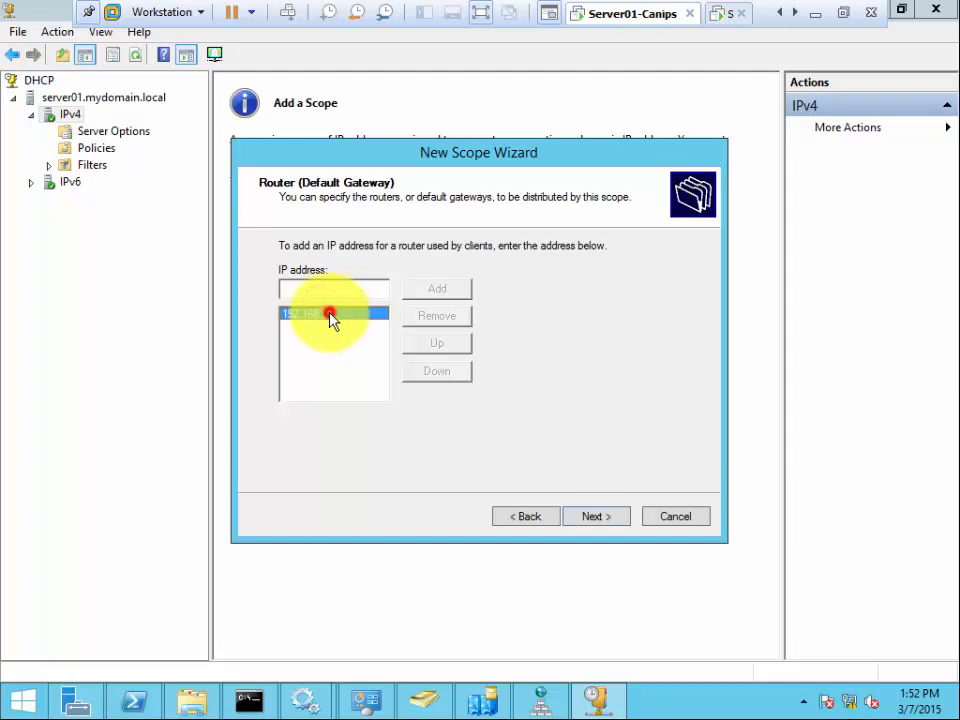
{"action": "left_click", "coordinate": [603, 521]}
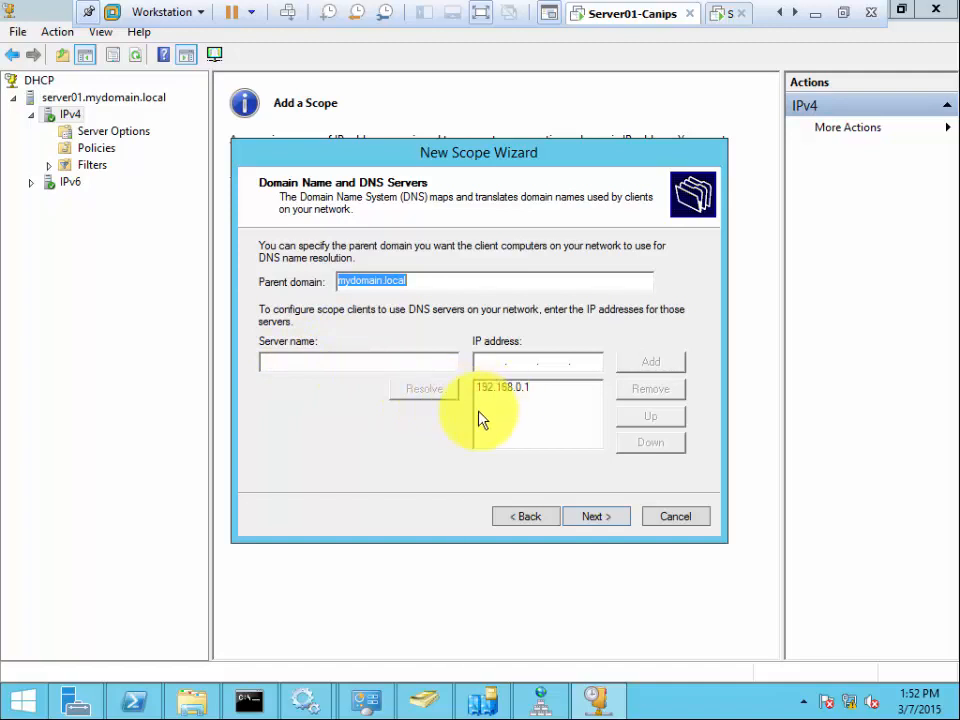
- Confirm parent domain mydomain.local with DNS server 192.168.0.1 and continue
{"action": "left_click", "coordinate": [505, 392]}
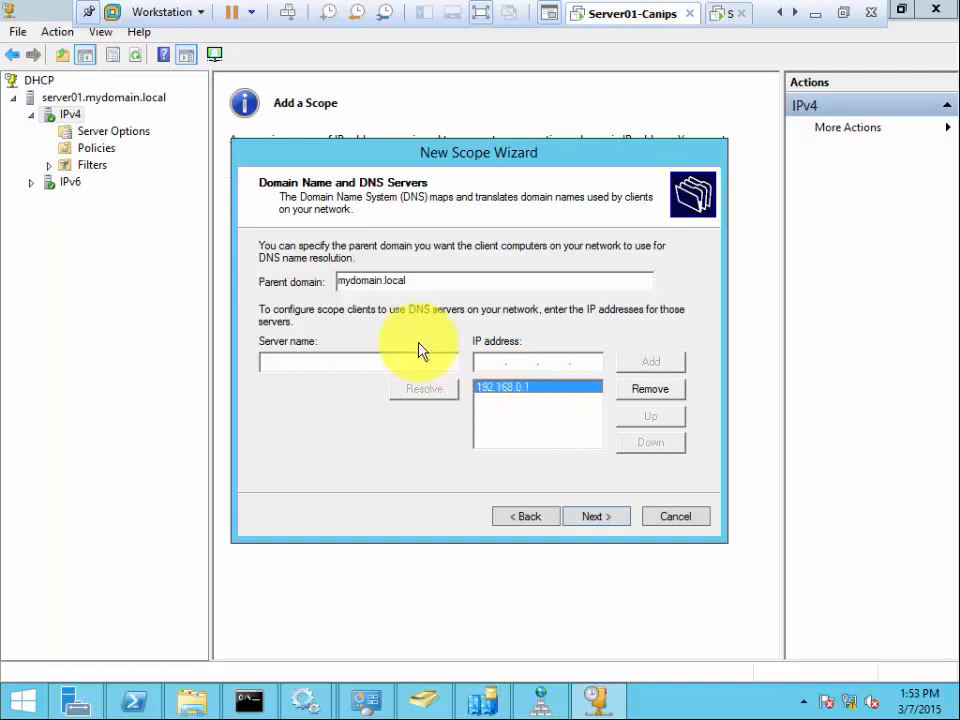
{"action": "left_click", "coordinate": [595, 518]}
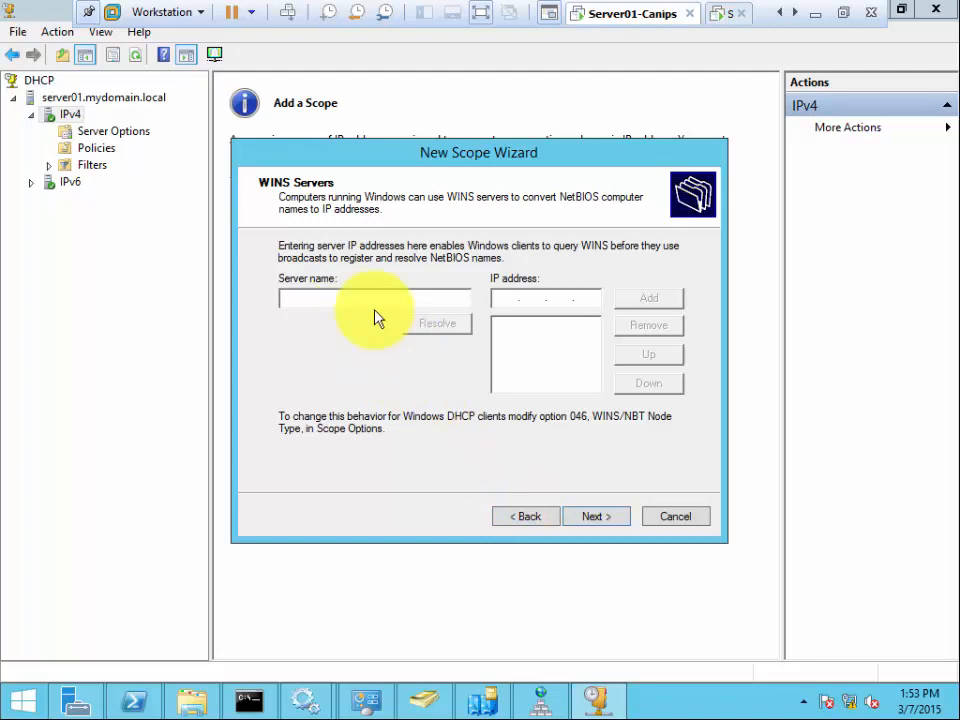
- Revisit the DNS page, then pass WINS Servers without adding any server
{"action": "left_click", "coordinate": [520, 517]}
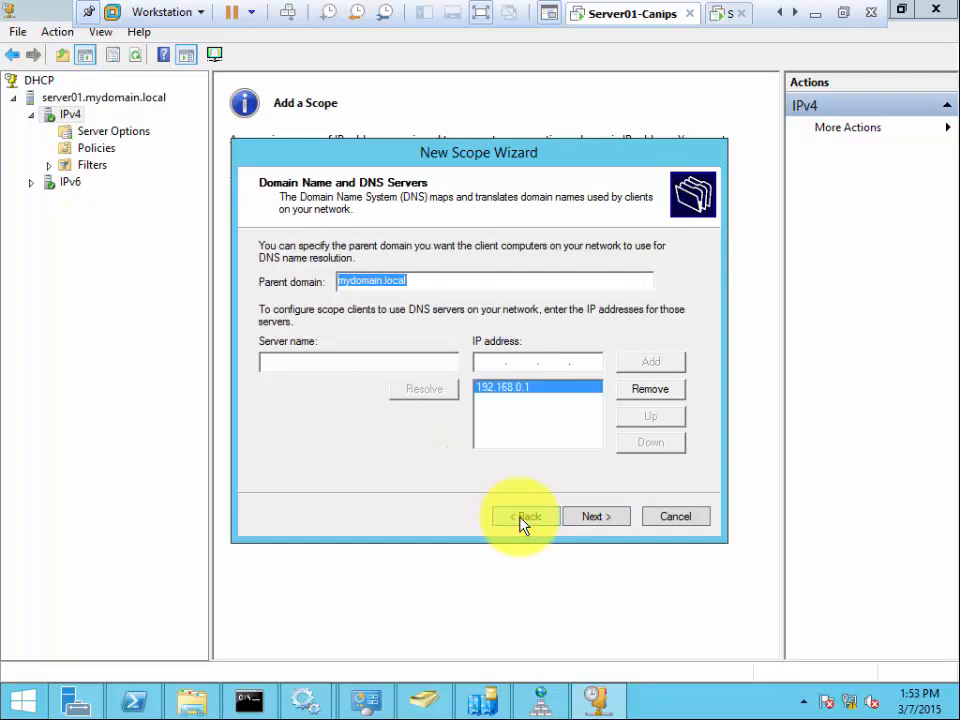
{"action": "left_click", "coordinate": [610, 527]}
{"action": "left_click", "coordinate": [600, 518]}
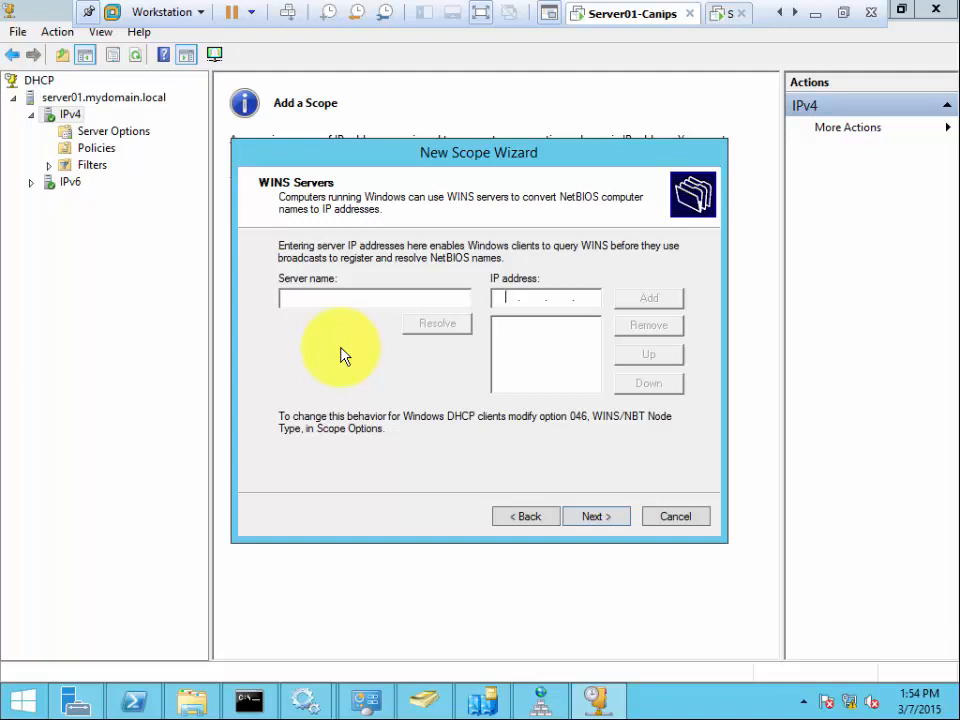
{"action": "left_click", "coordinate": [622, 518]}
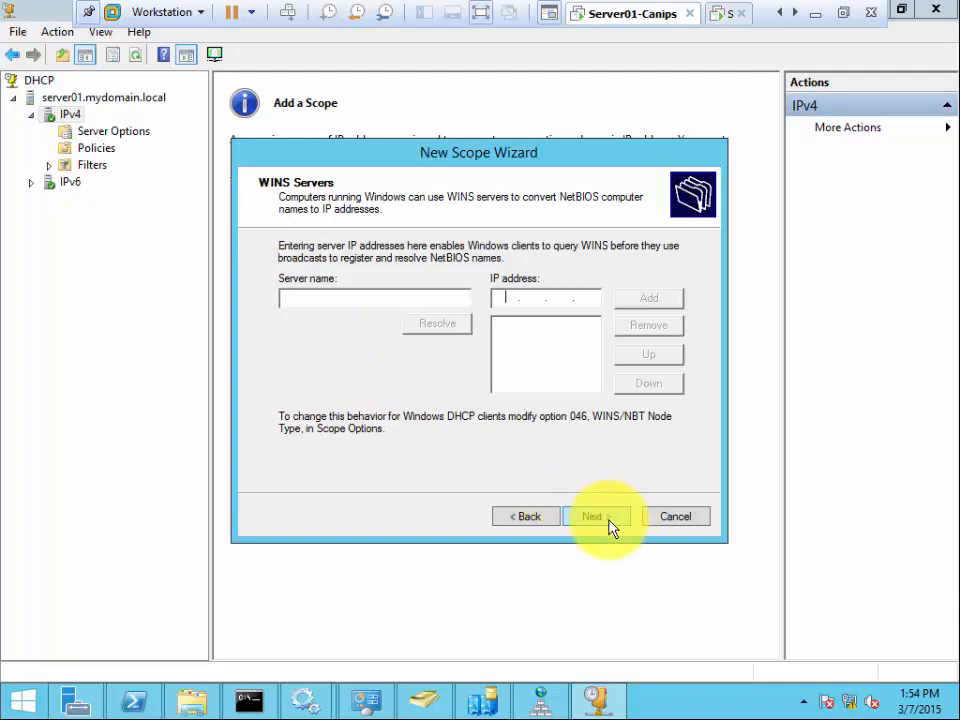
{"action": "left_click", "coordinate": [598, 521]}
{"action": "left_click", "coordinate": [596, 517]}
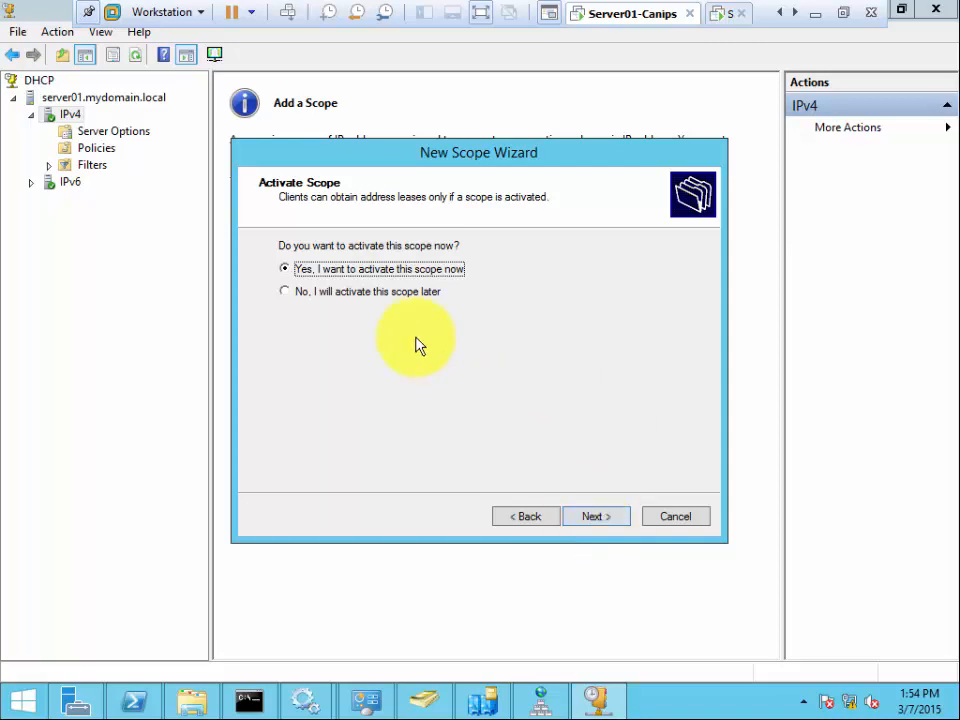
- Activate the scope now, finish the wizard, and refresh IPv4 to show First Scope Active
{"action": "left_click", "coordinate": [594, 518]}
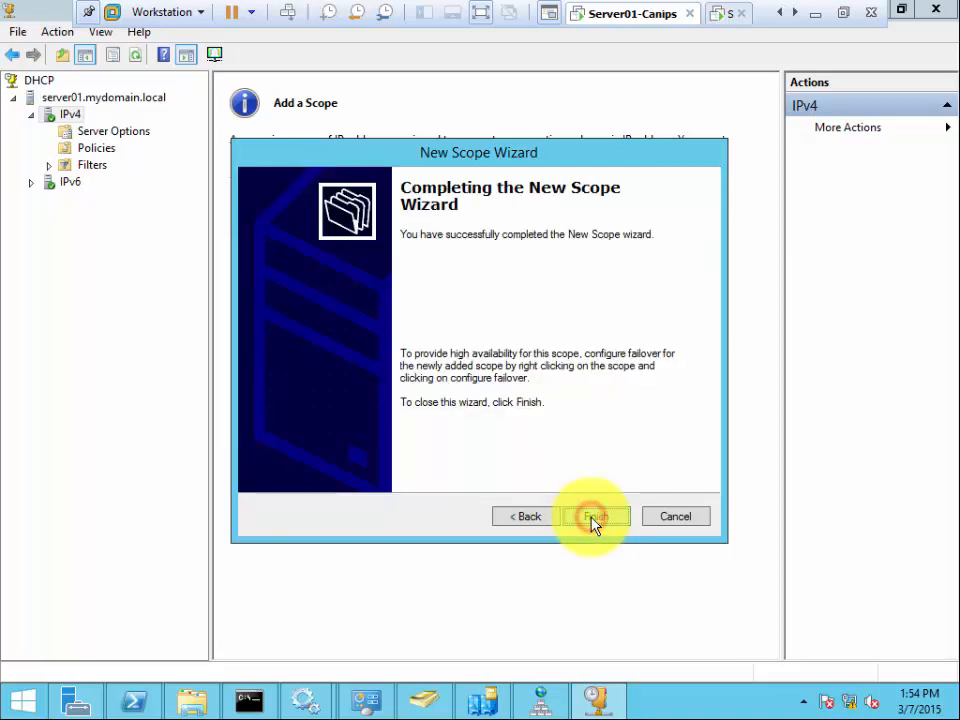
{"action": "left_click", "coordinate": [597, 517]}
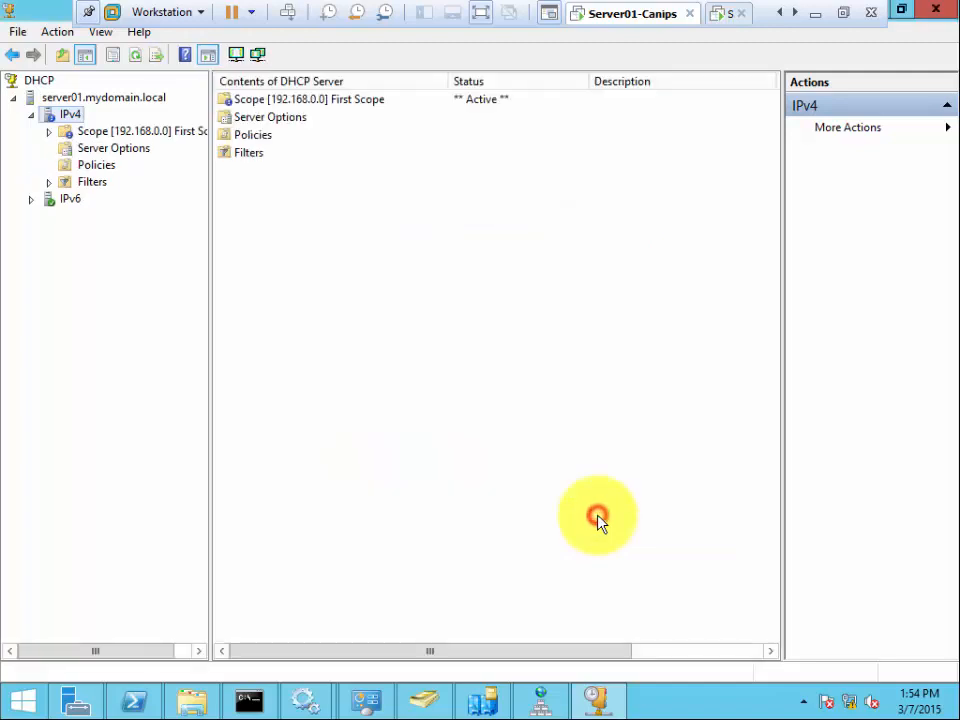
{"action": "right_click", "coordinate": [72, 115]}
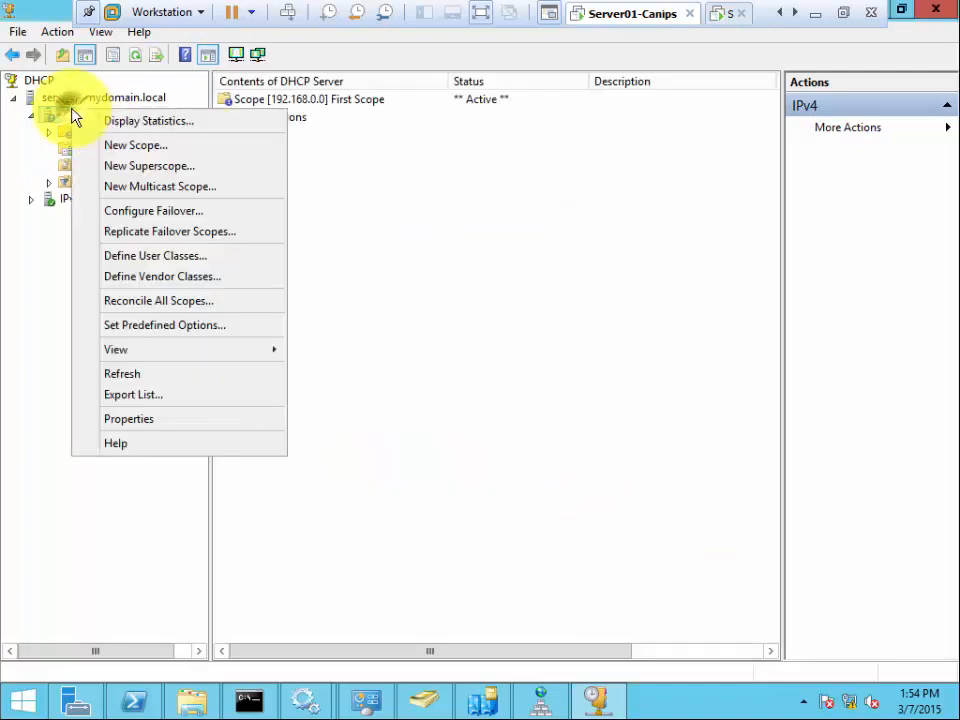
{"action": "left_click", "coordinate": [197, 376]}
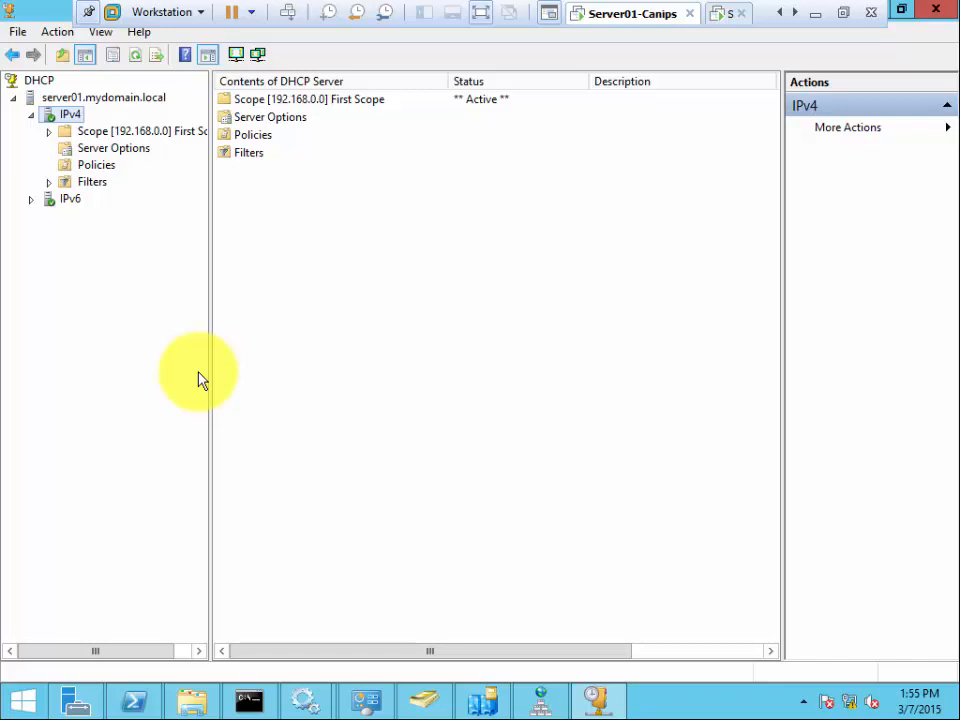
{"action": "left_click", "coordinate": [295, 240]}
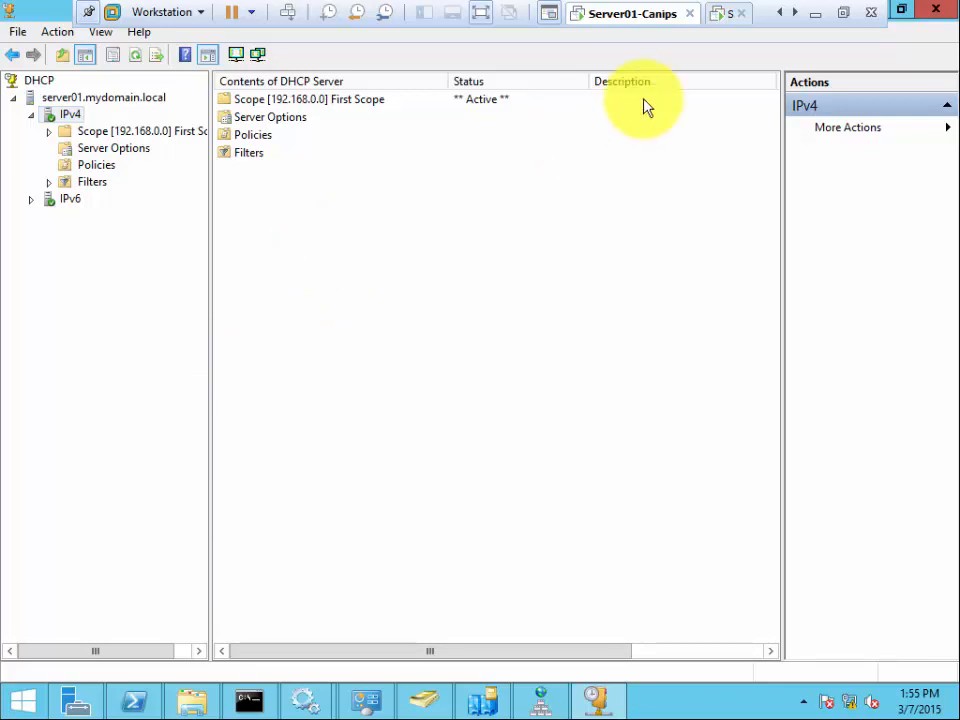
- Switch to the second VM and unlock its session with the administrator password
{"action": "left_click", "coordinate": [727, 14]}
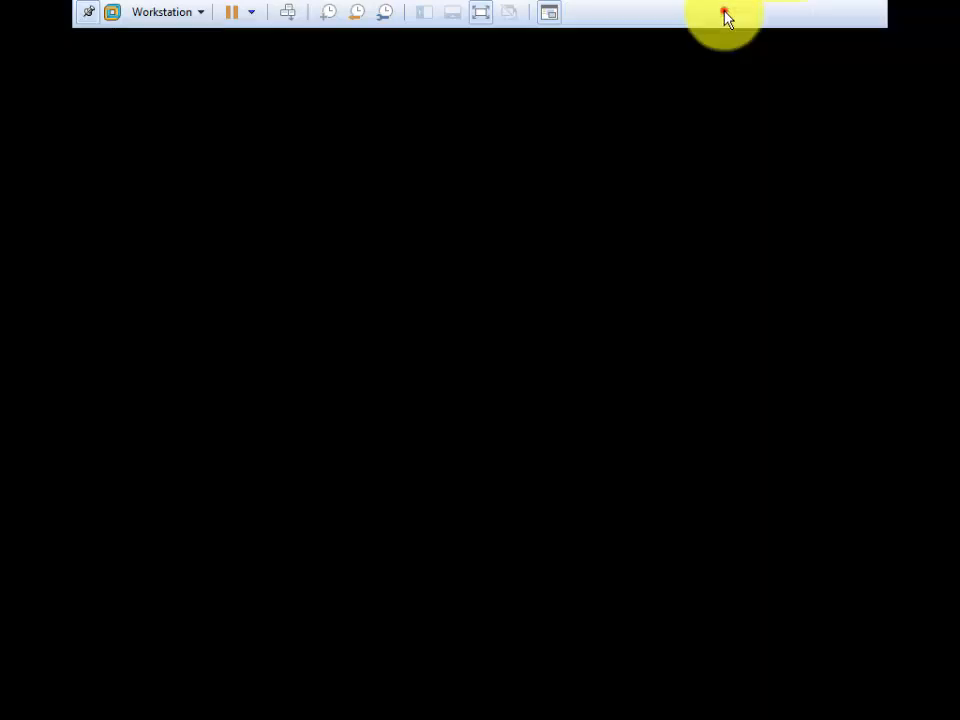
{"action": "left_click", "coordinate": [148, 288]}
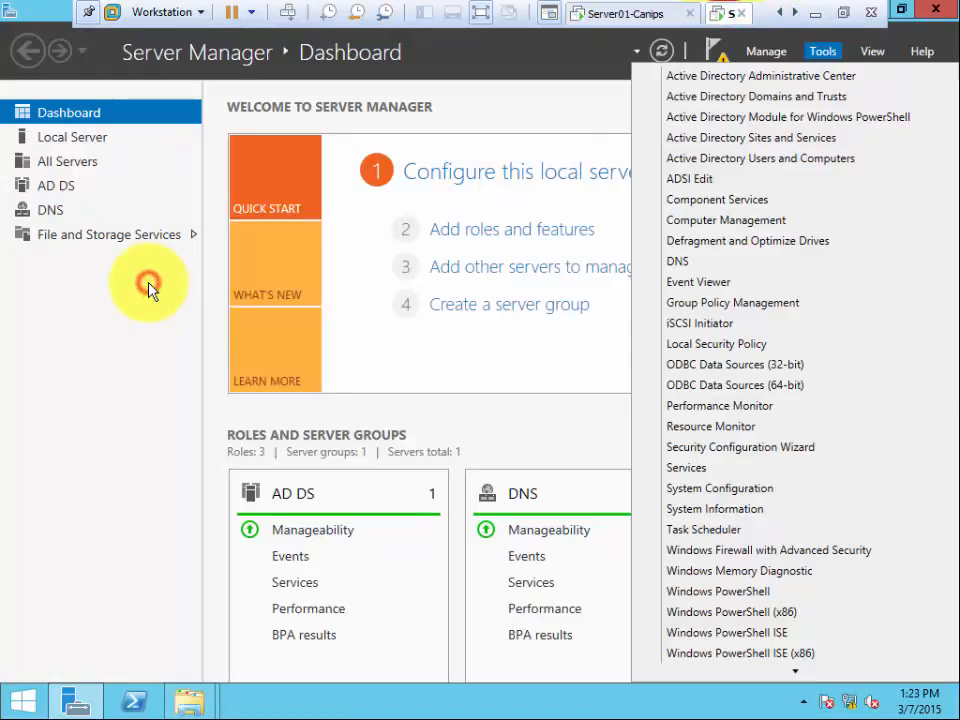
{"action": "left_click", "coordinate": [288, 14]}
{"action": "left_click", "coordinate": [554, 249]}
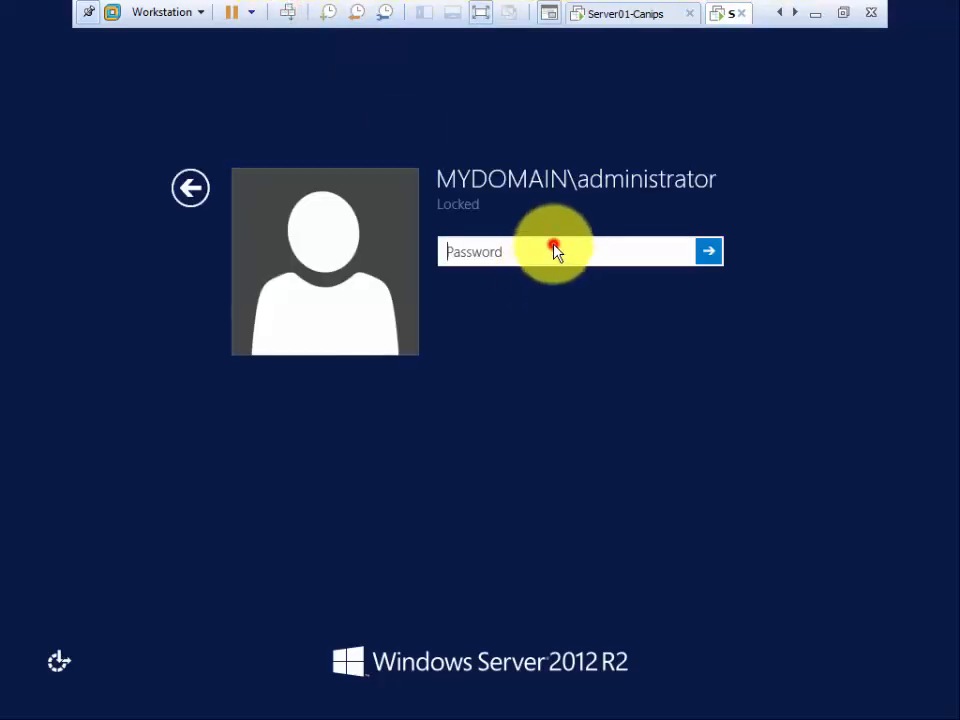
{"action": "left_click", "coordinate": [495, 253]}
{"action": "type", "text": "•"}
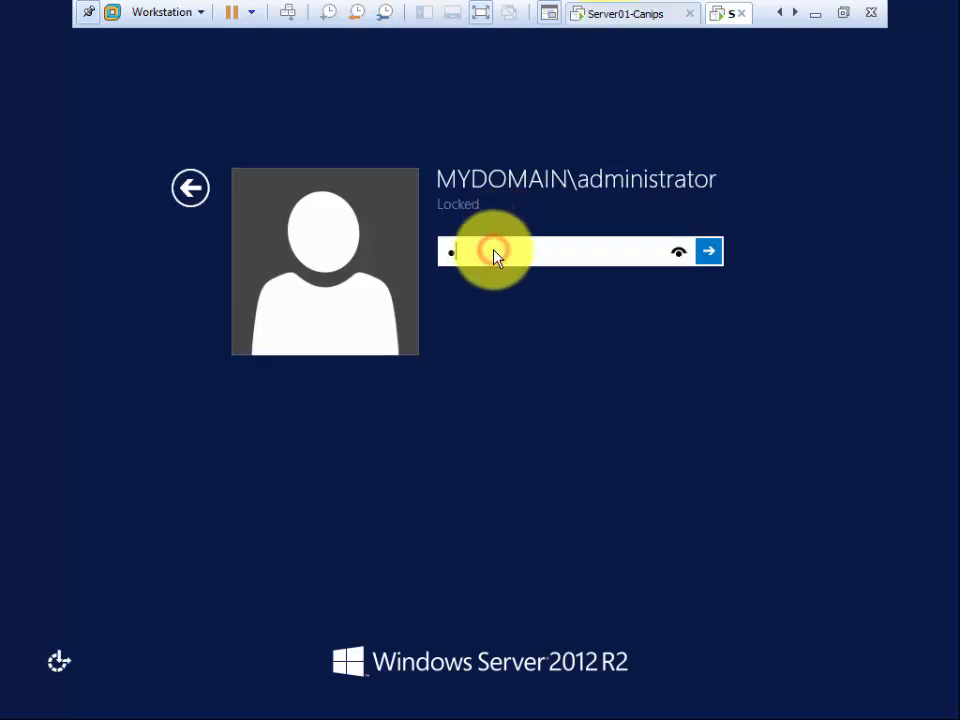
{"action": "type", "text": "•••••••"}
{"action": "key", "text": "Return"}
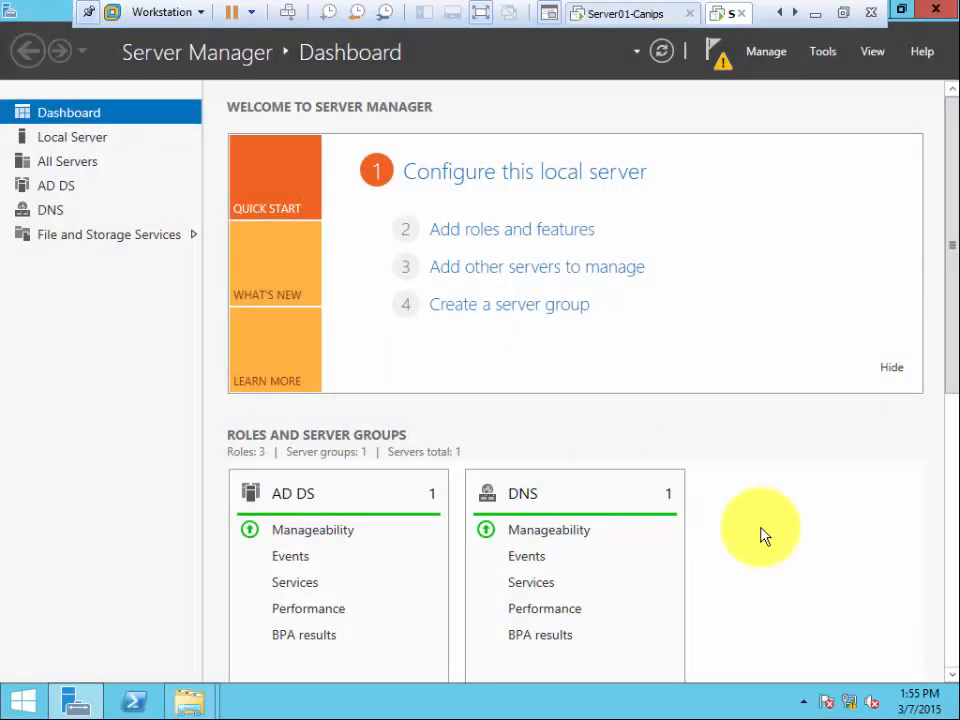
{"action": "left_click", "coordinate": [789, 527]}
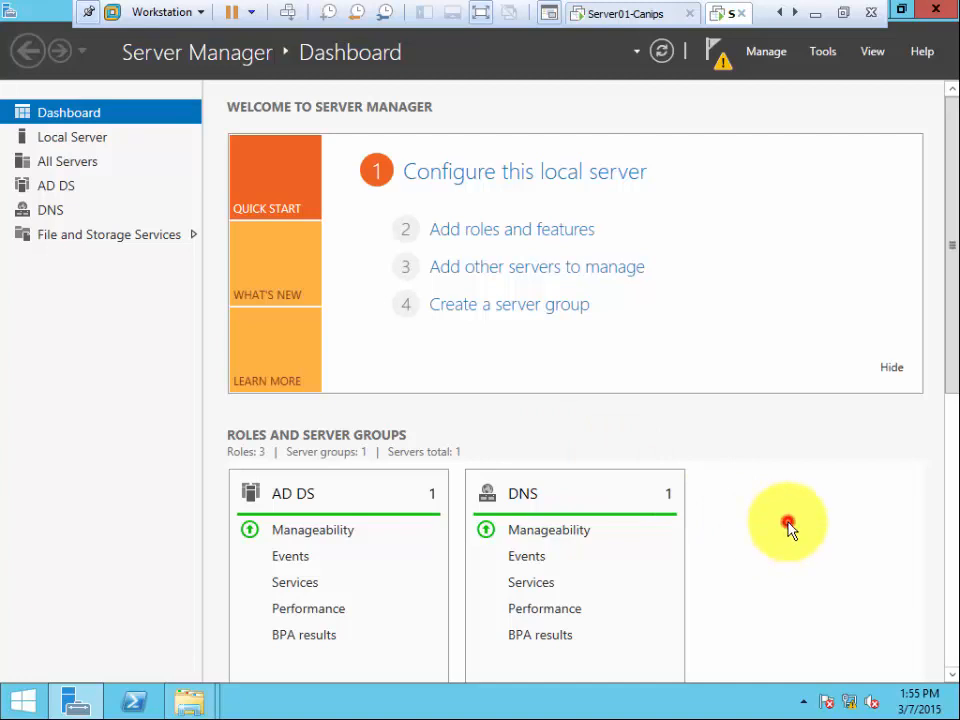
- Switch Server02's domain-network Windows Firewall to Off, then bring Server Manager back to the front
{"action": "left_click", "coordinate": [64, 138]}
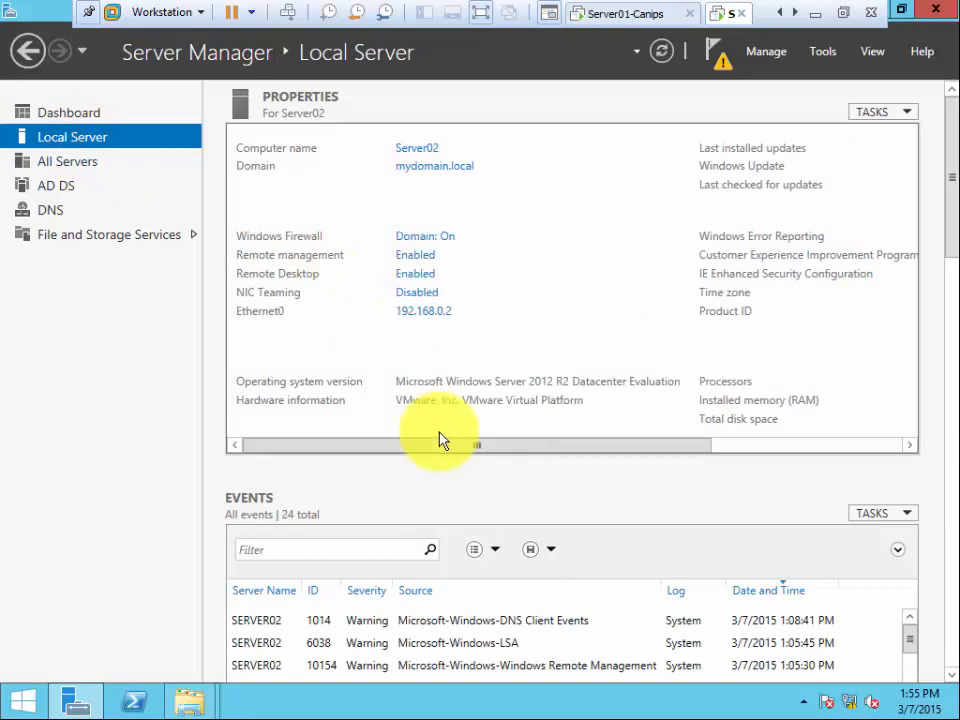
{"action": "left_click", "coordinate": [449, 239]}
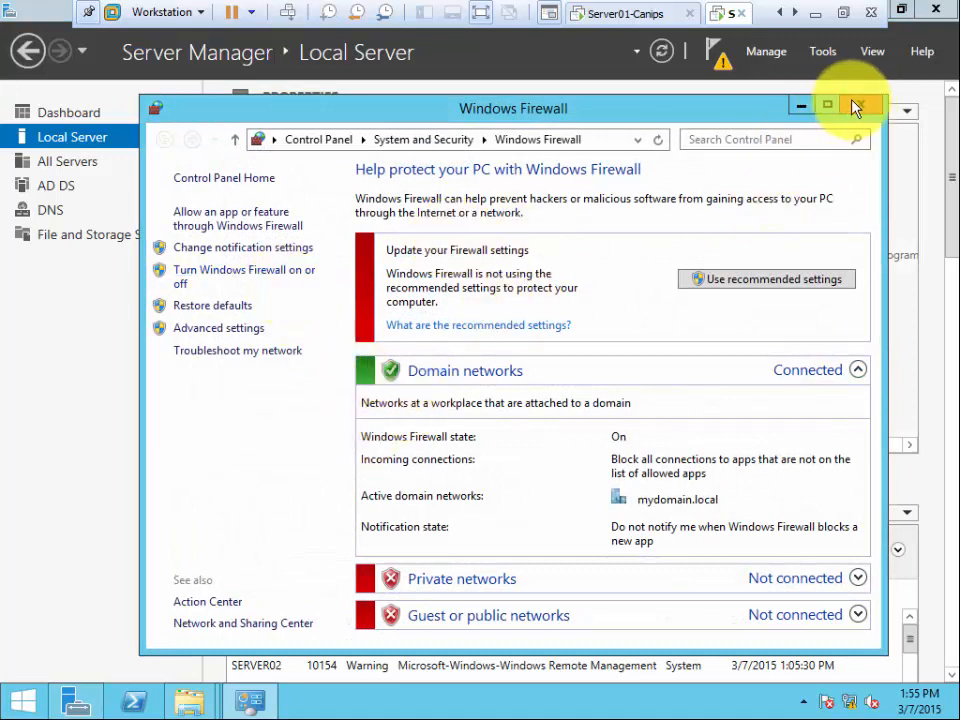
{"action": "left_click", "coordinate": [238, 280]}
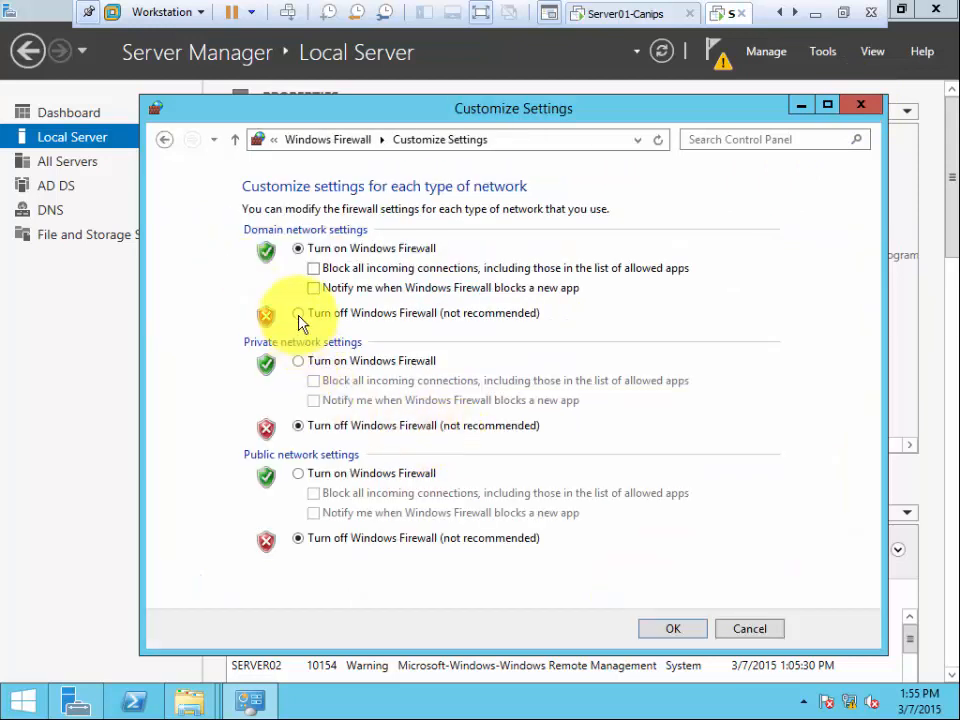
{"action": "left_click", "coordinate": [299, 316]}
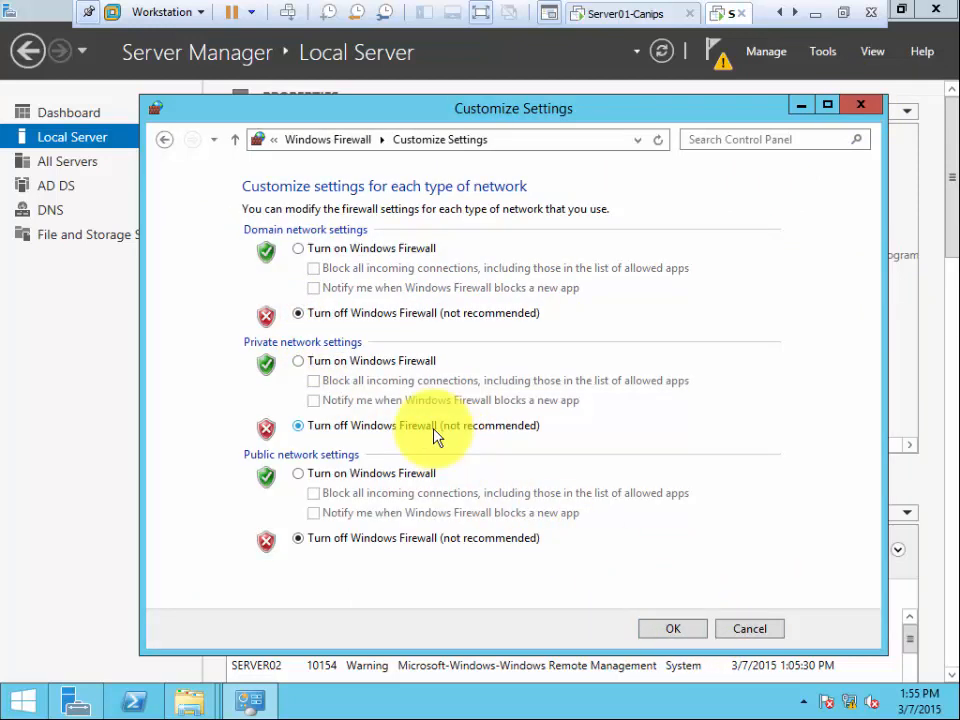
{"action": "left_click", "coordinate": [668, 630]}
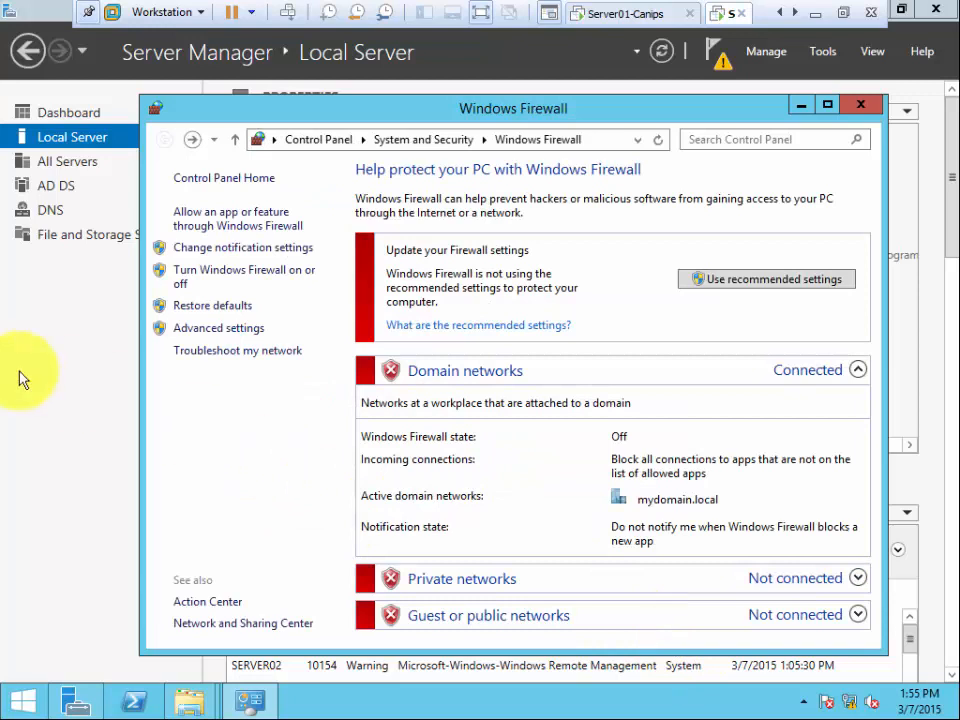
{"action": "left_click", "coordinate": [4, 362]}
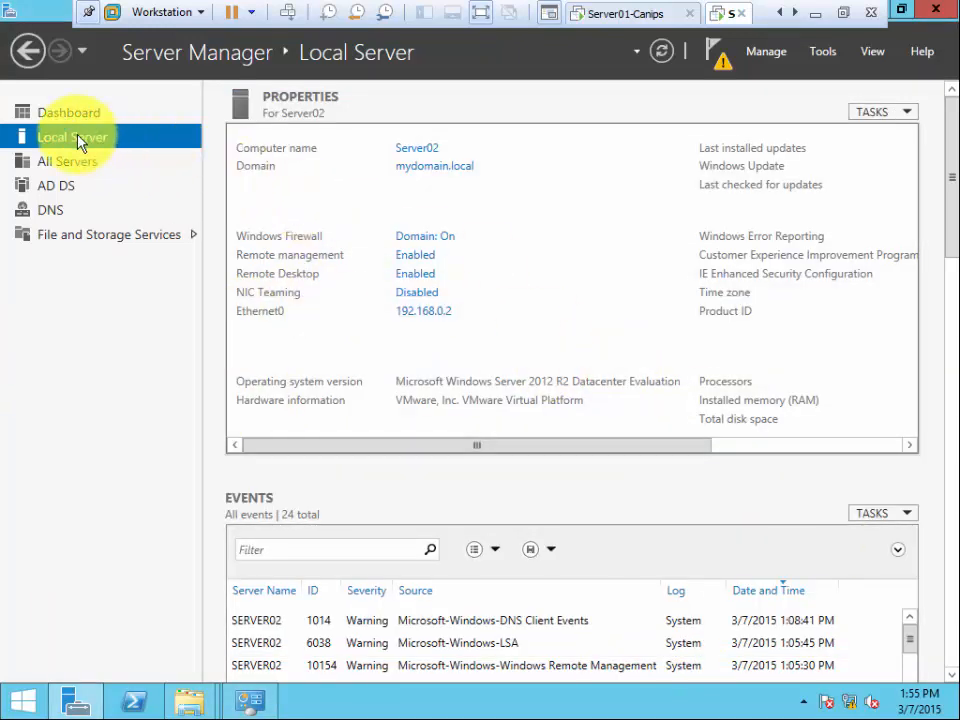
- Change Ethernet0's IPv4 properties from static to automatic IP and DNS server addressing, then close its windows
{"action": "left_click", "coordinate": [427, 311]}
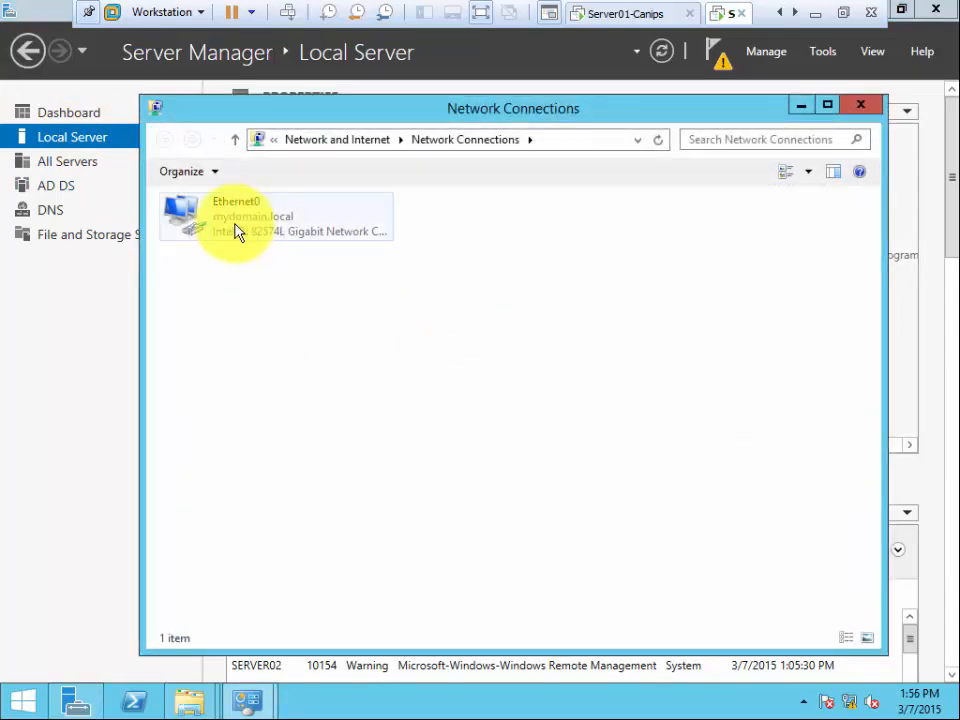
{"action": "double_click", "coordinate": [236, 230]}
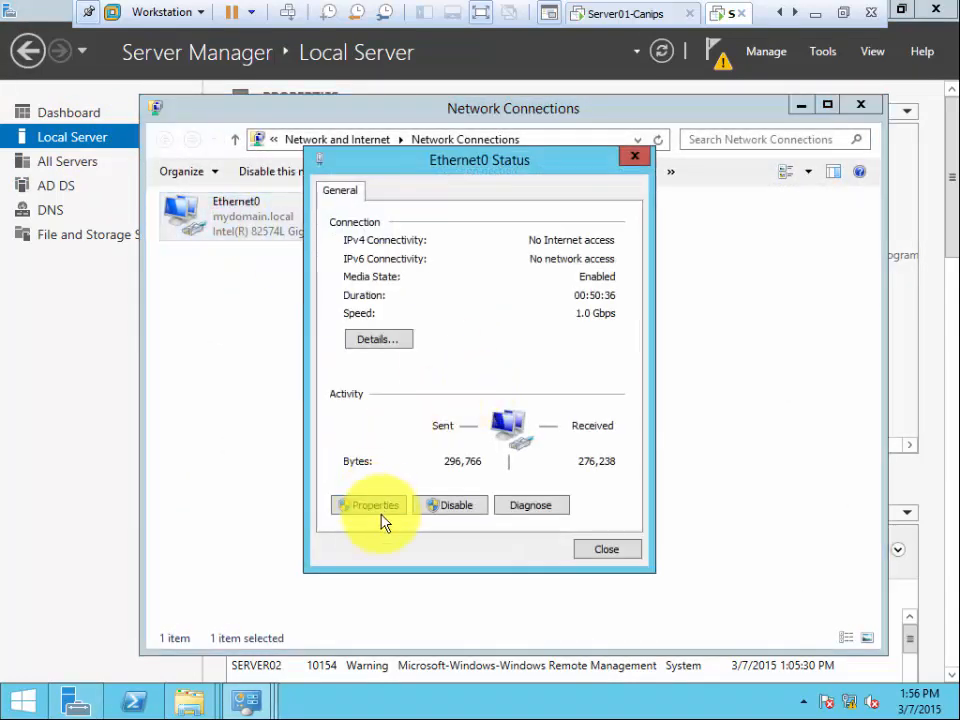
{"action": "left_click", "coordinate": [378, 507]}
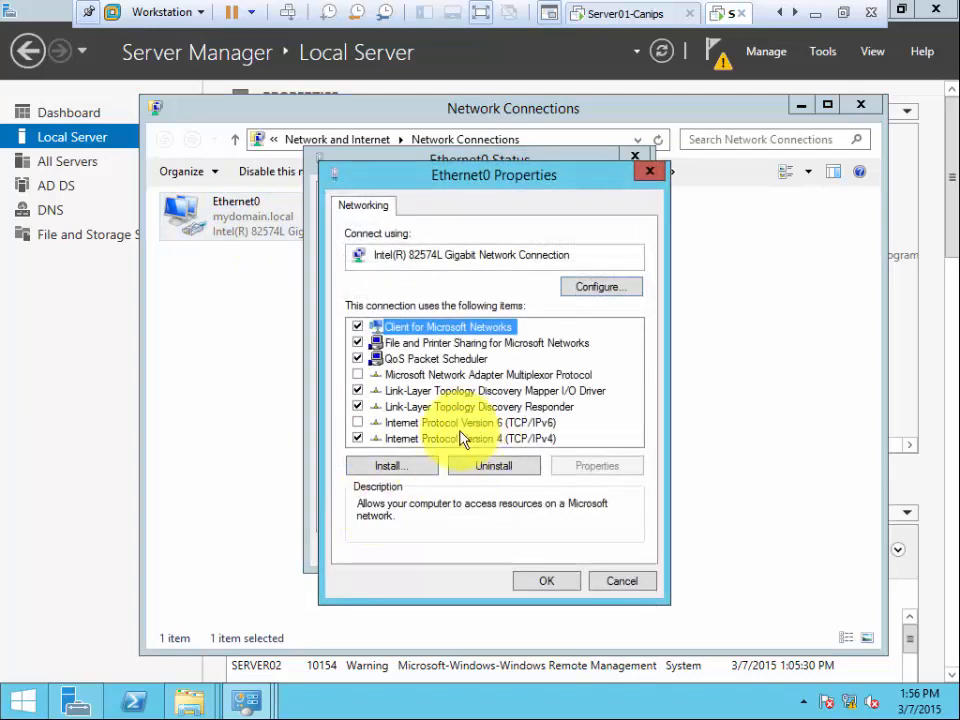
{"action": "double_click", "coordinate": [463, 440]}
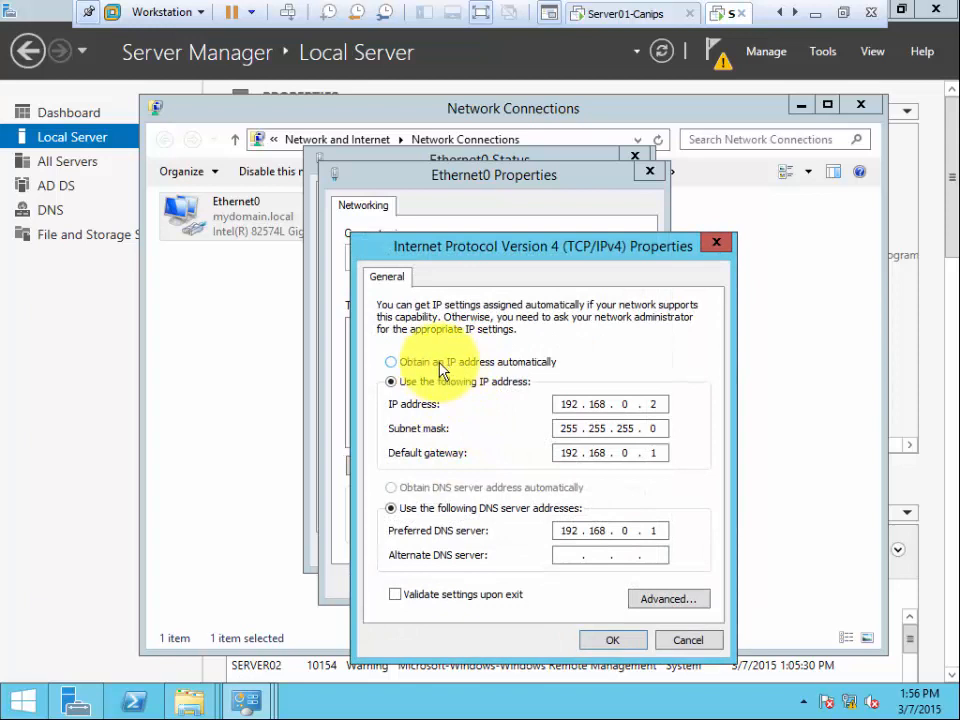
{"action": "left_click", "coordinate": [439, 365]}
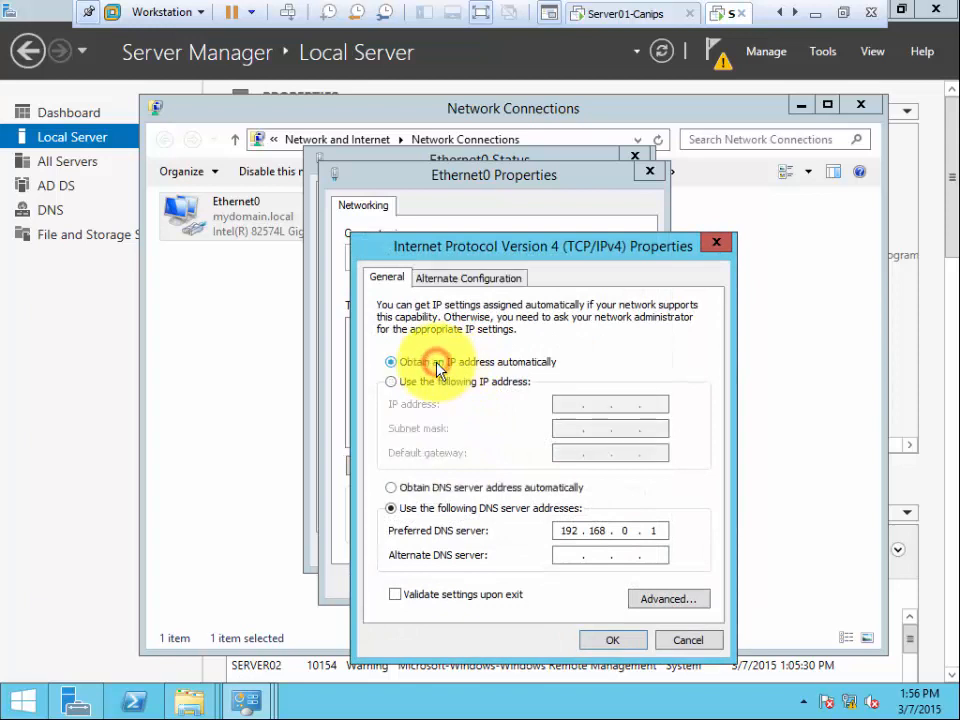
{"action": "left_click", "coordinate": [443, 490]}
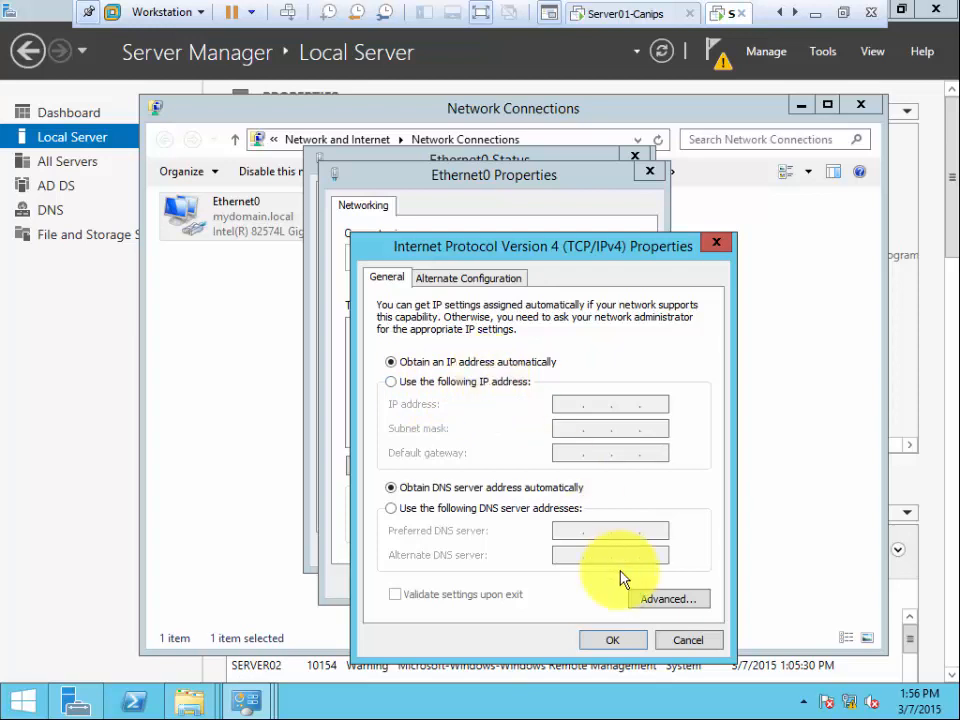
{"action": "left_click", "coordinate": [611, 641]}
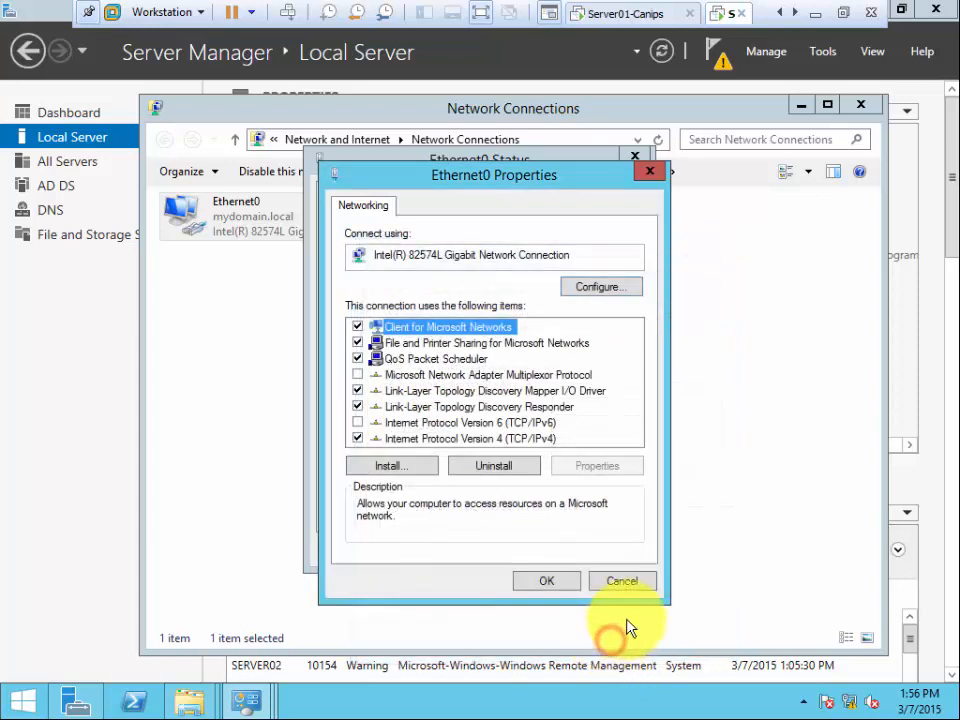
{"action": "left_click", "coordinate": [553, 581]}
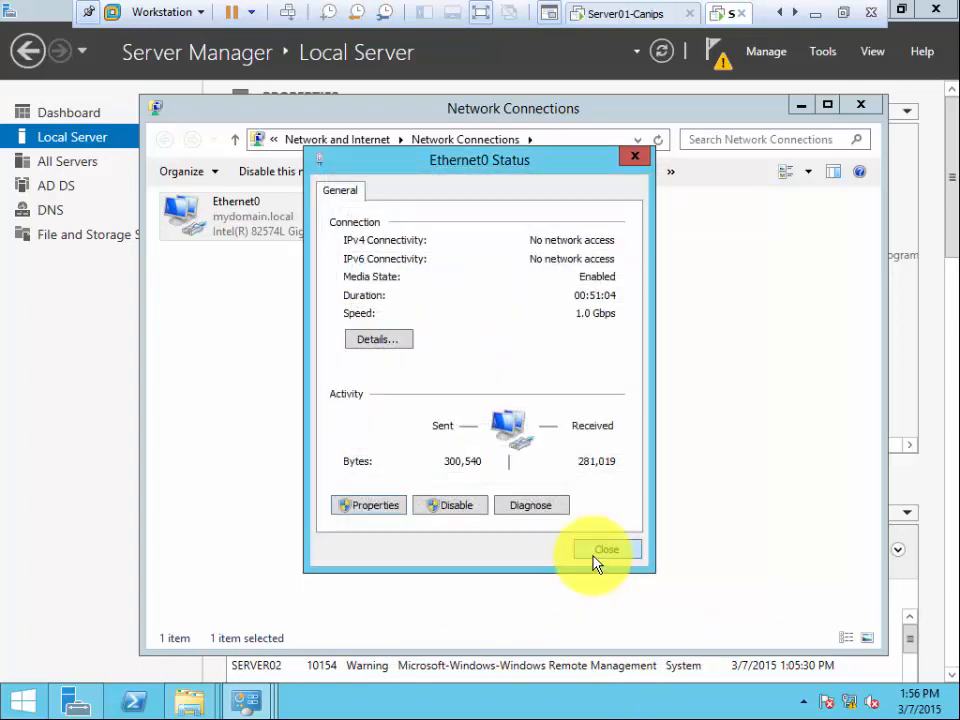
{"action": "left_click", "coordinate": [598, 551]}
- Open Ethernet0's connection details and highlight the IPv4 address 192.168.0.50 leased from DHCP server 192.168.0.1
{"action": "double_click", "coordinate": [225, 212]}
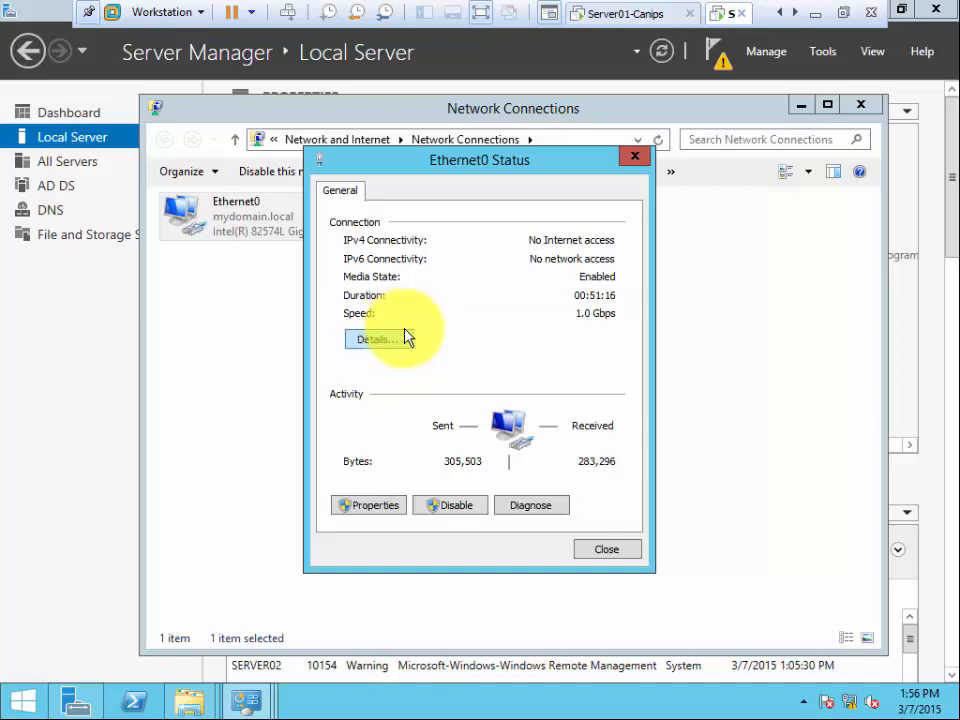
{"action": "left_click", "coordinate": [385, 341]}
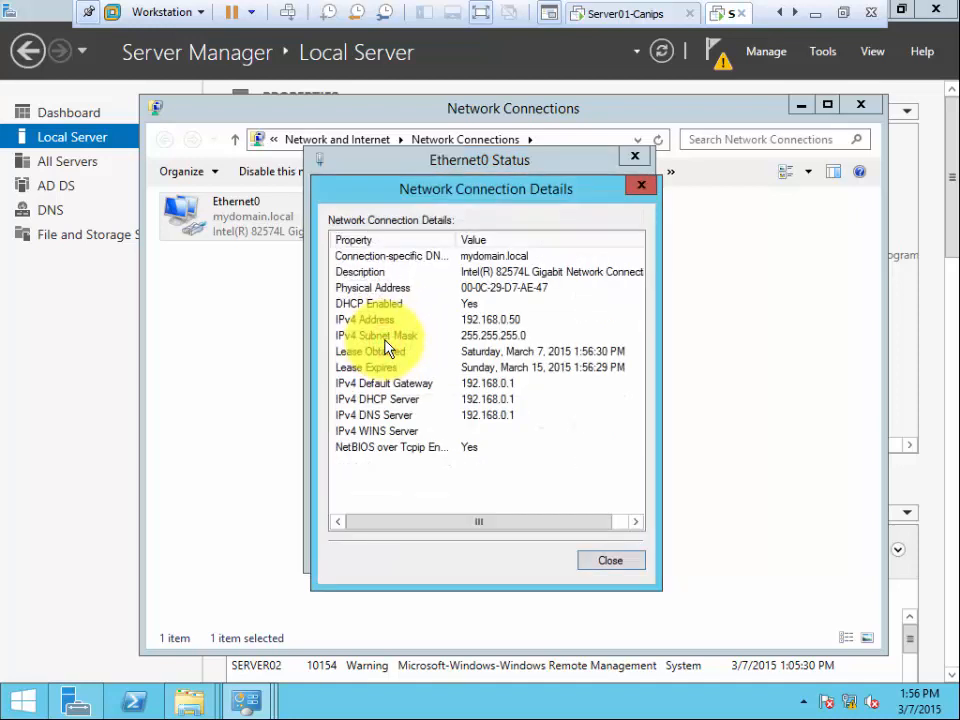
{"action": "left_click", "coordinate": [505, 320]}
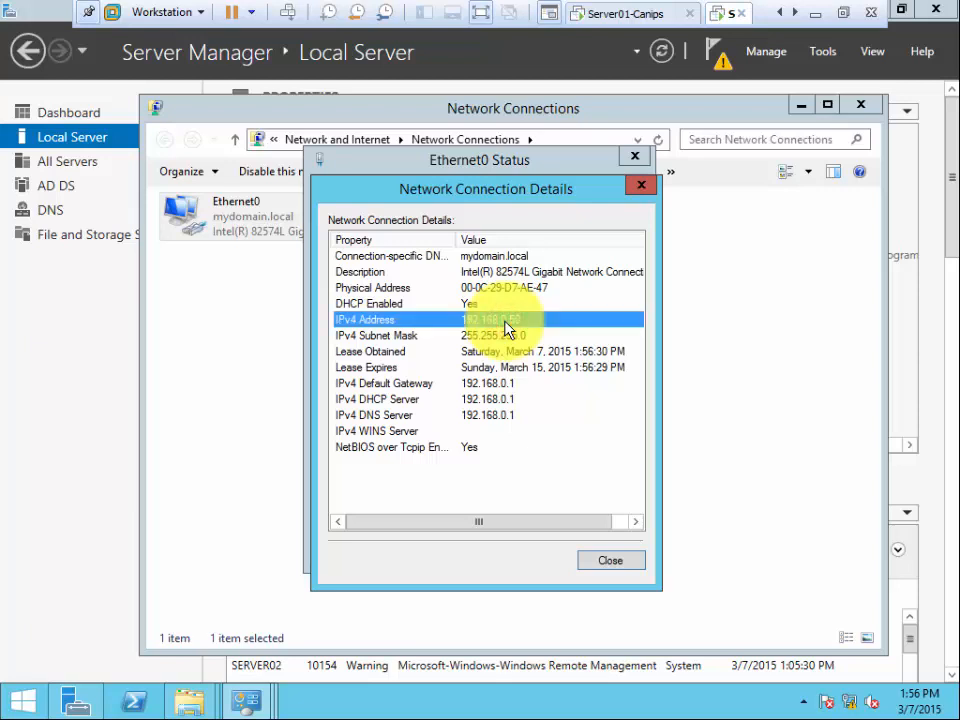
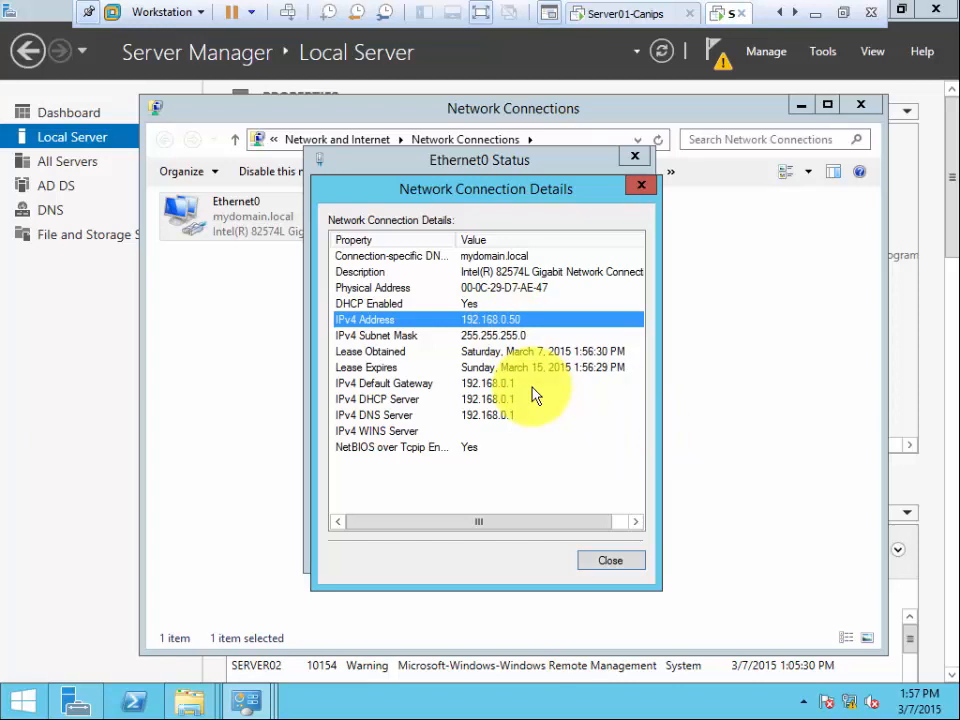
- Close the Ethernet0 Network Connection Details and Ethernet0 Status windows
{"action": "left_click", "coordinate": [613, 563]}
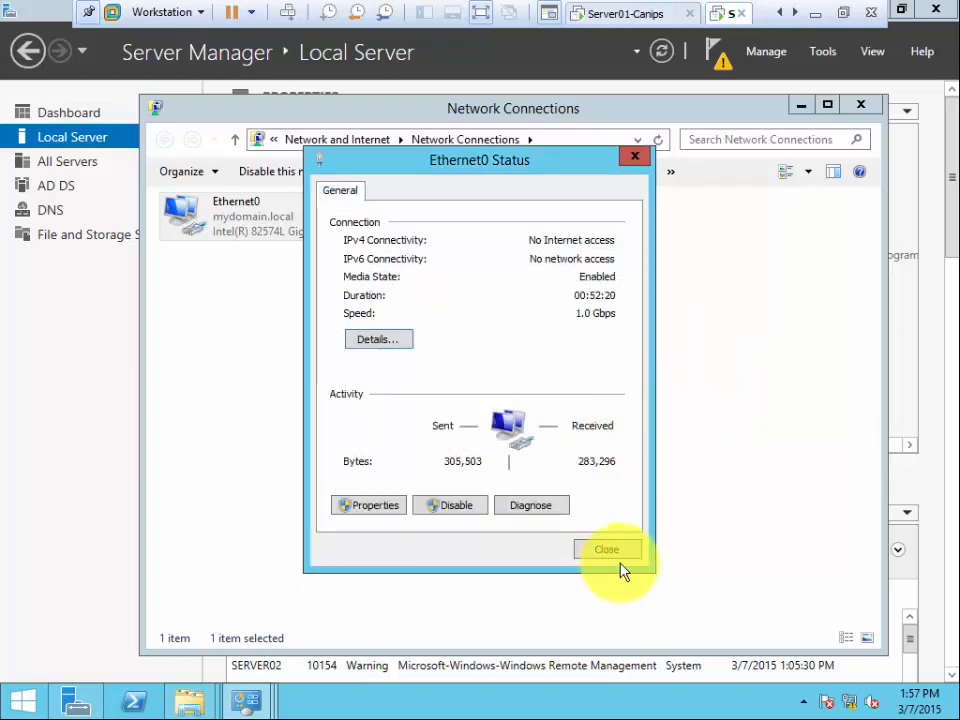
{"action": "left_click", "coordinate": [606, 551]}
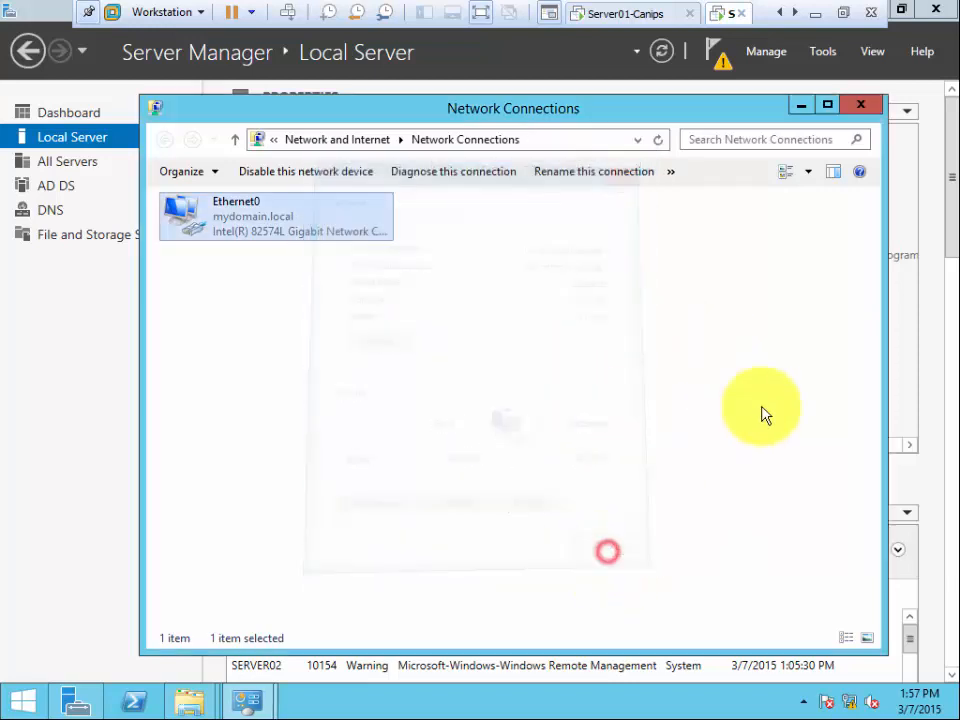
- Minimize Network Connections to show Ethernet0 Assigned by DHCP, exit VMware full screen, and restore the recorder
{"action": "left_click", "coordinate": [650, 233]}
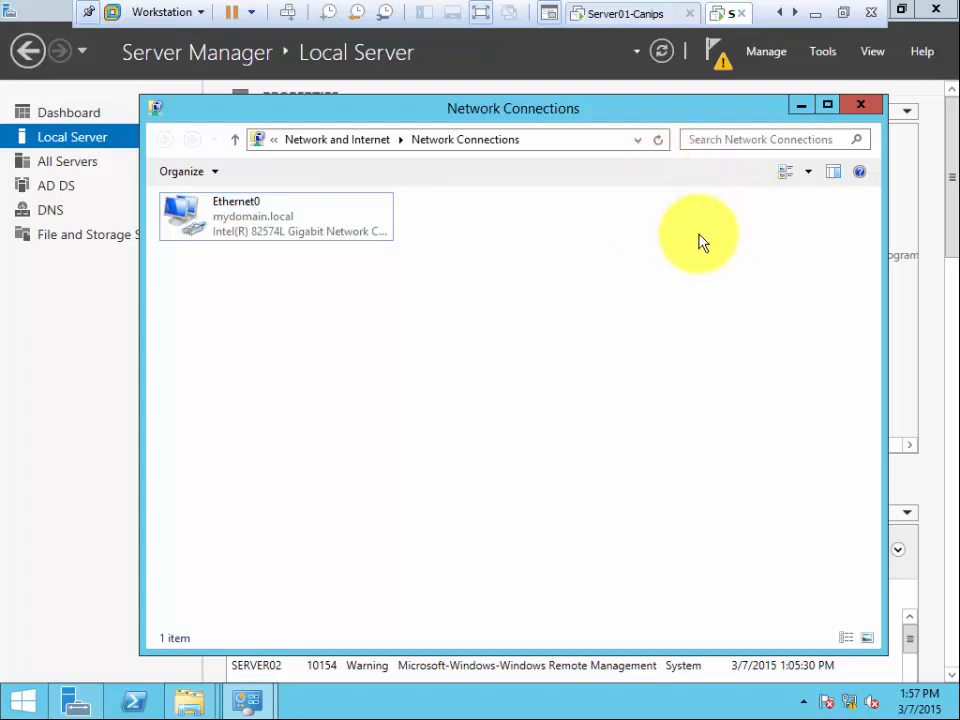
{"action": "left_click", "coordinate": [800, 106]}
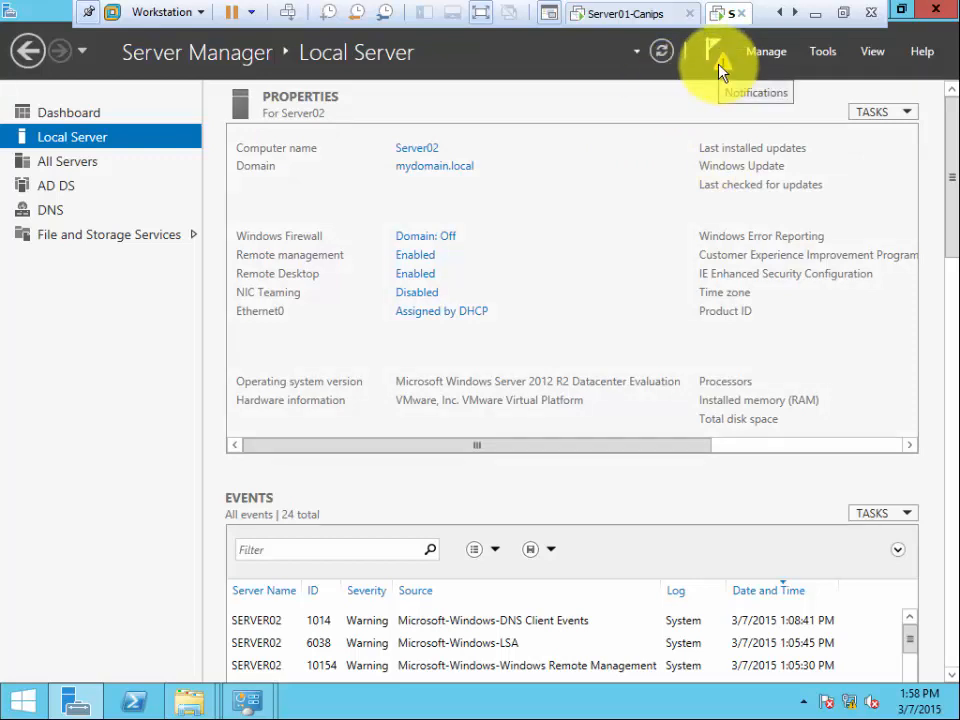
{"action": "left_click", "coordinate": [843, 14]}
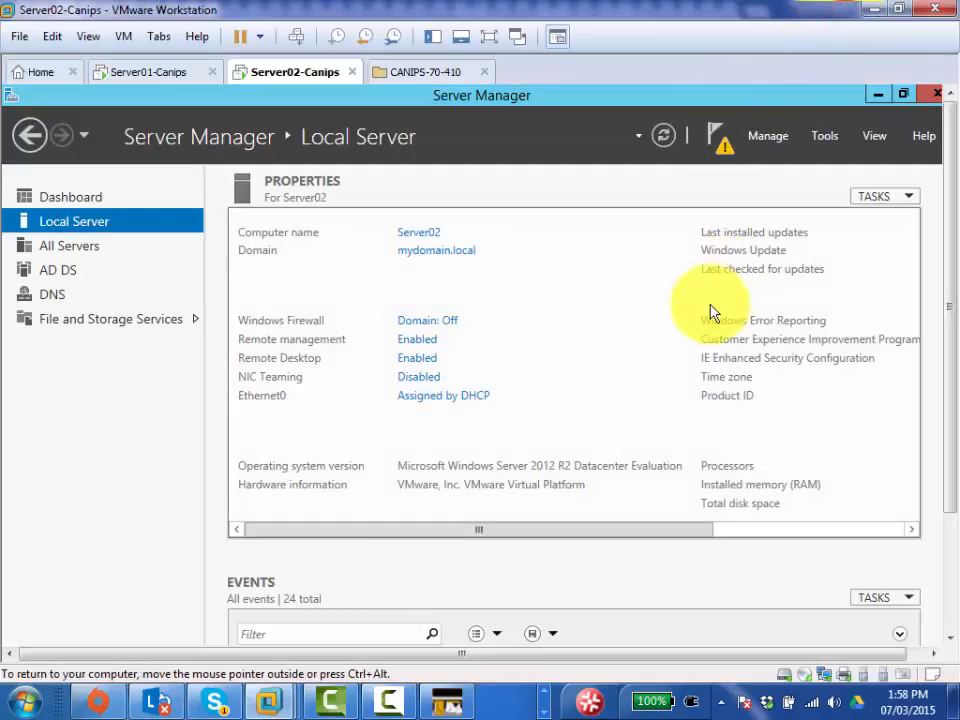
{"action": "left_click", "coordinate": [386, 700]}
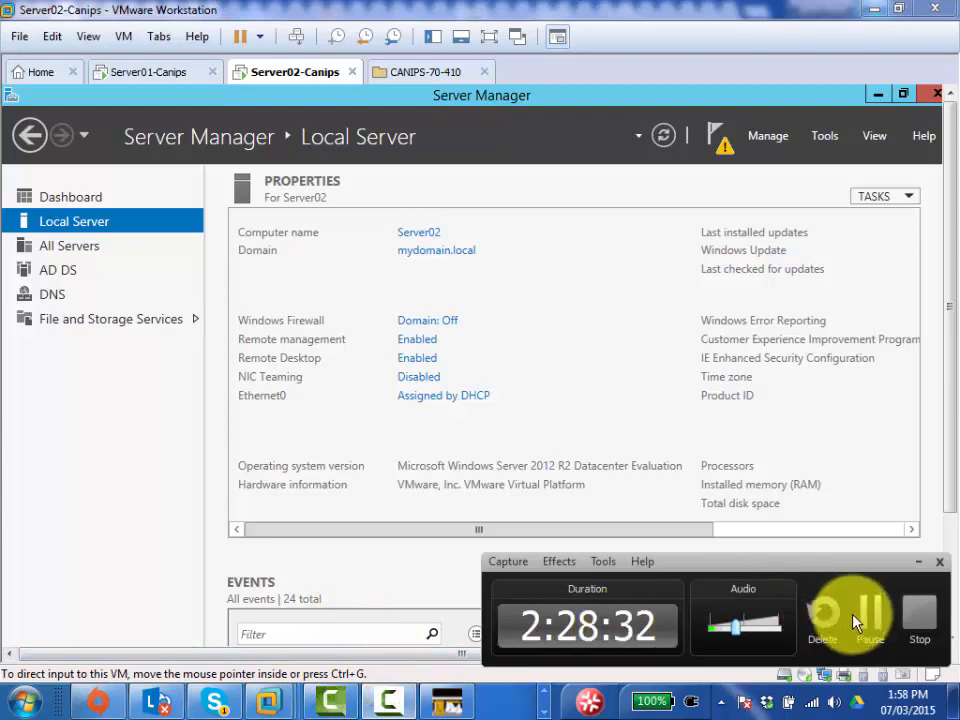